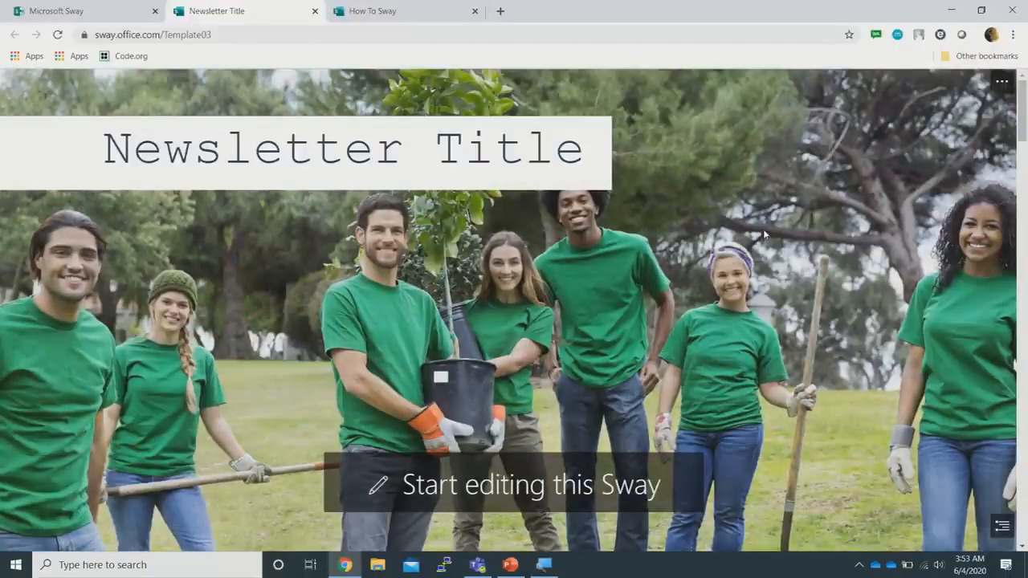
Examine the newsletter template's layout from its title through "In This Issue" and the first story to "Another Story Headline"
{"action": "scroll", "coordinate": [741, 229], "scroll_direction": "down", "scroll_amount": 2}
{"action": "scroll", "coordinate": [740, 229], "scroll_direction": "up", "scroll_amount": 2}
{"action": "scroll", "coordinate": [740, 229], "scroll_direction": "down", "scroll_amount": 3}
{"action": "scroll", "coordinate": [740, 229], "scroll_direction": "down", "scroll_amount": 5}
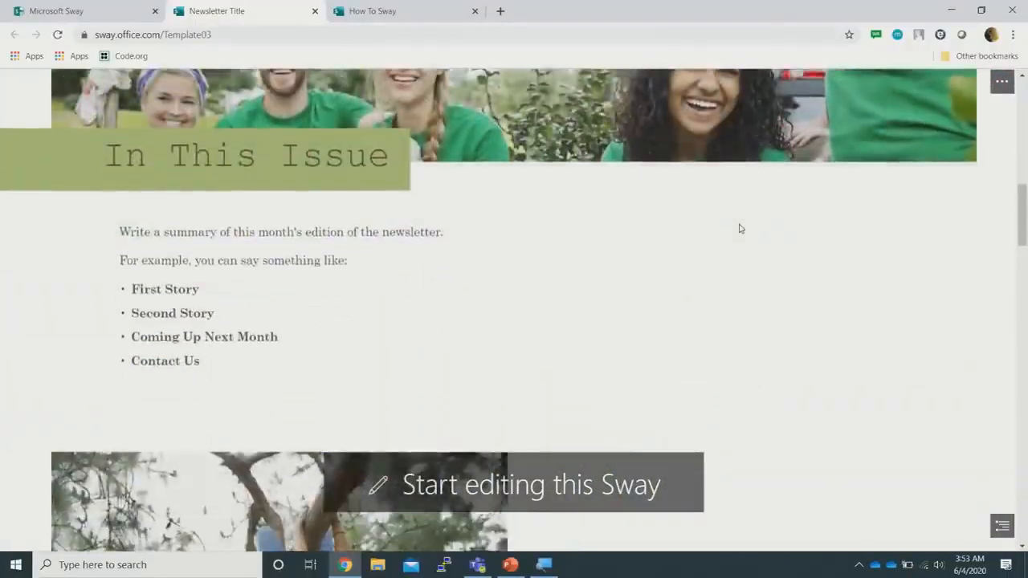
{"action": "scroll", "coordinate": [739, 229], "scroll_direction": "up", "scroll_amount": 8}
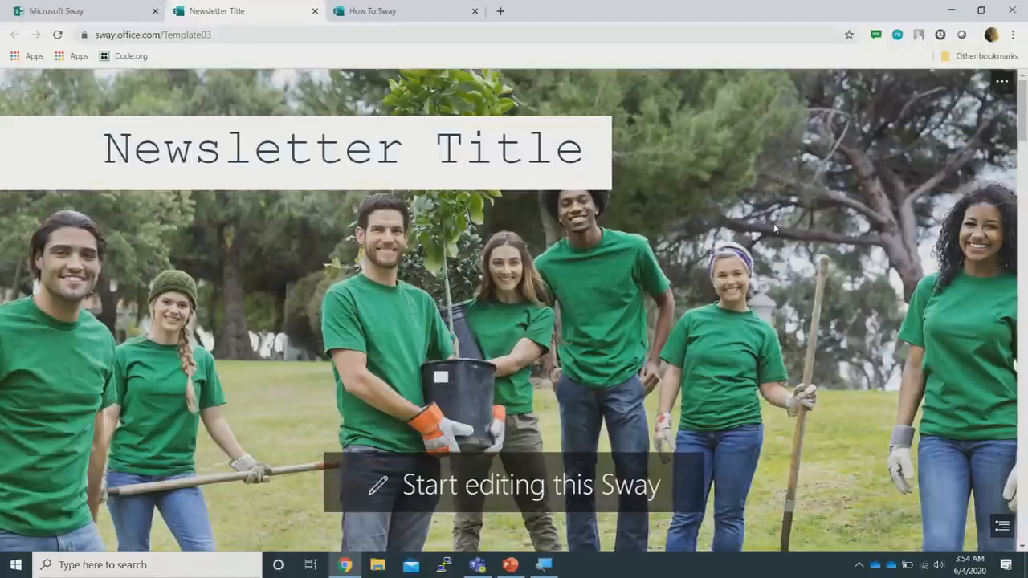
{"action": "scroll", "coordinate": [769, 217], "scroll_direction": "down", "scroll_amount": 3}
{"action": "scroll", "coordinate": [770, 209], "scroll_direction": "down", "scroll_amount": 5}
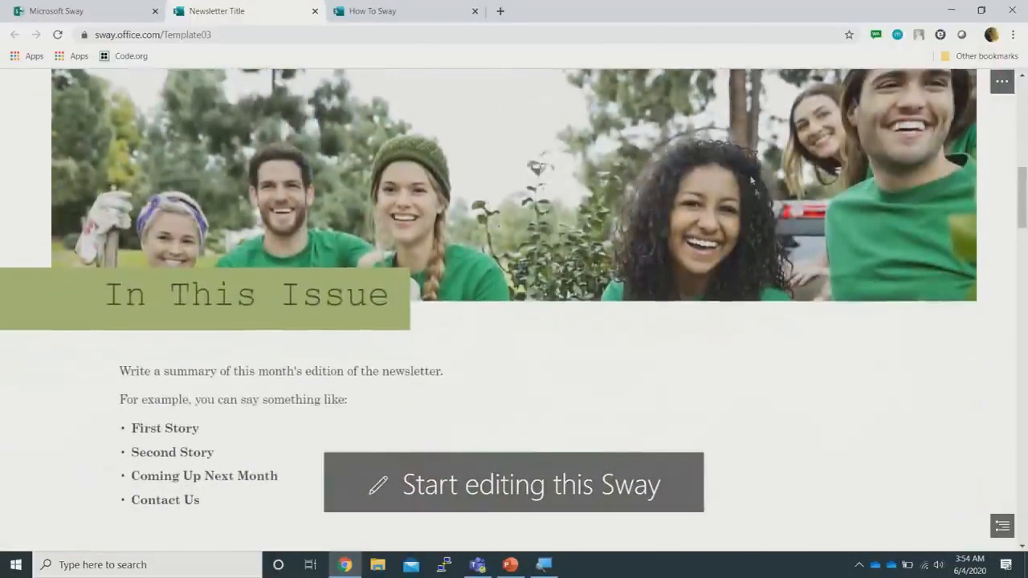
{"action": "scroll", "coordinate": [741, 175], "scroll_direction": "down", "scroll_amount": 3}
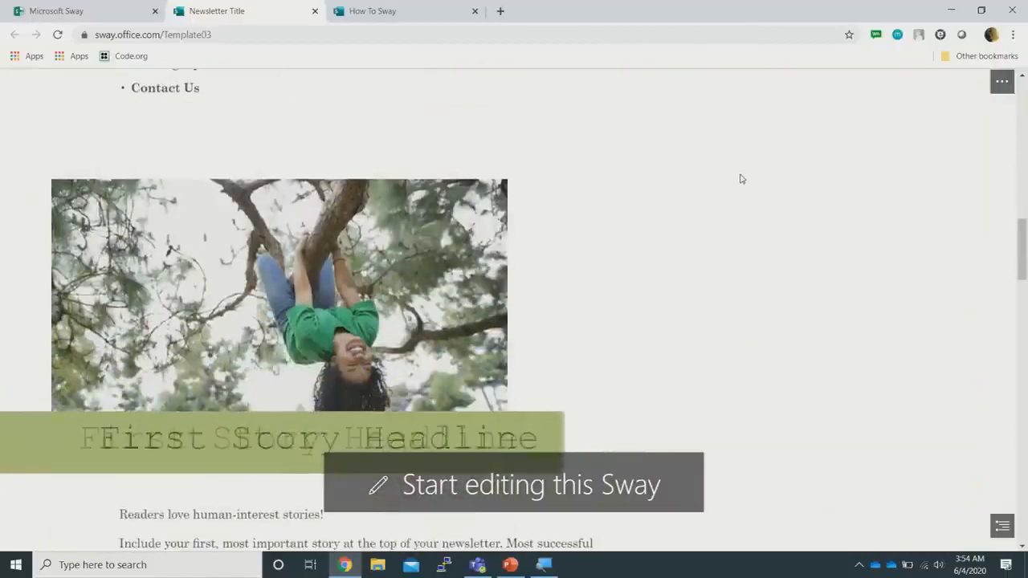
{"action": "scroll", "coordinate": [743, 178], "scroll_direction": "up", "scroll_amount": 1}
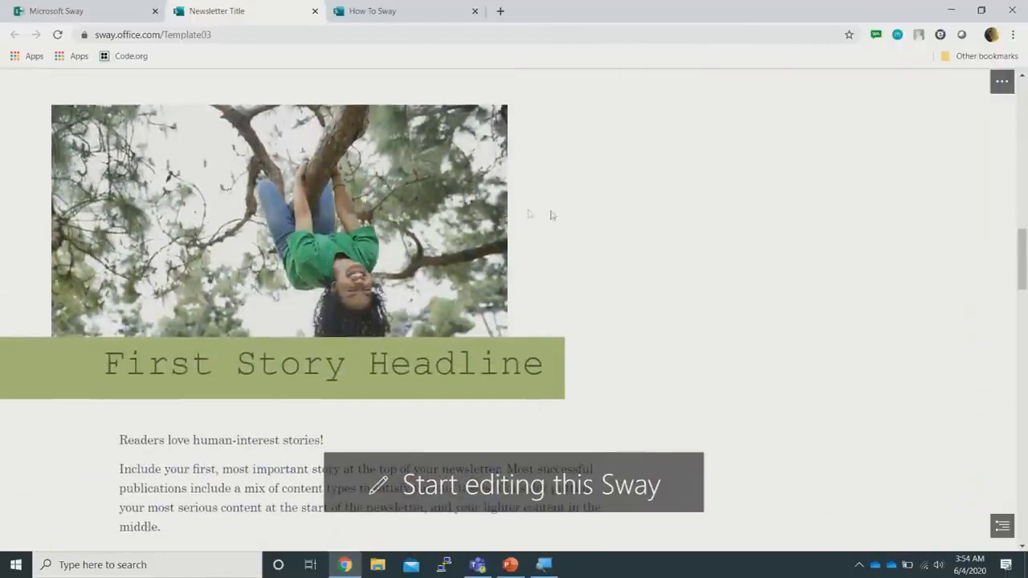
{"action": "scroll", "coordinate": [768, 202], "scroll_direction": "up", "scroll_amount": 1}
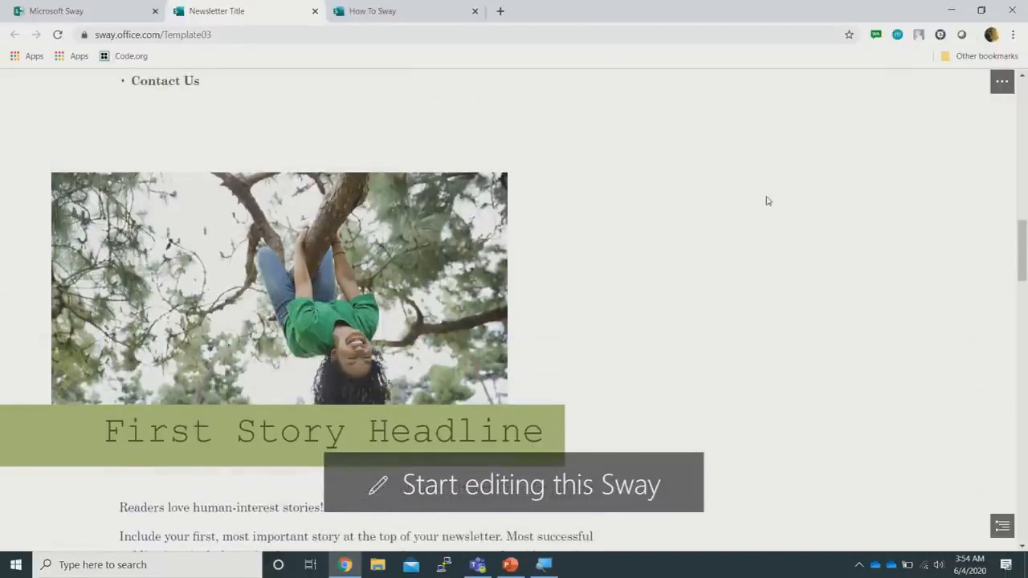
{"action": "scroll", "coordinate": [763, 200], "scroll_direction": "down", "scroll_amount": 1}
{"action": "scroll", "coordinate": [763, 200], "scroll_direction": "down", "scroll_amount": 3}
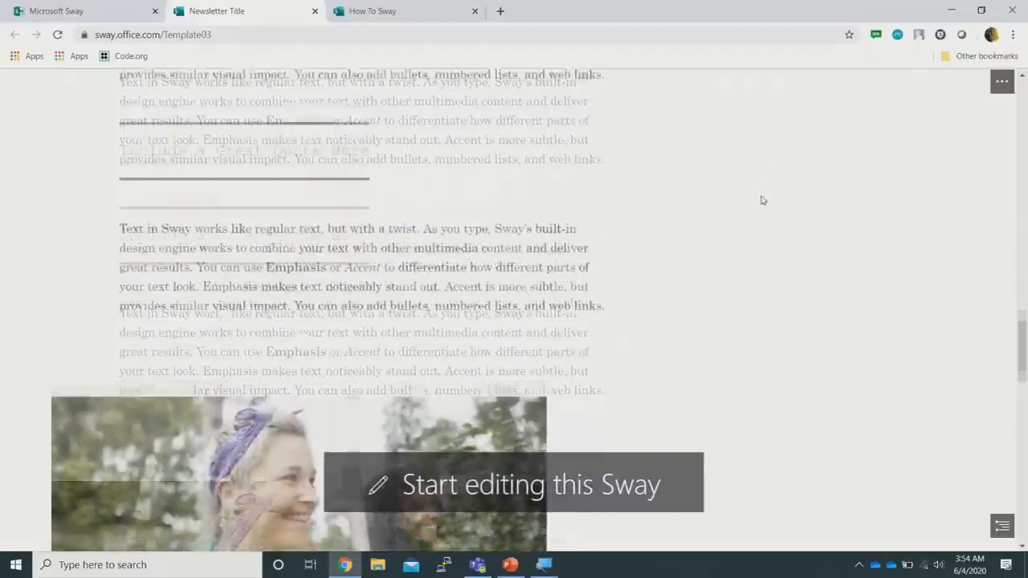
{"action": "scroll", "coordinate": [764, 200], "scroll_direction": "down", "scroll_amount": 4}
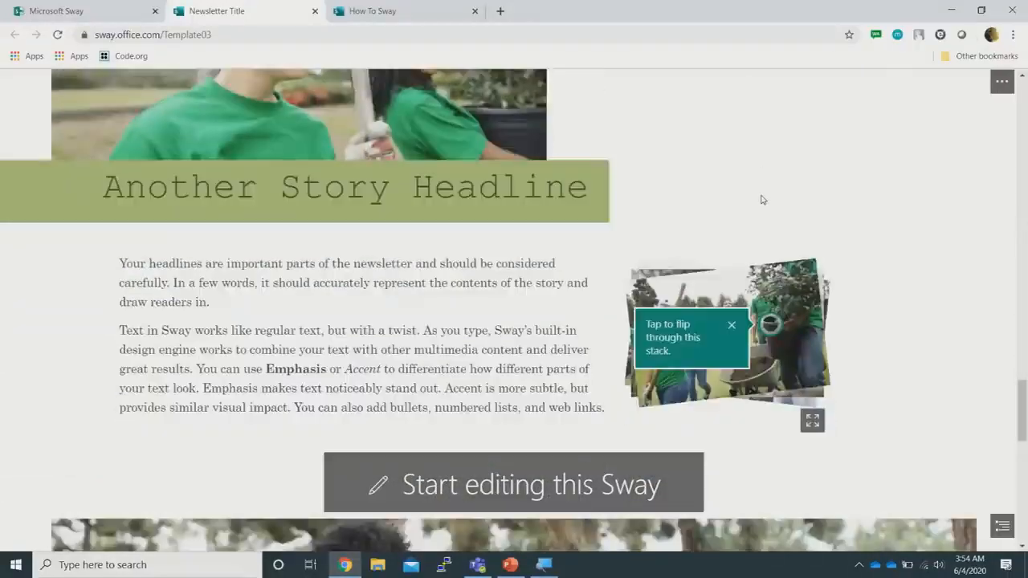
Flip through the photo stack beside the "Another Story Headline" article
{"action": "scroll", "coordinate": [763, 200], "scroll_direction": "up", "scroll_amount": 3}
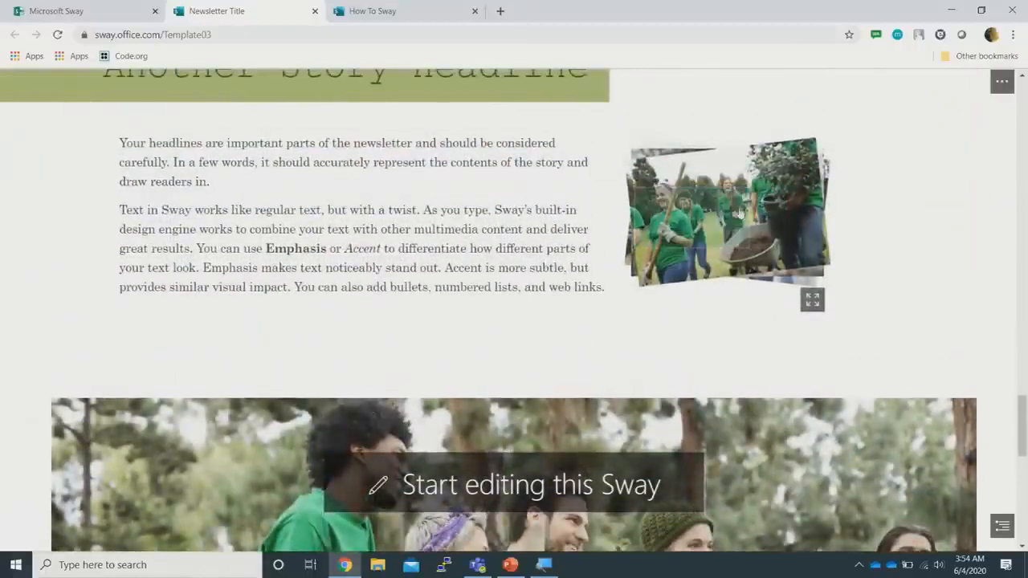
{"action": "scroll", "coordinate": [763, 201], "scroll_direction": "up", "scroll_amount": 1}
{"action": "left_click", "coordinate": [748, 244]}
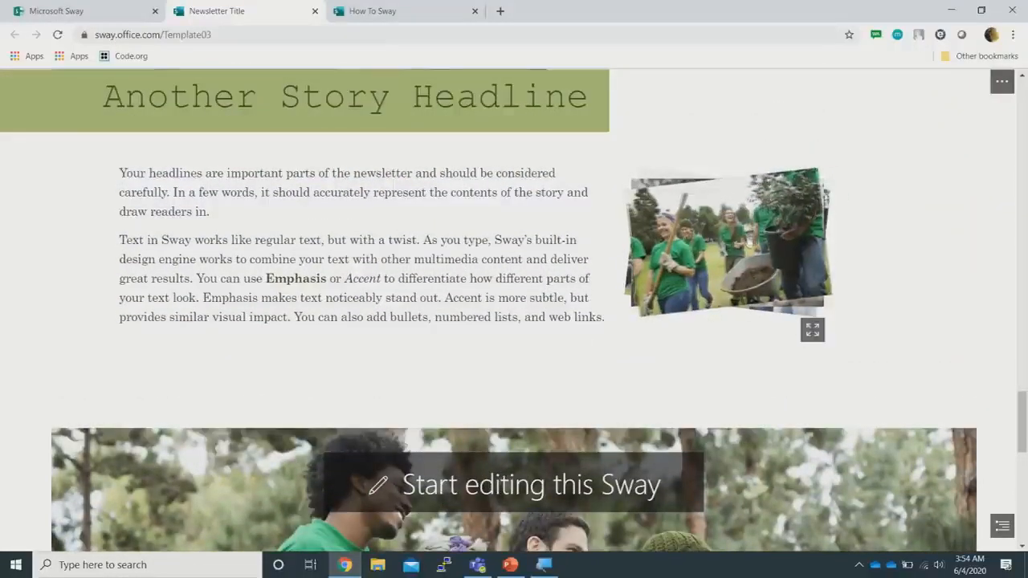
{"action": "left_click", "coordinate": [748, 245]}
{"action": "left_click", "coordinate": [746, 244]}
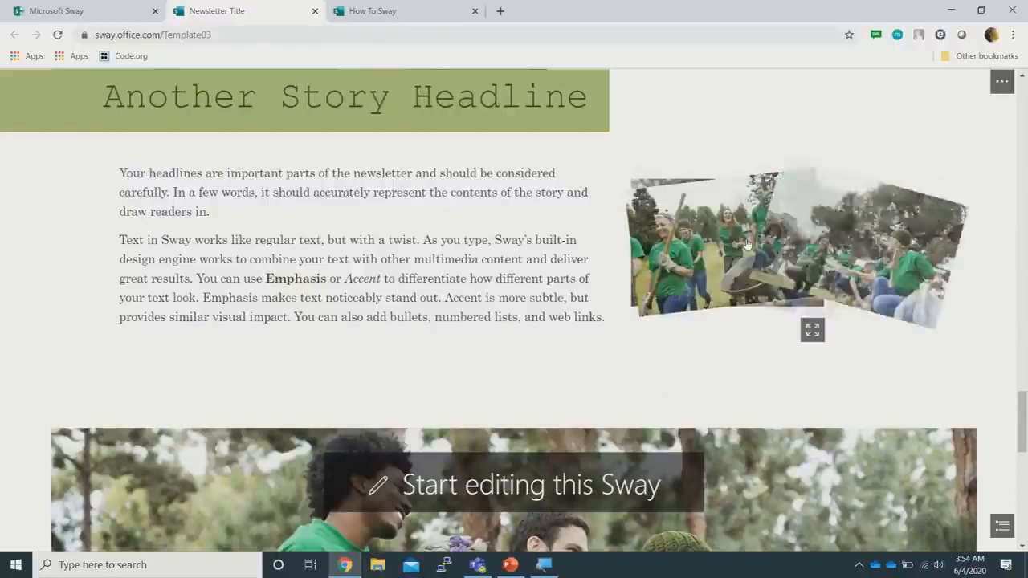
Review the newsletter template's "Additional Sections Go Here" and "Contact Us" sections and close the template preview
{"action": "scroll", "coordinate": [905, 242], "scroll_direction": "down", "scroll_amount": 3}
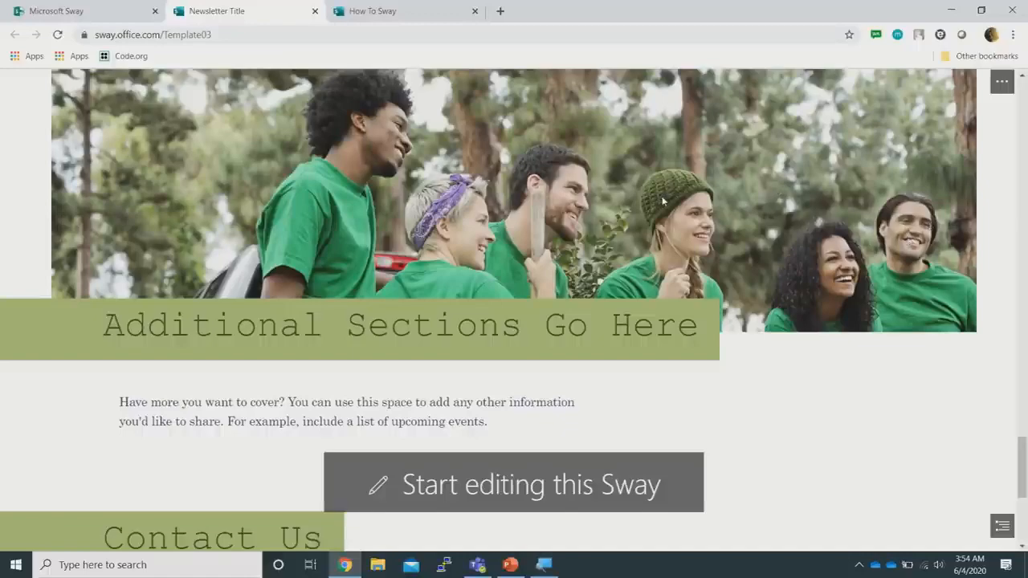
{"action": "scroll", "coordinate": [663, 197], "scroll_direction": "down", "scroll_amount": 2}
{"action": "scroll", "coordinate": [663, 191], "scroll_direction": "down", "scroll_amount": 2}
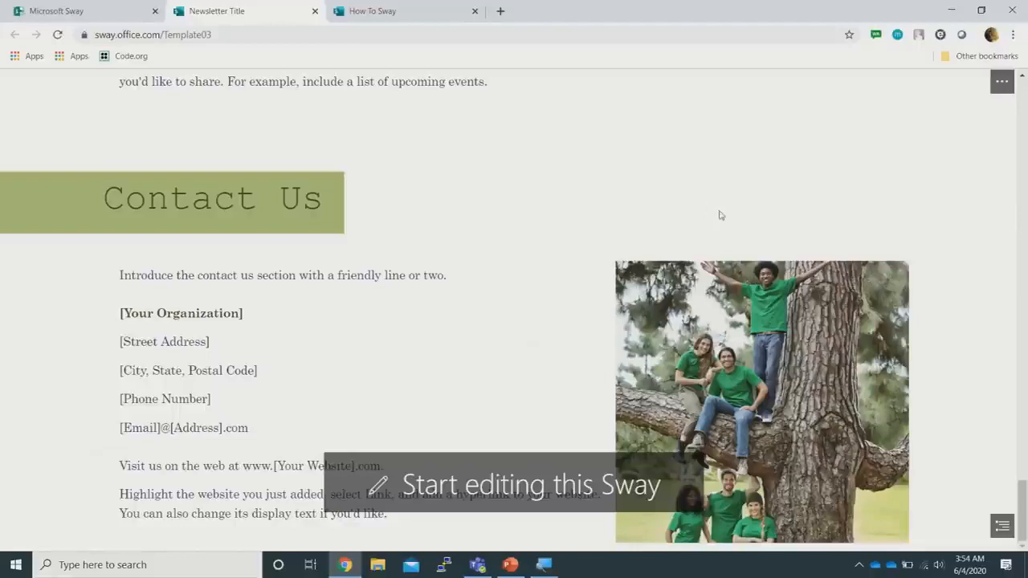
{"action": "scroll", "coordinate": [715, 212], "scroll_direction": "up", "scroll_amount": 2}
{"action": "scroll", "coordinate": [715, 212], "scroll_direction": "up", "scroll_amount": 5}
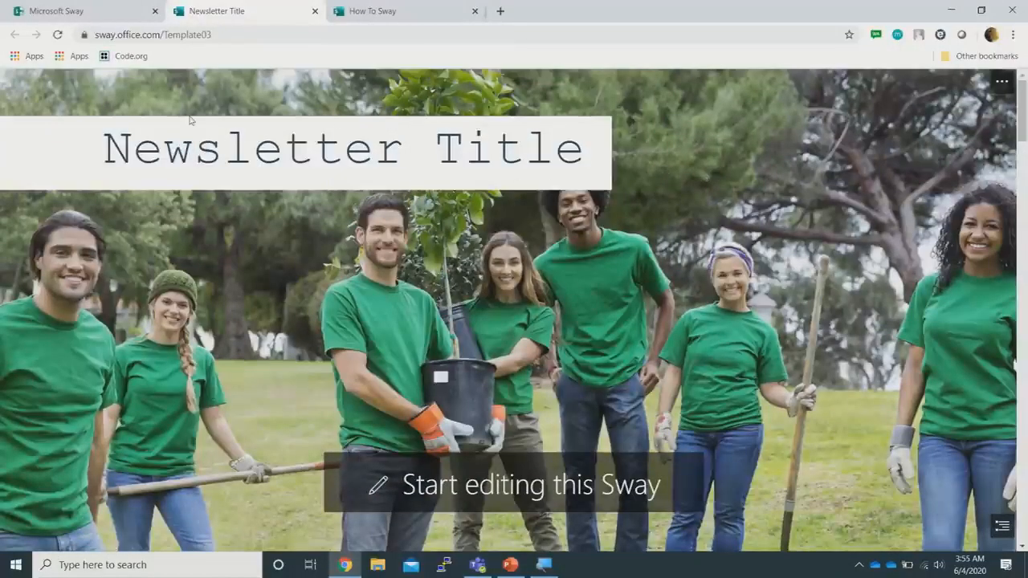
{"action": "left_click", "coordinate": [315, 12]}
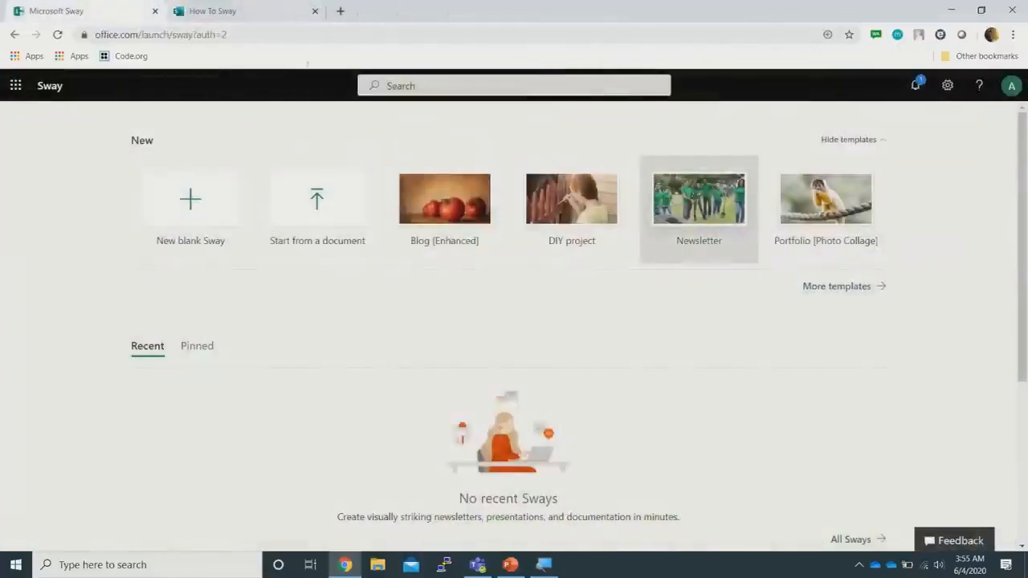
Preview the Portfolio [Photo Collage] template, examine its horizontally arranged sections through Section 3, and close it
{"action": "left_click", "coordinate": [790, 214]}
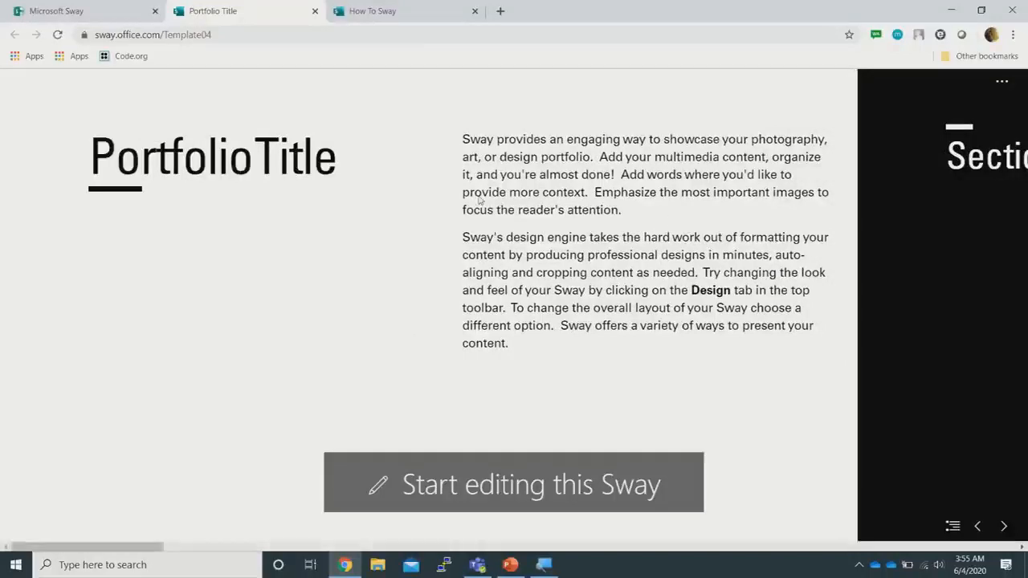
{"action": "scroll", "coordinate": [643, 207], "scroll_direction": "down", "scroll_amount": 3}
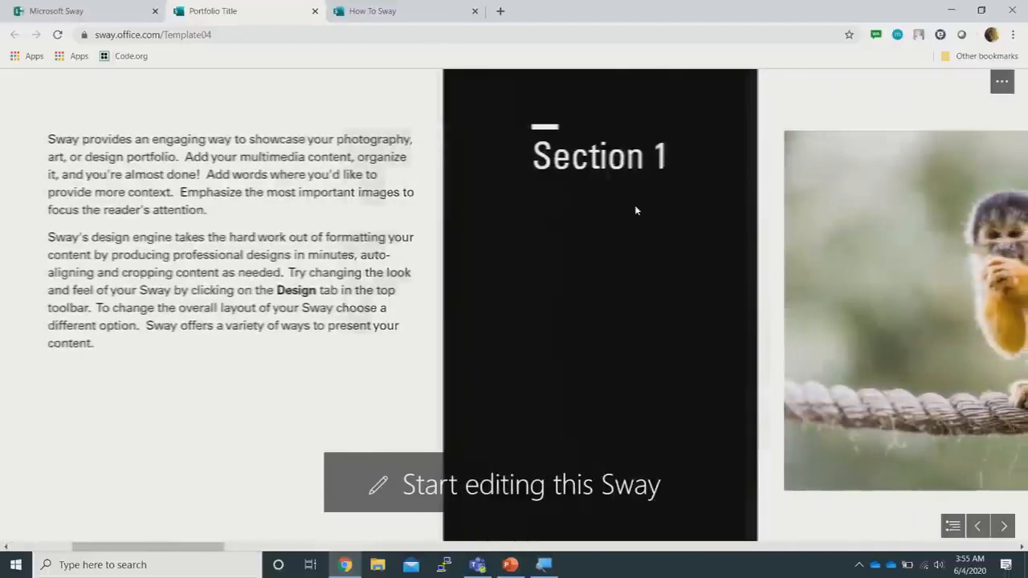
{"action": "scroll", "coordinate": [637, 211], "scroll_direction": "up", "scroll_amount": 2}
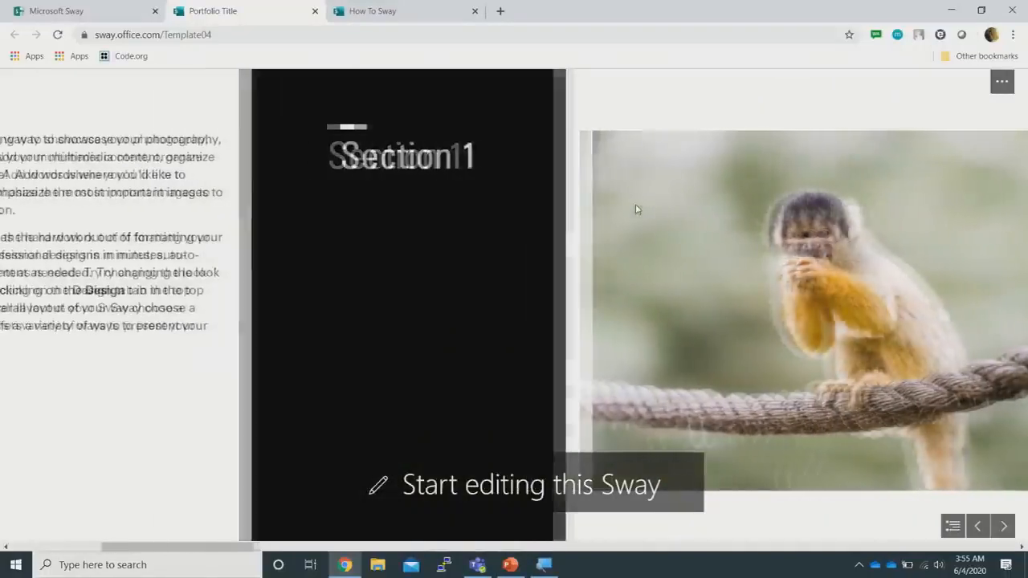
{"action": "scroll", "coordinate": [635, 209], "scroll_direction": "down", "scroll_amount": 3}
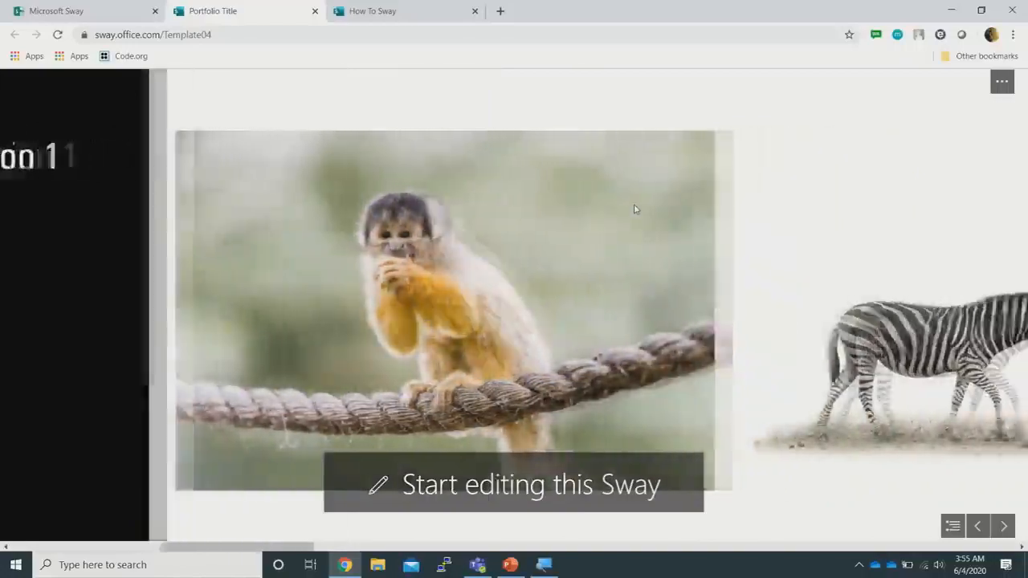
{"action": "scroll", "coordinate": [634, 210], "scroll_direction": "down", "scroll_amount": 3}
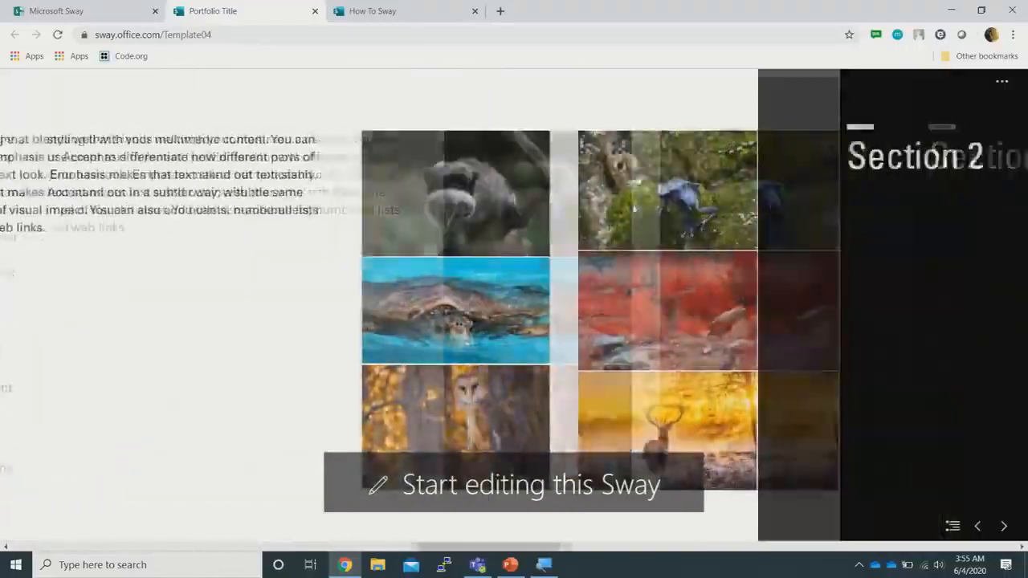
{"action": "scroll", "coordinate": [634, 210], "scroll_direction": "down", "scroll_amount": 4}
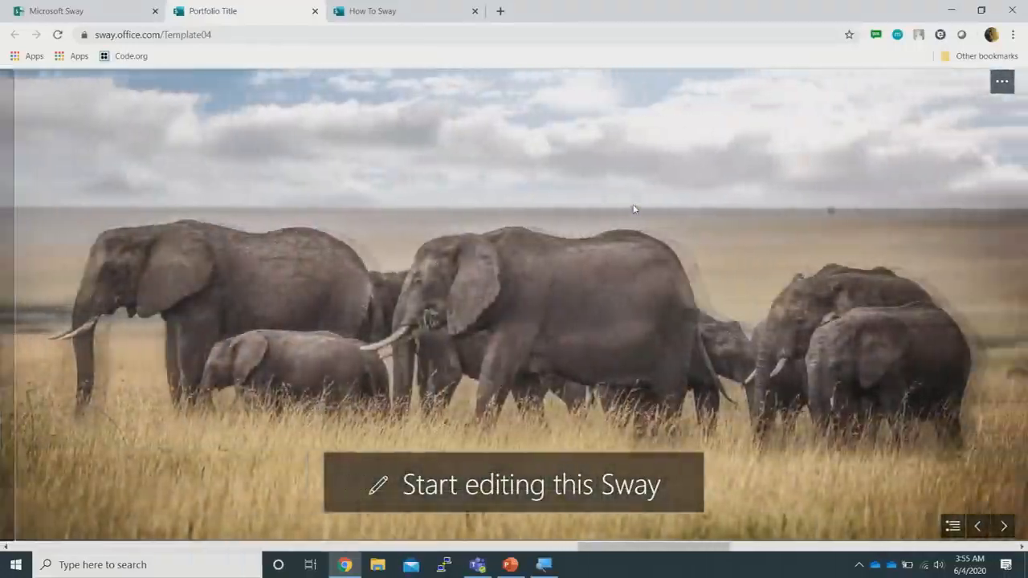
{"action": "scroll", "coordinate": [634, 210], "scroll_direction": "up", "scroll_amount": 2}
{"action": "scroll", "coordinate": [633, 209], "scroll_direction": "down", "scroll_amount": 4}
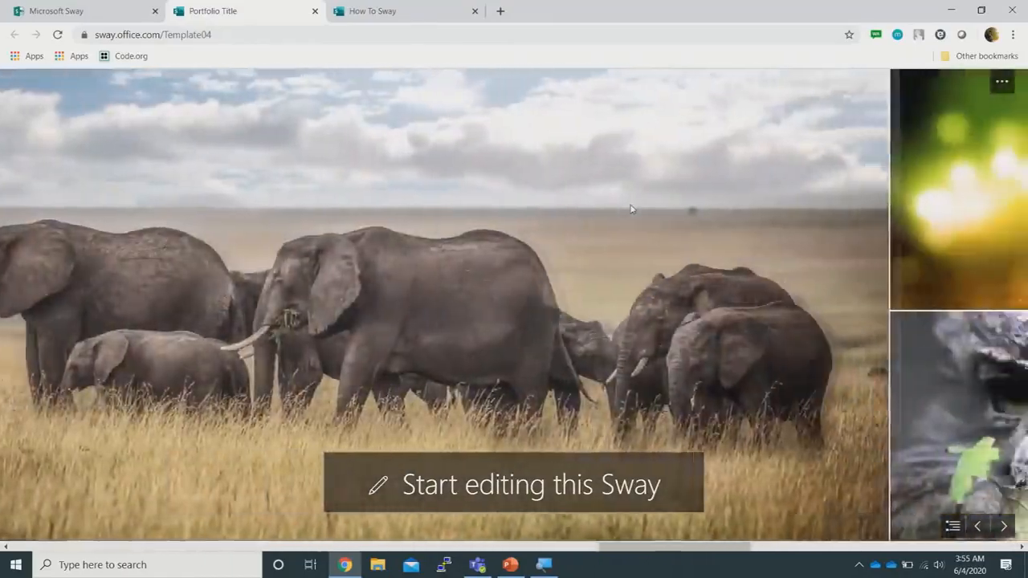
{"action": "scroll", "coordinate": [632, 210], "scroll_direction": "down", "scroll_amount": 4}
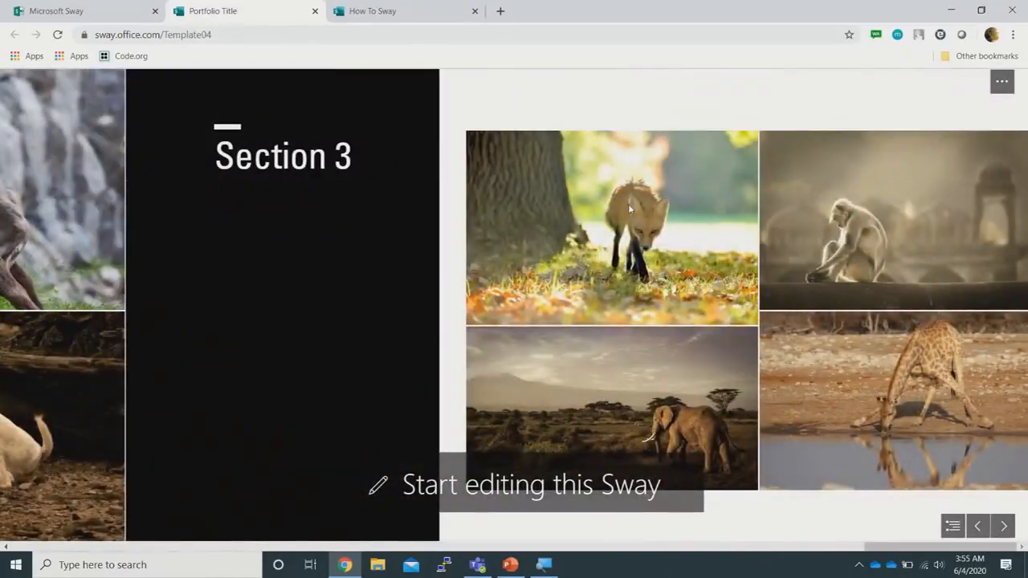
{"action": "scroll", "coordinate": [628, 204], "scroll_direction": "up", "scroll_amount": 5}
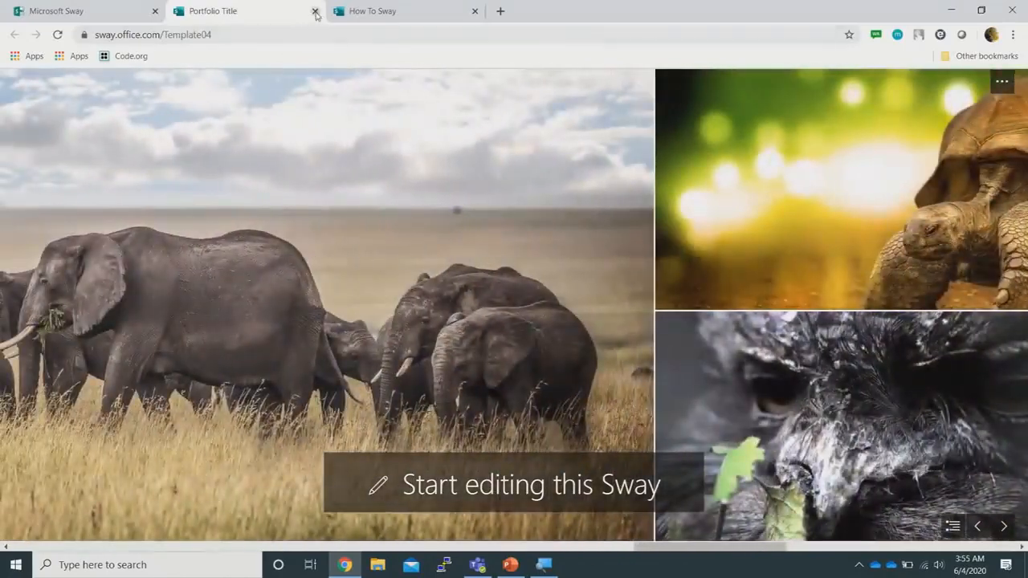
{"action": "left_click", "coordinate": [315, 11]}
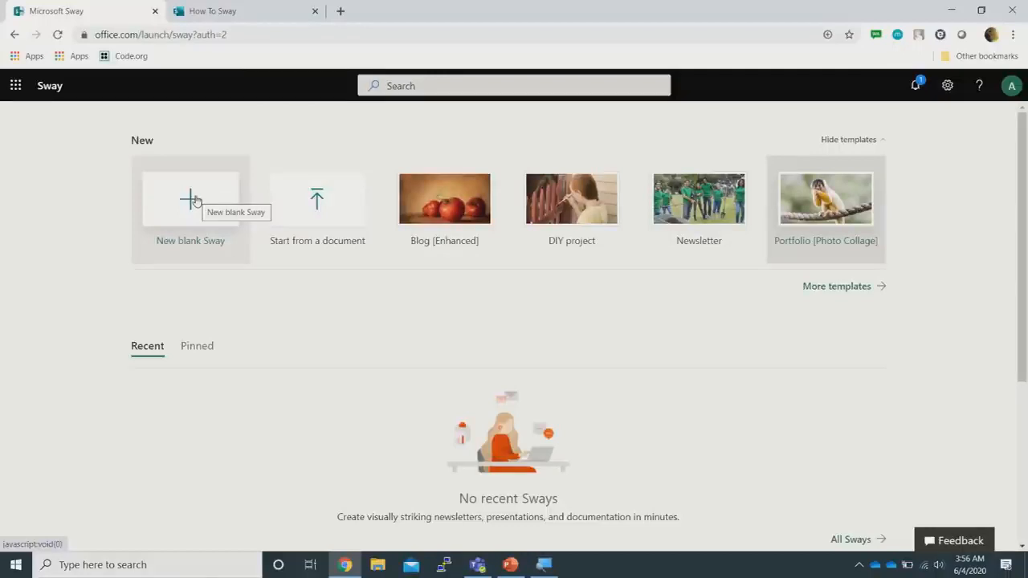
Create a new blank Sway titled "Dinasaurus" and preview how it plays before returning to editing
{"action": "left_click", "coordinate": [189, 208]}
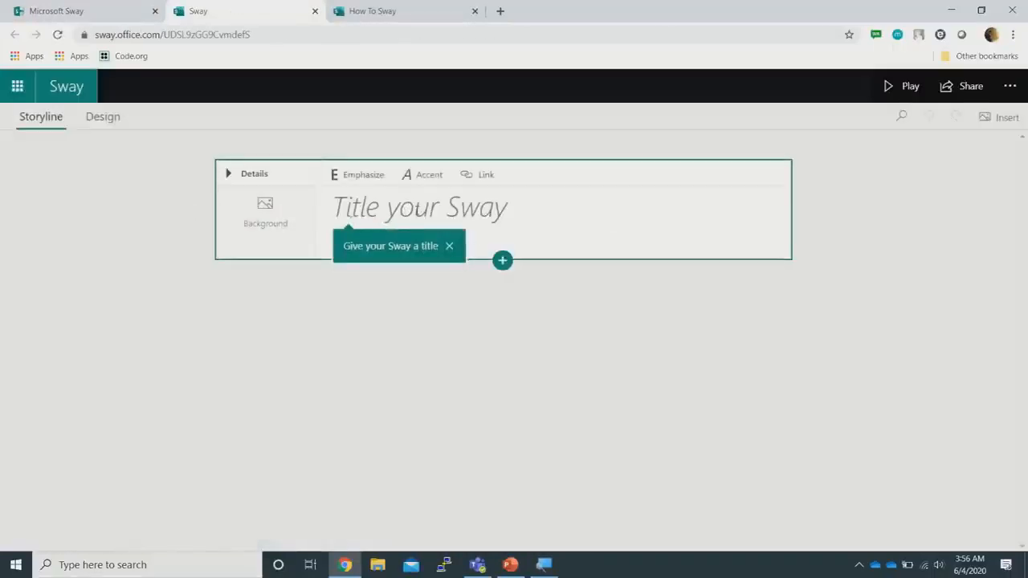
{"action": "left_click", "coordinate": [451, 212]}
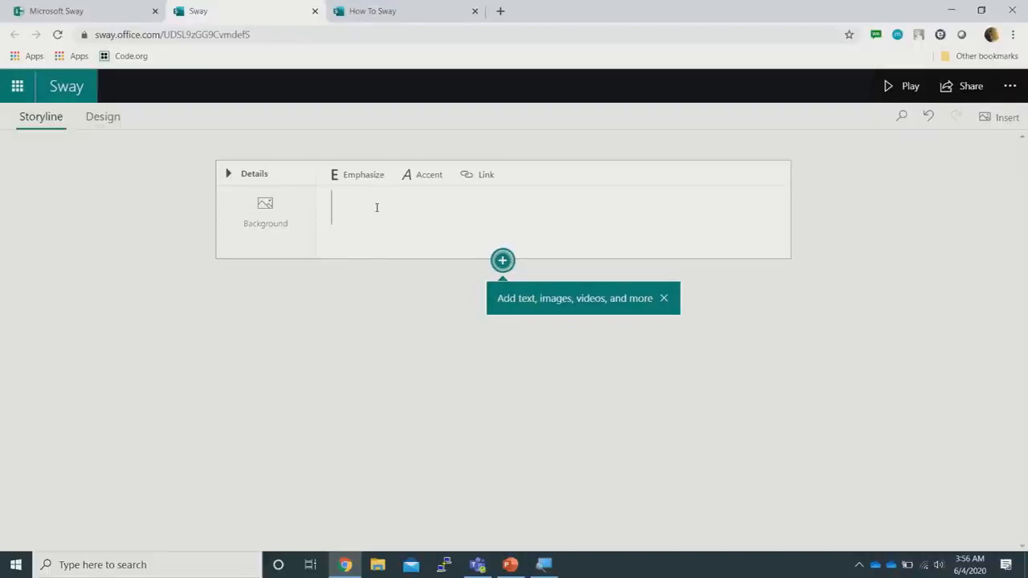
{"action": "type", "text": "Dinasaurus"}
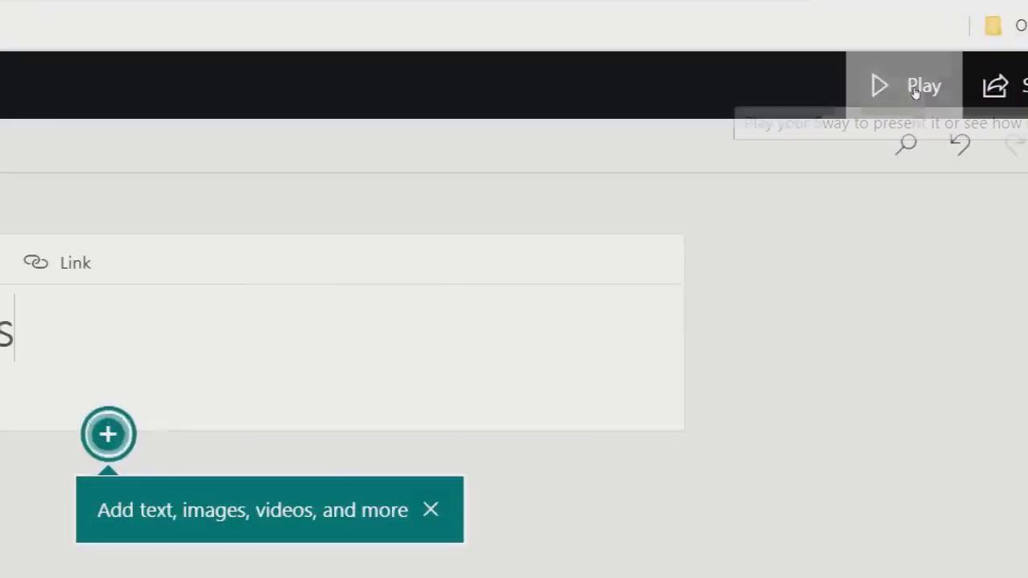
{"action": "left_click", "coordinate": [916, 91]}
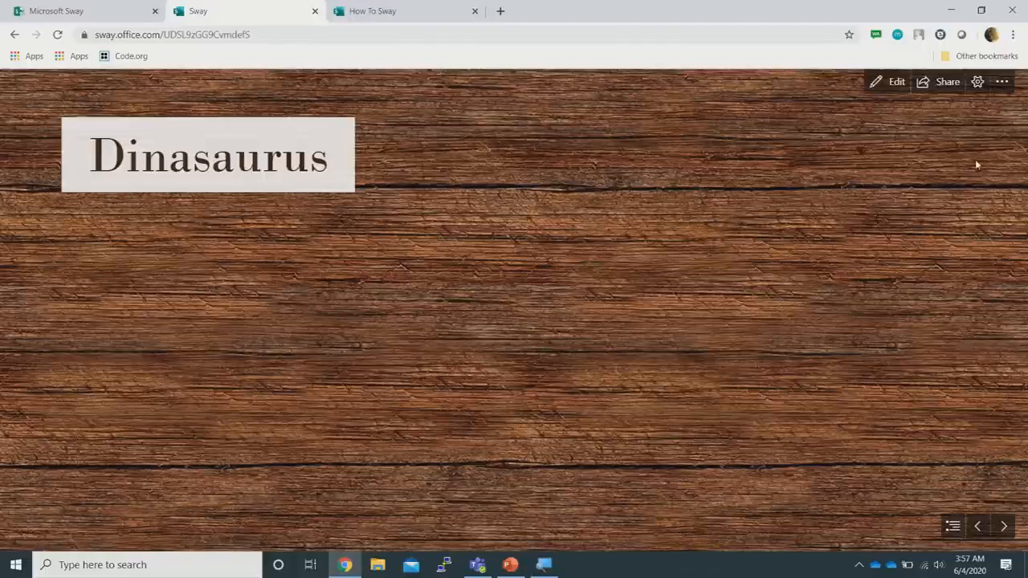
{"action": "left_click", "coordinate": [891, 84]}
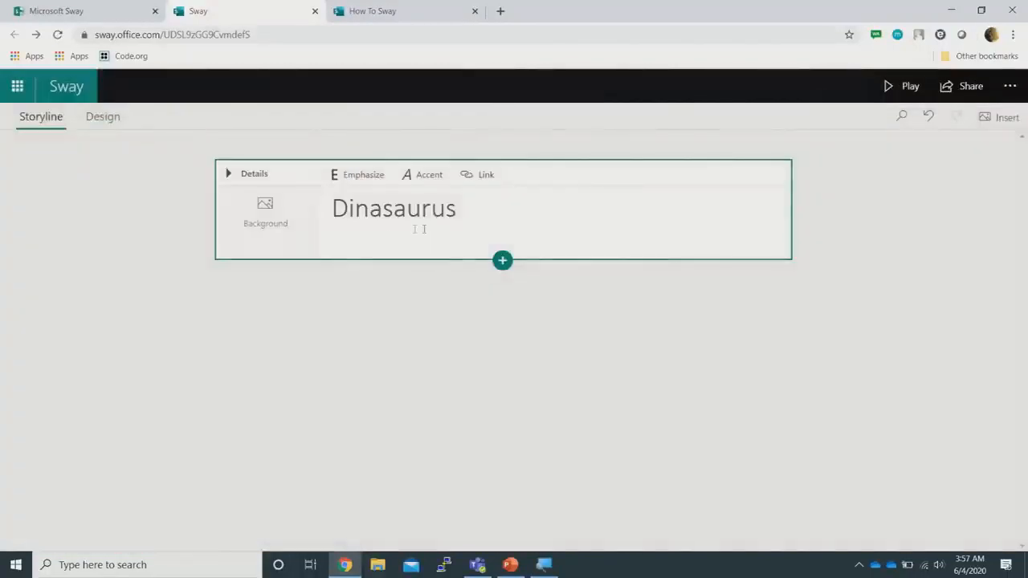
Start choosing a background for the title card, bring up the suggested "Dinasaurus" images, and dismiss the content-browsing tip
{"action": "left_click", "coordinate": [274, 224]}
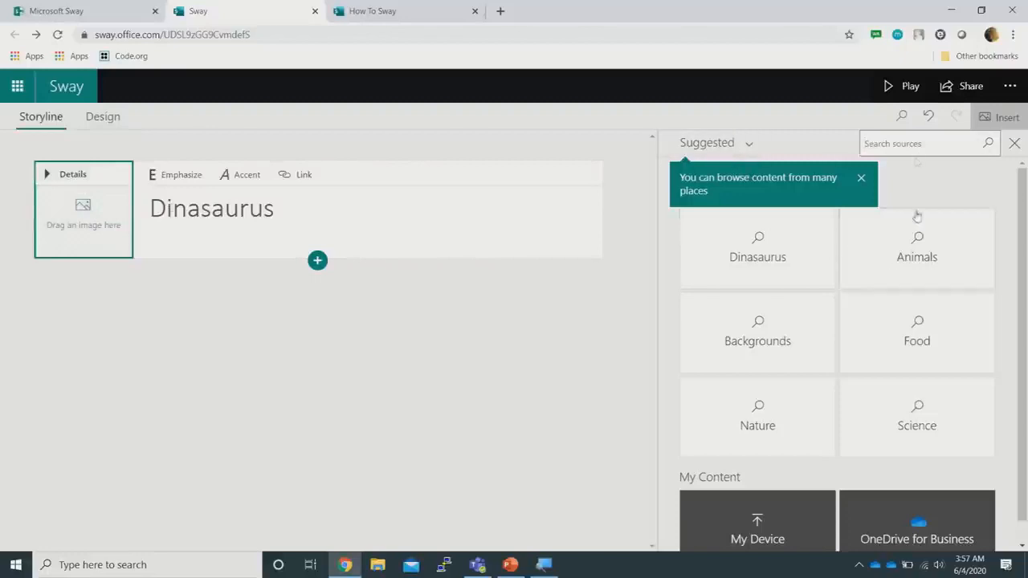
{"action": "scroll", "coordinate": [967, 316], "scroll_direction": "down", "scroll_amount": 1}
{"action": "scroll", "coordinate": [967, 317], "scroll_direction": "up", "scroll_amount": 1}
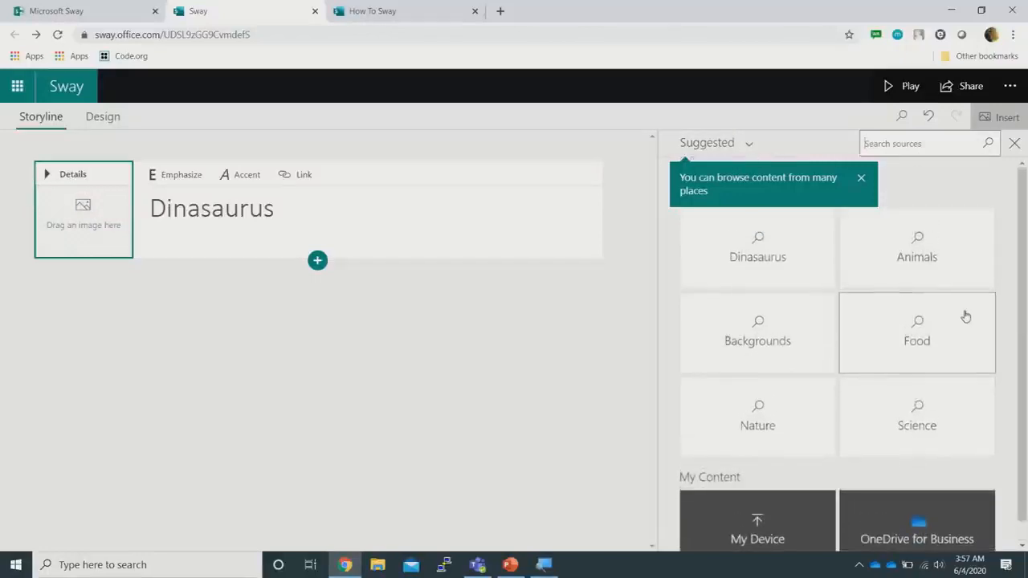
{"action": "left_click", "coordinate": [758, 247]}
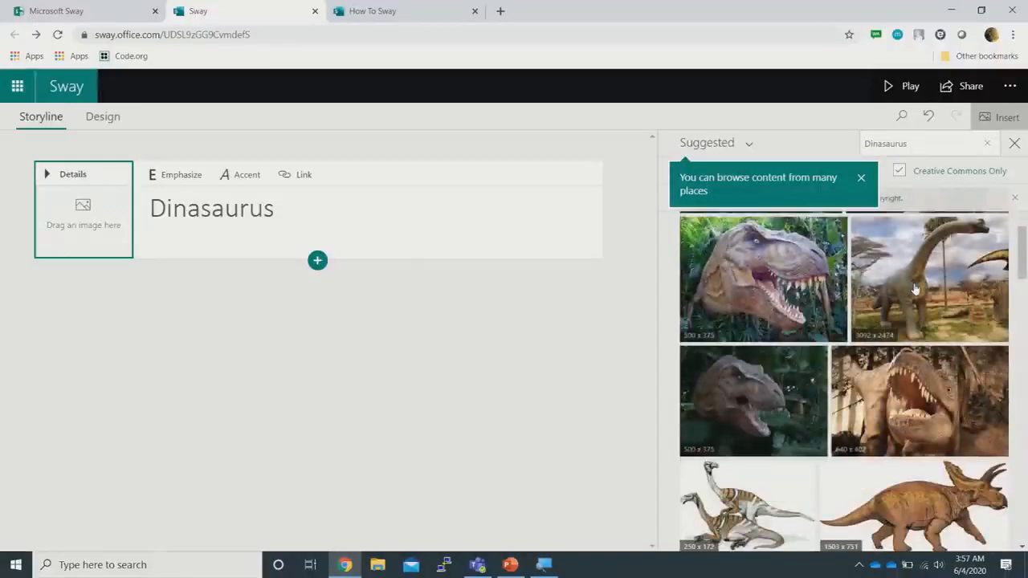
{"action": "left_click", "coordinate": [862, 177]}
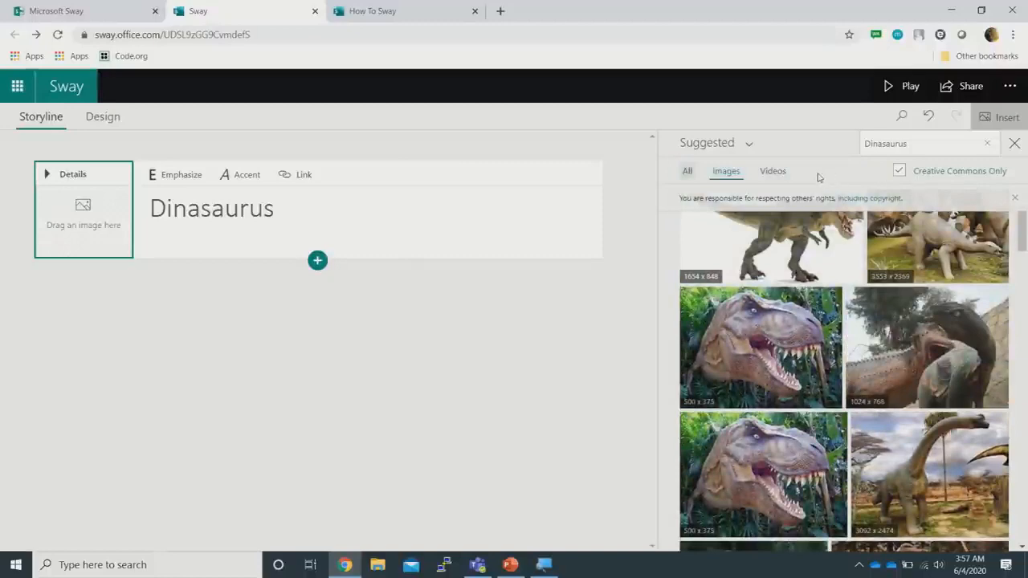
Browse the "Dinasaurus" video results, return to the images, and examine the list of available content sources
{"action": "left_click", "coordinate": [776, 173]}
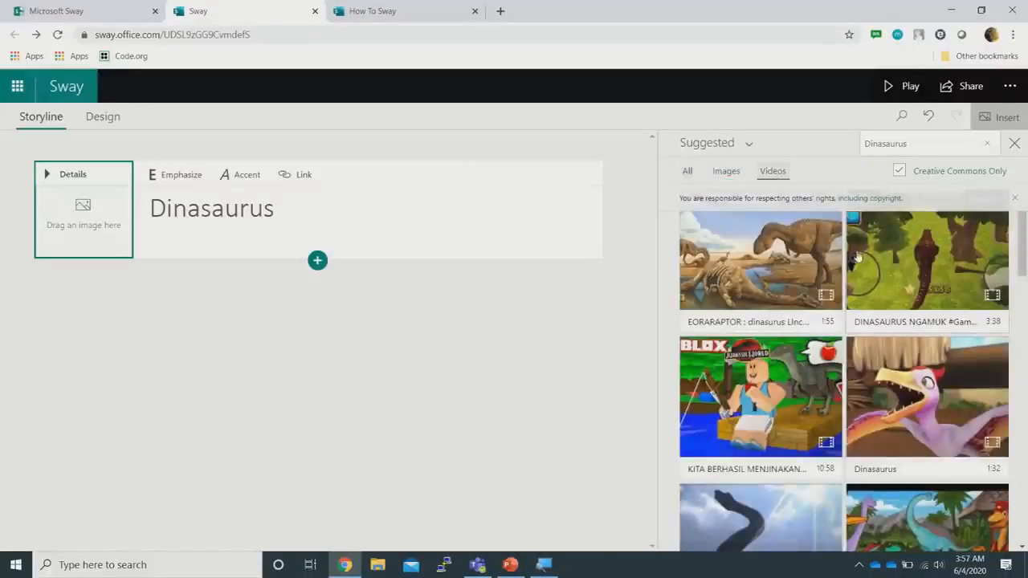
{"action": "scroll", "coordinate": [909, 285], "scroll_direction": "down", "scroll_amount": 2}
{"action": "scroll", "coordinate": [909, 285], "scroll_direction": "up", "scroll_amount": 2}
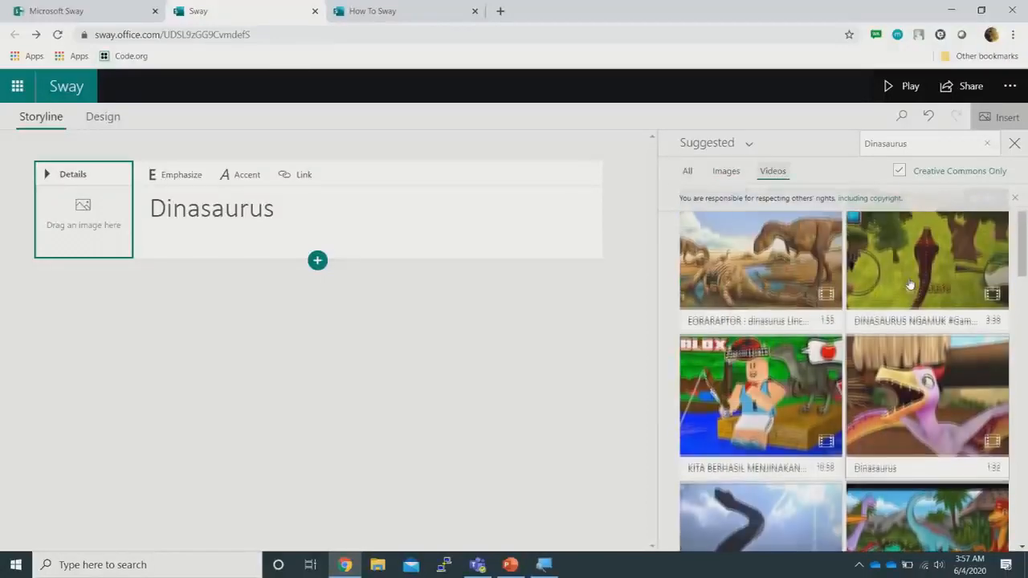
{"action": "left_click", "coordinate": [718, 173]}
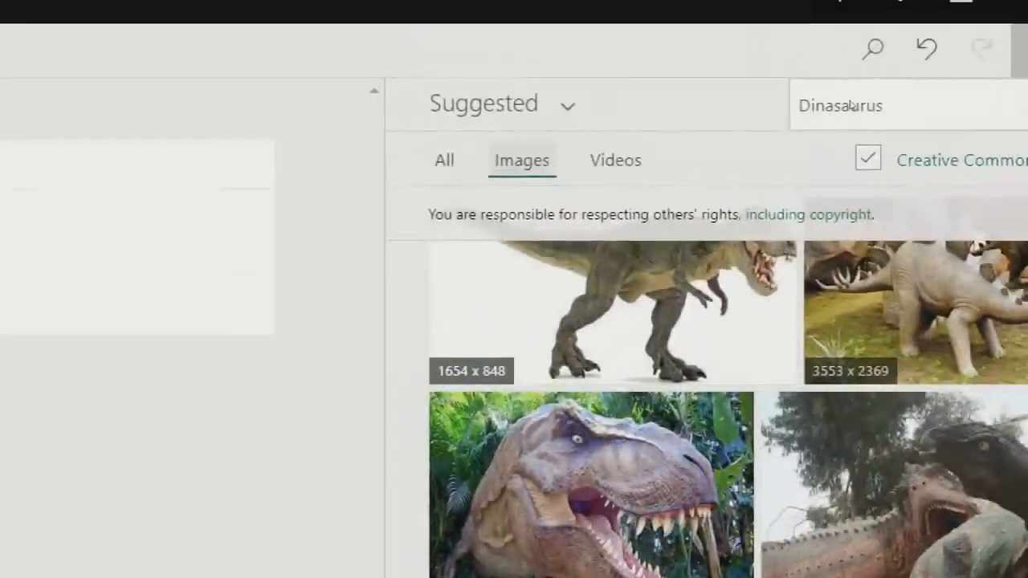
{"action": "left_click", "coordinate": [568, 106]}
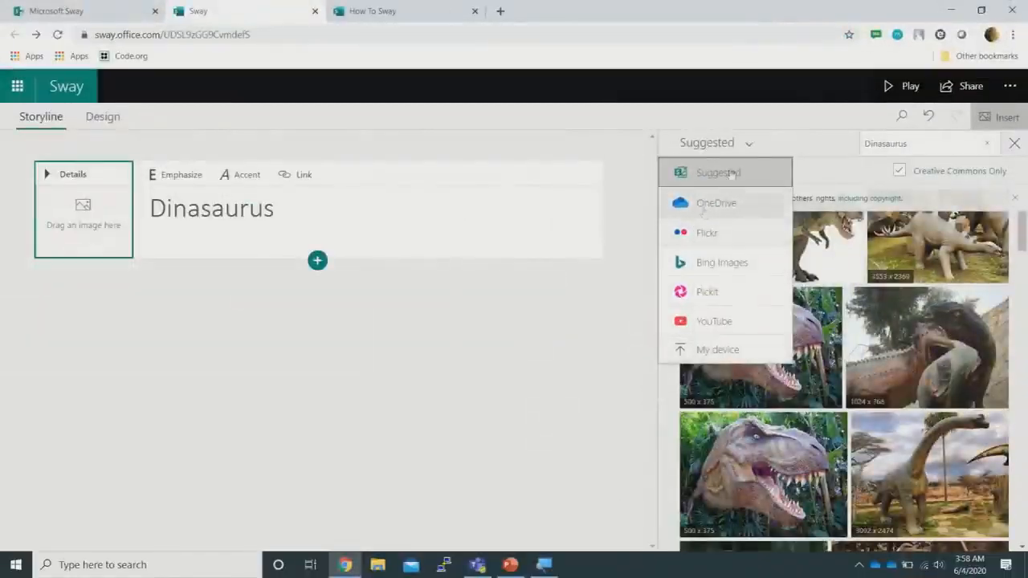
{"action": "left_click", "coordinate": [791, 126]}
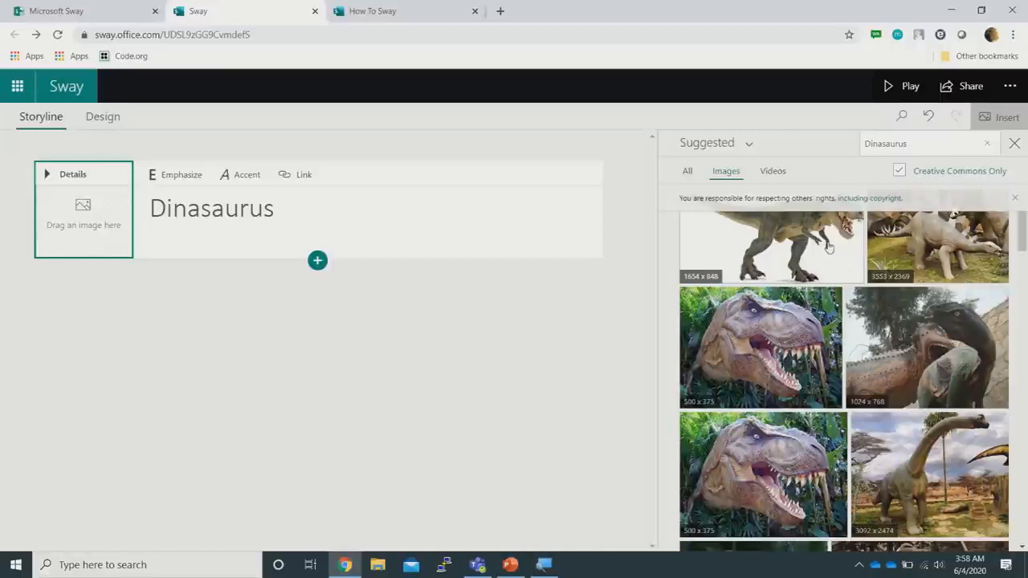
Set the long-necked dinosaur picture with the cloudy sky as the title card's background and close the image search
{"action": "scroll", "coordinate": [924, 346], "scroll_direction": "down", "scroll_amount": 3}
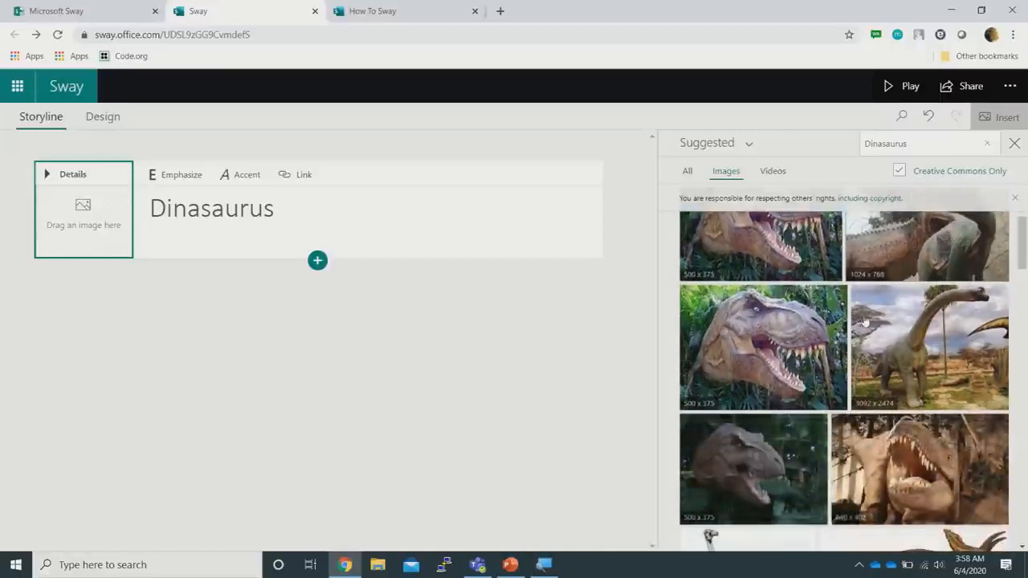
{"action": "left_click", "coordinate": [946, 350]}
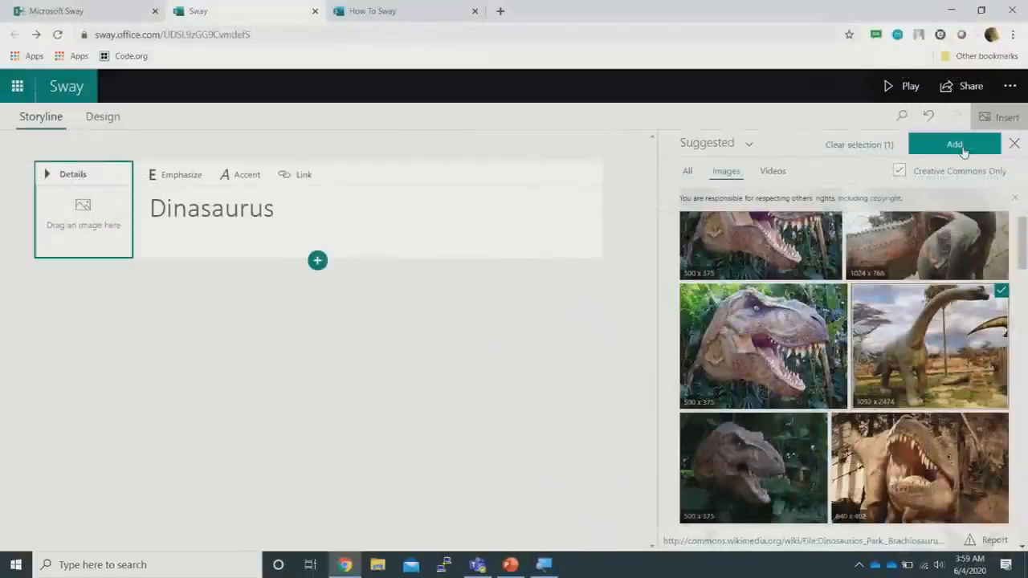
{"action": "left_click_drag", "start_coordinate": [928, 342], "coordinate": [73, 206]}
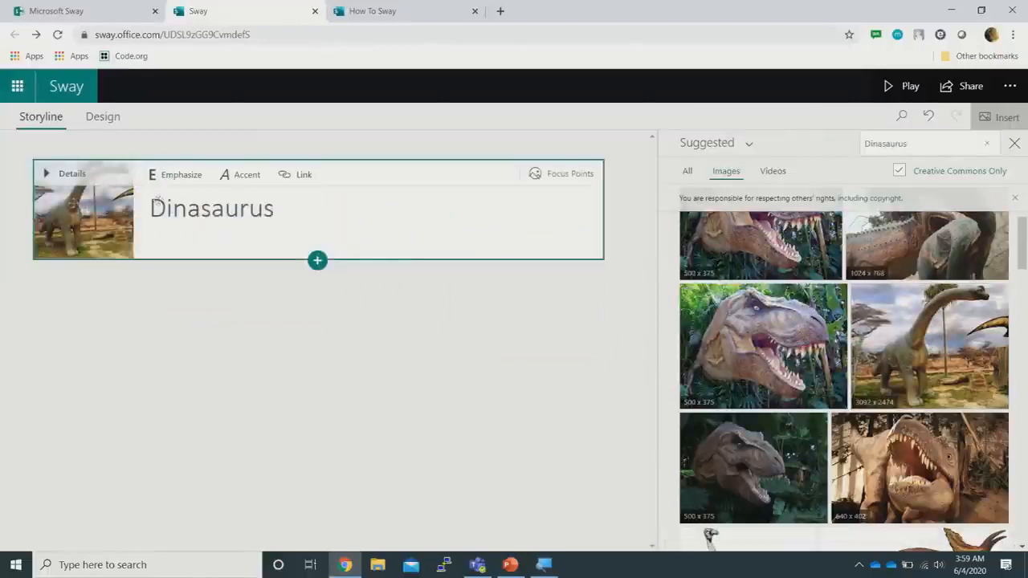
{"action": "left_click", "coordinate": [1014, 143]}
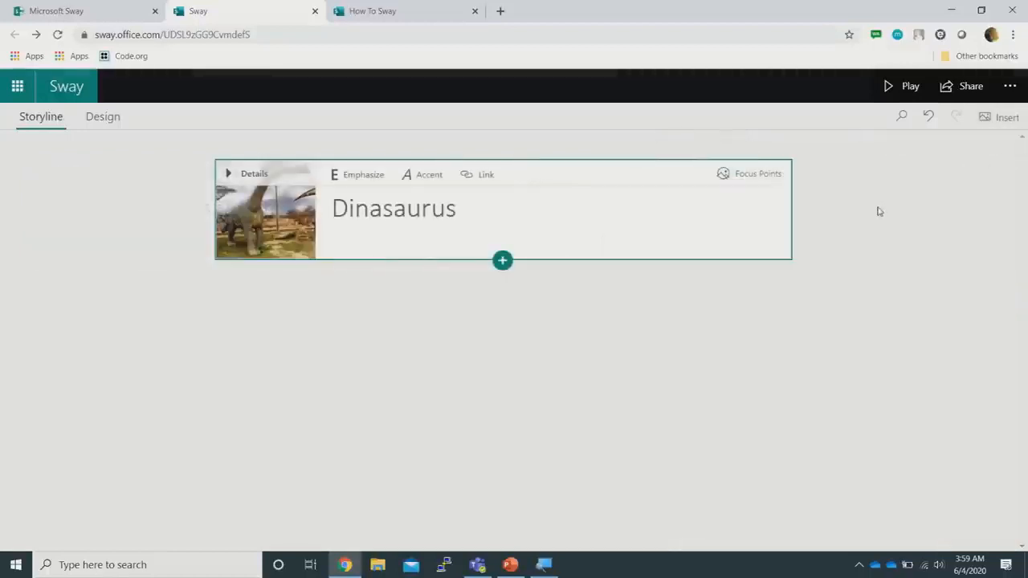
Play the Sway to check the title over its background image, dismiss the autoplay tip, and return to the title text
{"action": "left_click", "coordinate": [904, 86]}
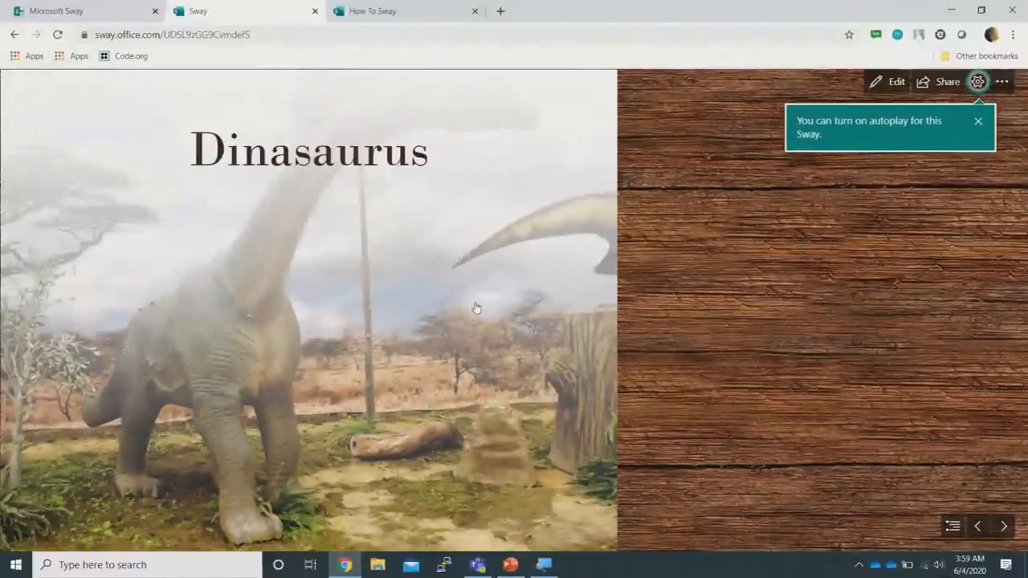
{"action": "left_click", "coordinate": [979, 122]}
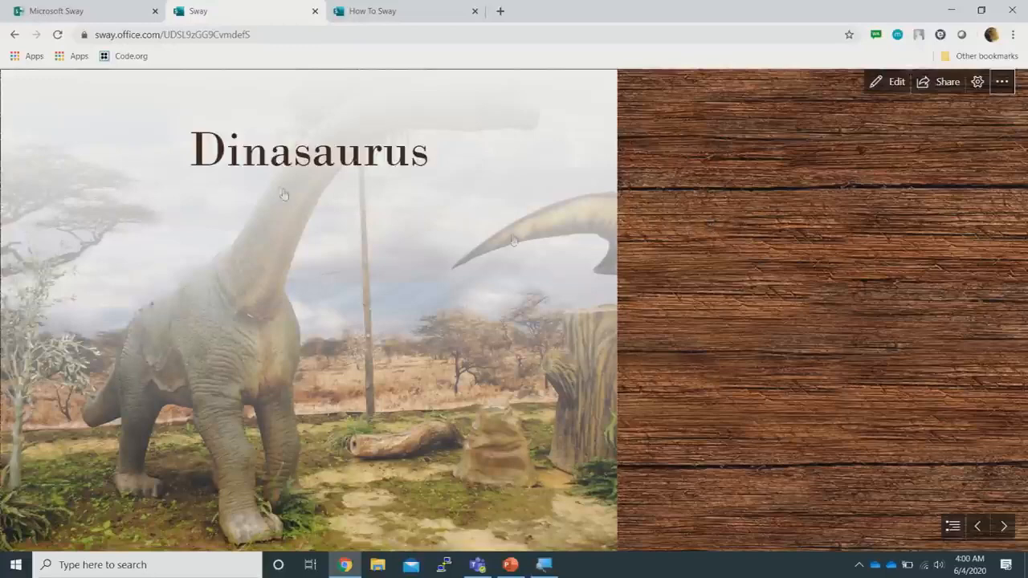
{"action": "left_click", "coordinate": [893, 90]}
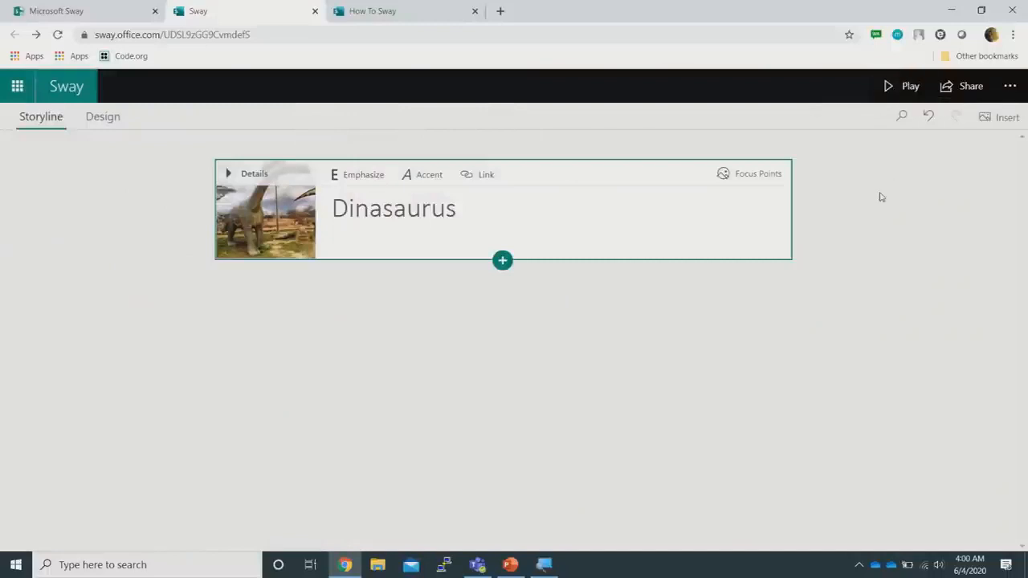
{"action": "left_click", "coordinate": [449, 210]}
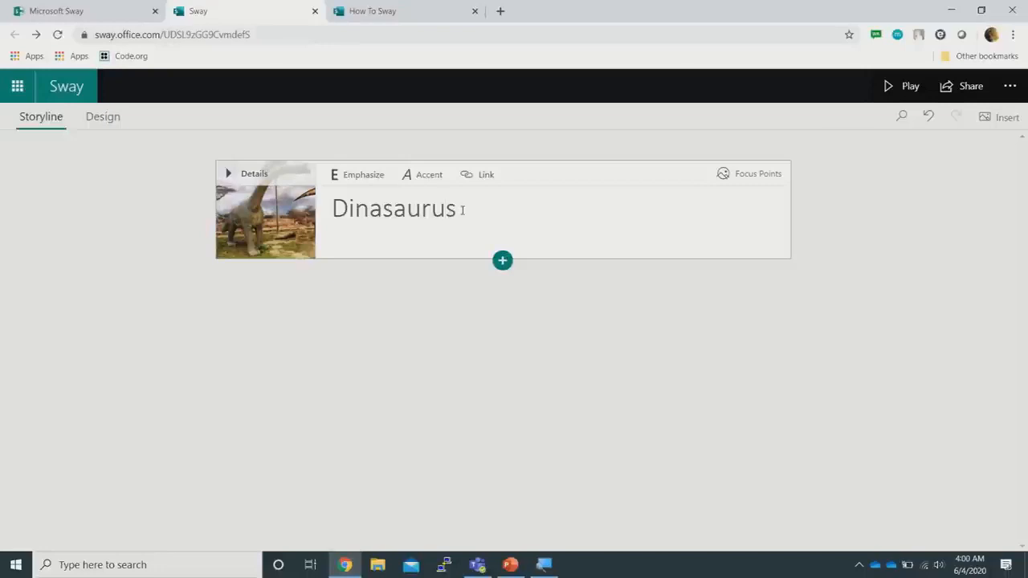
{"action": "left_click", "coordinate": [900, 87]}
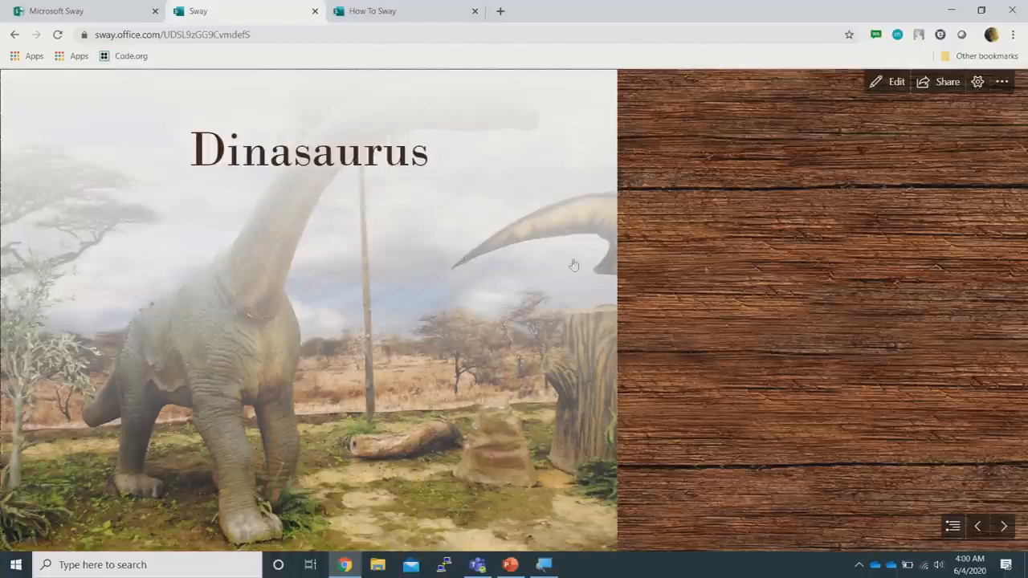
{"action": "left_click", "coordinate": [895, 83]}
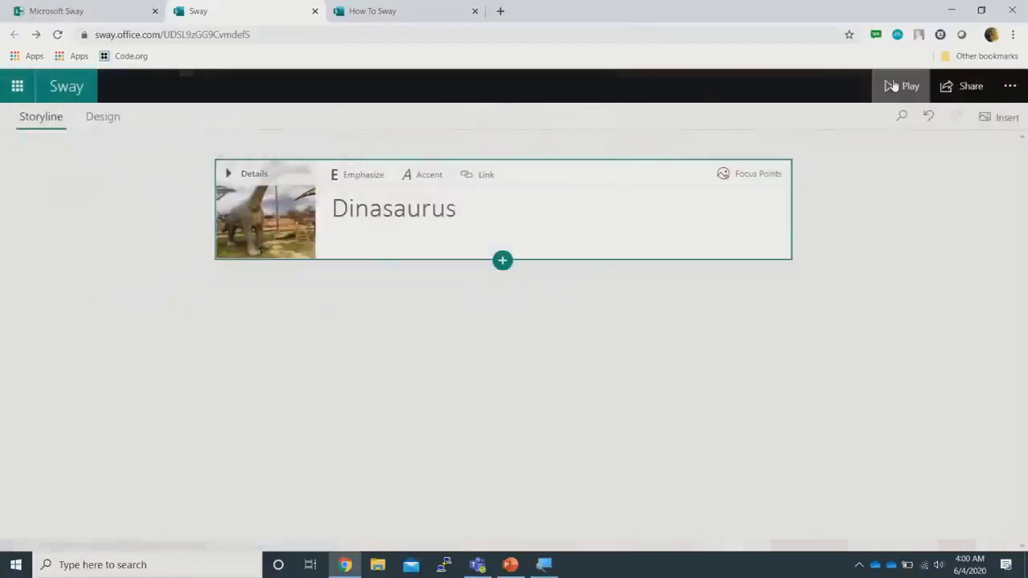
{"action": "left_click", "coordinate": [471, 211]}
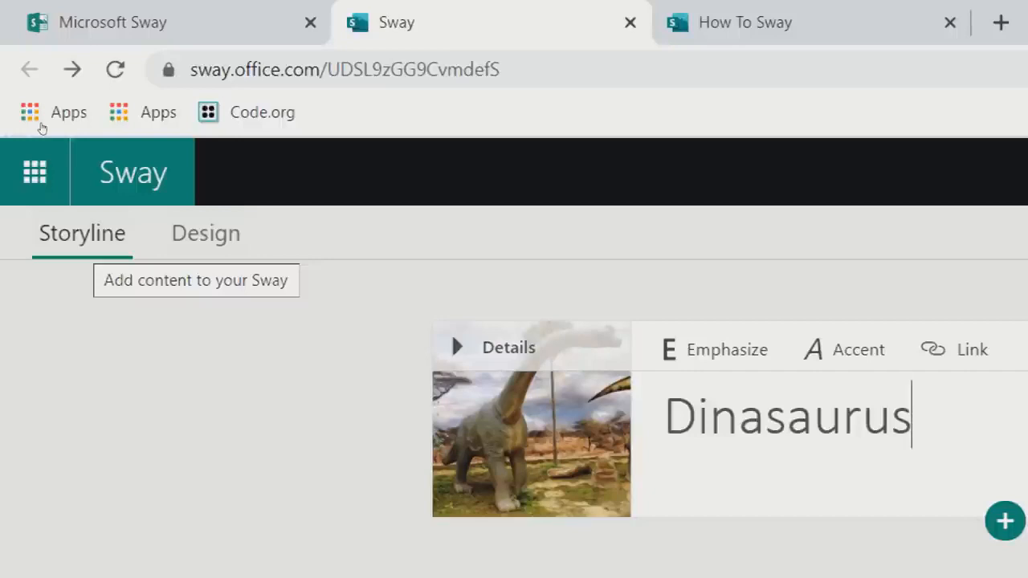
Change the Sway's design layout to Vertical and close the style options
{"action": "left_click", "coordinate": [206, 233]}
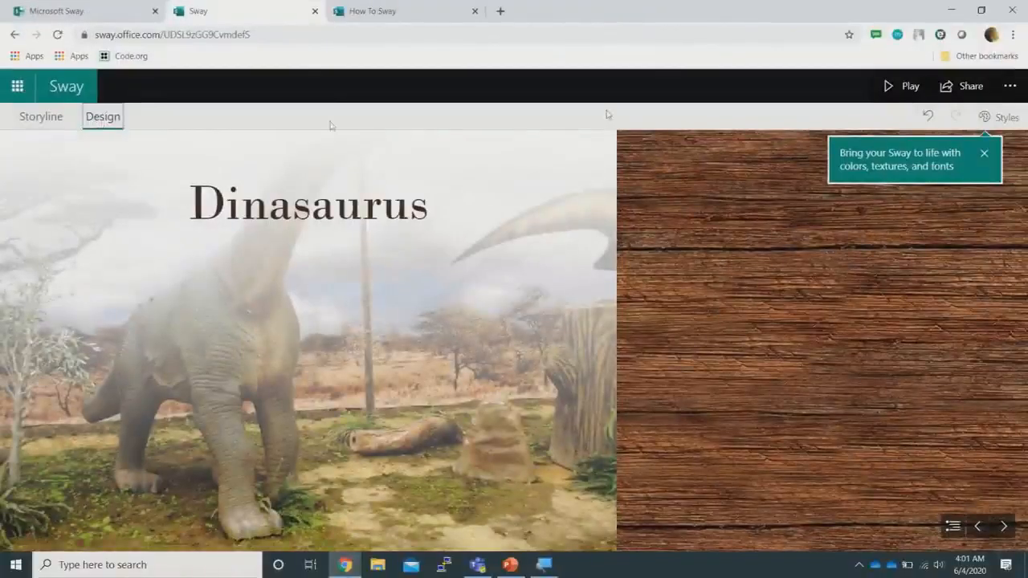
{"action": "left_click", "coordinate": [985, 154]}
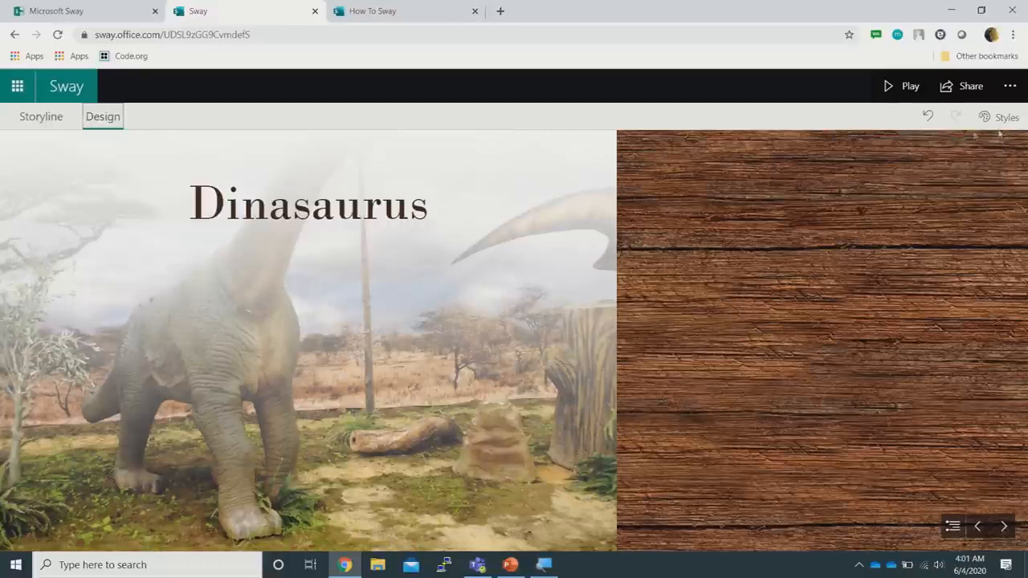
{"action": "left_click", "coordinate": [1002, 118]}
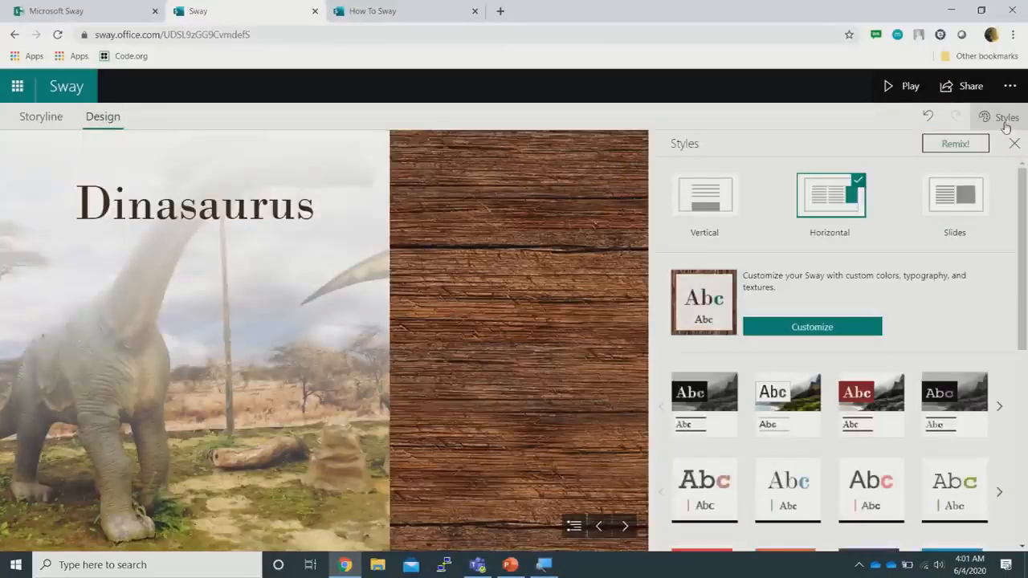
{"action": "left_click", "coordinate": [1004, 120]}
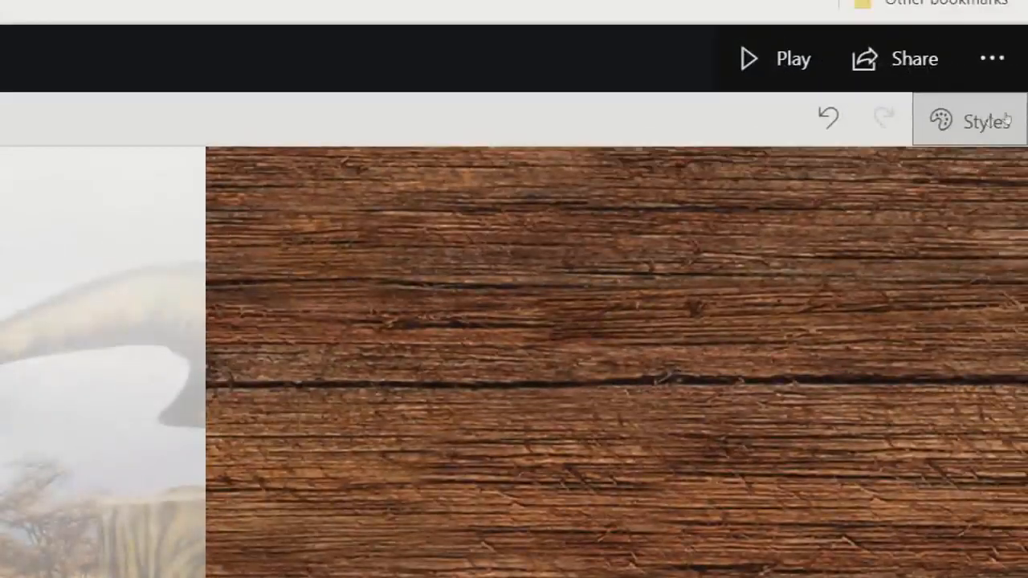
{"action": "left_click", "coordinate": [1007, 119]}
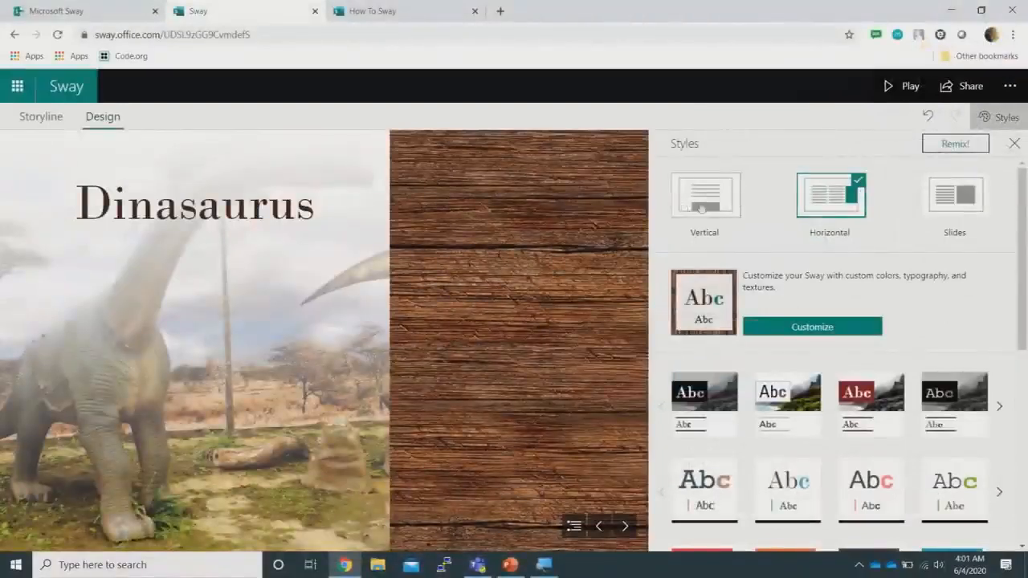
{"action": "left_click", "coordinate": [714, 204]}
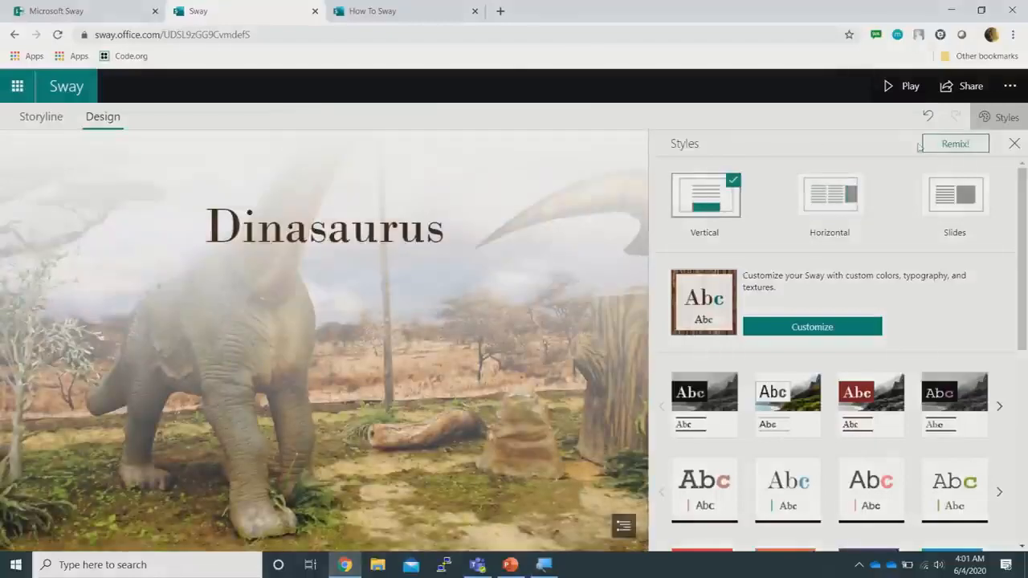
{"action": "left_click", "coordinate": [1015, 145]}
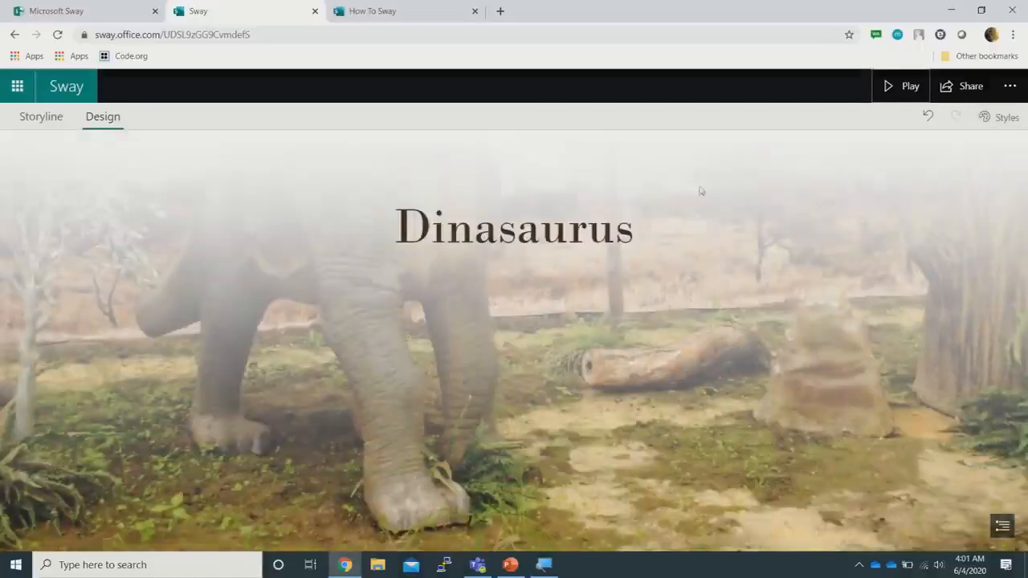
Preview the vertical layout in play mode and return to the storyline
{"action": "left_click", "coordinate": [906, 90]}
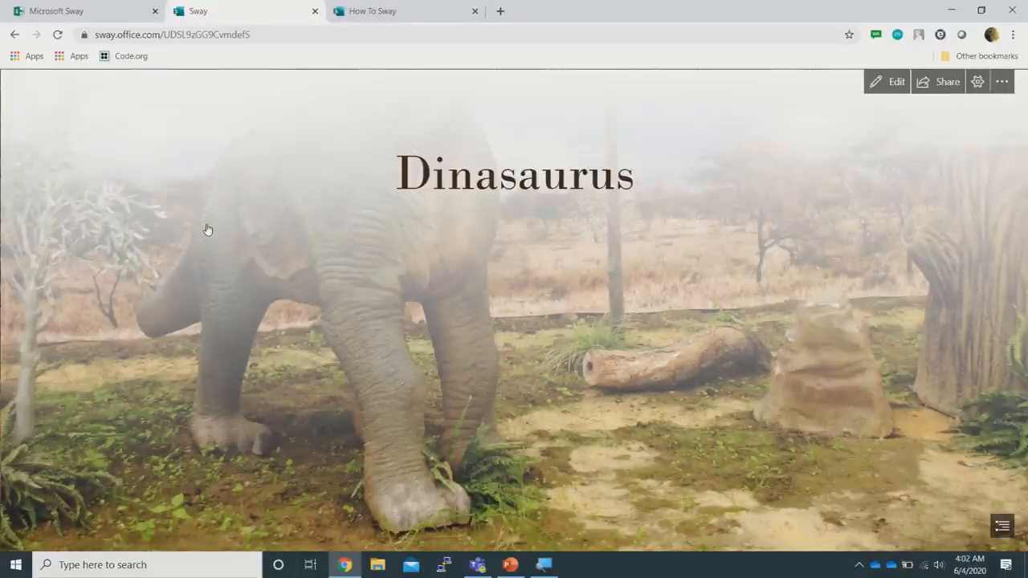
{"action": "left_click", "coordinate": [896, 83]}
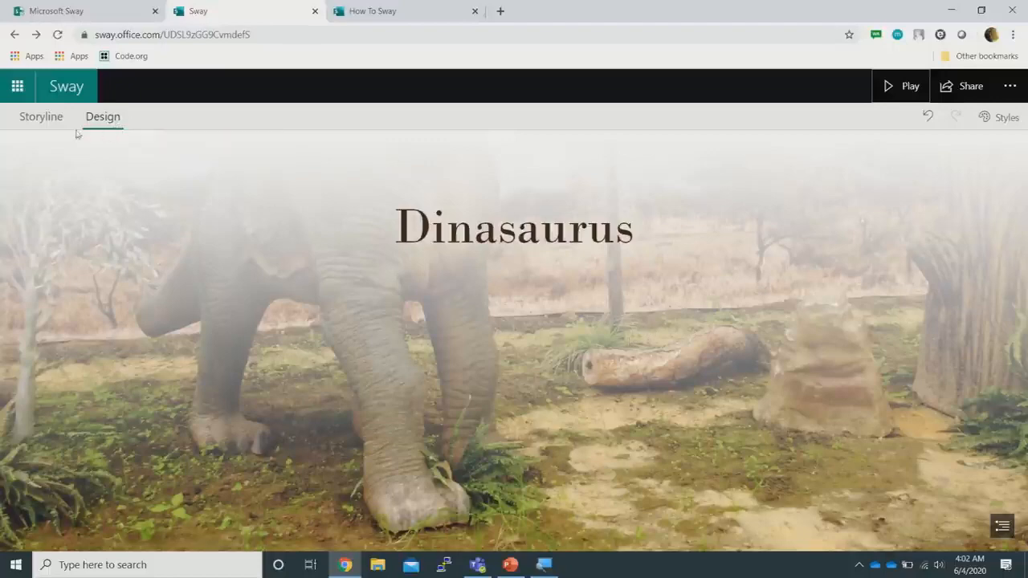
{"action": "left_click", "coordinate": [48, 121]}
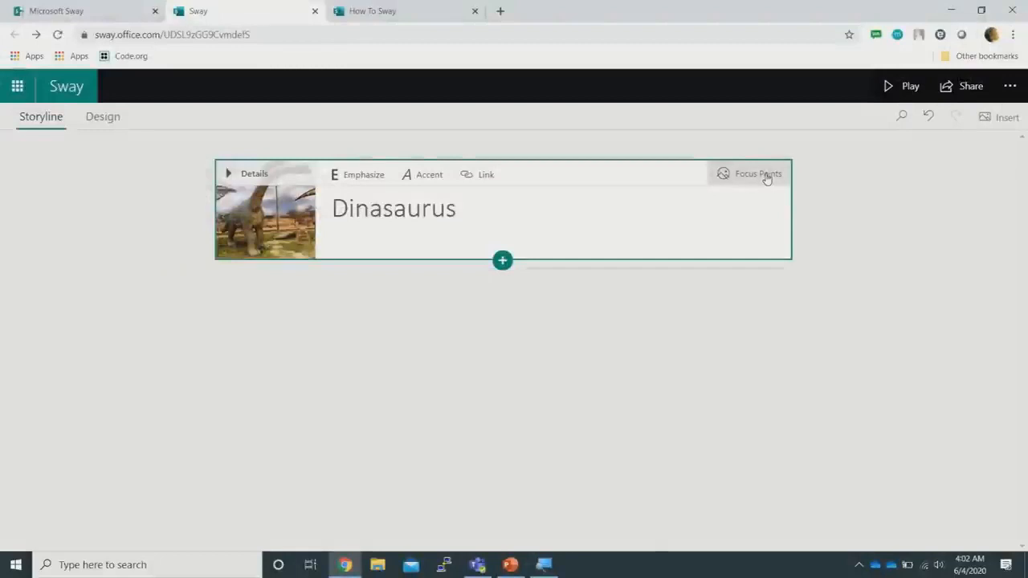
Mark the entire title background image as important in its focus points and play the Sway to check the full picture
{"action": "left_click", "coordinate": [767, 176]}
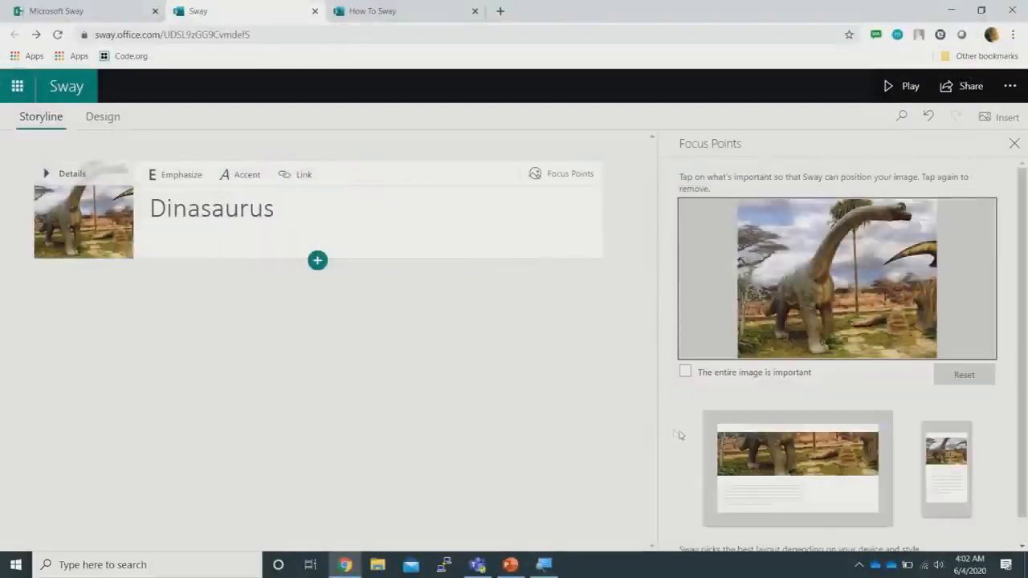
{"action": "left_click", "coordinate": [685, 373]}
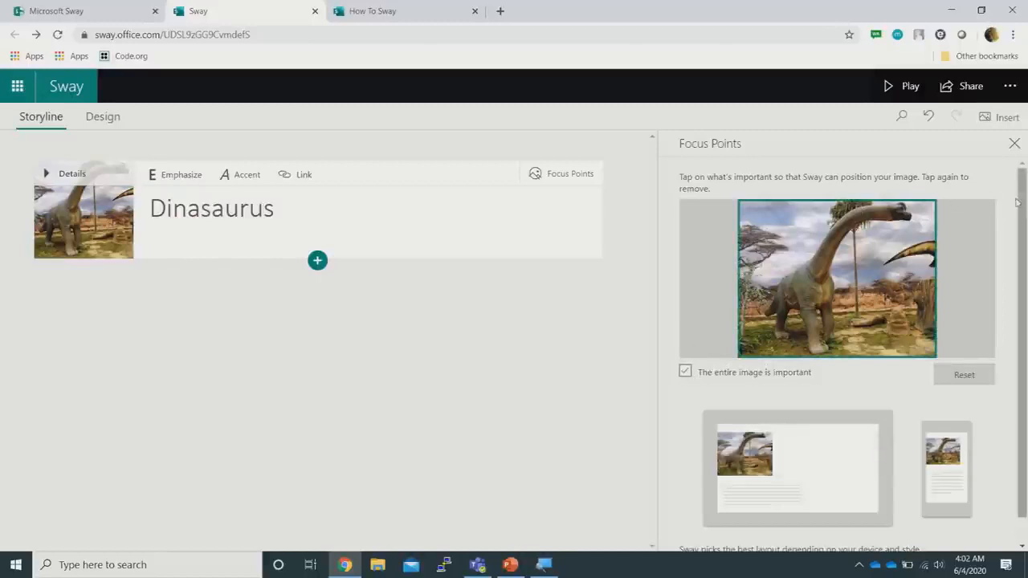
{"action": "left_click", "coordinate": [1013, 145]}
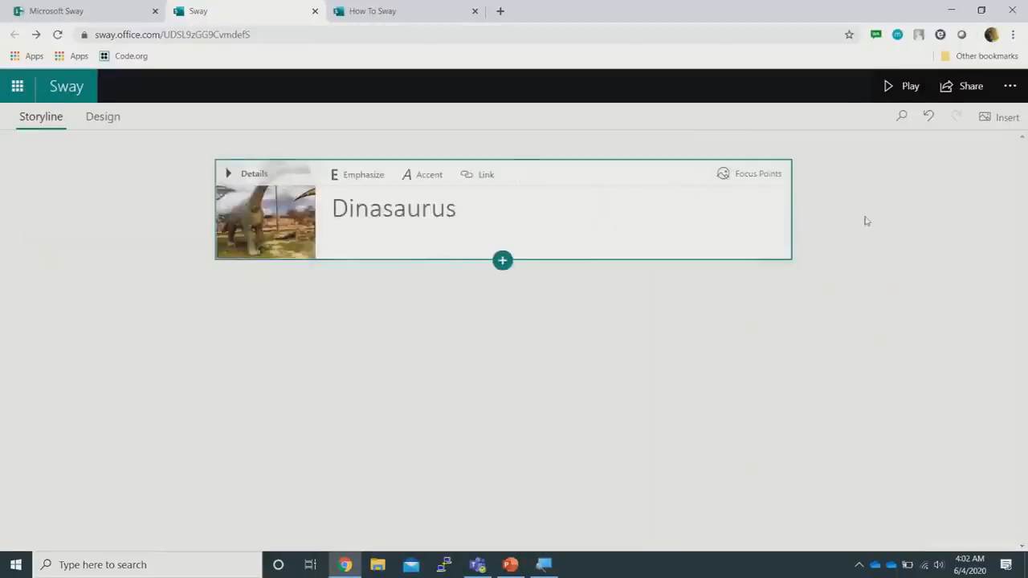
{"action": "left_click", "coordinate": [903, 92]}
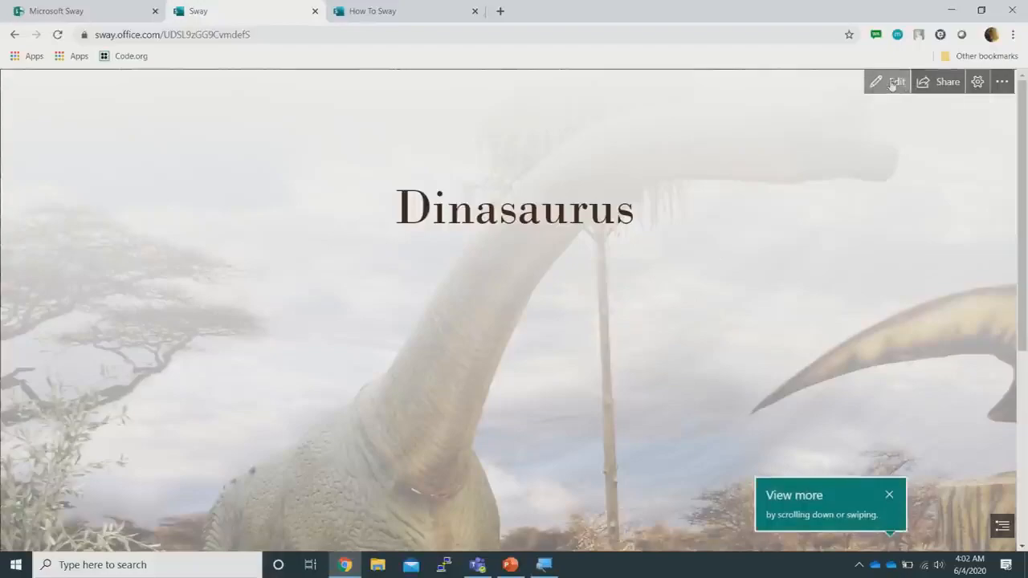
{"action": "scroll", "coordinate": [888, 244], "scroll_direction": "down", "scroll_amount": 3}
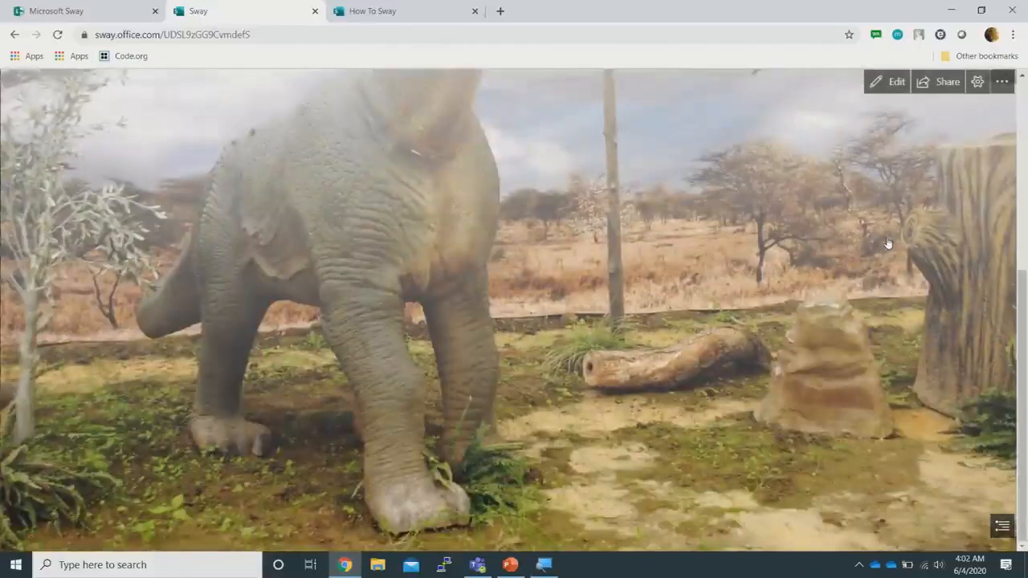
Examine the full title background image behind the "Dinasaurus" heading in the played Sway and return to the storyline
{"action": "scroll", "coordinate": [889, 243], "scroll_direction": "up", "scroll_amount": 3}
{"action": "scroll", "coordinate": [889, 244], "scroll_direction": "down", "scroll_amount": 3}
{"action": "scroll", "coordinate": [889, 243], "scroll_direction": "up", "scroll_amount": 3}
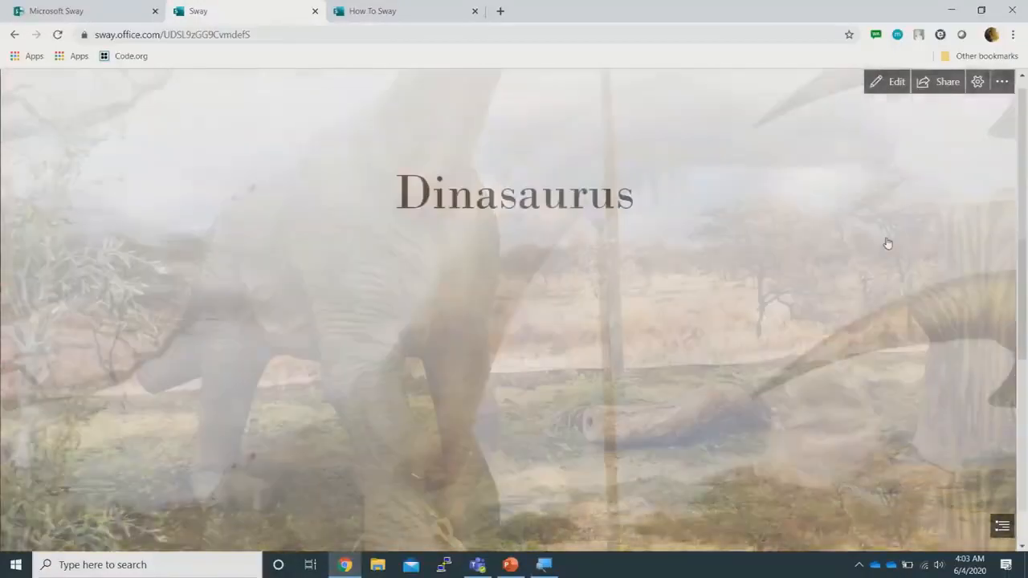
{"action": "scroll", "coordinate": [889, 243], "scroll_direction": "down", "scroll_amount": 3}
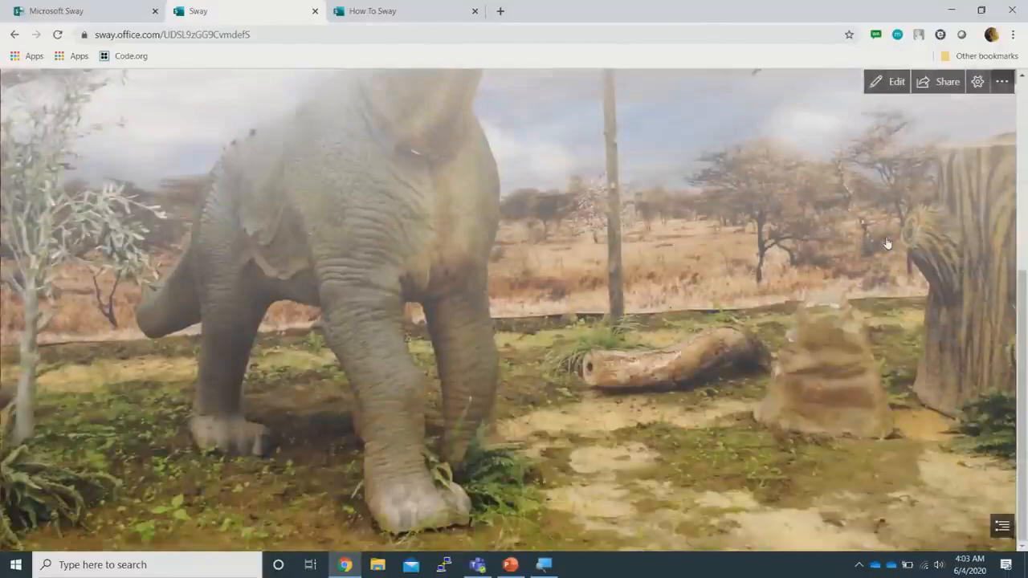
{"action": "scroll", "coordinate": [889, 244], "scroll_direction": "up", "scroll_amount": 3}
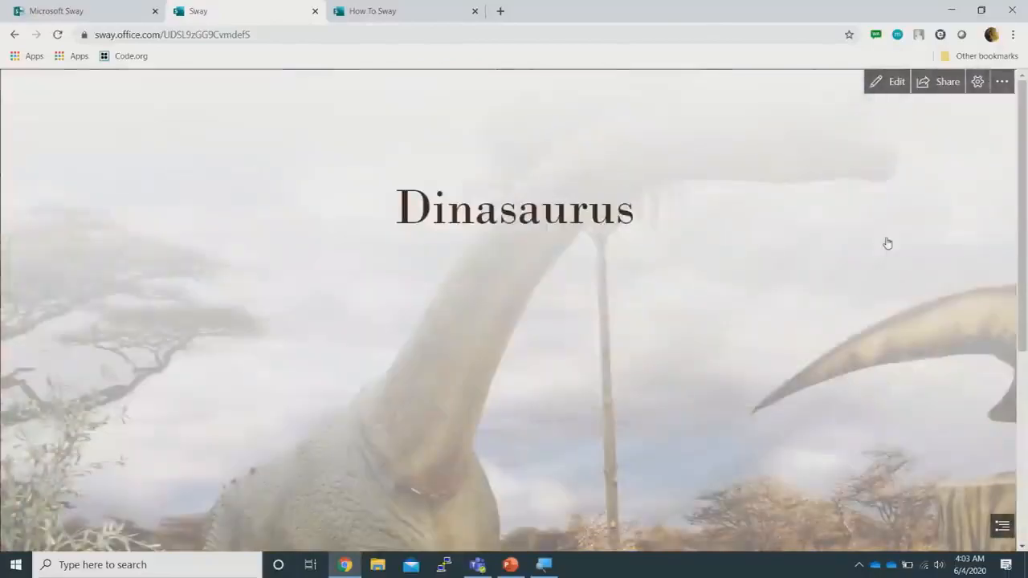
{"action": "scroll", "coordinate": [889, 244], "scroll_direction": "down", "scroll_amount": 3}
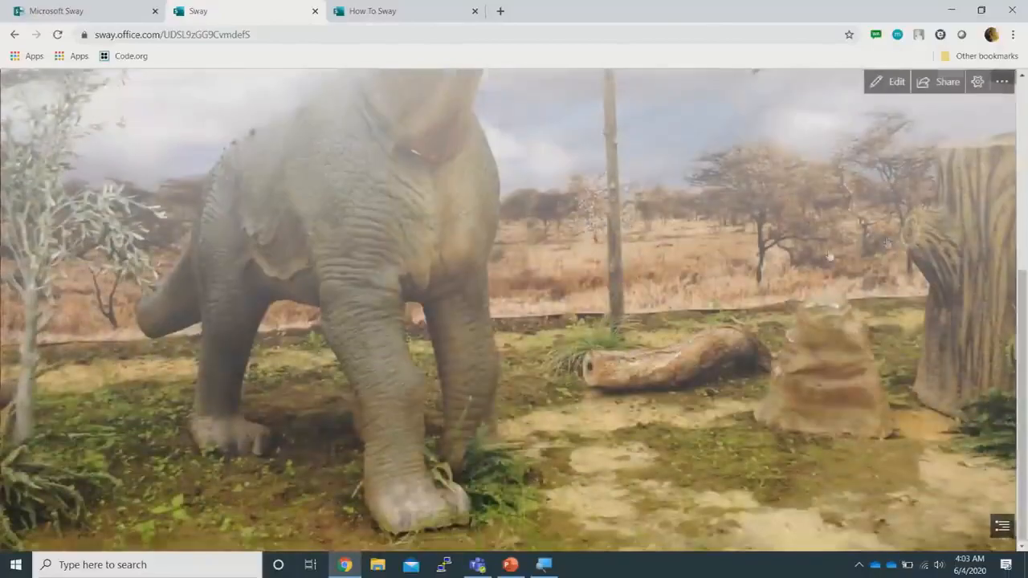
{"action": "scroll", "coordinate": [861, 247], "scroll_direction": "up", "scroll_amount": 3}
{"action": "scroll", "coordinate": [860, 248], "scroll_direction": "down", "scroll_amount": 3}
{"action": "scroll", "coordinate": [860, 248], "scroll_direction": "up", "scroll_amount": 3}
{"action": "scroll", "coordinate": [860, 249], "scroll_direction": "down", "scroll_amount": 3}
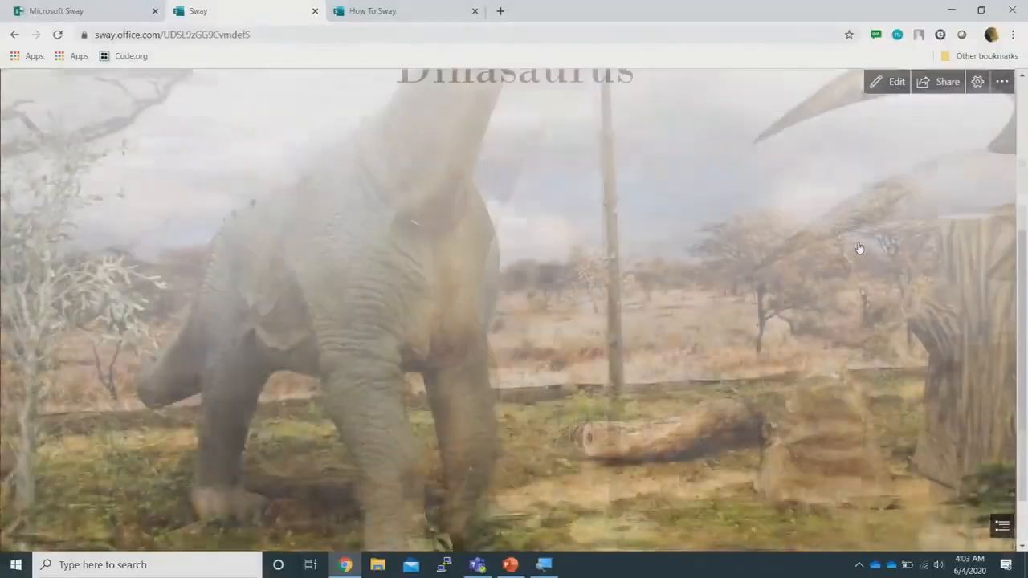
{"action": "scroll", "coordinate": [859, 248], "scroll_direction": "up", "scroll_amount": 3}
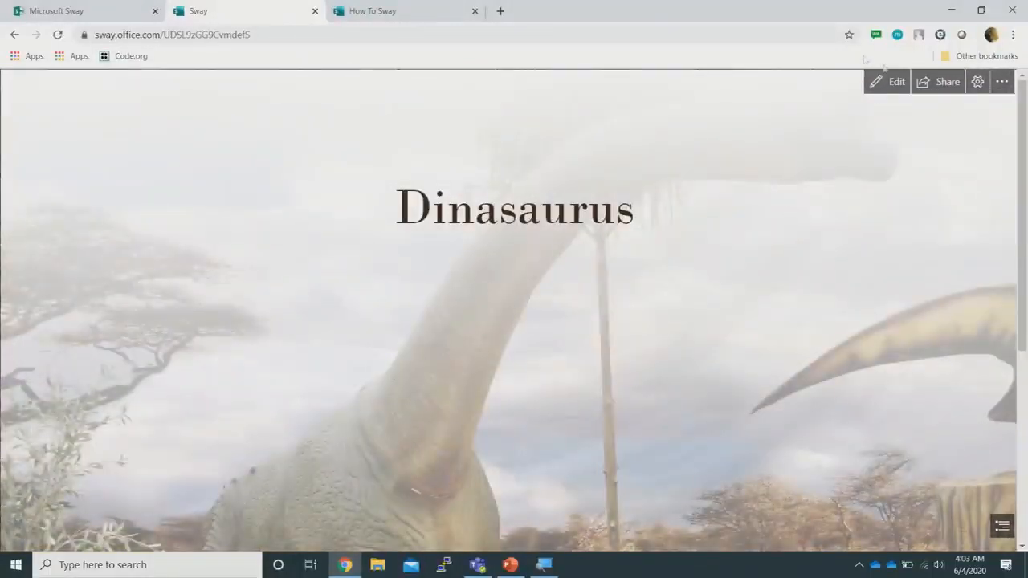
{"action": "left_click", "coordinate": [892, 81]}
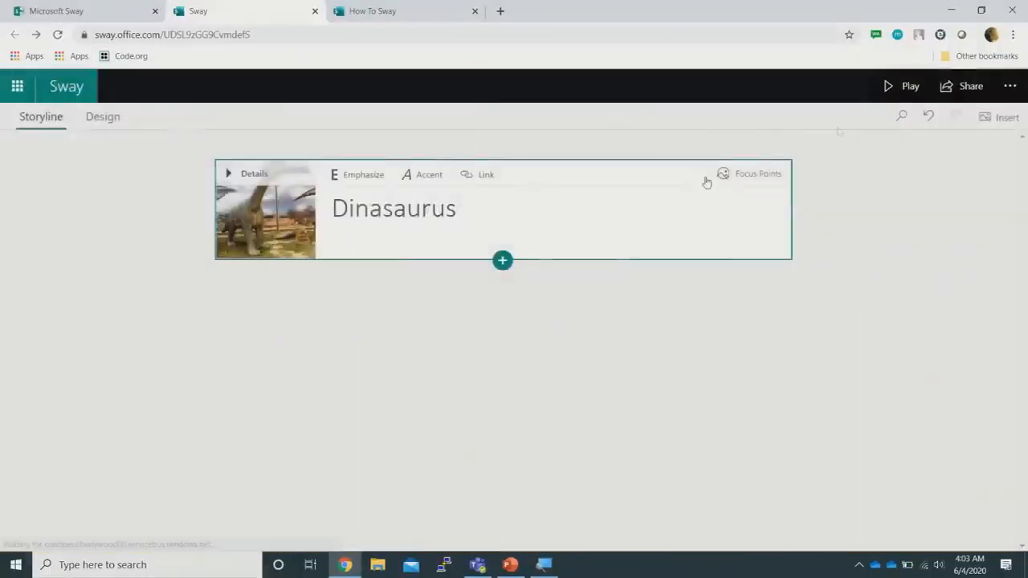
Review the Text, Media and Group card types that can be added below the title card
{"action": "left_click", "coordinate": [499, 220]}
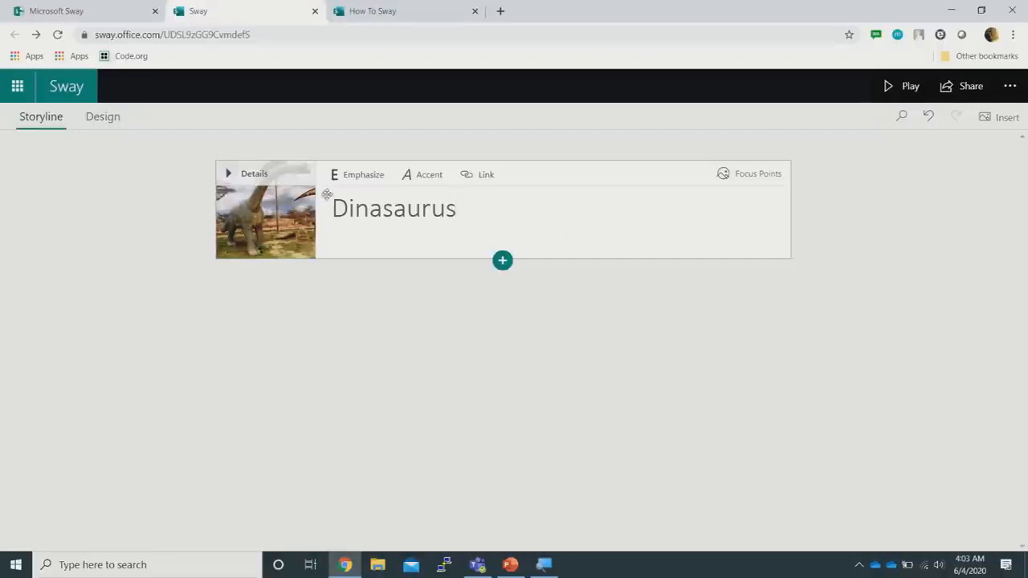
{"action": "left_click", "coordinate": [503, 262]}
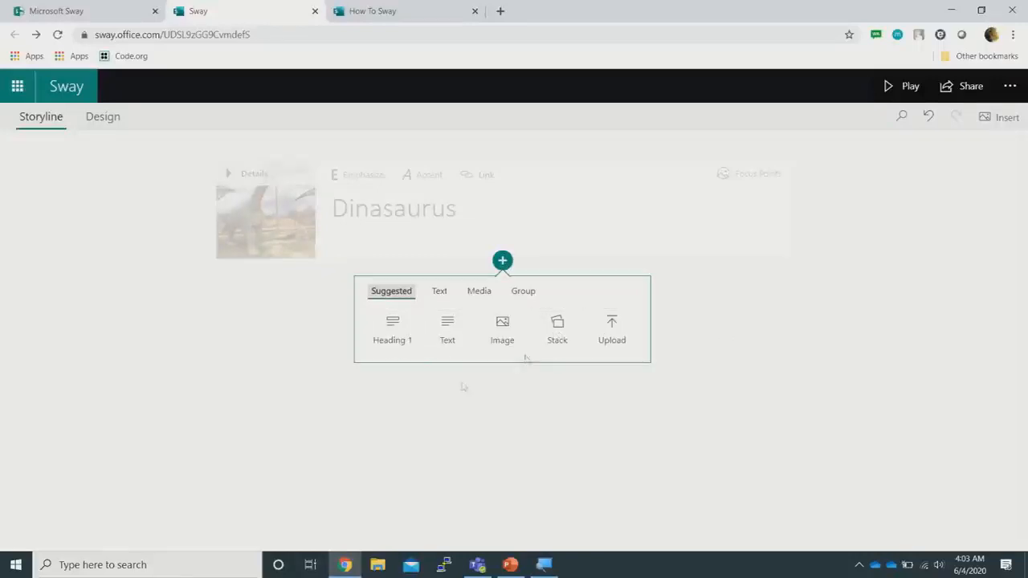
{"action": "left_click", "coordinate": [447, 296]}
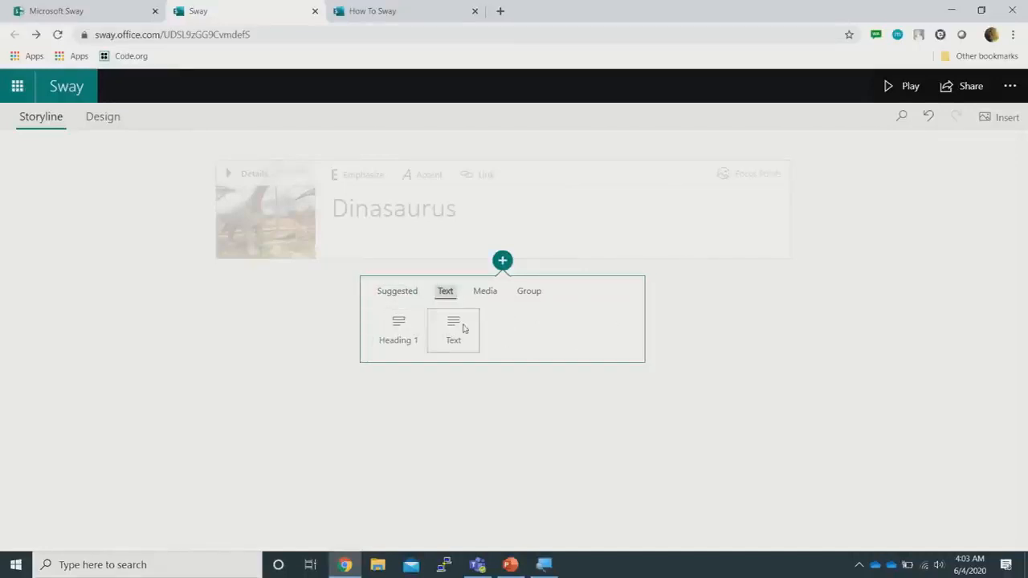
{"action": "left_click", "coordinate": [484, 296]}
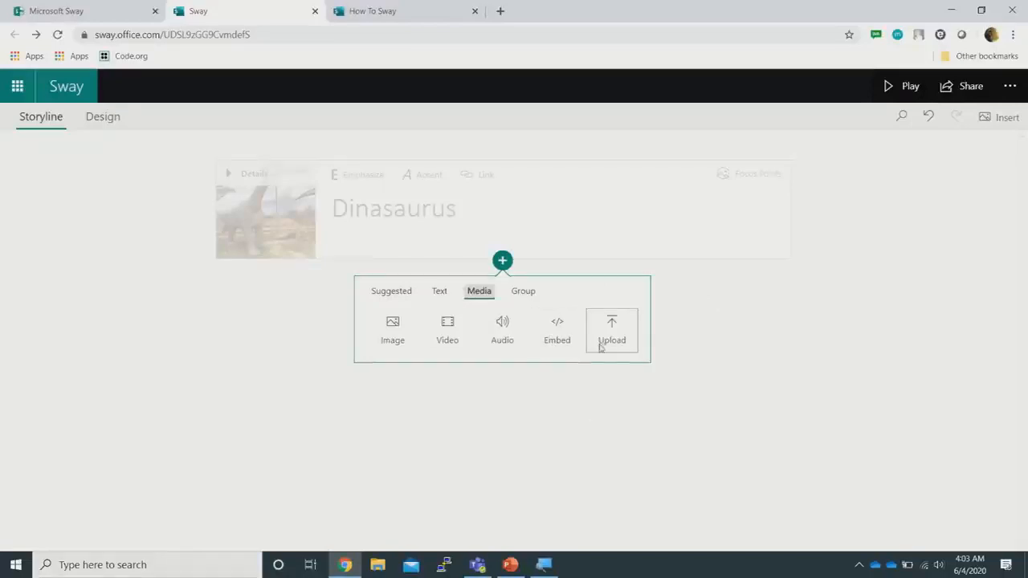
{"action": "left_click", "coordinate": [527, 297]}
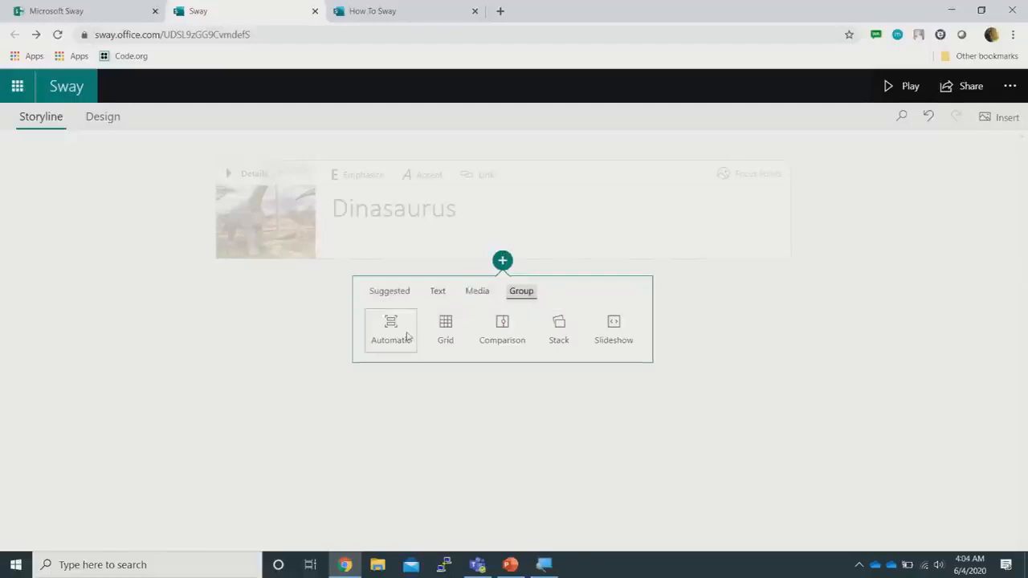
Add a Heading 1 section below the title card with the text "Bagaimana Mereka Makan"
{"action": "left_click", "coordinate": [439, 293]}
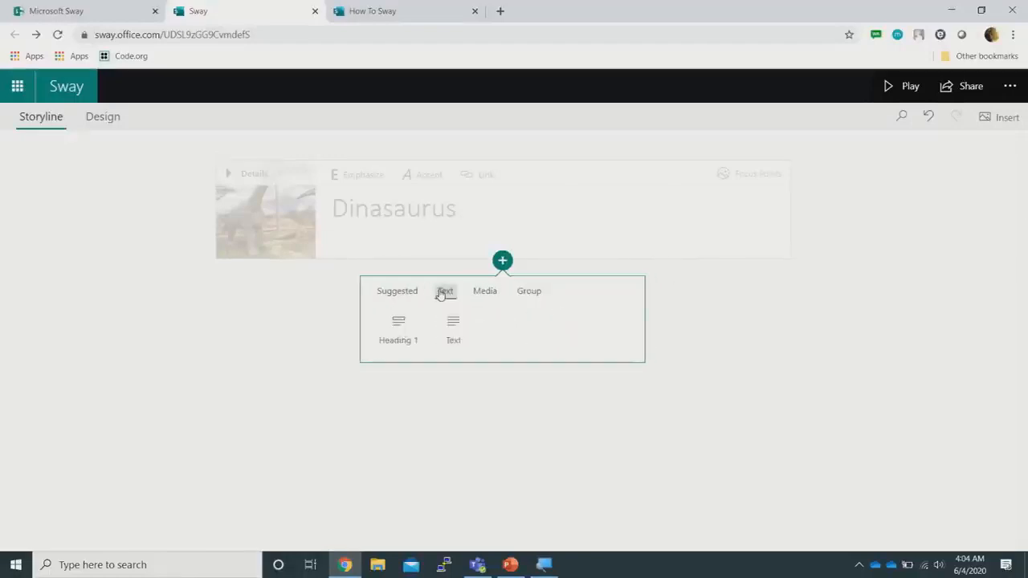
{"action": "left_click", "coordinate": [400, 327]}
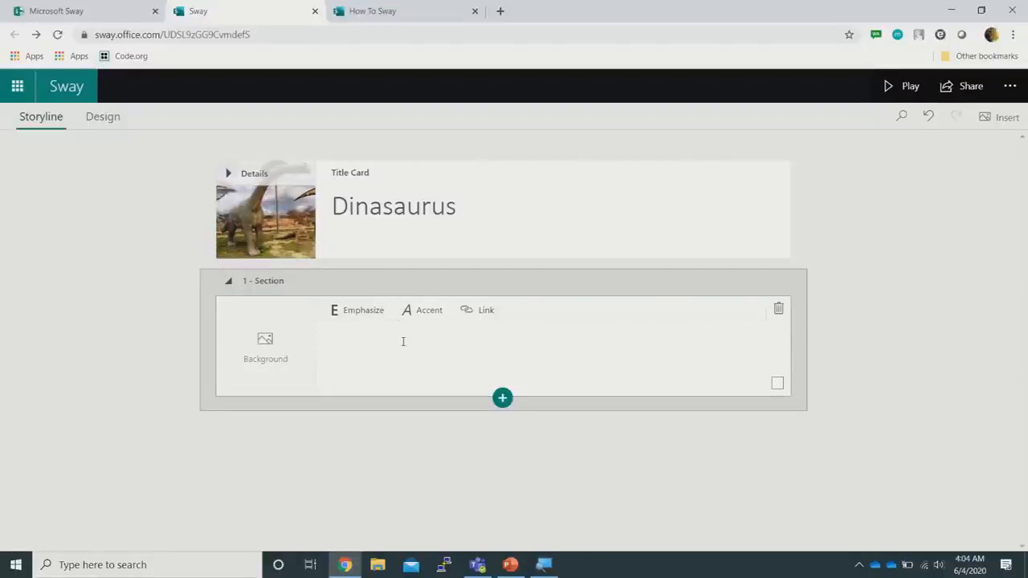
{"action": "type", "text": "Bagaimana Mereka Makan"}
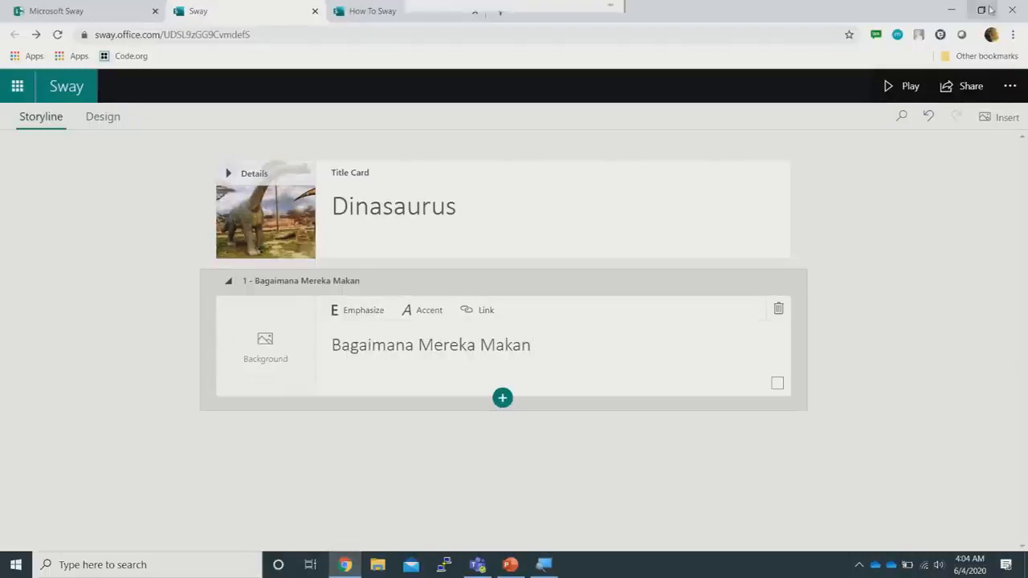
Play the Sway to check the new section heading below the title image and return to the storyline
{"action": "left_click", "coordinate": [895, 88]}
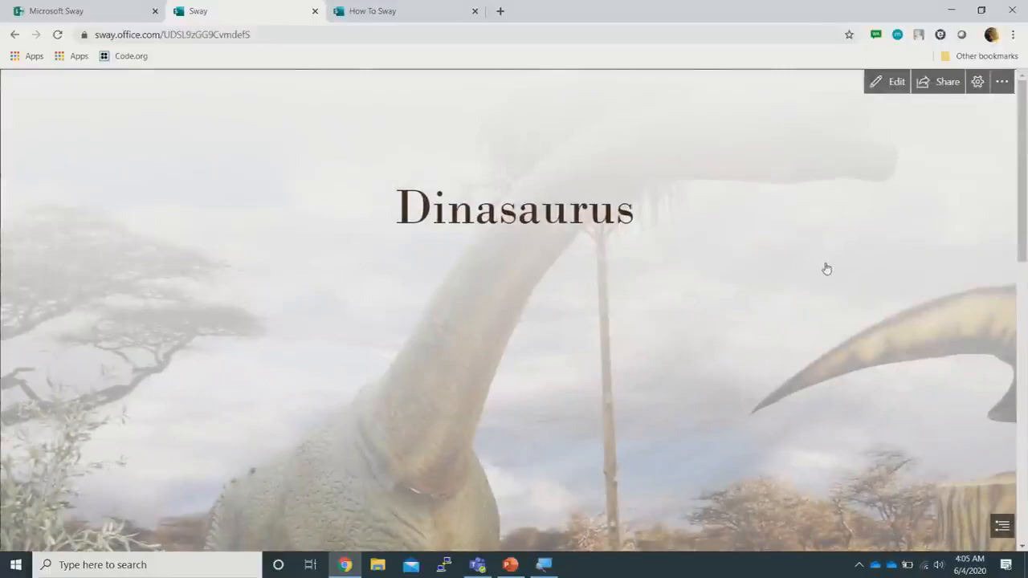
{"action": "scroll", "coordinate": [819, 268], "scroll_direction": "down", "scroll_amount": 5}
{"action": "scroll", "coordinate": [816, 267], "scroll_direction": "down", "scroll_amount": 5}
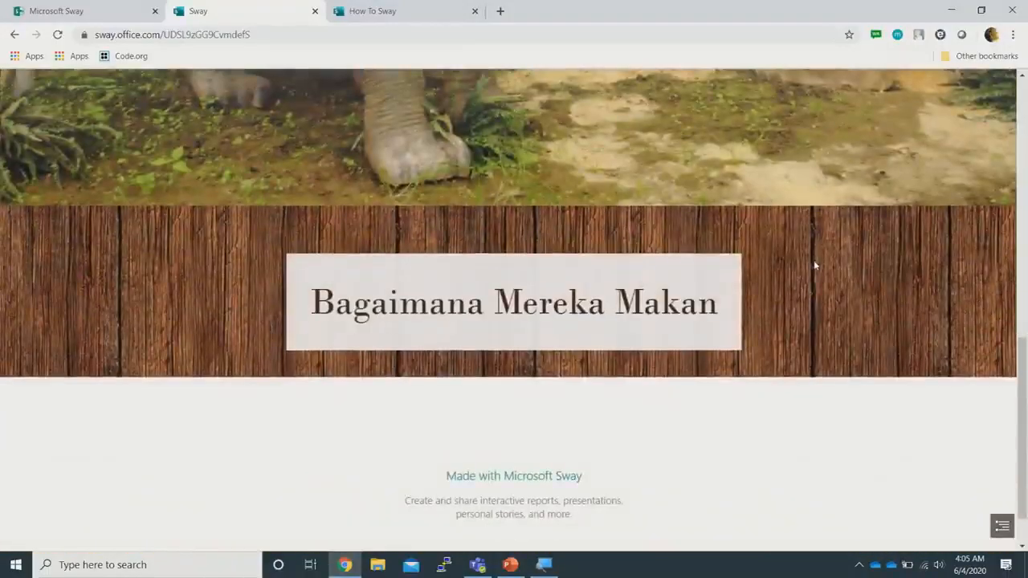
{"action": "scroll", "coordinate": [814, 263], "scroll_direction": "up", "scroll_amount": 1}
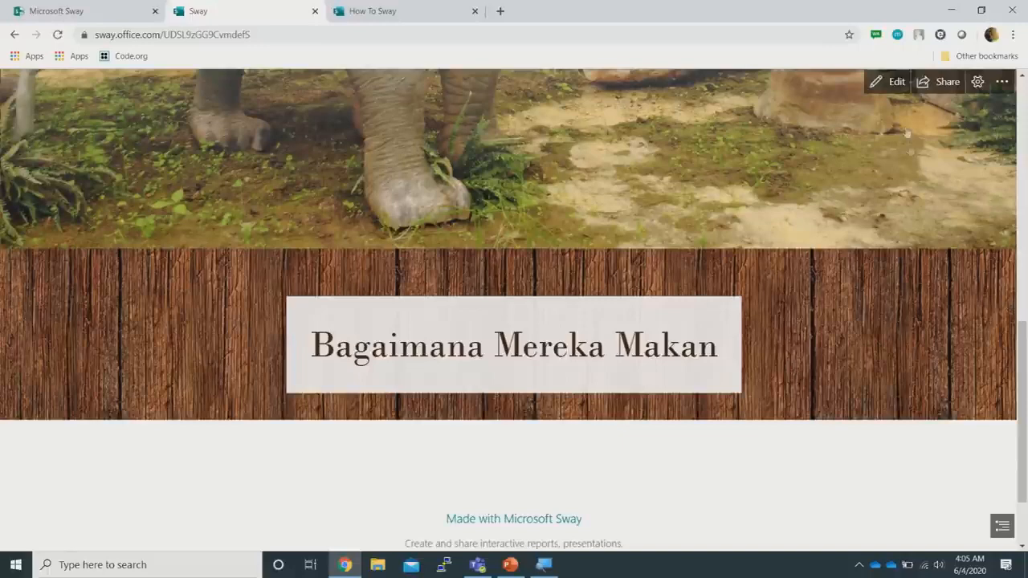
{"action": "left_click", "coordinate": [890, 82]}
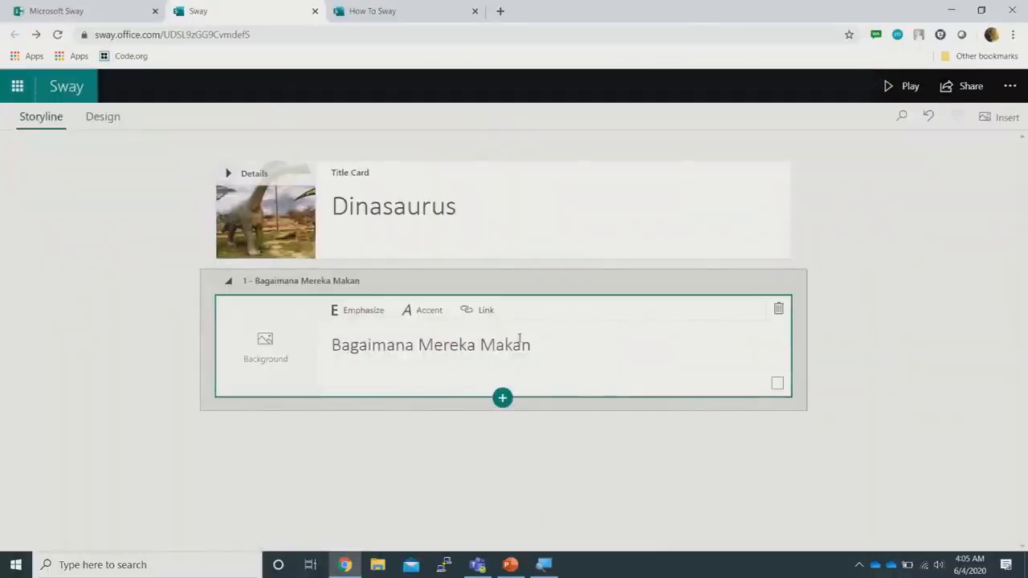
Set the section heading's background to the suggested 1024 x 928 long-necked dinosaur image and mark the entire image as important
{"action": "left_click", "coordinate": [268, 354]}
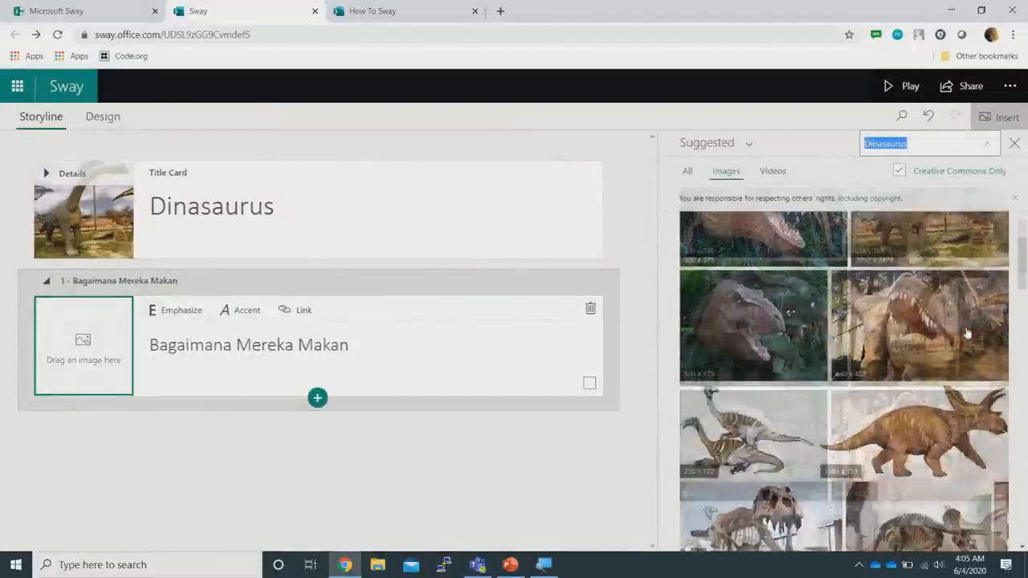
{"action": "scroll", "coordinate": [968, 334], "scroll_direction": "down", "scroll_amount": 10}
{"action": "scroll", "coordinate": [962, 330], "scroll_direction": "down", "scroll_amount": 5}
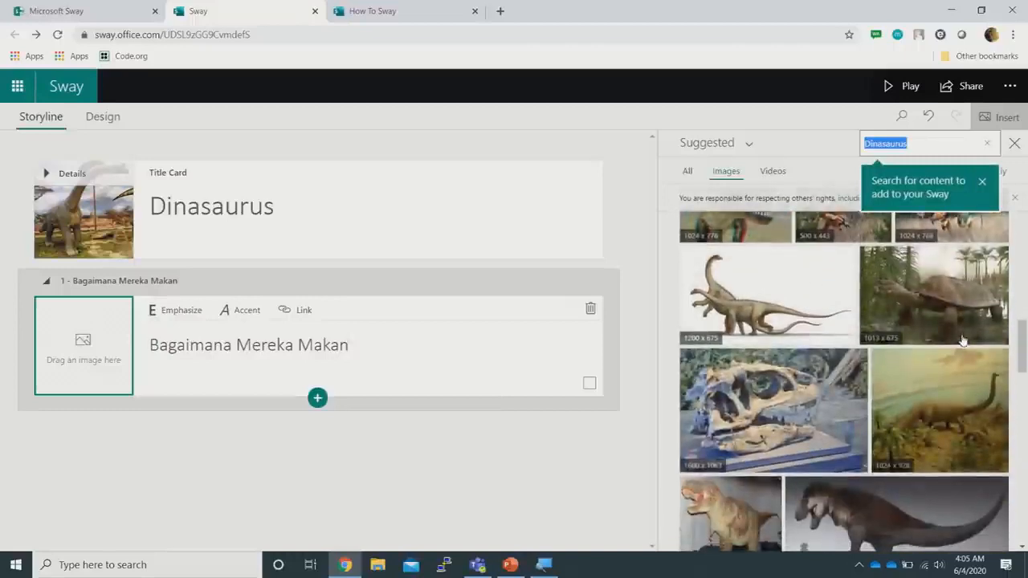
{"action": "scroll", "coordinate": [963, 341], "scroll_direction": "down", "scroll_amount": 1}
{"action": "left_click", "coordinate": [960, 344]}
{"action": "left_click_drag", "start_coordinate": [961, 344], "coordinate": [115, 343]}
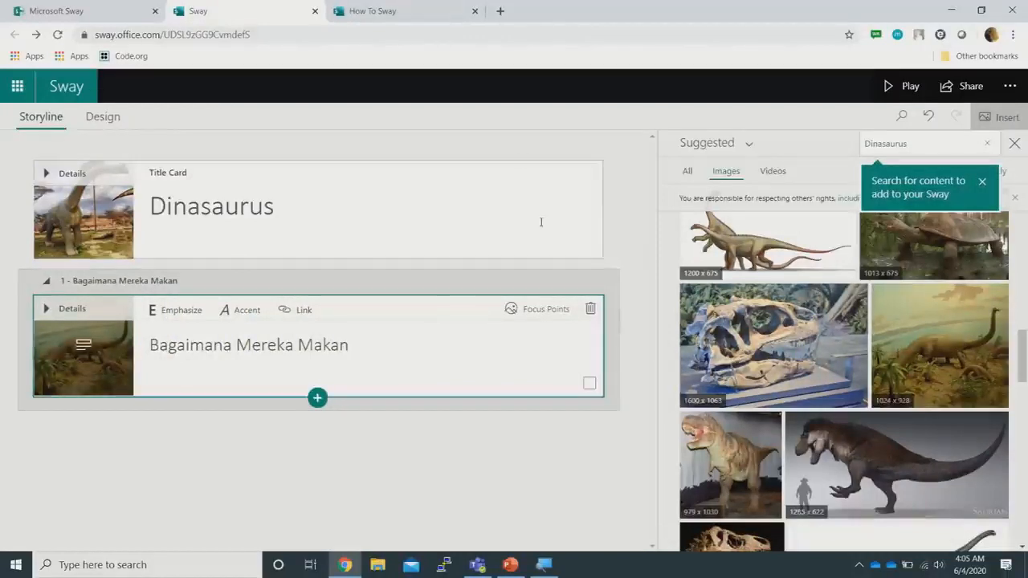
{"action": "left_click", "coordinate": [543, 311]}
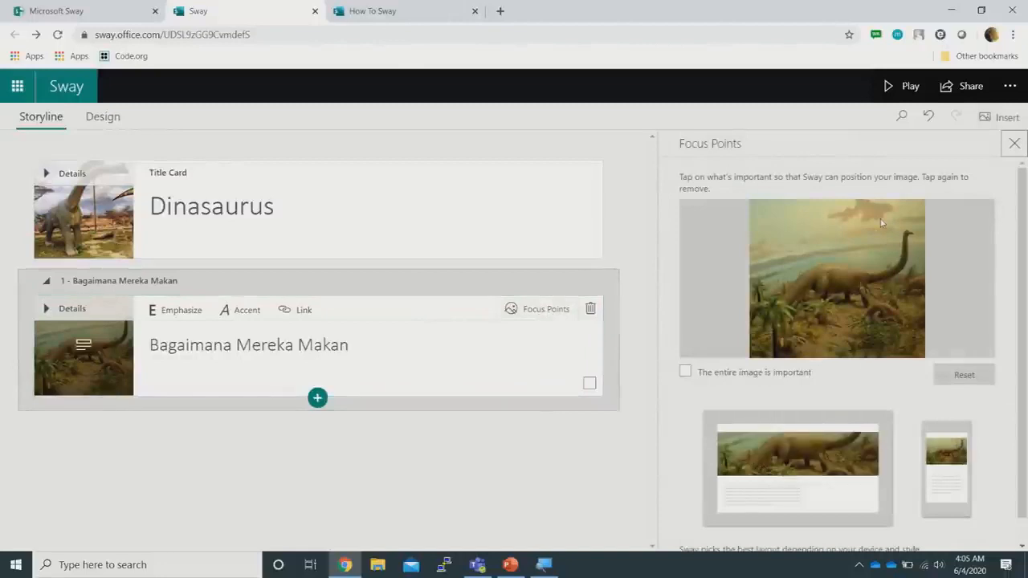
{"action": "left_click", "coordinate": [764, 374]}
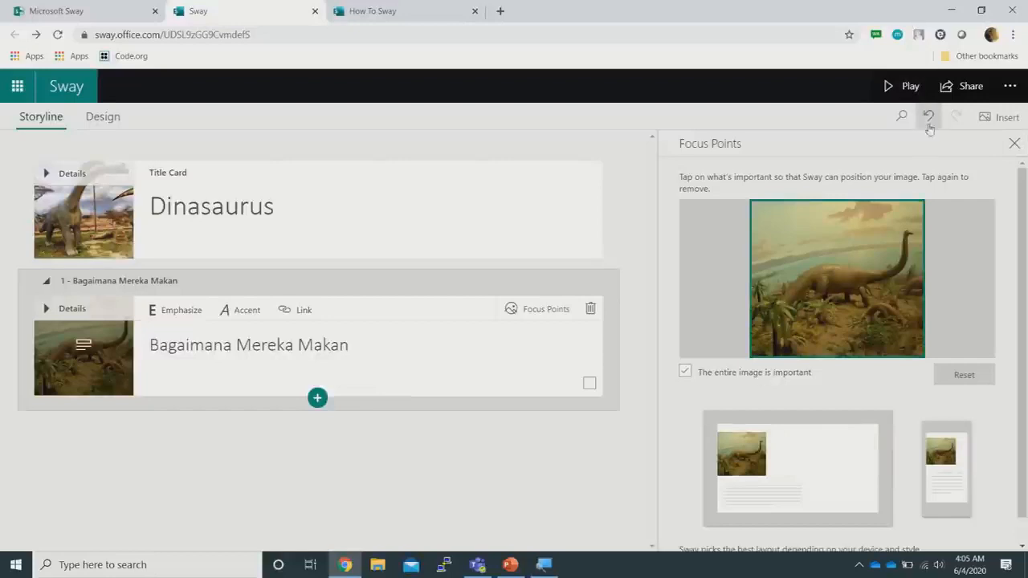
Play the Sway to check the title and the section heading with its background image, and return to the storyline
{"action": "left_click", "coordinate": [908, 87]}
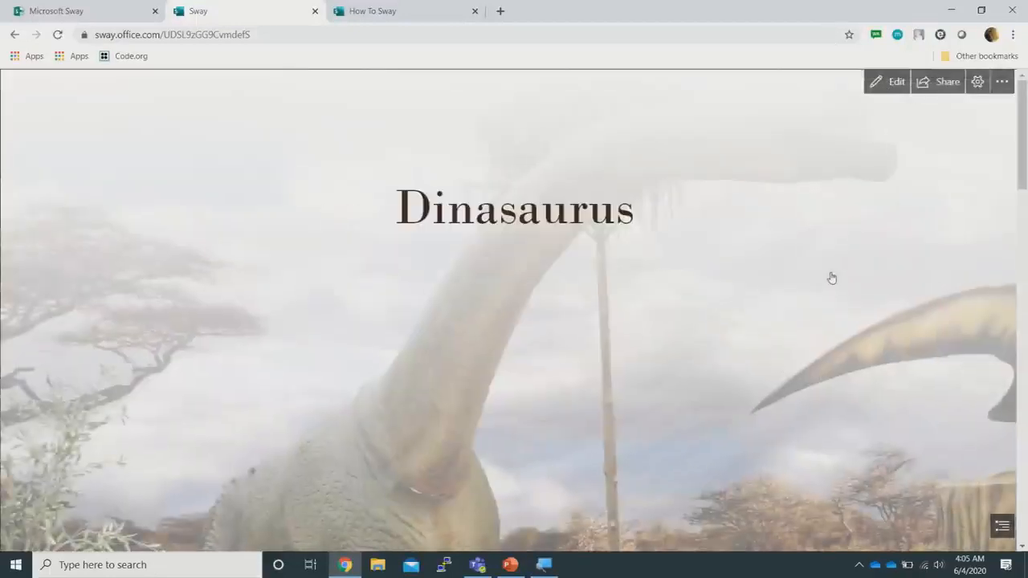
{"action": "scroll", "coordinate": [832, 275], "scroll_direction": "down", "scroll_amount": 5}
{"action": "scroll", "coordinate": [831, 266], "scroll_direction": "down", "scroll_amount": 6}
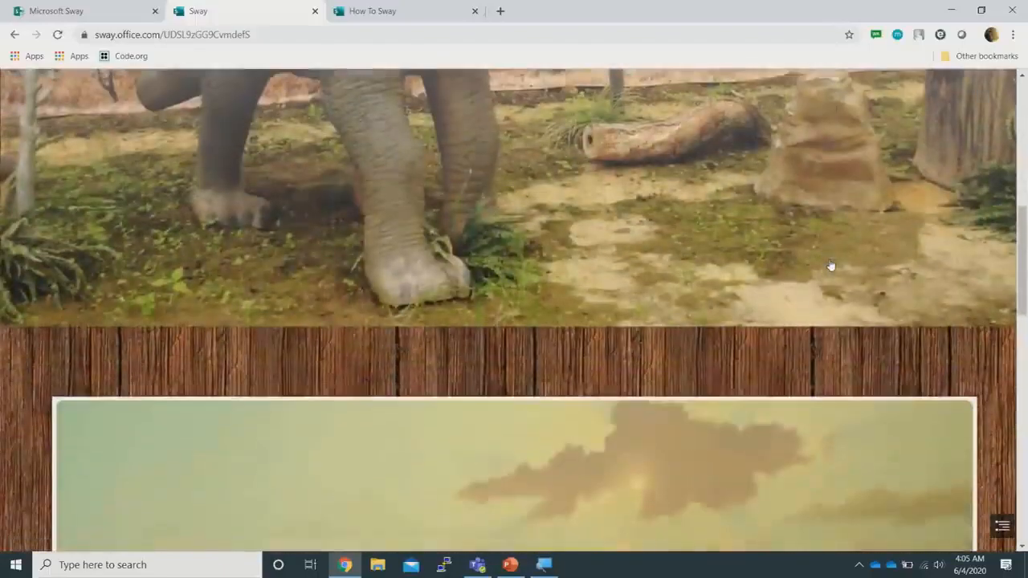
{"action": "scroll", "coordinate": [831, 265], "scroll_direction": "down", "scroll_amount": 6}
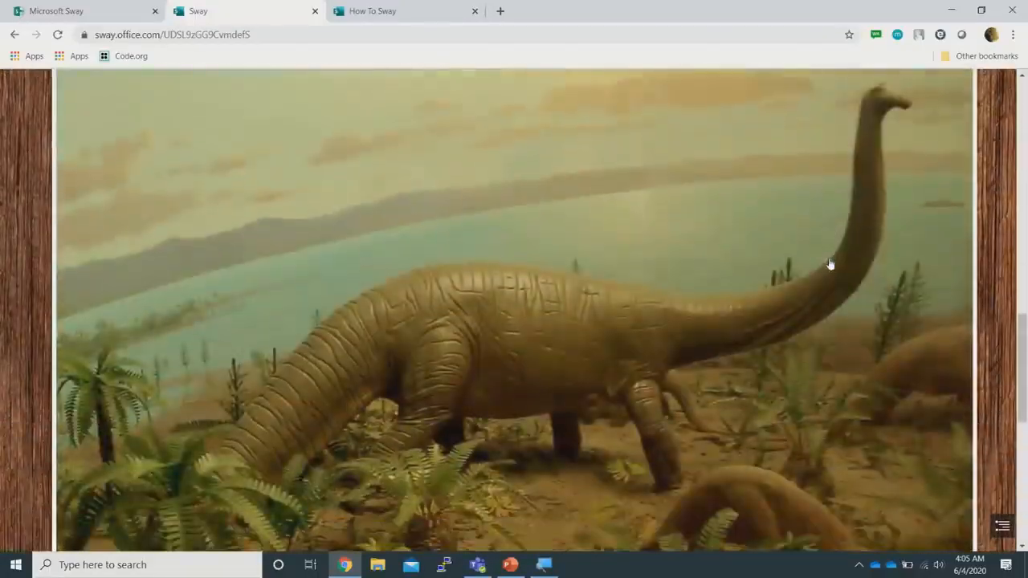
{"action": "scroll", "coordinate": [830, 265], "scroll_direction": "down", "scroll_amount": 6}
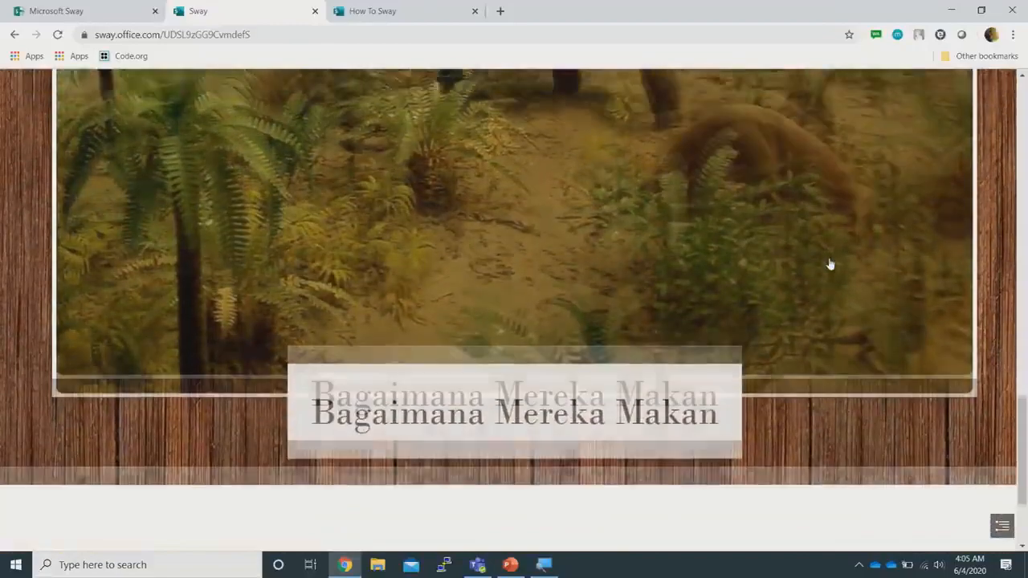
{"action": "scroll", "coordinate": [831, 265], "scroll_direction": "down", "scroll_amount": 6}
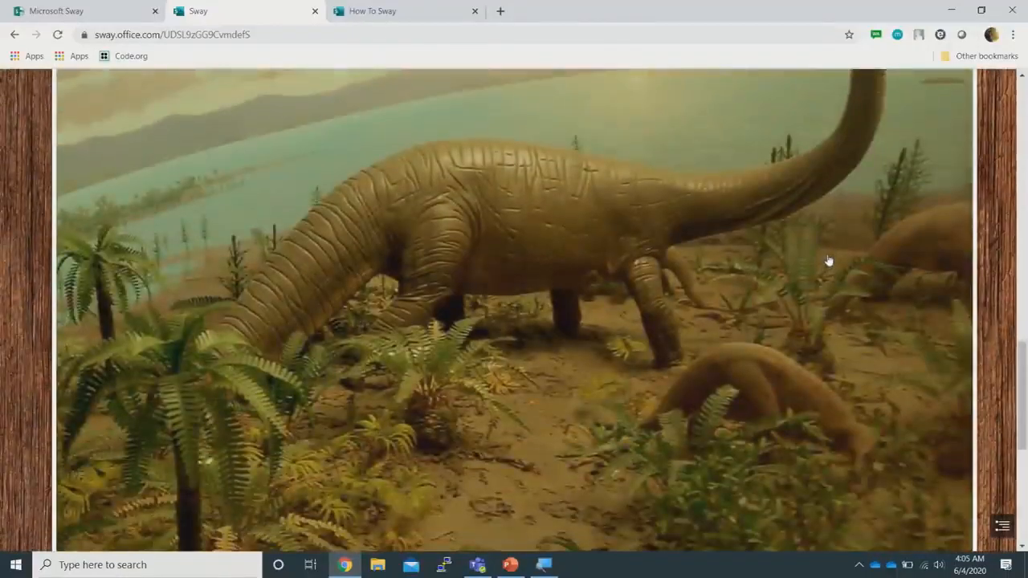
{"action": "scroll", "coordinate": [830, 262], "scroll_direction": "up", "scroll_amount": 2}
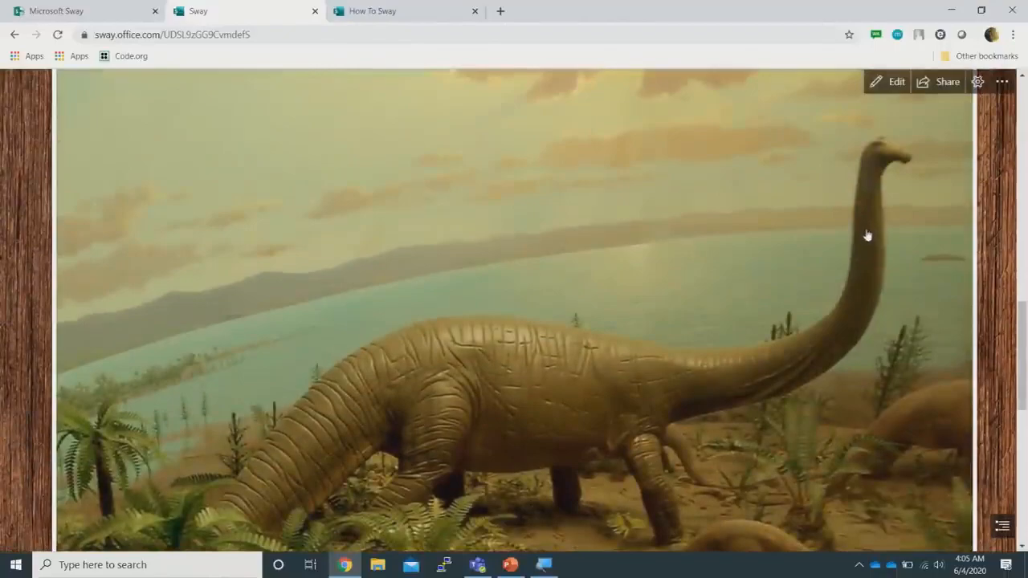
{"action": "scroll", "coordinate": [867, 235], "scroll_direction": "down", "scroll_amount": 8}
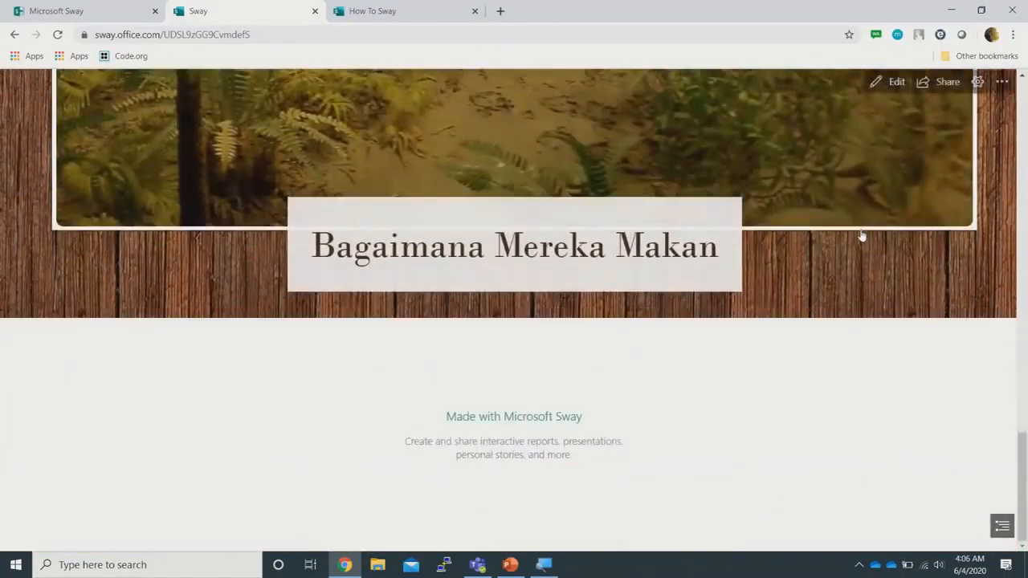
{"action": "scroll", "coordinate": [862, 236], "scroll_direction": "up", "scroll_amount": 15}
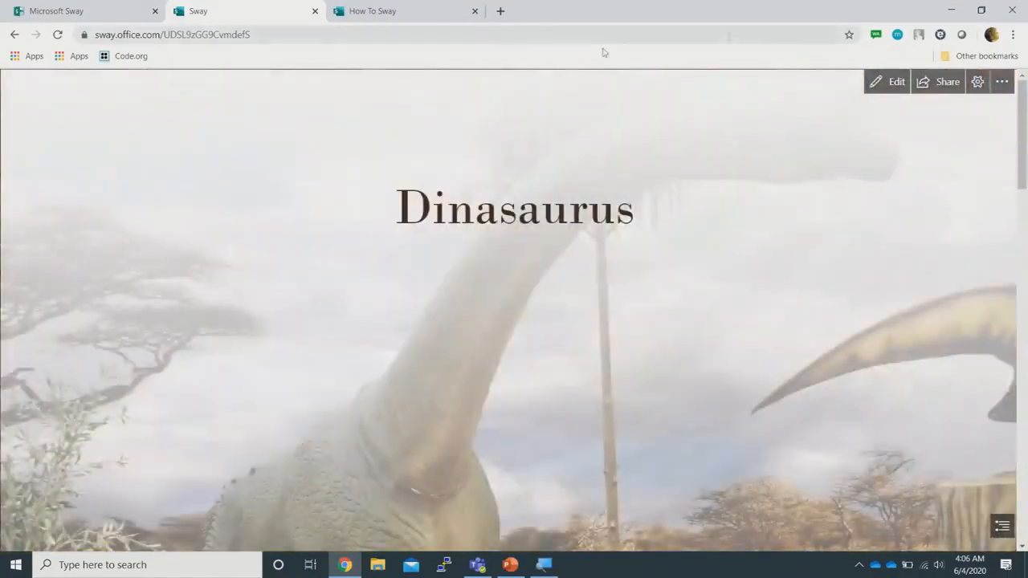
{"action": "scroll", "coordinate": [706, 251], "scroll_direction": "down", "scroll_amount": 5}
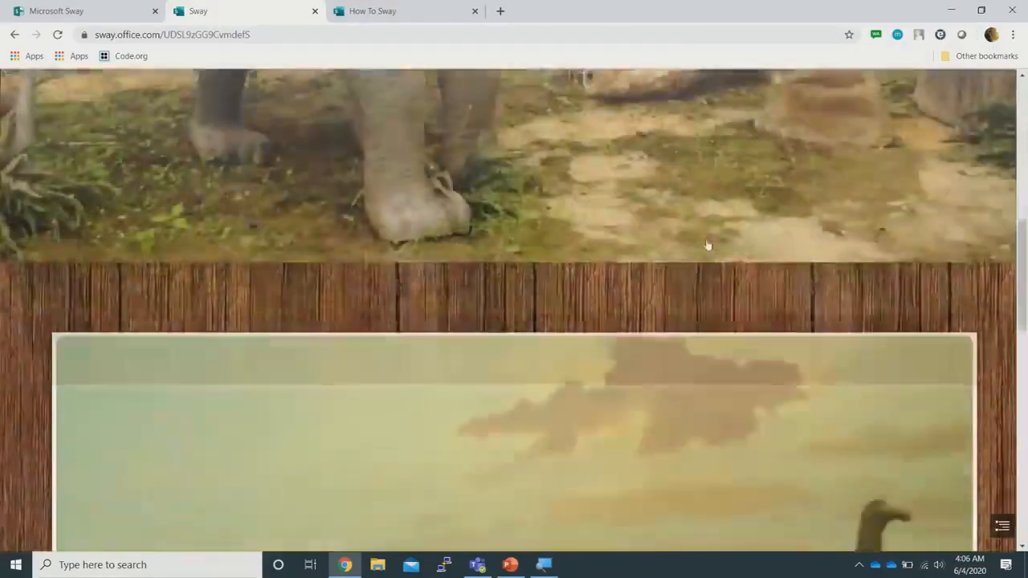
{"action": "scroll", "coordinate": [705, 243], "scroll_direction": "up", "scroll_amount": 5}
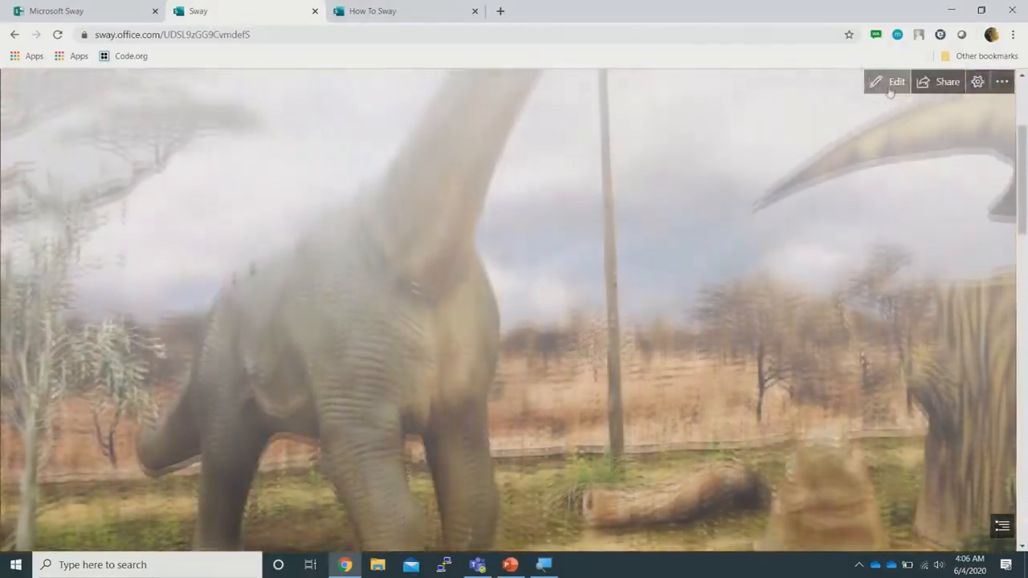
{"action": "left_click", "coordinate": [887, 86]}
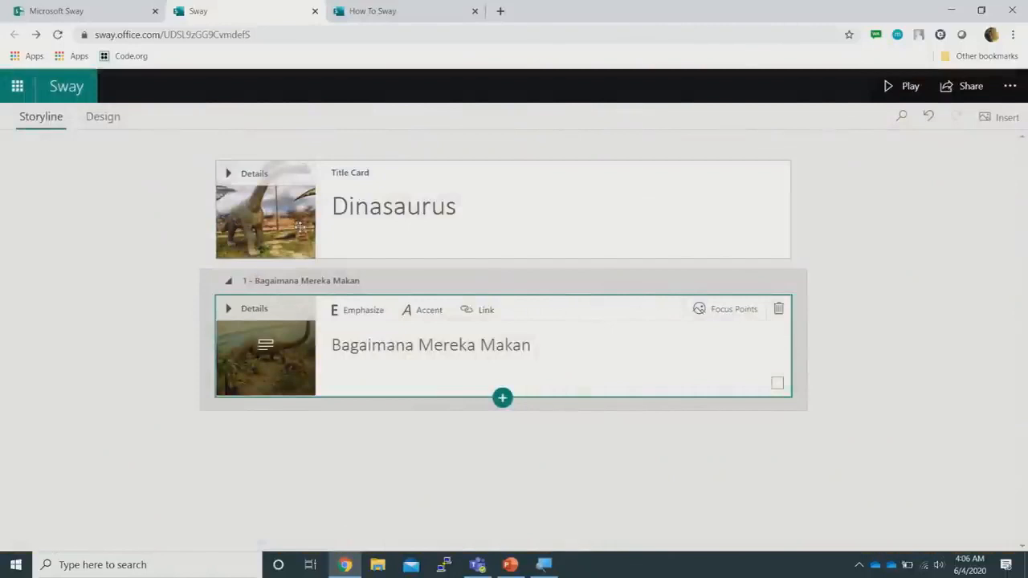
Switch the Sway's layout style to Horizontal in the design view
{"action": "left_click", "coordinate": [110, 121]}
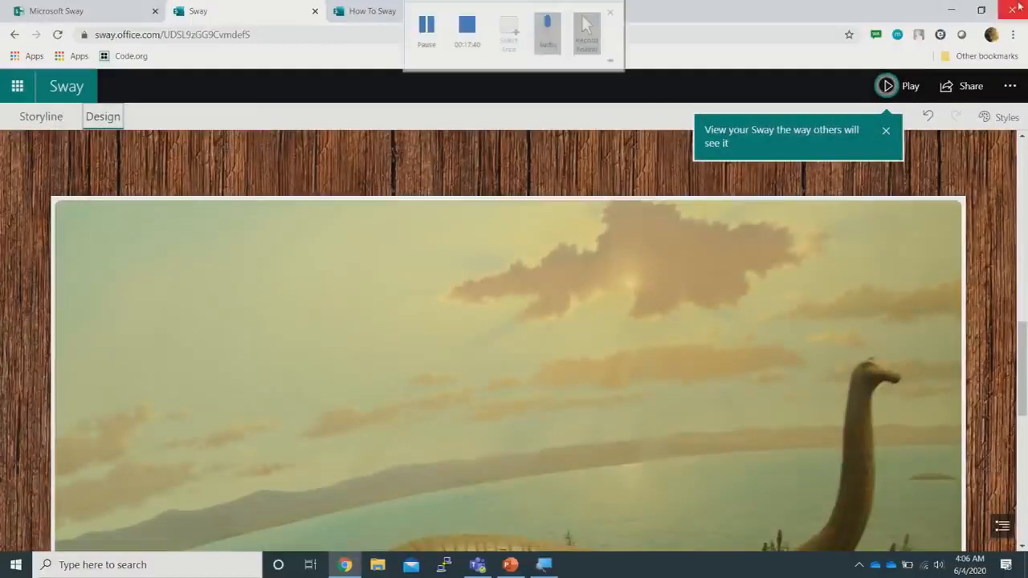
{"action": "left_click", "coordinate": [1006, 118]}
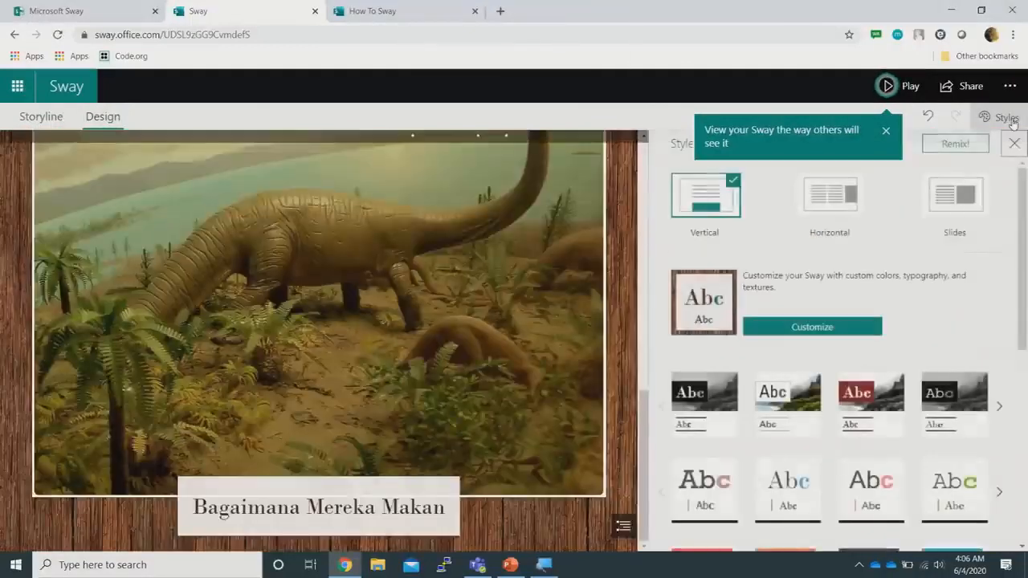
{"action": "left_click", "coordinate": [835, 204]}
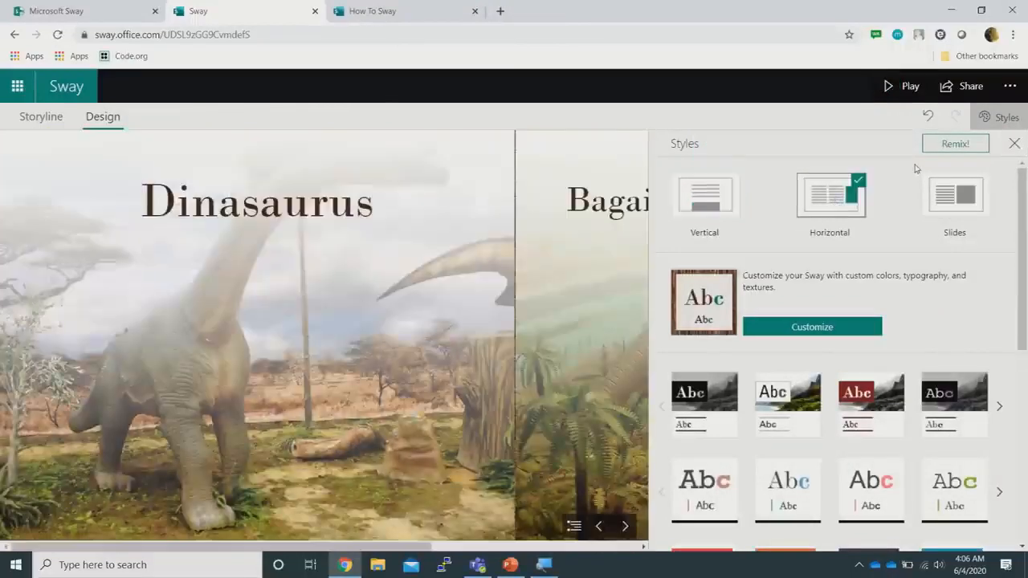
{"action": "left_click", "coordinate": [1015, 143]}
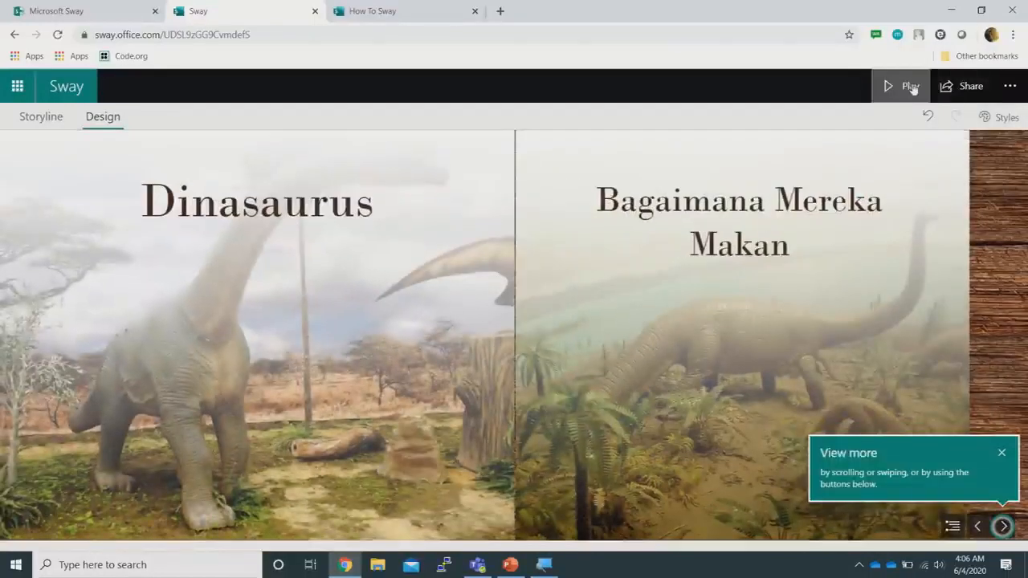
Play the Sway to check the horizontal layout of the title and section heading, and return to the storyline
{"action": "left_click", "coordinate": [909, 86]}
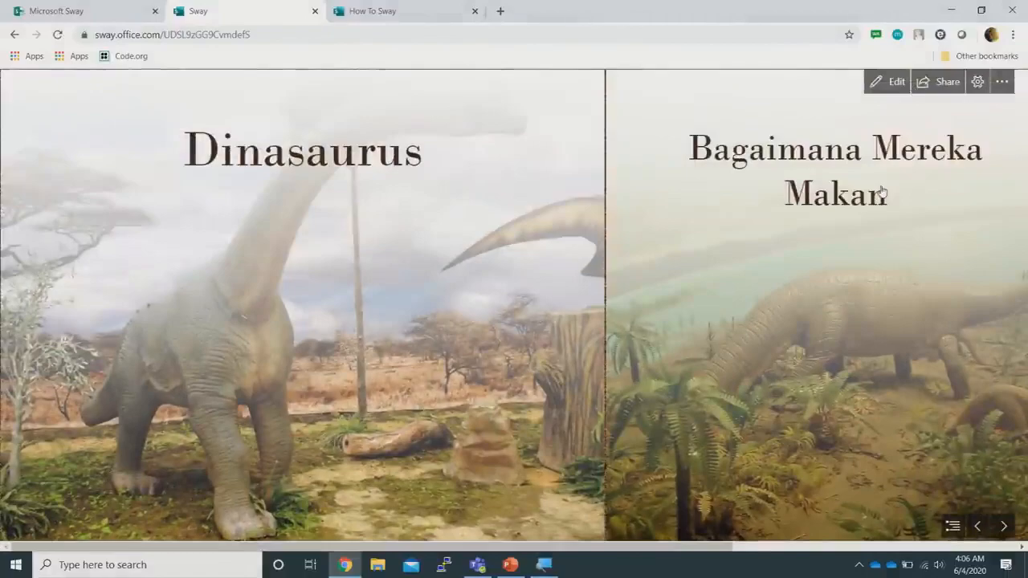
{"action": "scroll", "coordinate": [881, 189], "scroll_direction": "down", "scroll_amount": 3}
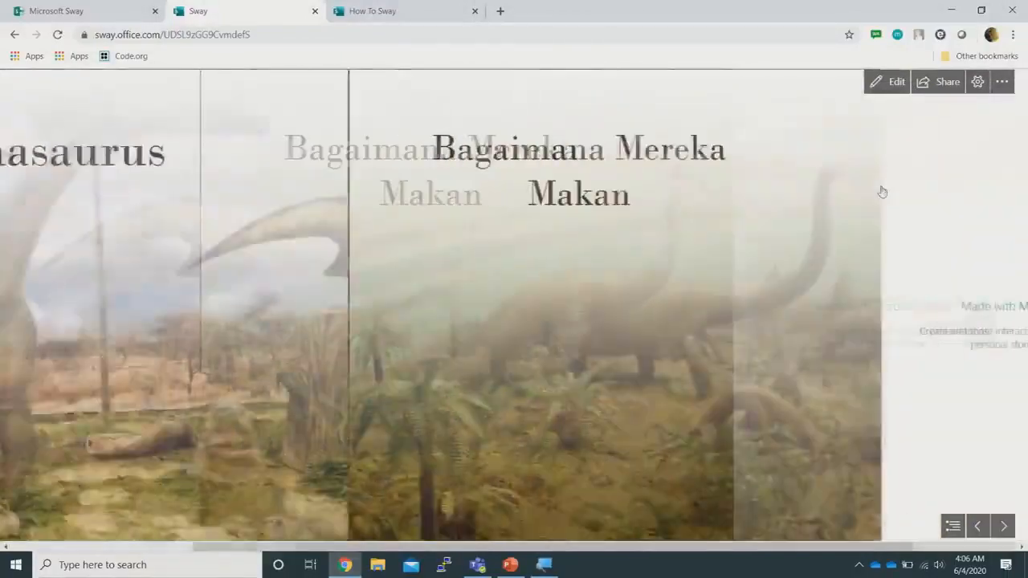
{"action": "scroll", "coordinate": [882, 192], "scroll_direction": "up", "scroll_amount": 4}
{"action": "scroll", "coordinate": [882, 191], "scroll_direction": "down", "scroll_amount": 3}
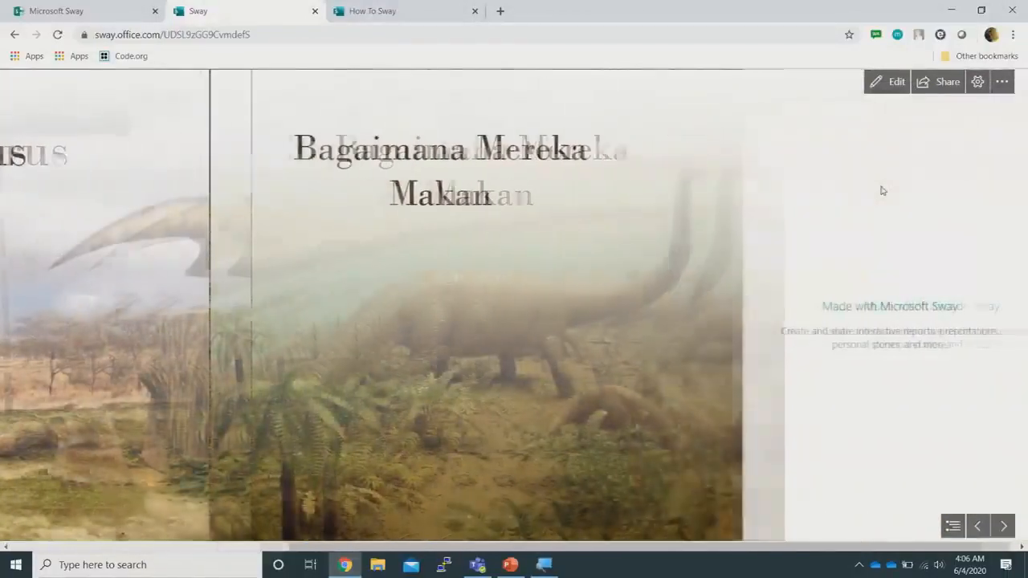
{"action": "scroll", "coordinate": [882, 191], "scroll_direction": "up", "scroll_amount": 3}
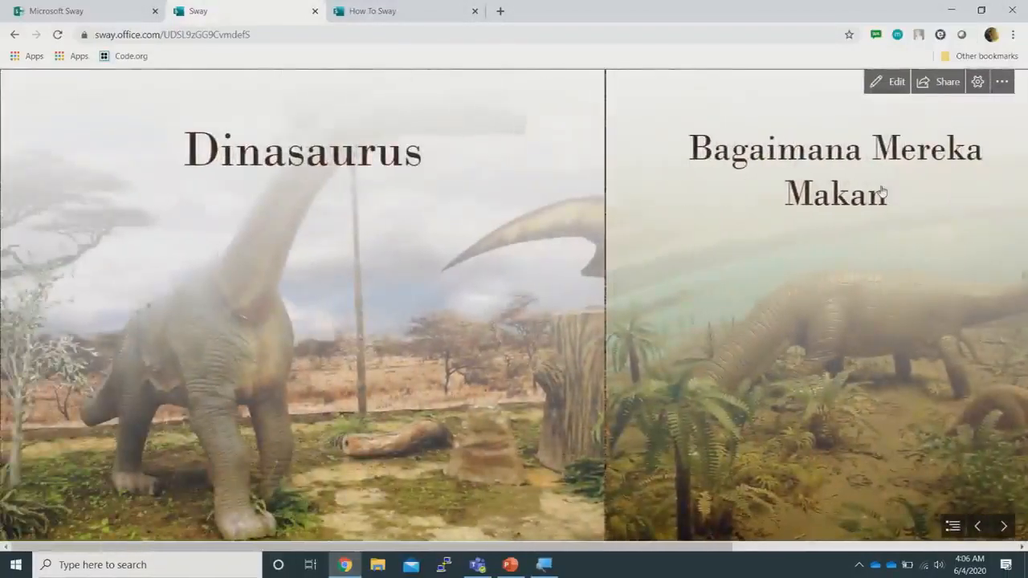
{"action": "left_click", "coordinate": [891, 82]}
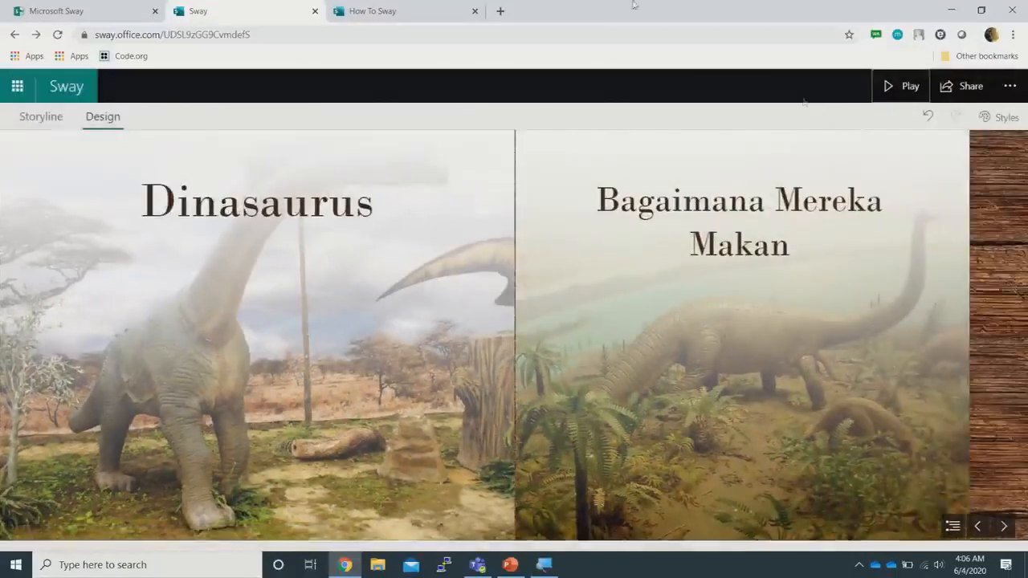
{"action": "left_click", "coordinate": [25, 116]}
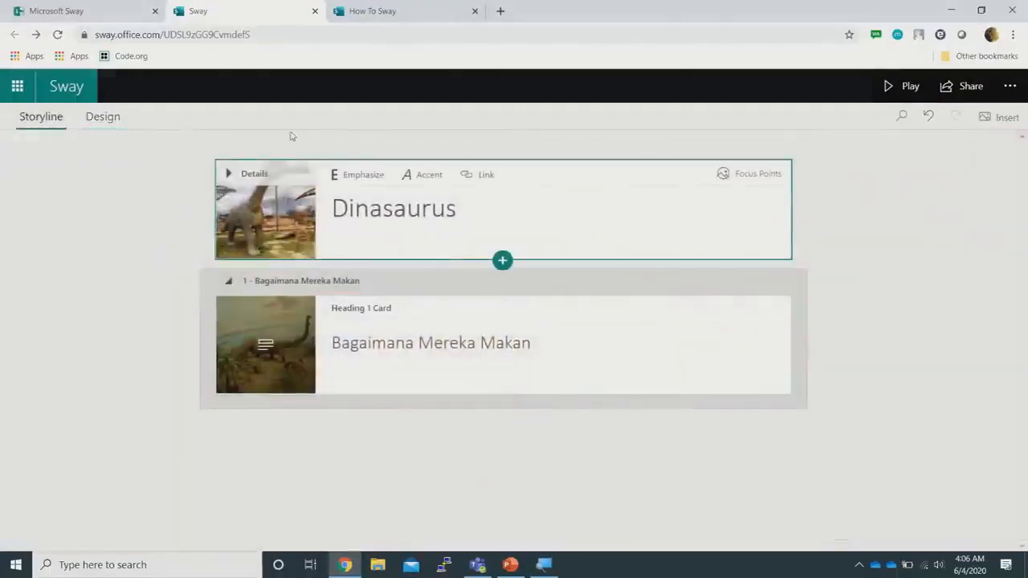
Change the title card's text to "Dinosaurs"
{"action": "left_click", "coordinate": [558, 361]}
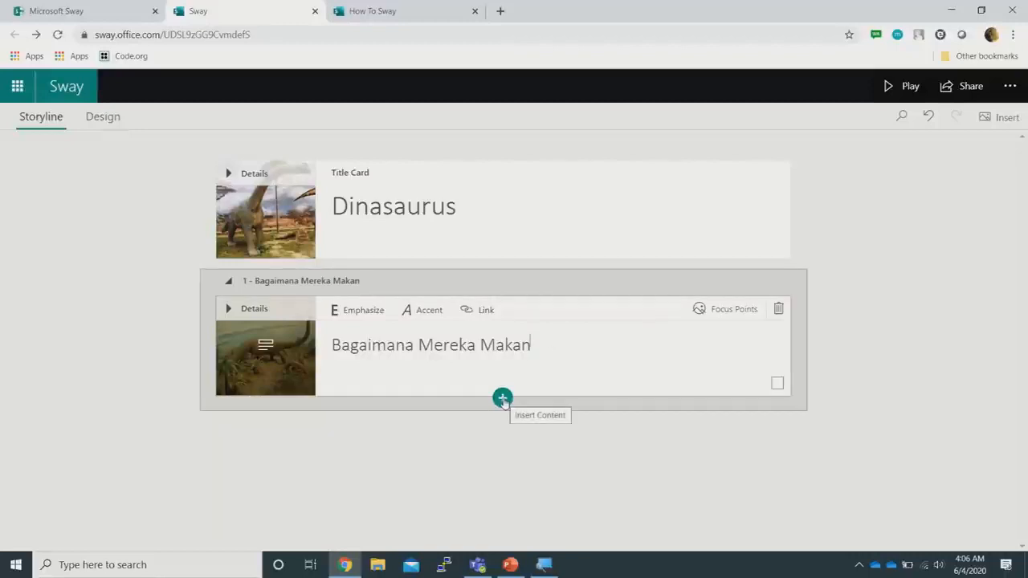
{"action": "left_click", "coordinate": [496, 214]}
{"action": "key", "text": "BackSpace"}
{"action": "key", "text": "BackSpace"}
{"action": "key", "text": "BackSpace"}
{"action": "key", "text": "BackSpace"}
{"action": "key", "text": "BackSpace"}
{"action": "type", "text": "our"}
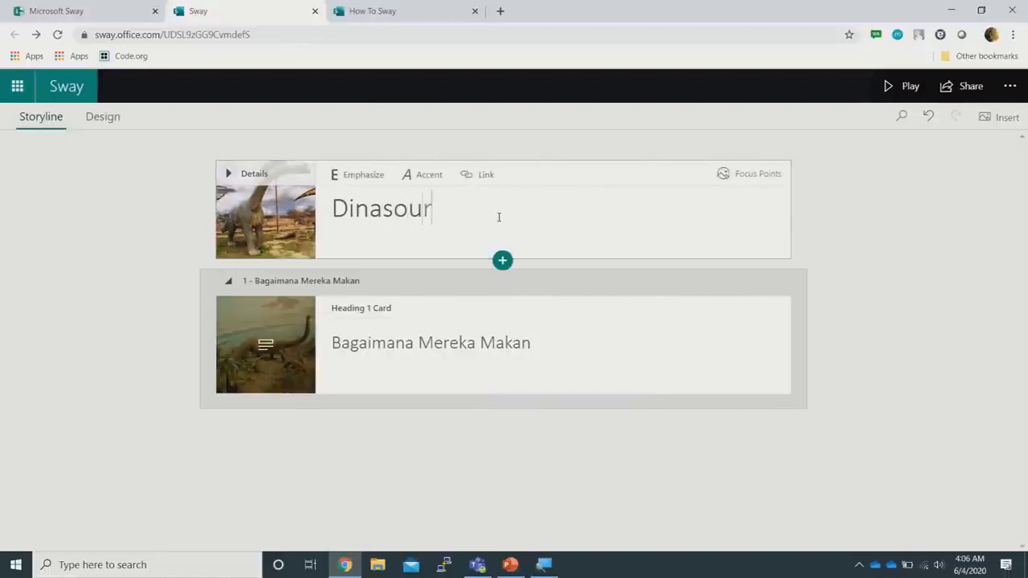
{"action": "key", "text": "BackSpace"}
{"action": "key", "text": "BackSpace"}
{"action": "key", "text": "BackSpace"}
{"action": "key", "text": "BackSpace"}
{"action": "key", "text": "BackSpace"}
{"action": "type", "text": "osaurs"}
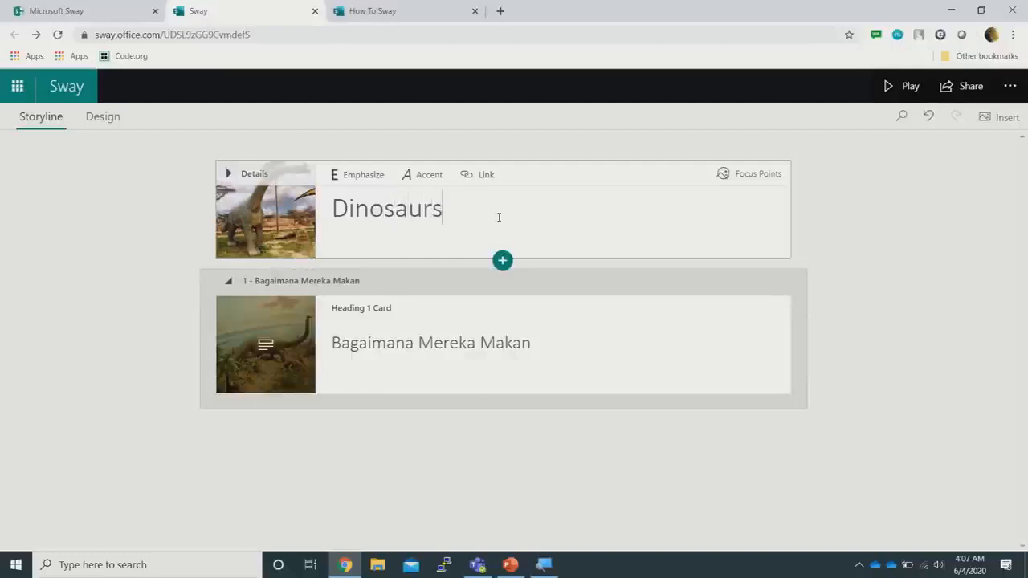
Replace the Heading 1 text with "The Diet" and add an empty Text card below it
{"action": "left_click", "coordinate": [575, 357]}
{"action": "triple_click", "coordinate": [568, 339]}
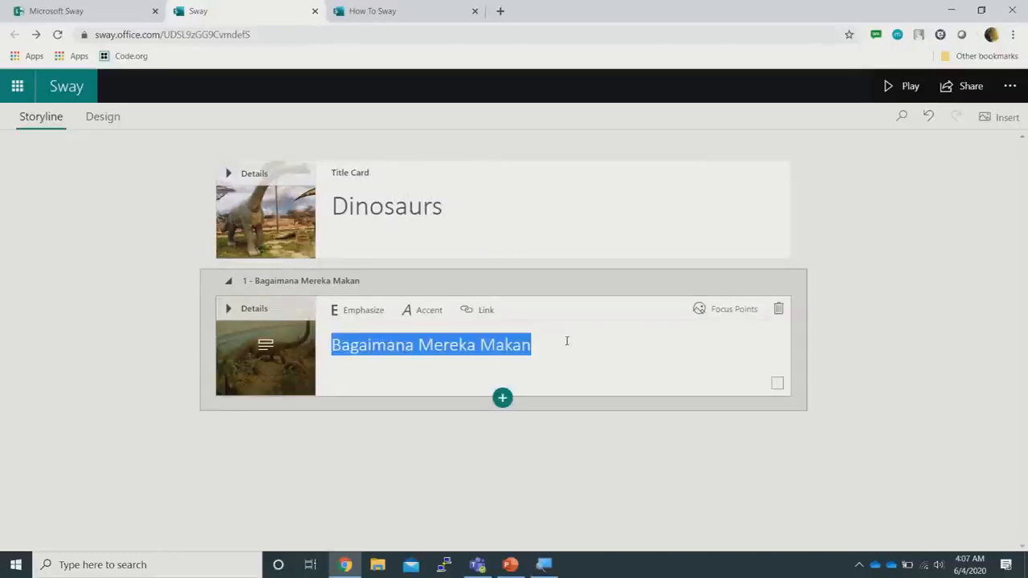
{"action": "type", "text": "How the"}
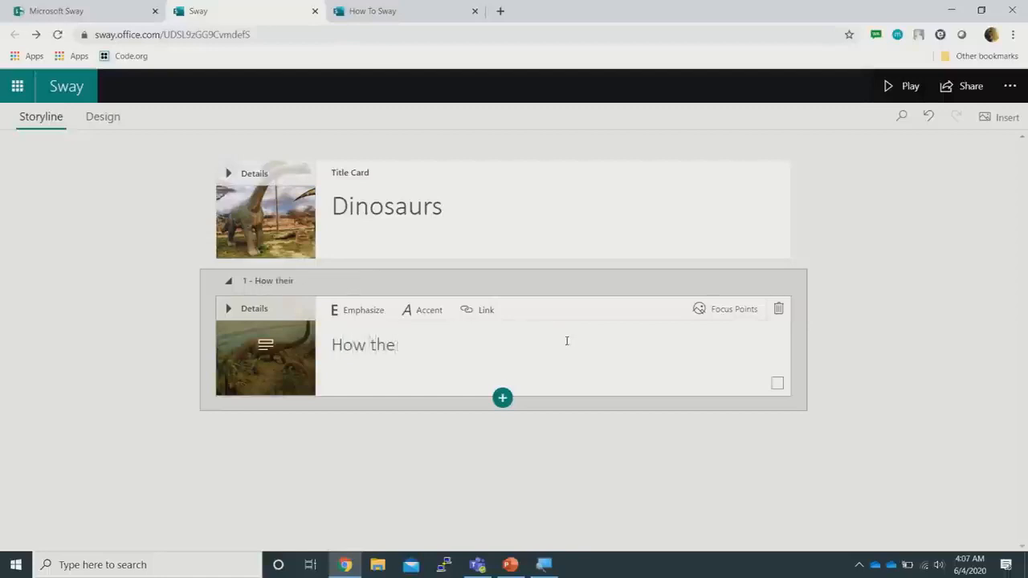
{"action": "key", "text": "BackSpace"}
{"action": "key", "text": "BackSpace"}
{"action": "key", "text": "BackSpace"}
{"action": "type", "text": "The Diet"}
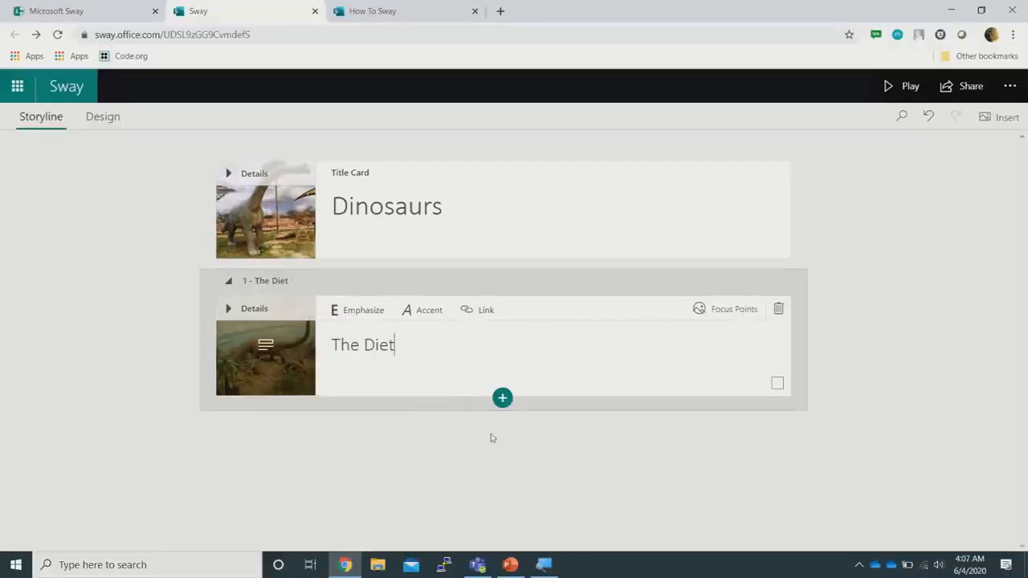
{"action": "left_click", "coordinate": [502, 399]}
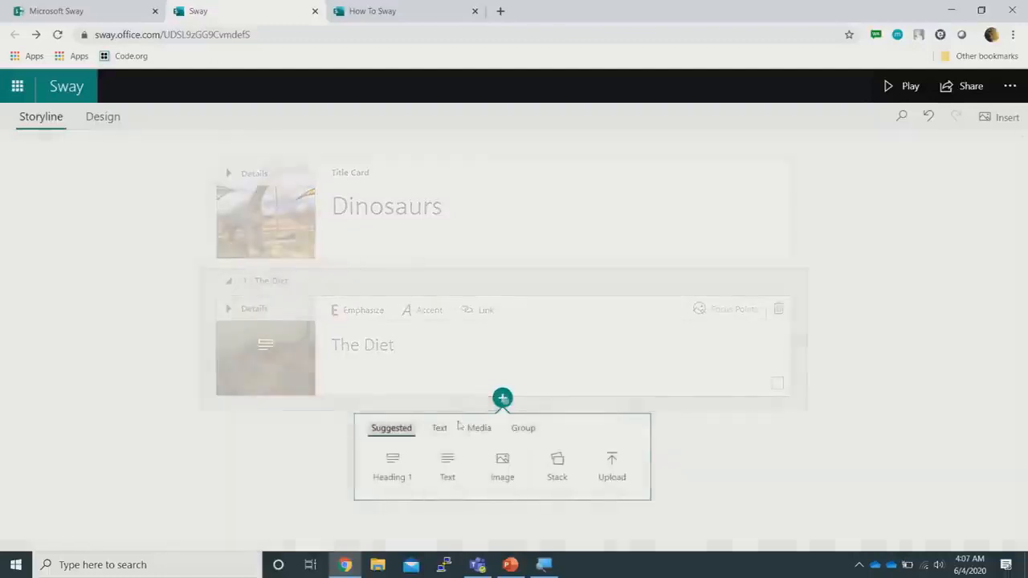
{"action": "left_click", "coordinate": [448, 462]}
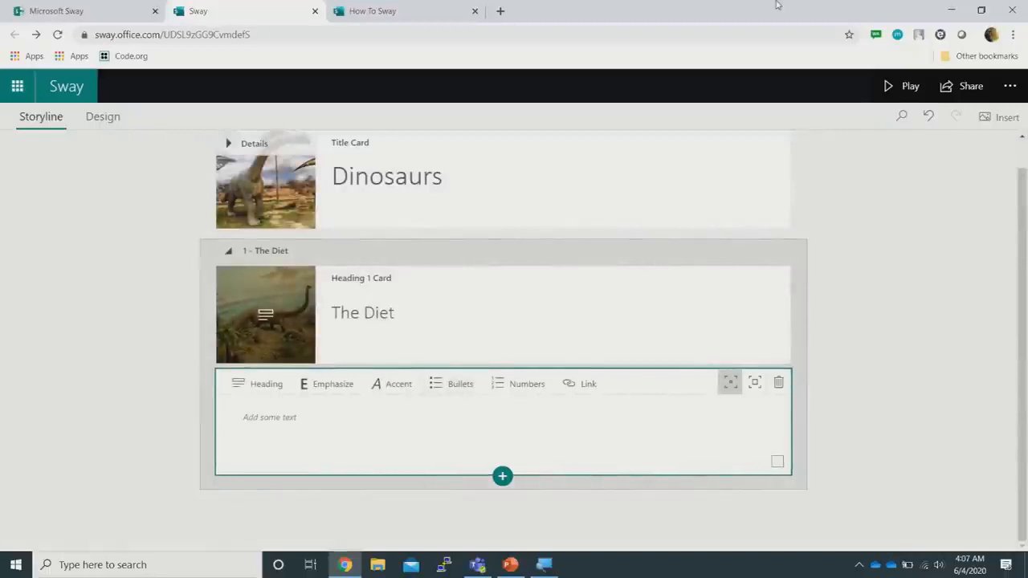
Search the web in a new browser tab for "the diet of dinosaurs" and open the USGS page "What Did Dinosaurs Eat?"
{"action": "mouse_move", "coordinate": [562, 8]}
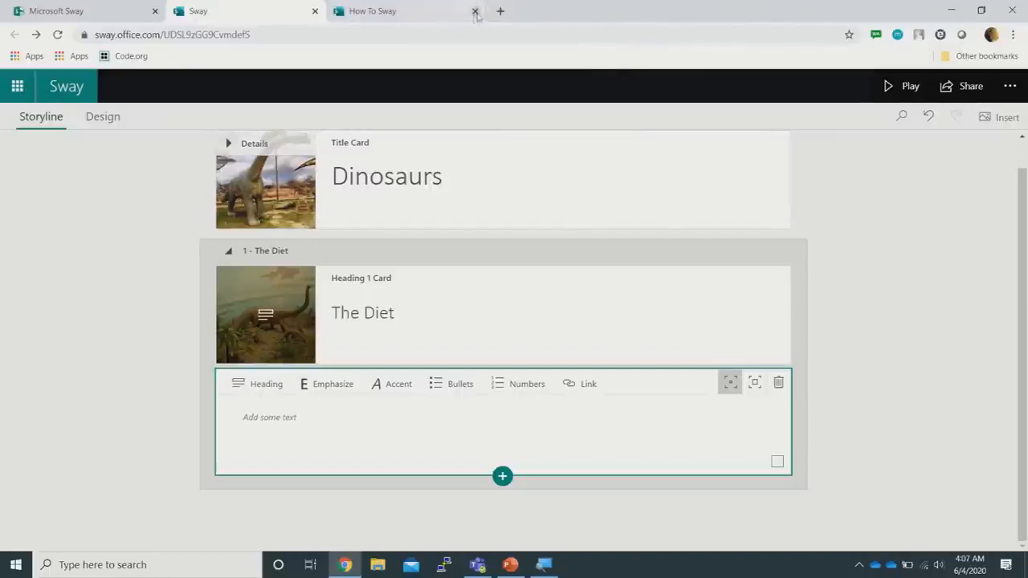
{"action": "left_click", "coordinate": [500, 11]}
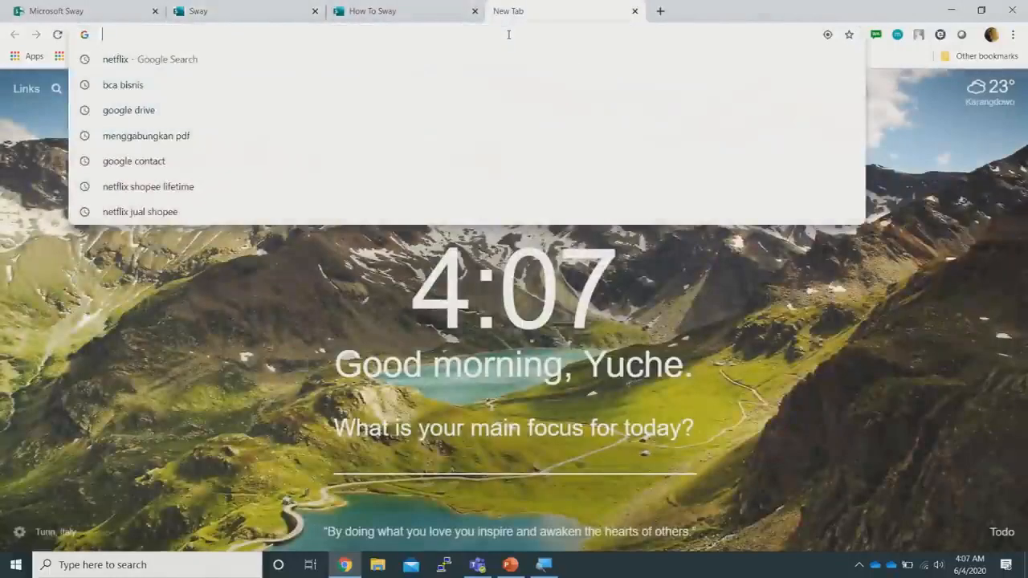
{"action": "type", "text": "how"}
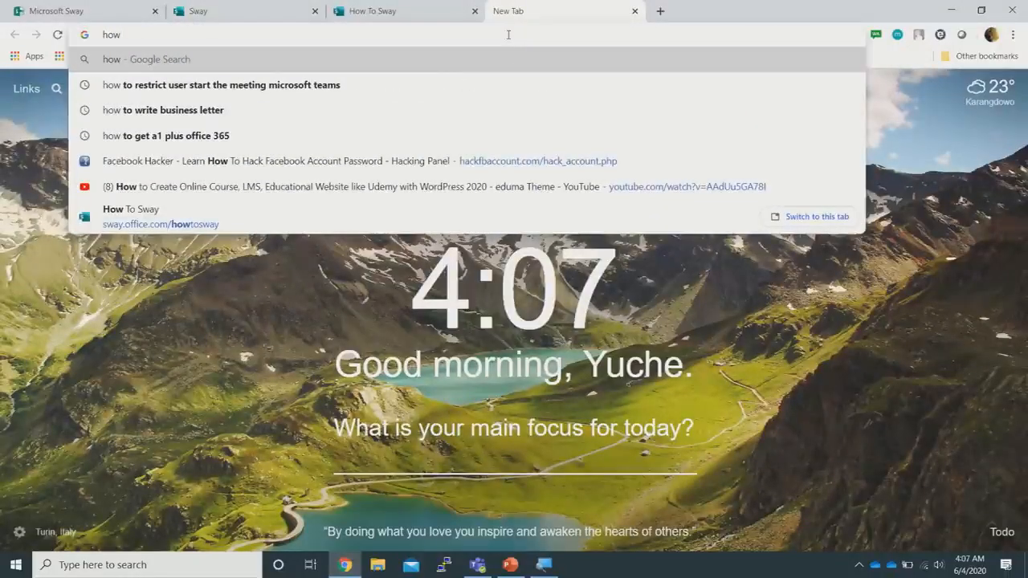
{"action": "key", "text": "Escape"}
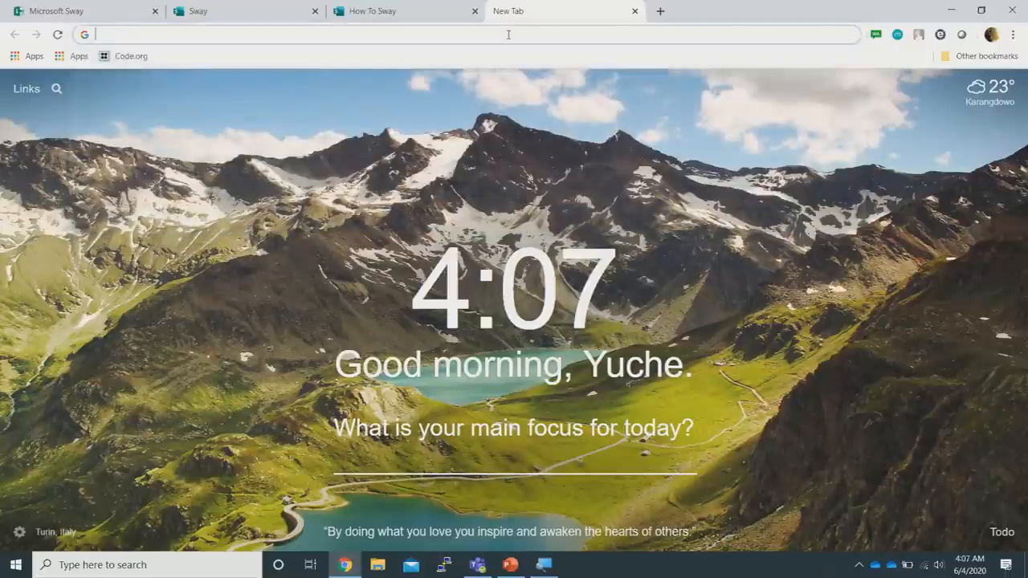
{"action": "type", "text": "t"}
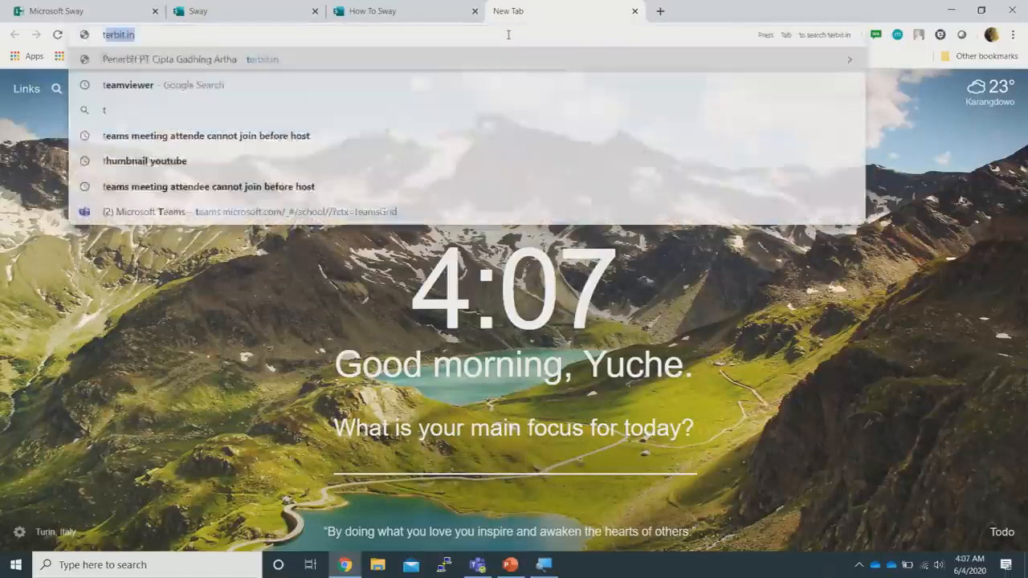
{"action": "type", "text": "he diet of dia"}
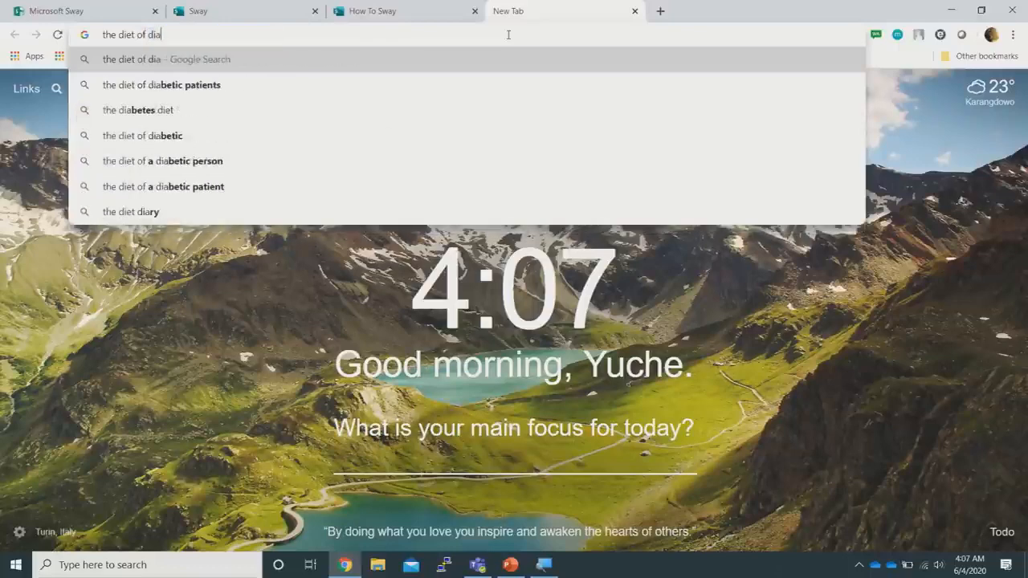
{"action": "key", "text": "BackSpace"}
{"action": "type", "text": "no"}
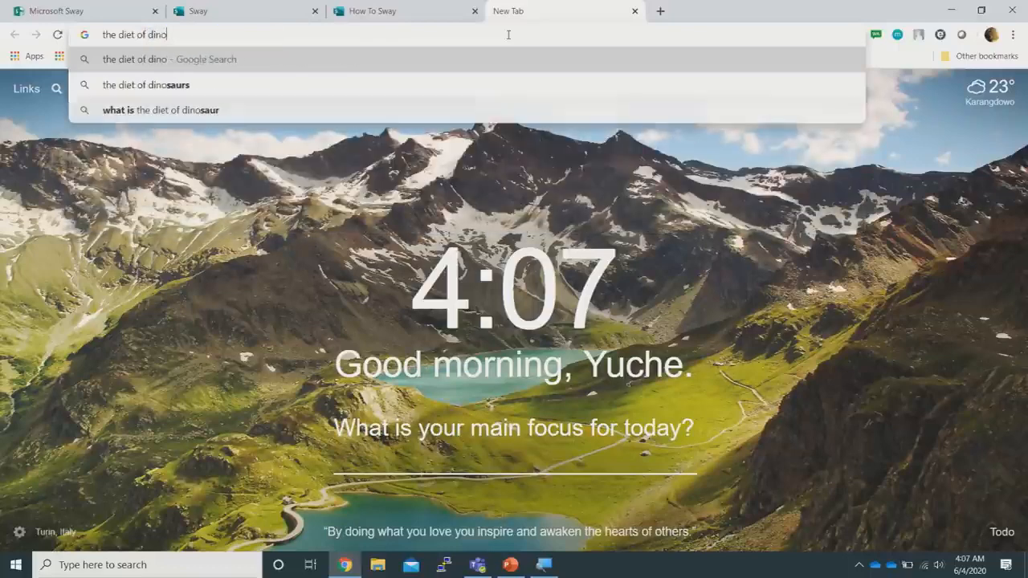
{"action": "type", "text": "saurs"}
{"action": "key", "text": "Return"}
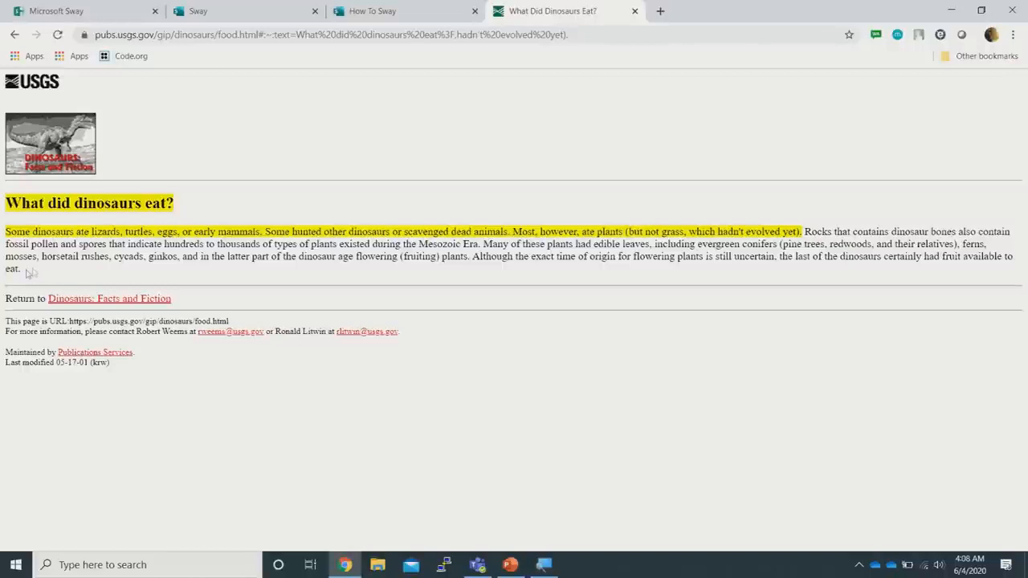
Copy the full paragraph under "What did dinosaurs eat?" and paste it into the Sway's empty Text card under "The Diet"
{"action": "left_click_drag", "start_coordinate": [22, 274], "coordinate": [3, 234]}
{"action": "key", "text": "ctrl+c"}
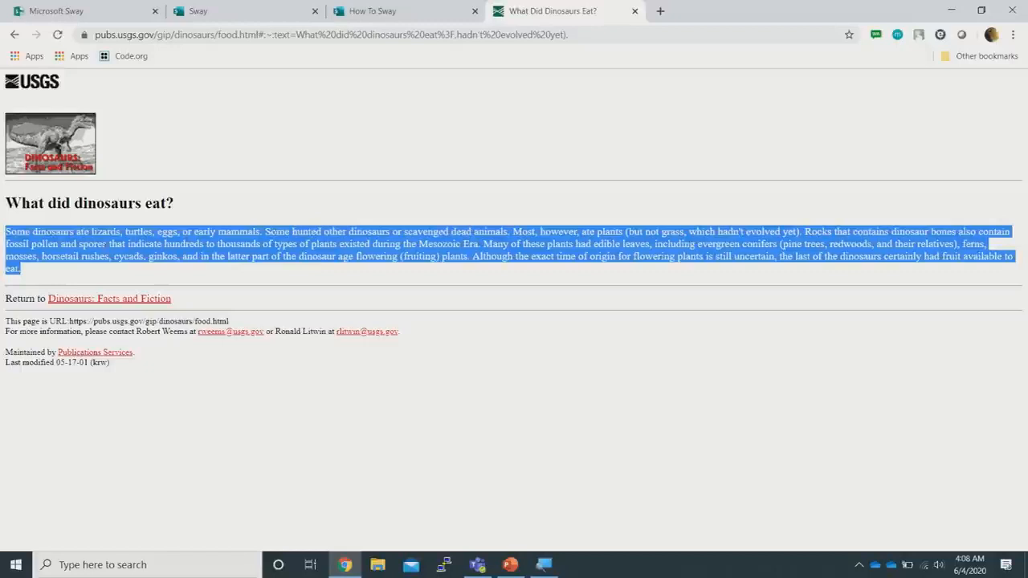
{"action": "left_click", "coordinate": [197, 10]}
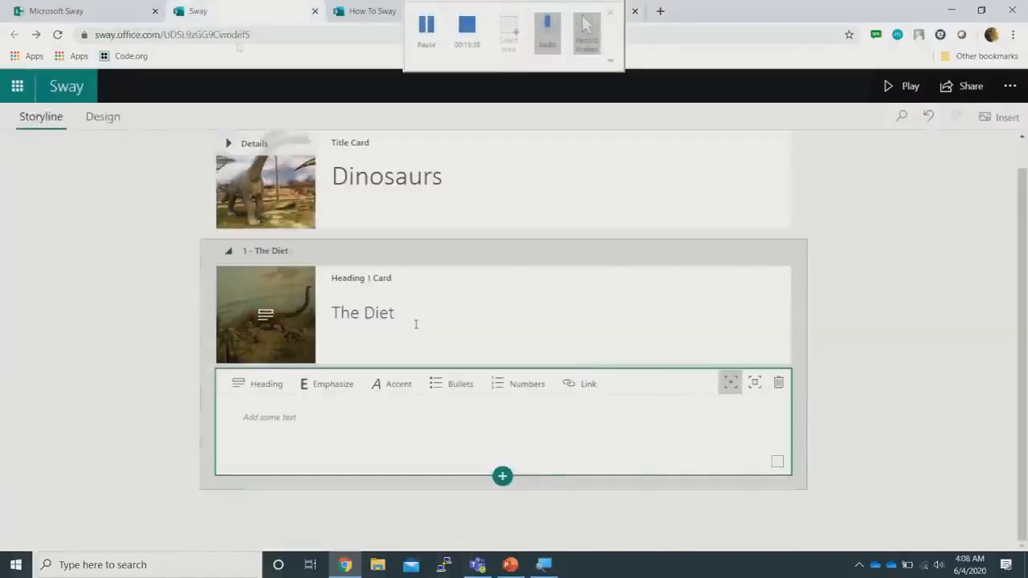
{"action": "left_click", "coordinate": [441, 430]}
{"action": "key", "text": "ctrl+v"}
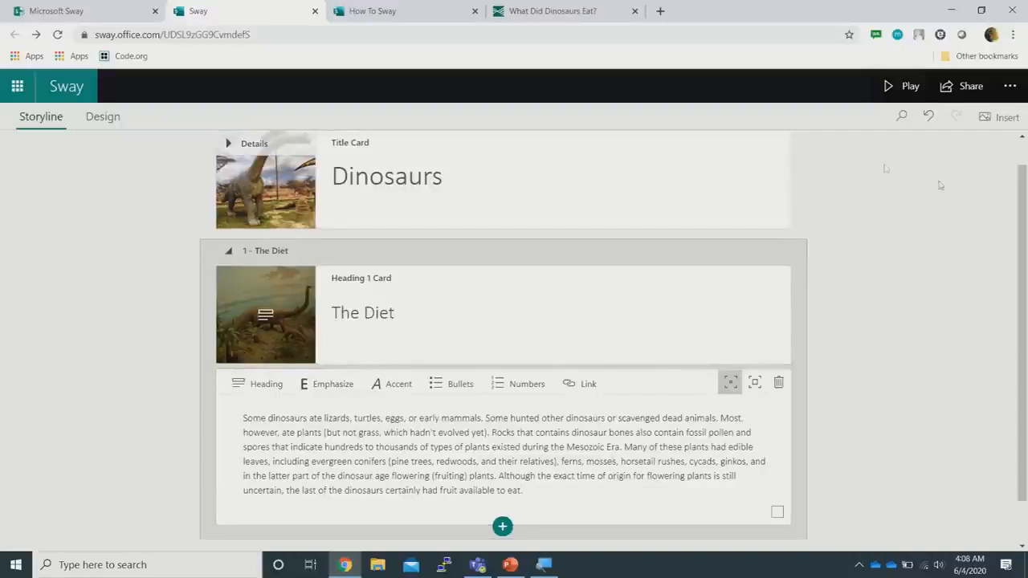
Play the Sway to check the title, "The Diet" heading and its text paragraph in the horizontal layout
{"action": "left_click", "coordinate": [905, 86]}
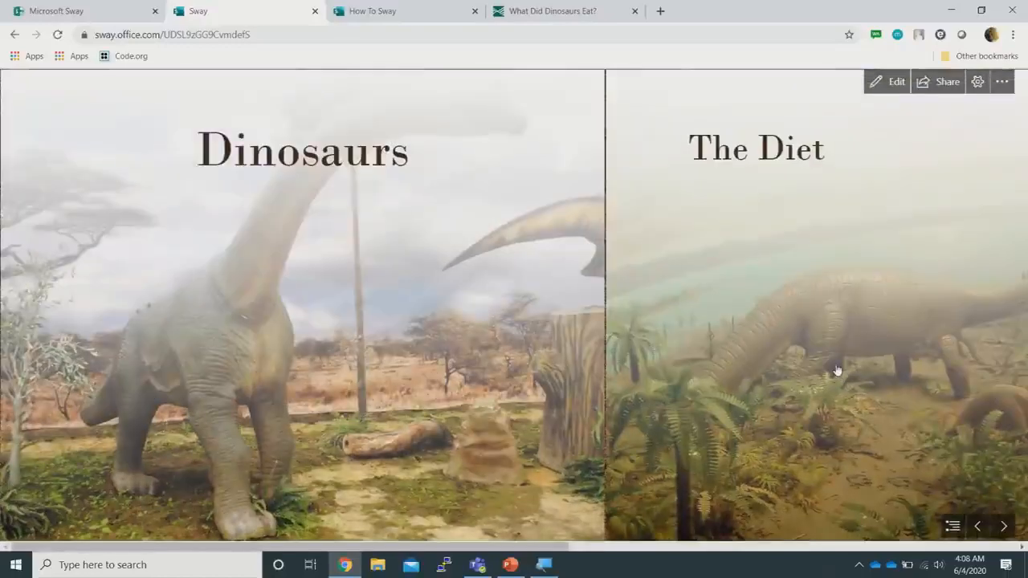
{"action": "scroll", "coordinate": [837, 370], "scroll_direction": "down", "scroll_amount": 3}
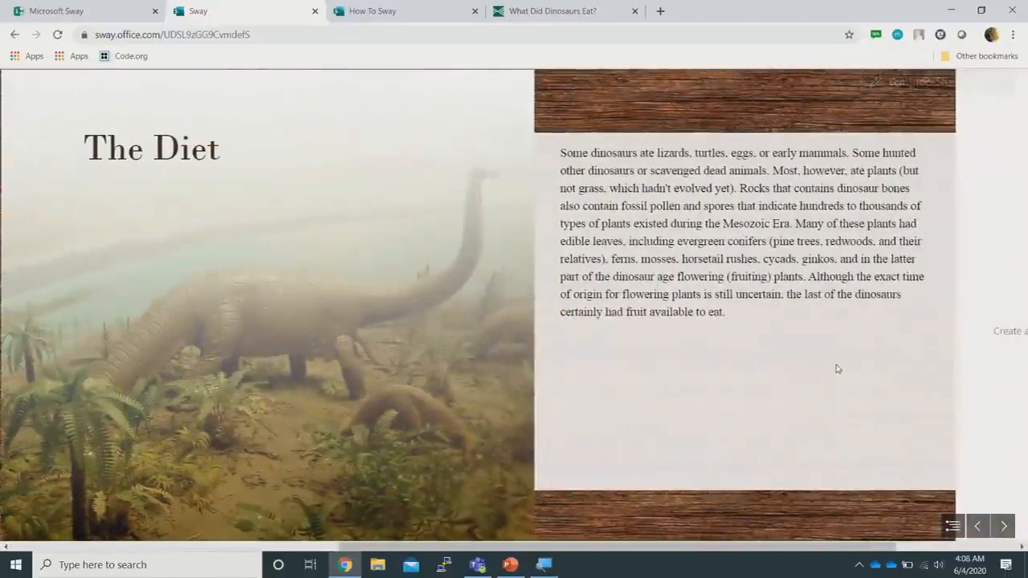
{"action": "scroll", "coordinate": [836, 370], "scroll_direction": "up", "scroll_amount": 3}
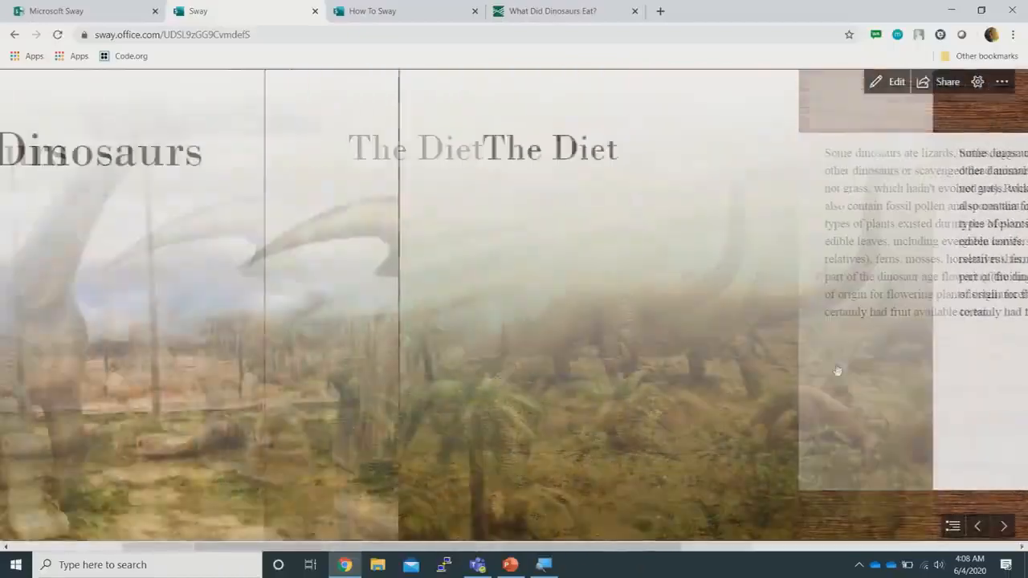
{"action": "scroll", "coordinate": [837, 371], "scroll_direction": "down", "scroll_amount": 3}
{"action": "scroll", "coordinate": [836, 370], "scroll_direction": "up", "scroll_amount": 3}
{"action": "scroll", "coordinate": [836, 370], "scroll_direction": "down", "scroll_amount": 3}
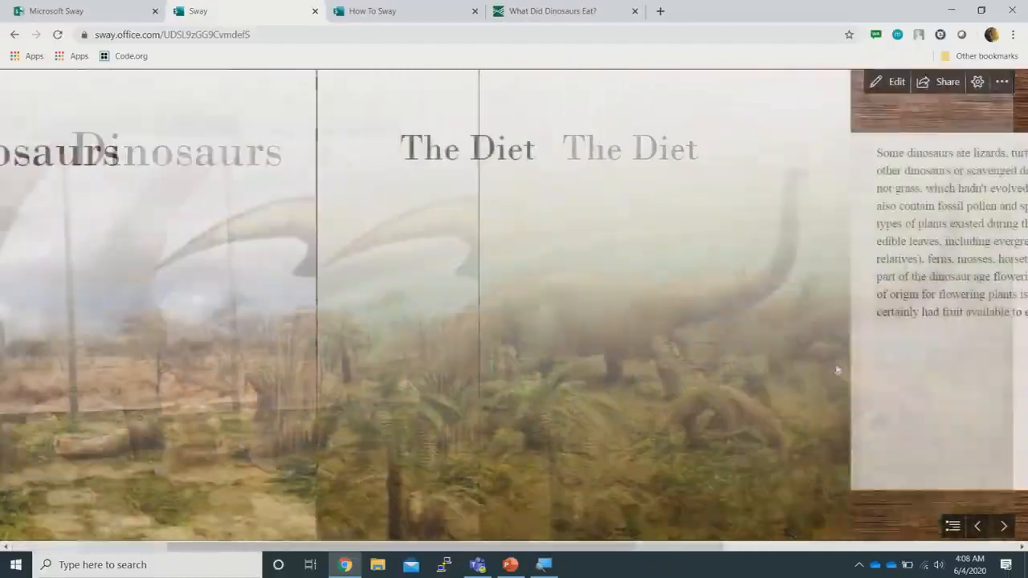
{"action": "scroll", "coordinate": [837, 369], "scroll_direction": "up", "scroll_amount": 3}
{"action": "scroll", "coordinate": [837, 370], "scroll_direction": "down", "scroll_amount": 3}
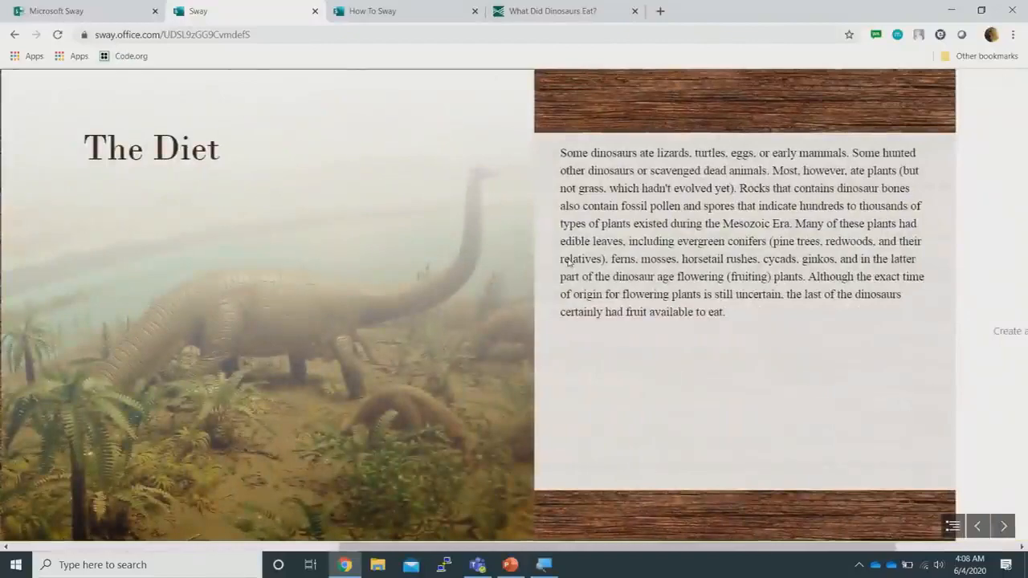
{"action": "scroll", "coordinate": [568, 262], "scroll_direction": "up", "scroll_amount": 3}
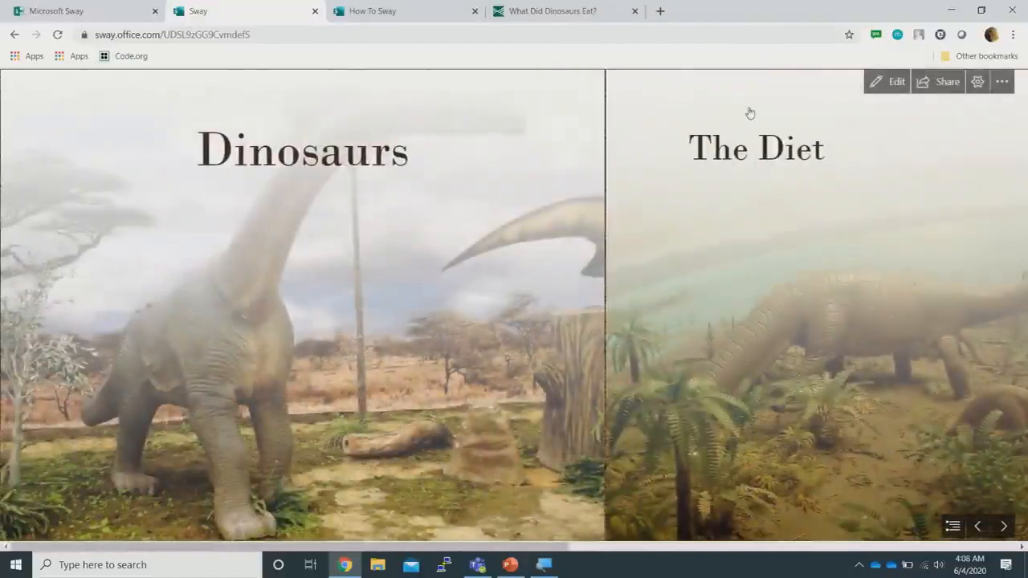
Return from the playback to editing the Sway and show the available design styles
{"action": "left_click", "coordinate": [886, 83]}
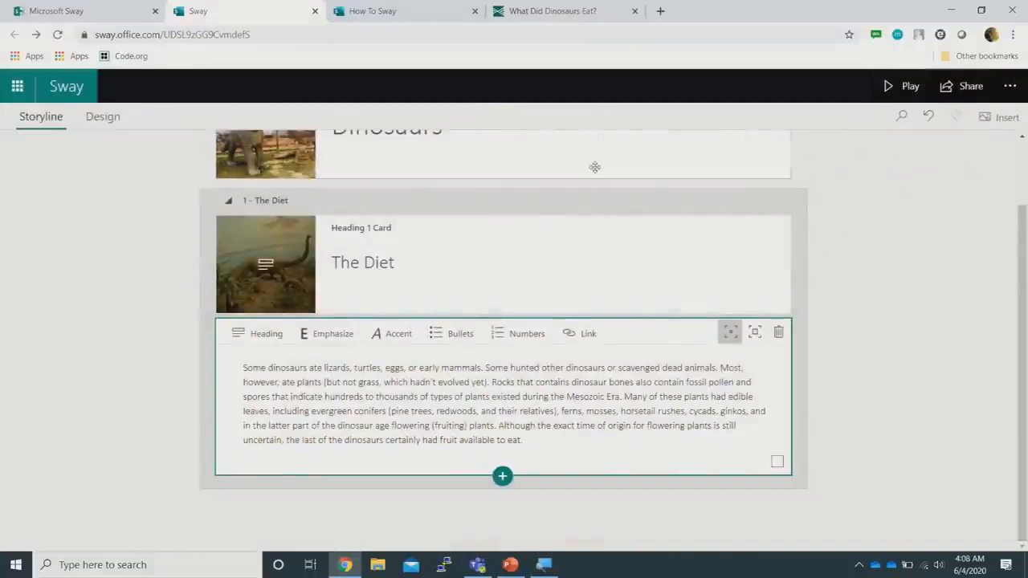
{"action": "scroll", "coordinate": [594, 167], "scroll_direction": "up", "scroll_amount": 1}
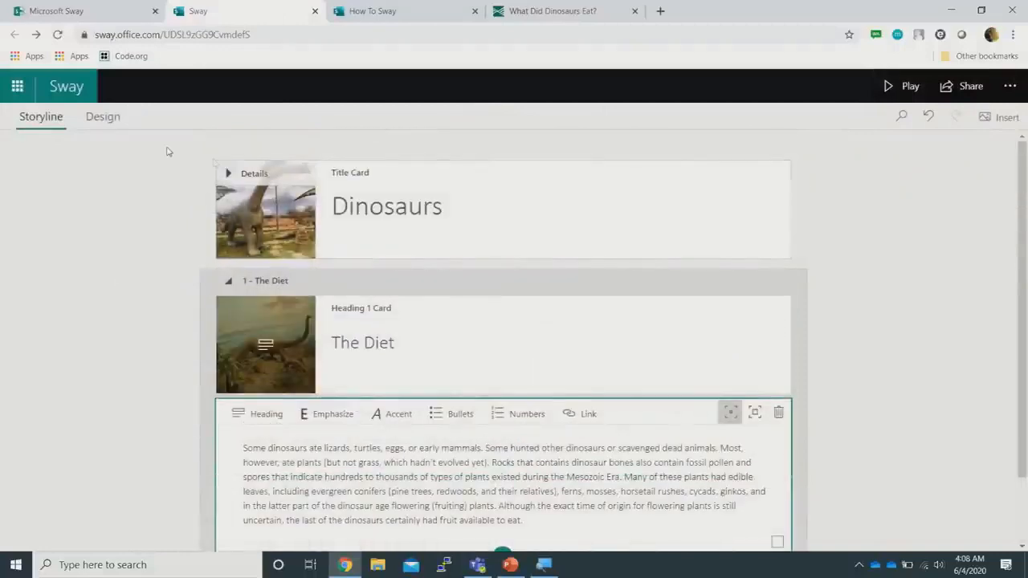
{"action": "left_click", "coordinate": [102, 118]}
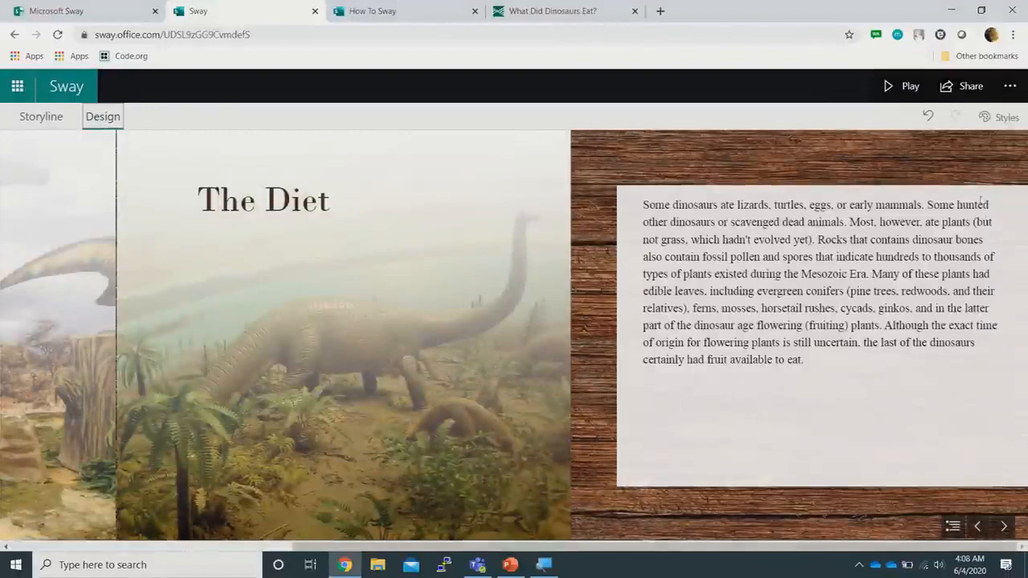
{"action": "left_click", "coordinate": [1001, 117]}
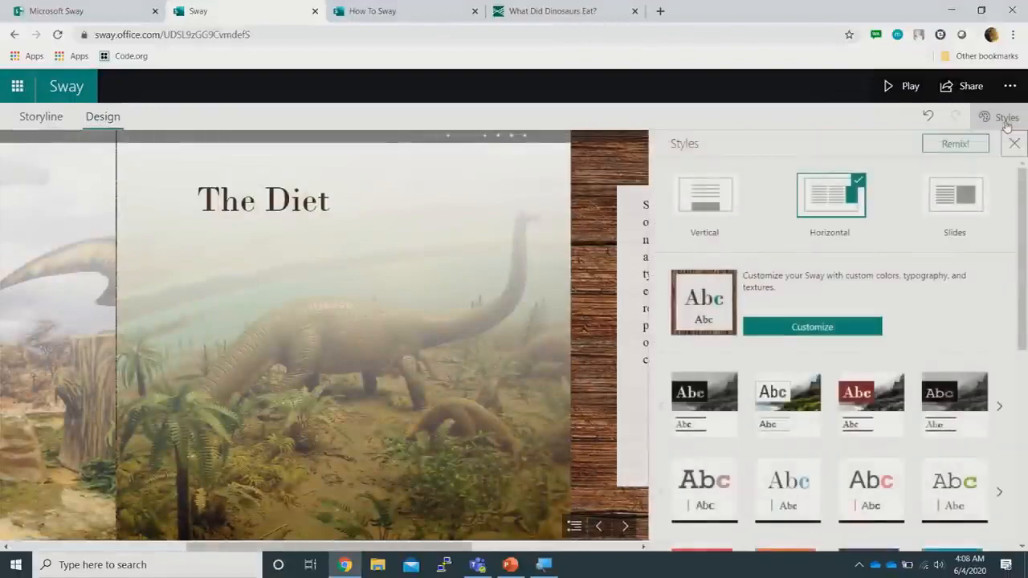
Try the solid orange style and the green style, then apply the dark purple heading style to the Sway
{"action": "scroll", "coordinate": [984, 304], "scroll_direction": "down", "scroll_amount": 4}
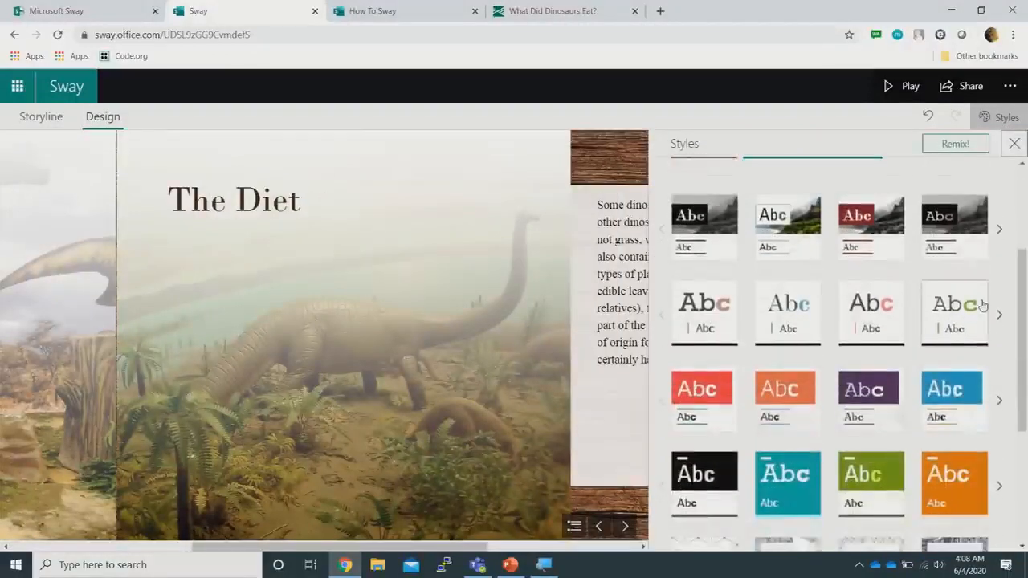
{"action": "scroll", "coordinate": [984, 305], "scroll_direction": "down", "scroll_amount": 3}
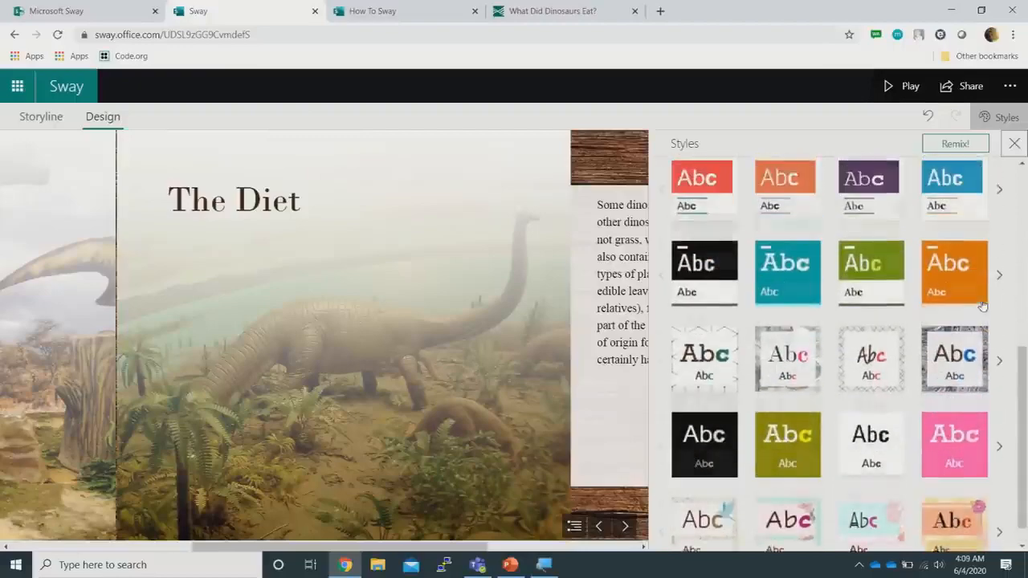
{"action": "scroll", "coordinate": [983, 306], "scroll_direction": "up", "scroll_amount": 3}
{"action": "left_click", "coordinate": [951, 386]}
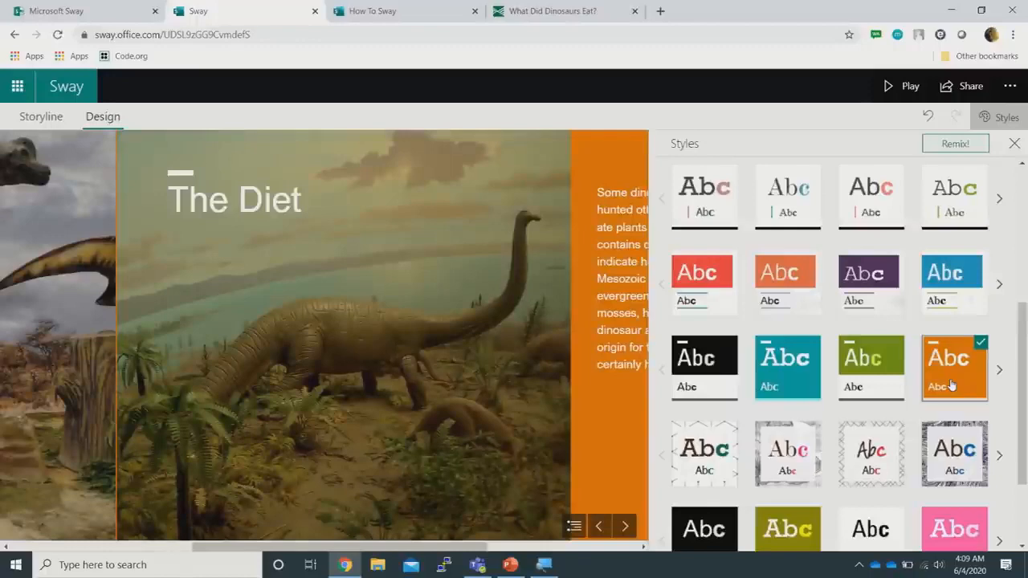
{"action": "left_click", "coordinate": [867, 364]}
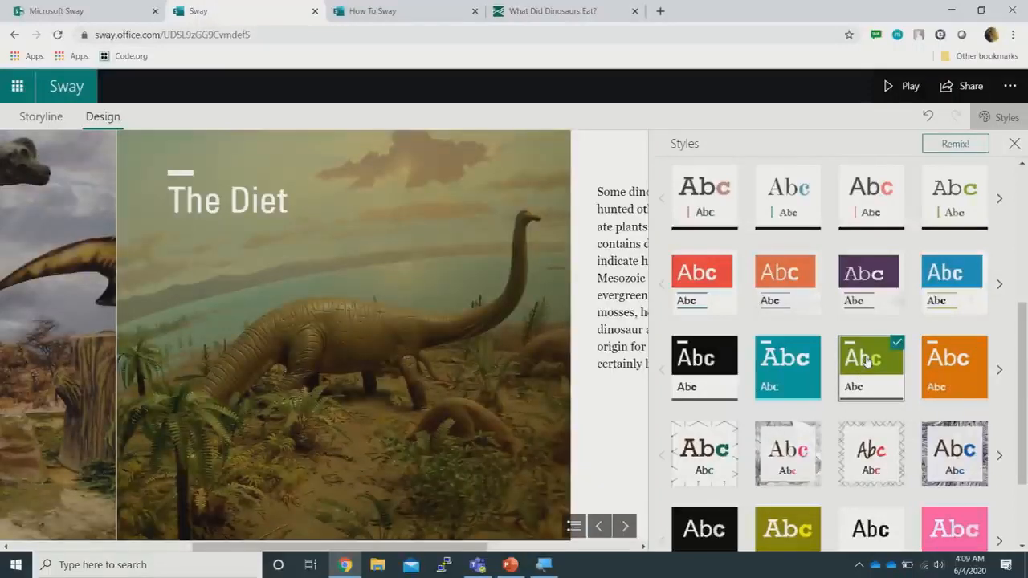
{"action": "left_click", "coordinate": [864, 275]}
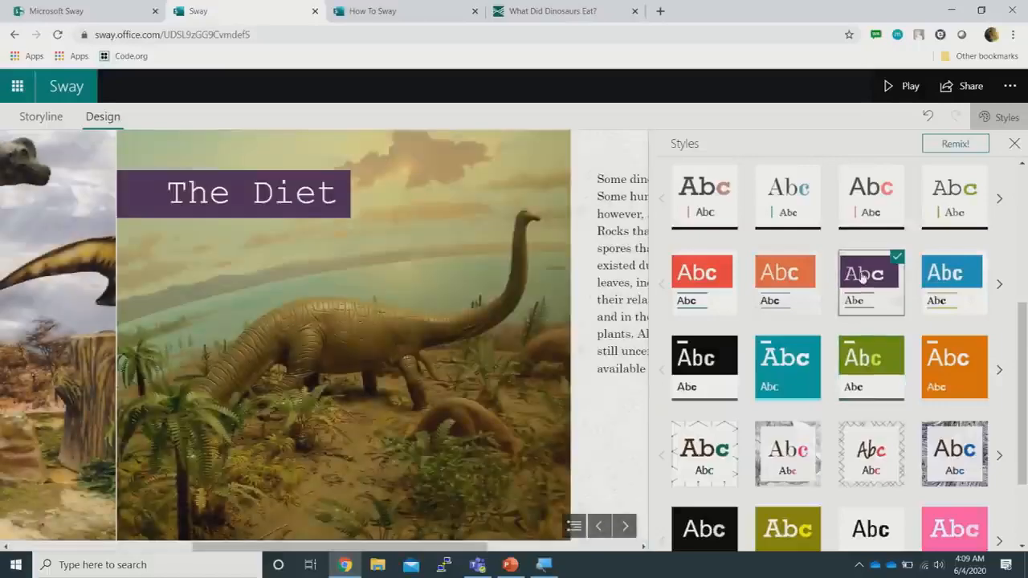
Play the Sway and move back and forth through it to review the purple style on the headings, images and text
{"action": "left_click", "coordinate": [902, 86]}
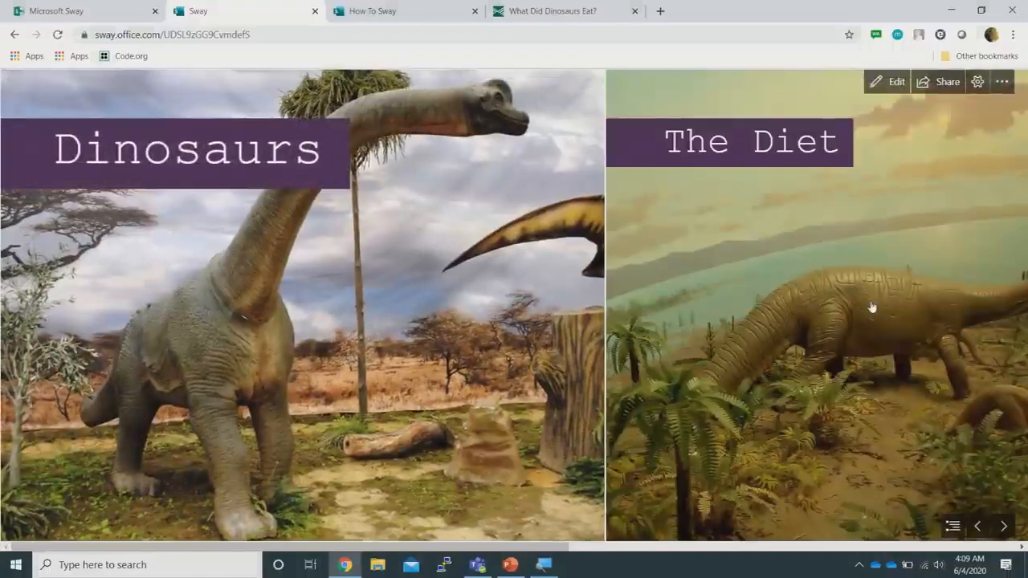
{"action": "scroll", "coordinate": [872, 307], "scroll_direction": "down", "scroll_amount": 5}
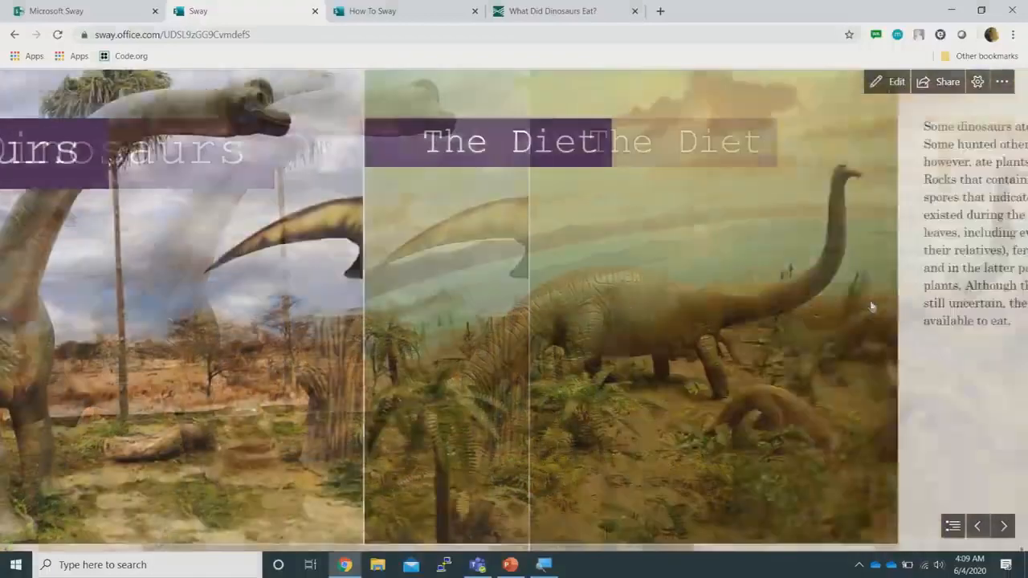
{"action": "scroll", "coordinate": [872, 307], "scroll_direction": "up", "scroll_amount": 5}
{"action": "scroll", "coordinate": [872, 307], "scroll_direction": "down", "scroll_amount": 5}
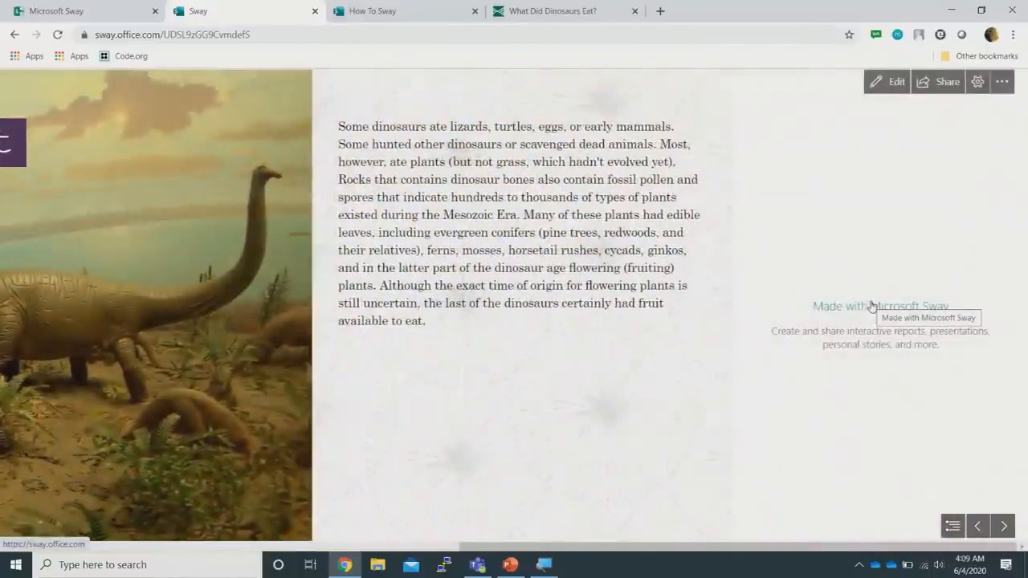
{"action": "scroll", "coordinate": [873, 307], "scroll_direction": "up", "scroll_amount": 2}
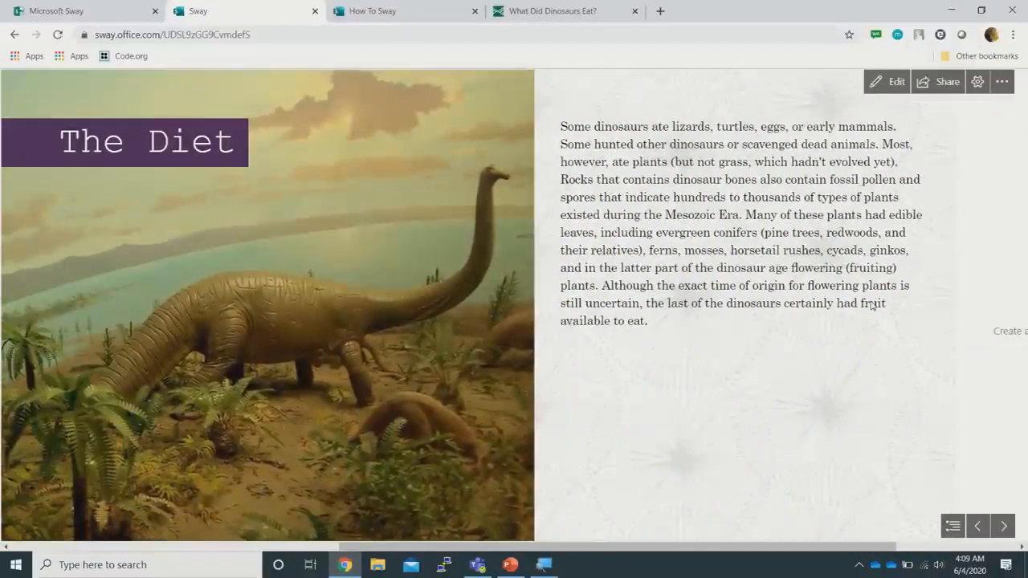
{"action": "scroll", "coordinate": [873, 306], "scroll_direction": "down", "scroll_amount": 2}
{"action": "scroll", "coordinate": [873, 307], "scroll_direction": "up", "scroll_amount": 2}
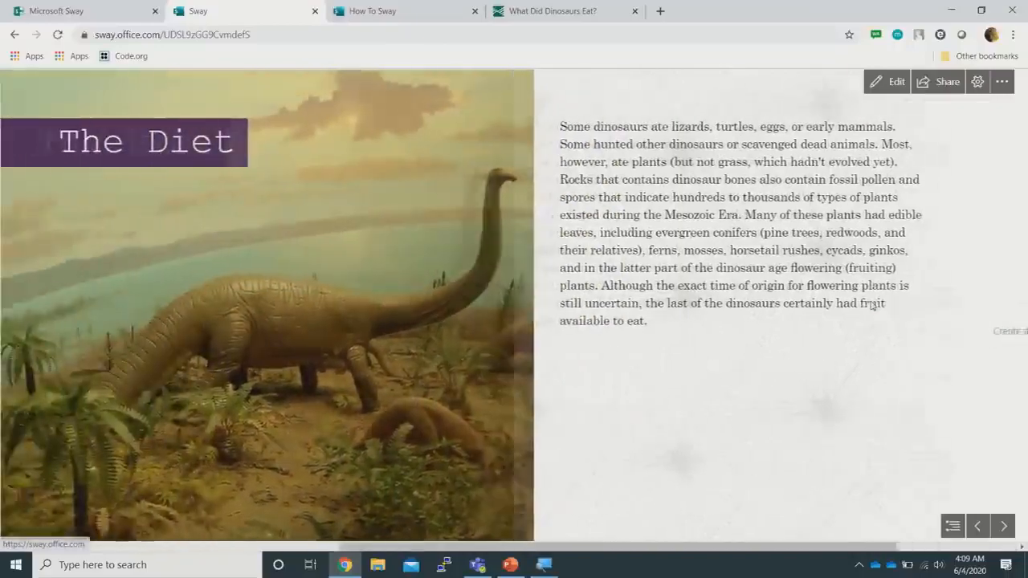
{"action": "scroll", "coordinate": [872, 307], "scroll_direction": "up", "scroll_amount": 2}
{"action": "scroll", "coordinate": [873, 307], "scroll_direction": "down", "scroll_amount": 2}
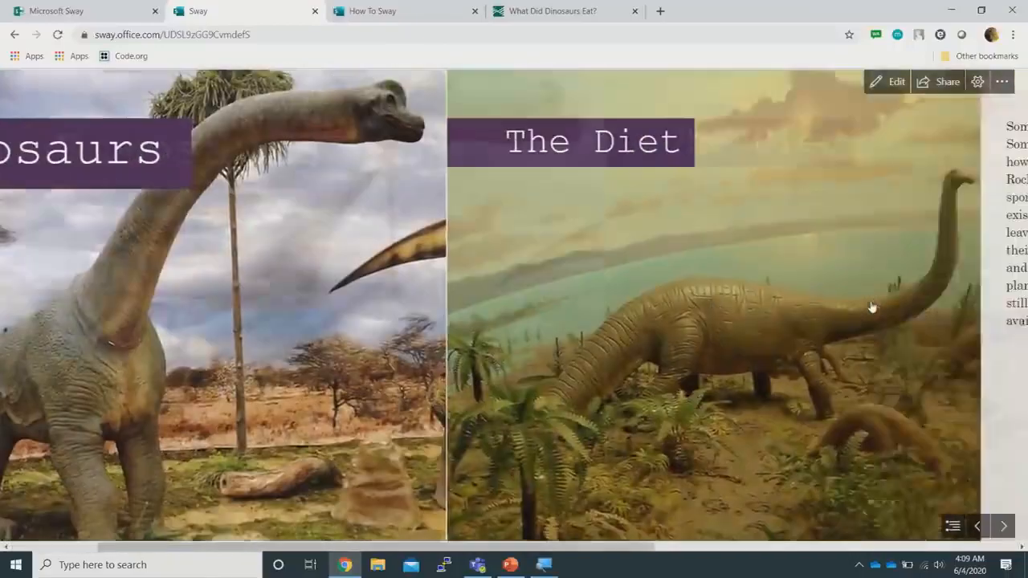
{"action": "scroll", "coordinate": [873, 307], "scroll_direction": "up", "scroll_amount": 2}
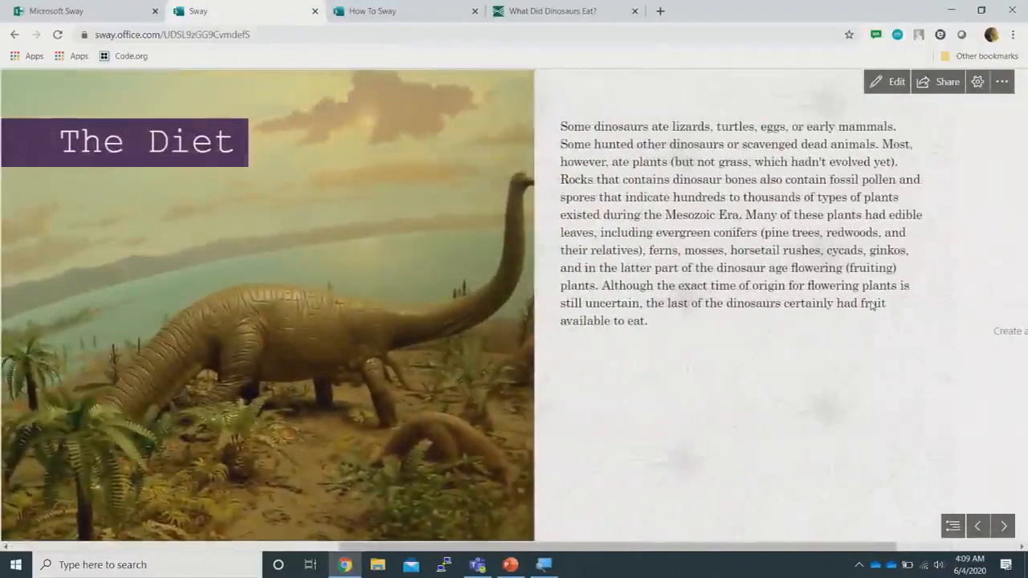
{"action": "scroll", "coordinate": [872, 306], "scroll_direction": "up", "scroll_amount": 1}
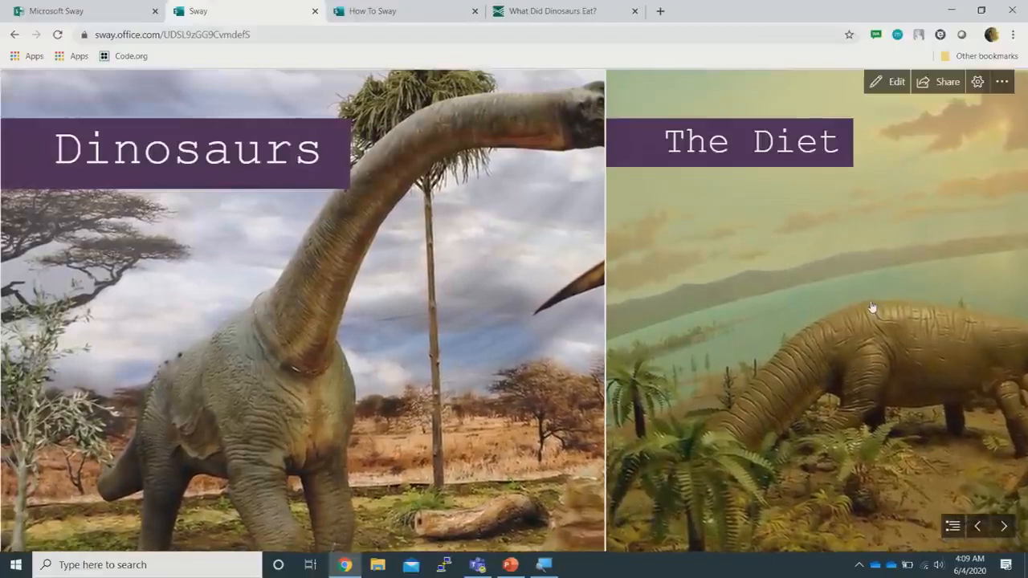
{"action": "scroll", "coordinate": [873, 307], "scroll_direction": "down", "scroll_amount": 1}
{"action": "scroll", "coordinate": [873, 305], "scroll_direction": "up", "scroll_amount": 1}
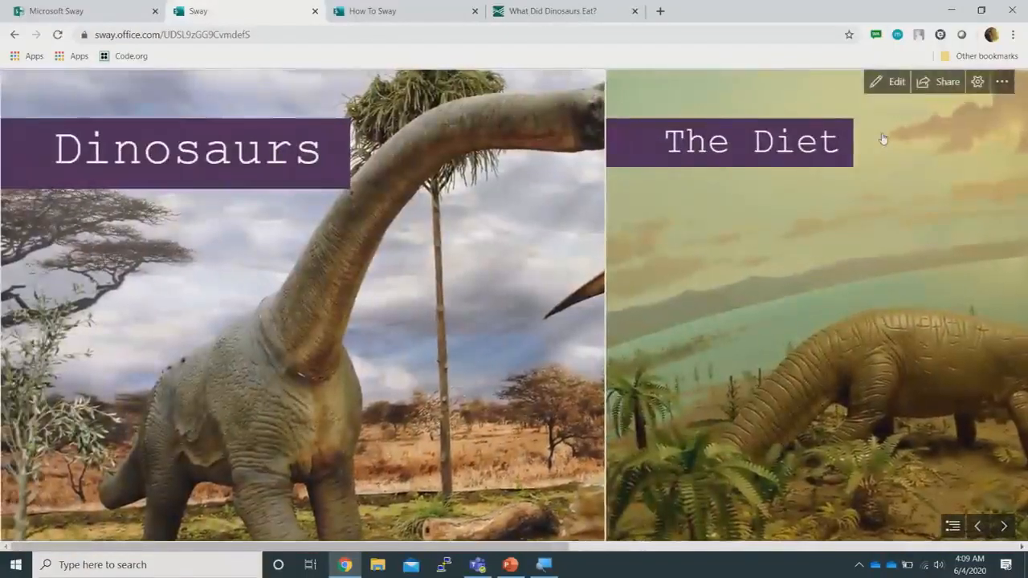
Return to editing and remix the Sway's design three times, ending on a vertical layout with a black title banner and black-and-white images
{"action": "left_click", "coordinate": [891, 82]}
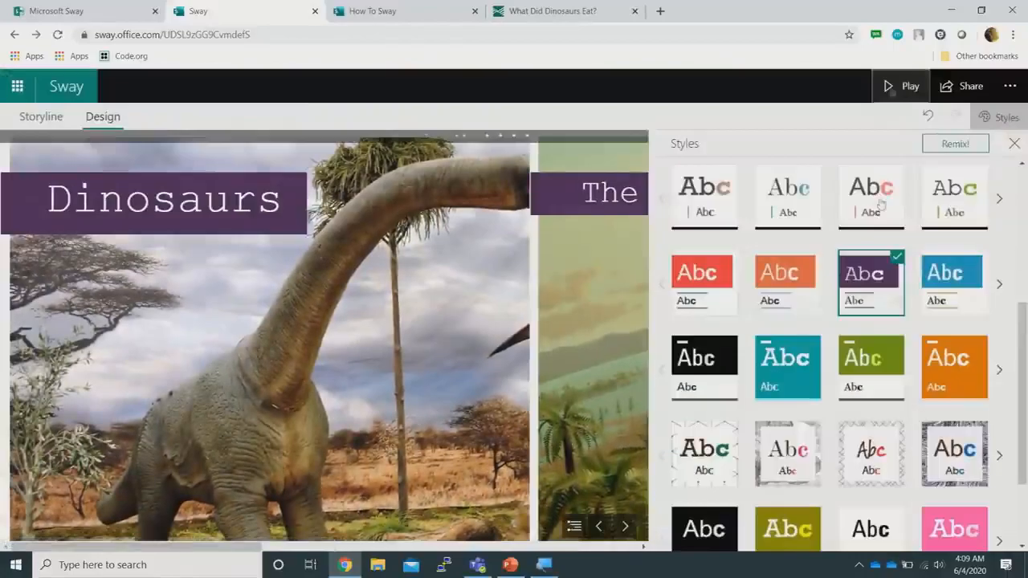
{"action": "scroll", "coordinate": [855, 237], "scroll_direction": "down", "scroll_amount": 5}
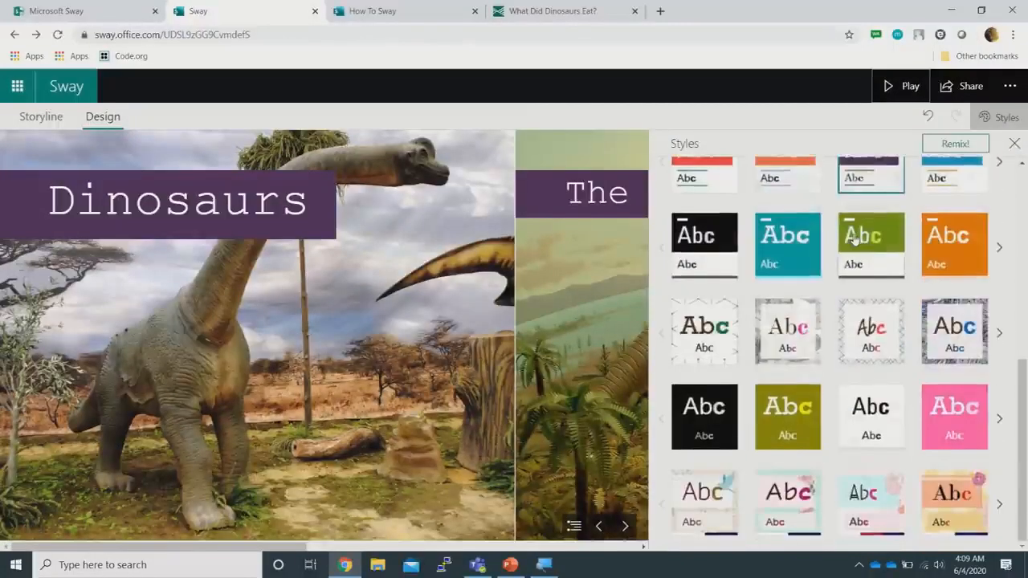
{"action": "scroll", "coordinate": [854, 237], "scroll_direction": "up", "scroll_amount": 5}
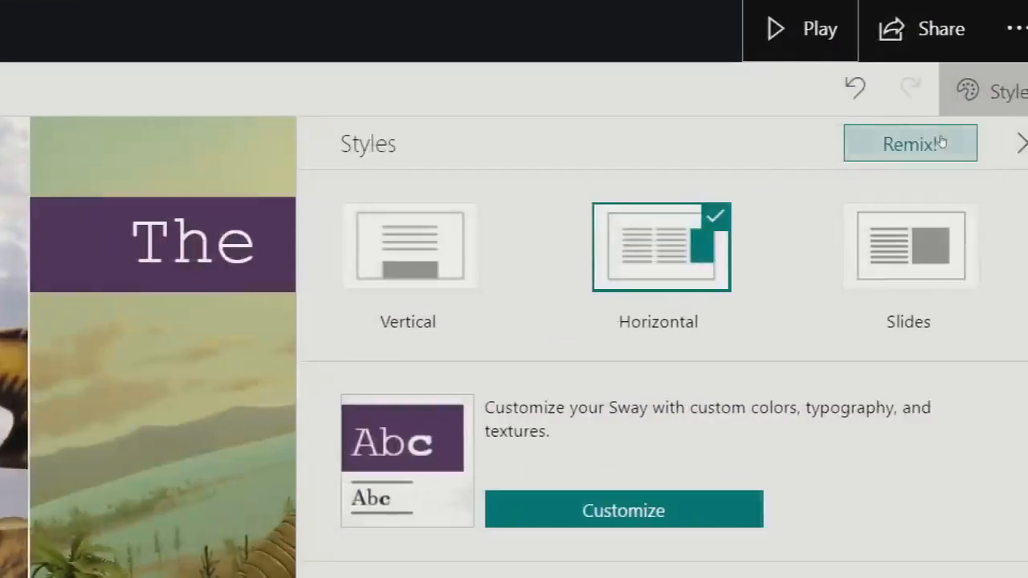
{"action": "left_click", "coordinate": [943, 144]}
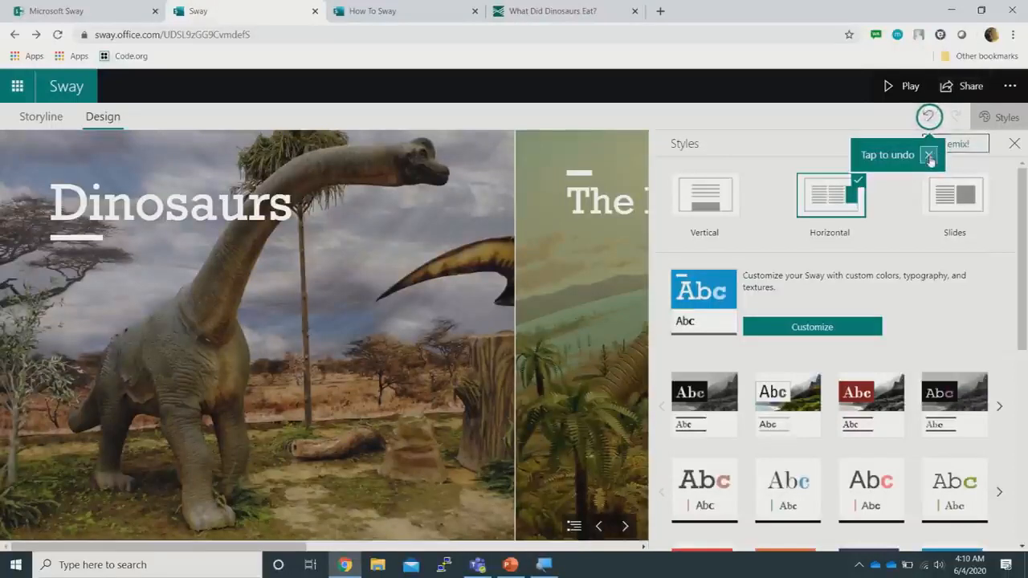
{"action": "left_click", "coordinate": [930, 158]}
{"action": "left_click", "coordinate": [956, 145]}
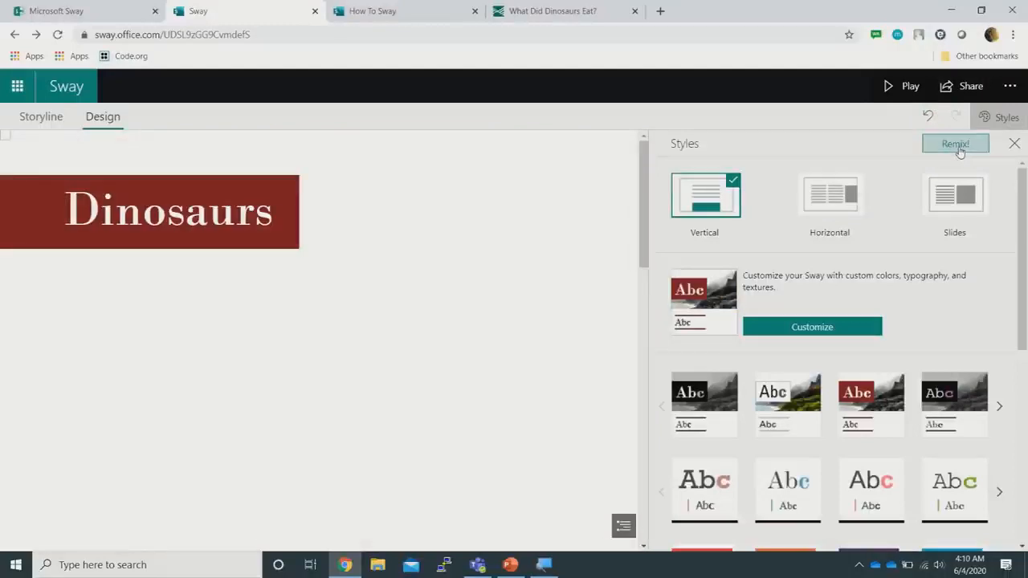
{"action": "left_click", "coordinate": [957, 146]}
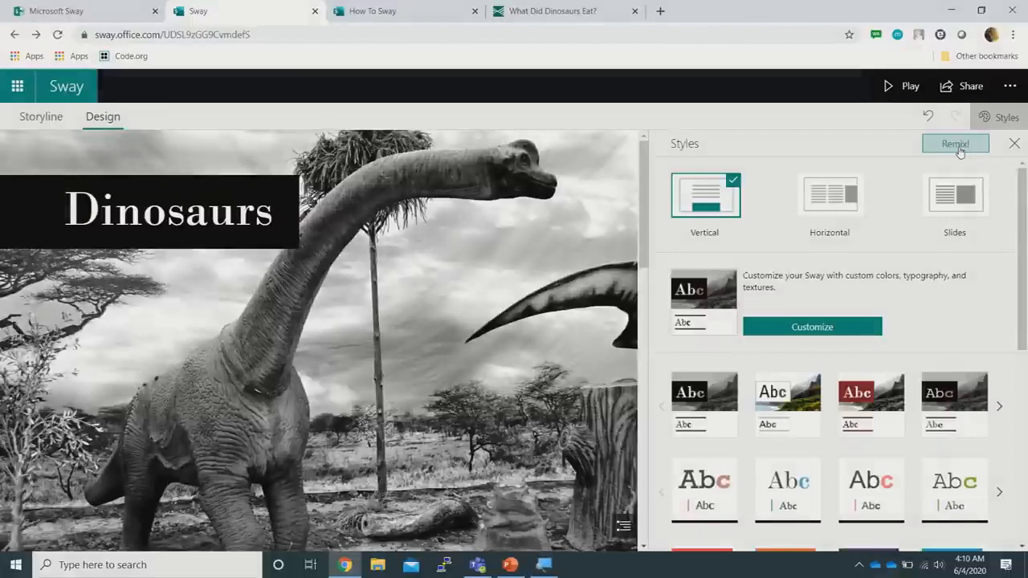
Play the remixed Sway to review the vertical layout and the black-and-white background images
{"action": "left_click", "coordinate": [892, 86]}
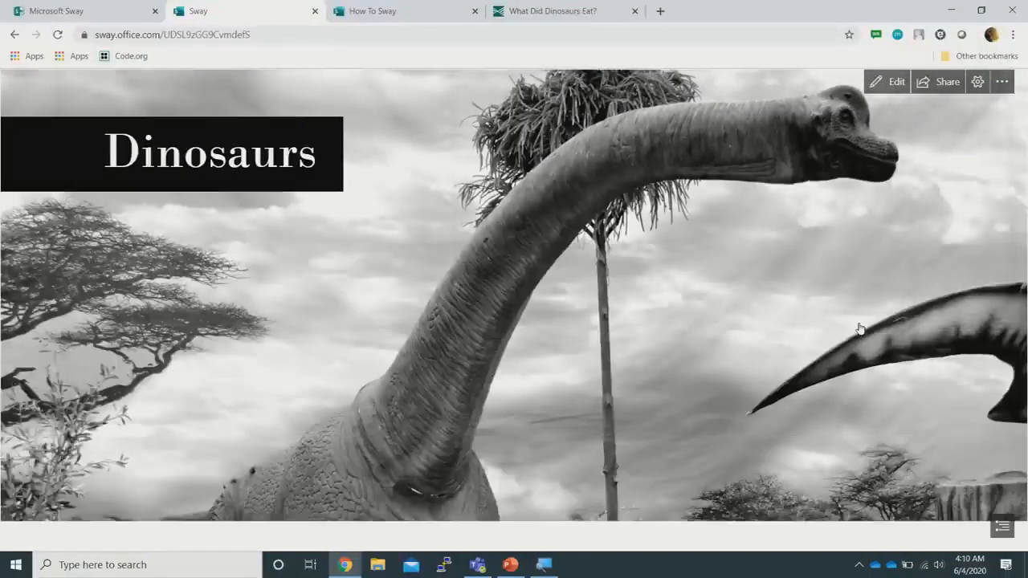
{"action": "scroll", "coordinate": [860, 329], "scroll_direction": "down", "scroll_amount": 5}
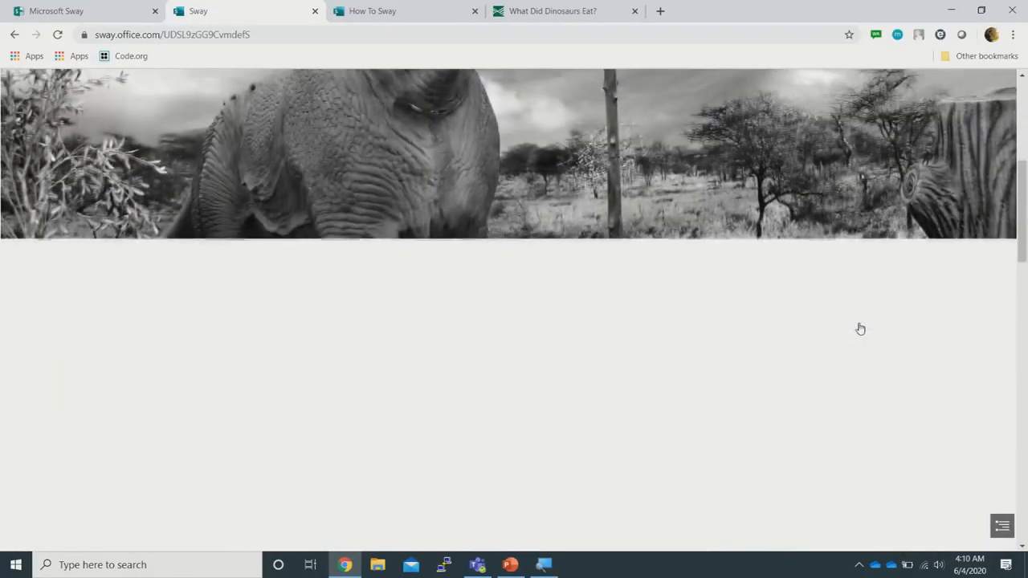
{"action": "scroll", "coordinate": [860, 329], "scroll_direction": "down", "scroll_amount": 5}
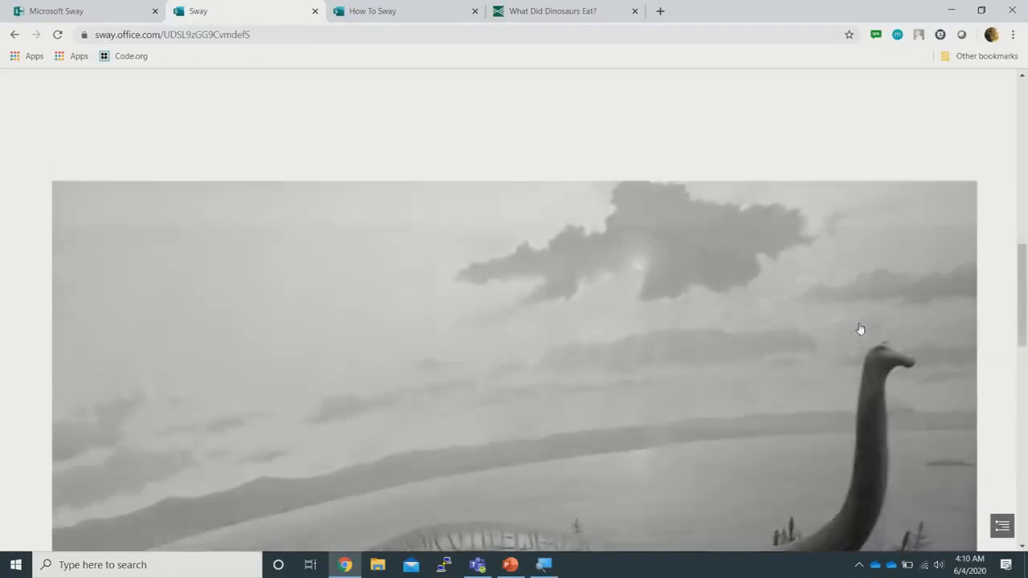
{"action": "scroll", "coordinate": [859, 329], "scroll_direction": "up", "scroll_amount": 10}
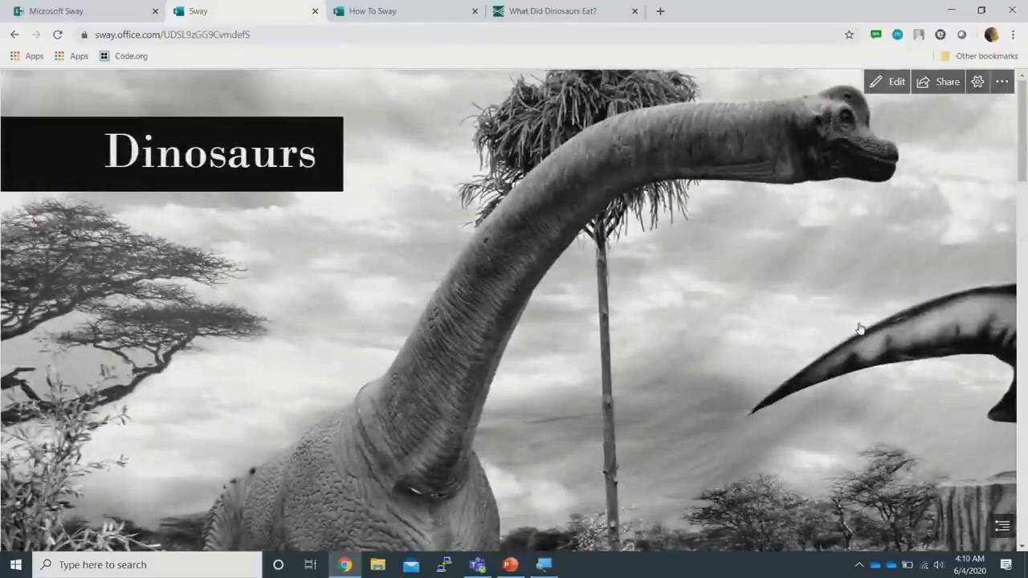
{"action": "scroll", "coordinate": [860, 329], "scroll_direction": "down", "scroll_amount": 5}
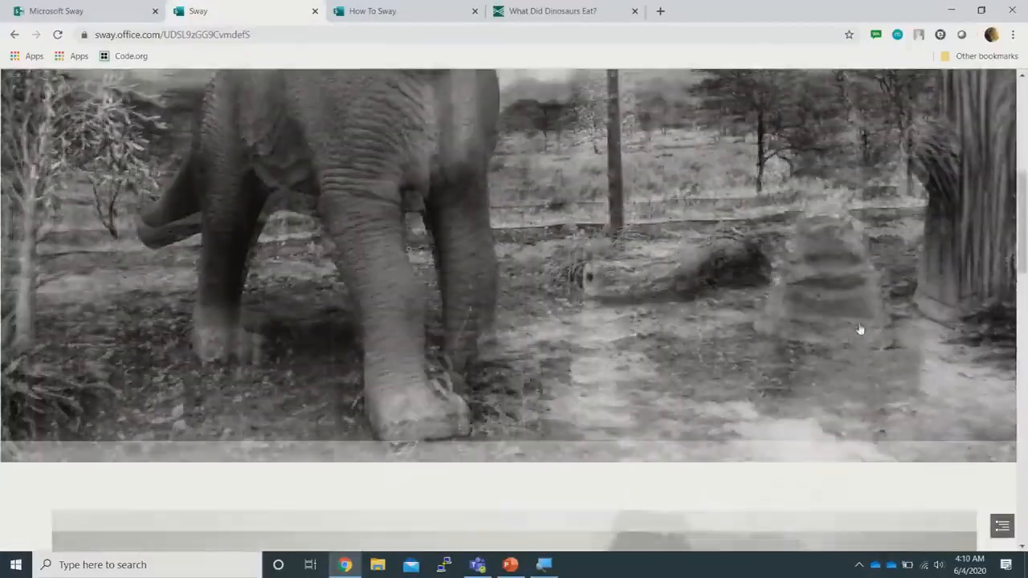
{"action": "scroll", "coordinate": [860, 329], "scroll_direction": "up", "scroll_amount": 5}
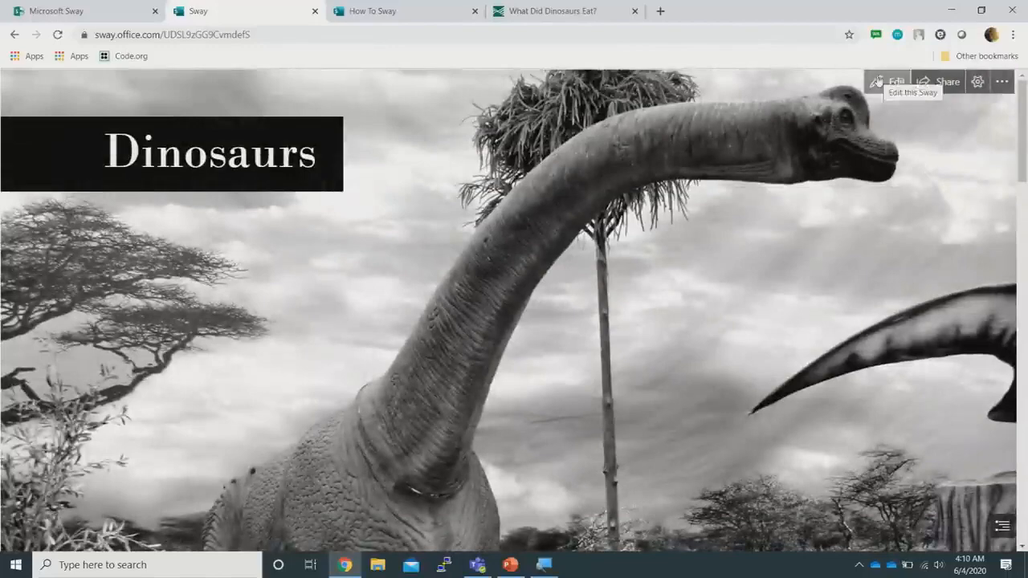
Return to editing and apply the green style with the white lower part to the Sway
{"action": "left_click", "coordinate": [881, 81]}
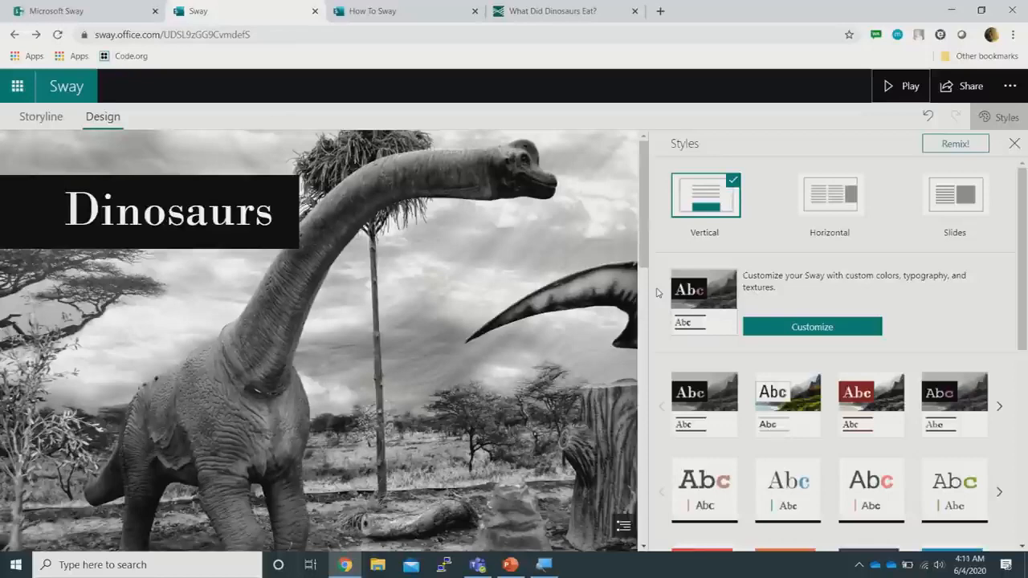
{"action": "scroll", "coordinate": [795, 313], "scroll_direction": "down", "scroll_amount": 5}
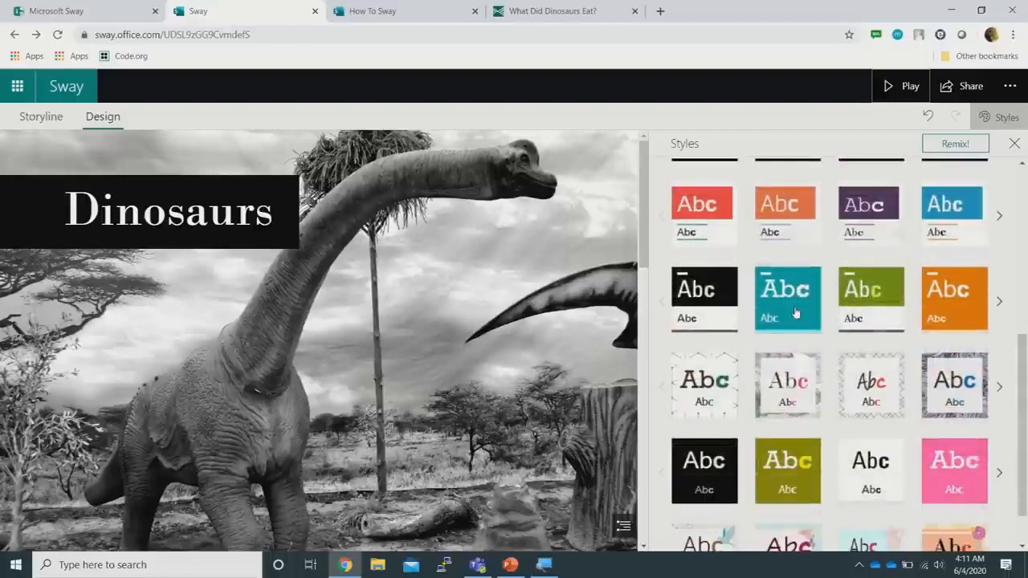
{"action": "left_click", "coordinate": [896, 295]}
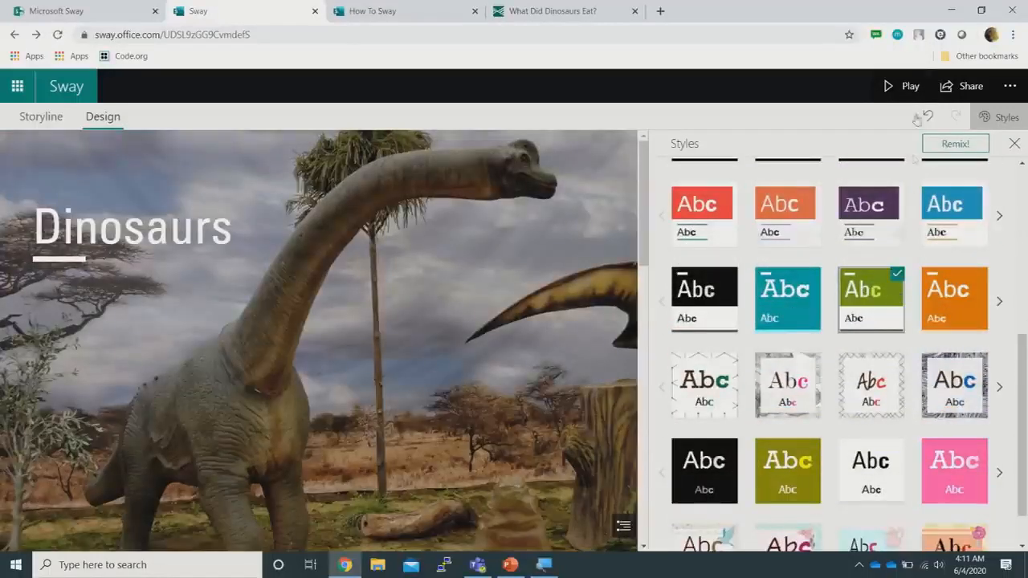
Play the Sway and go through it to the end and back to review the green style
{"action": "left_click", "coordinate": [906, 86]}
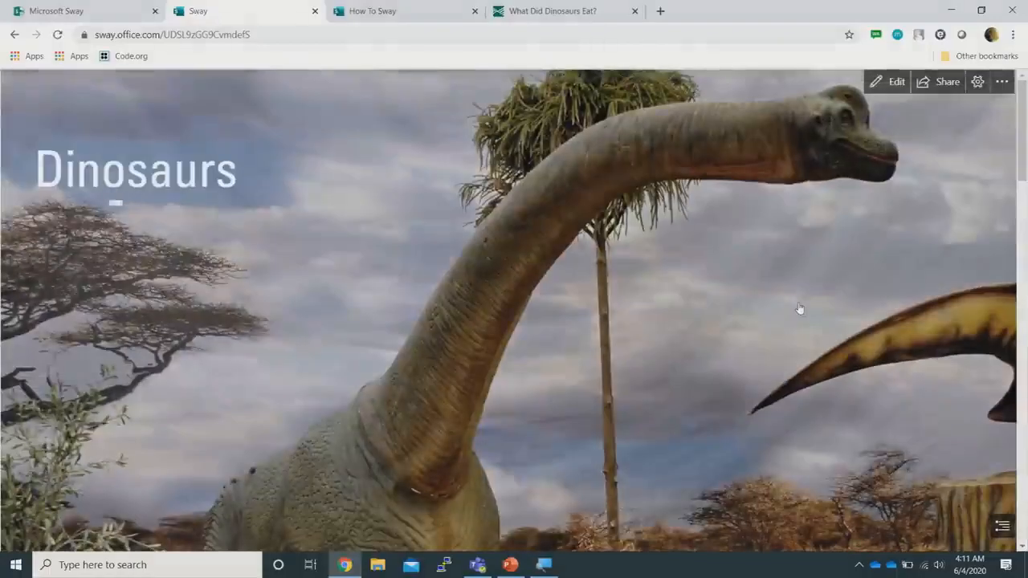
{"action": "scroll", "coordinate": [799, 309], "scroll_direction": "down", "scroll_amount": 5}
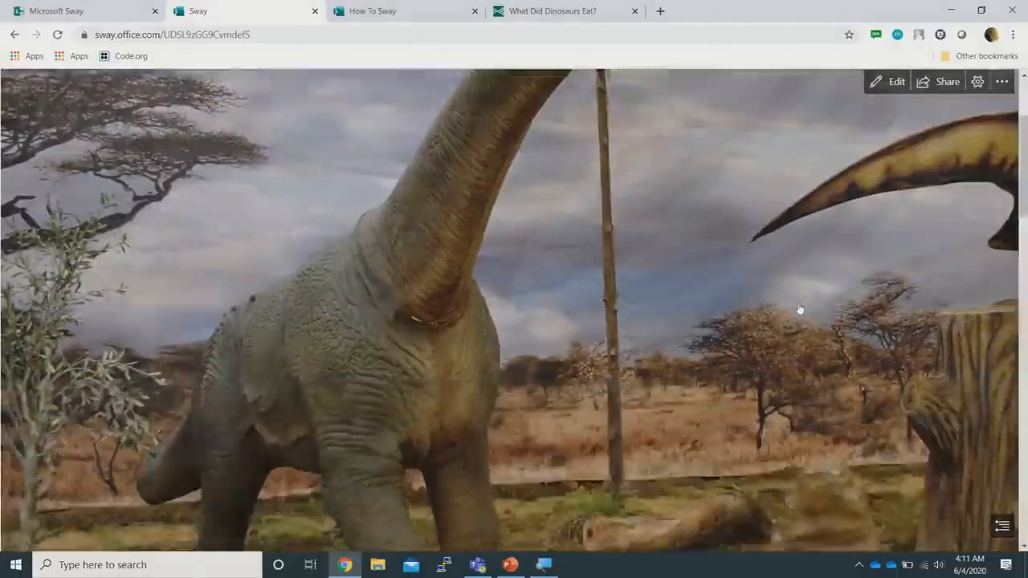
{"action": "scroll", "coordinate": [800, 308], "scroll_direction": "down", "scroll_amount": 4}
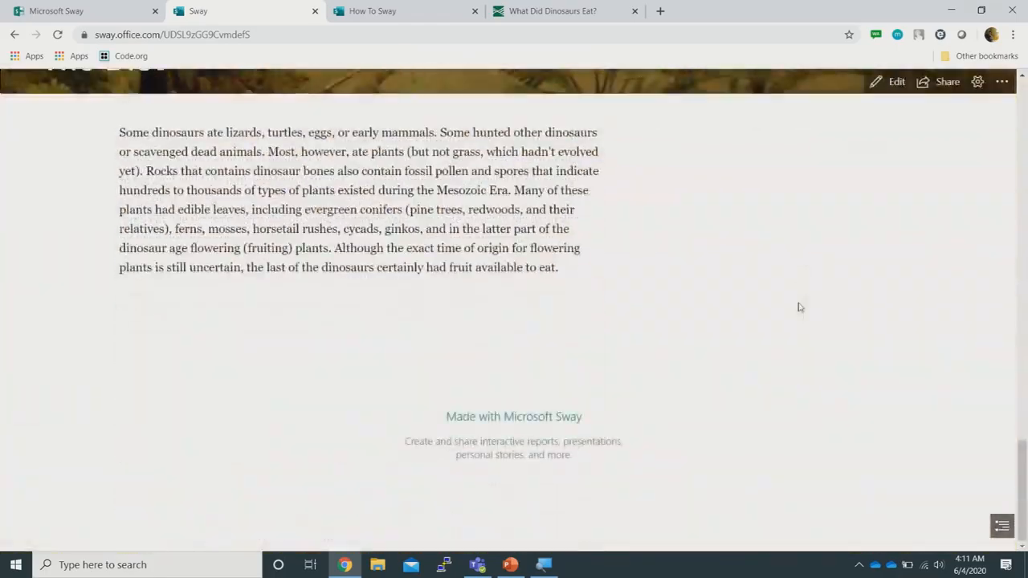
{"action": "scroll", "coordinate": [799, 309], "scroll_direction": "up", "scroll_amount": 5}
{"action": "scroll", "coordinate": [799, 308], "scroll_direction": "up", "scroll_amount": 5}
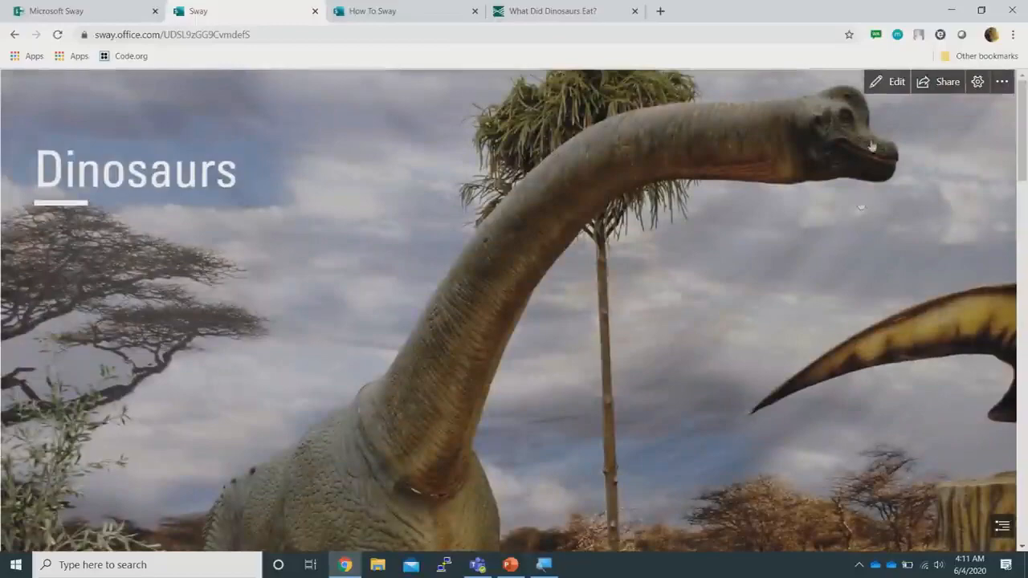
Return to the storyline and add a first-level heading "How they sleep" after the text of "The Diet" section
{"action": "left_click", "coordinate": [891, 83]}
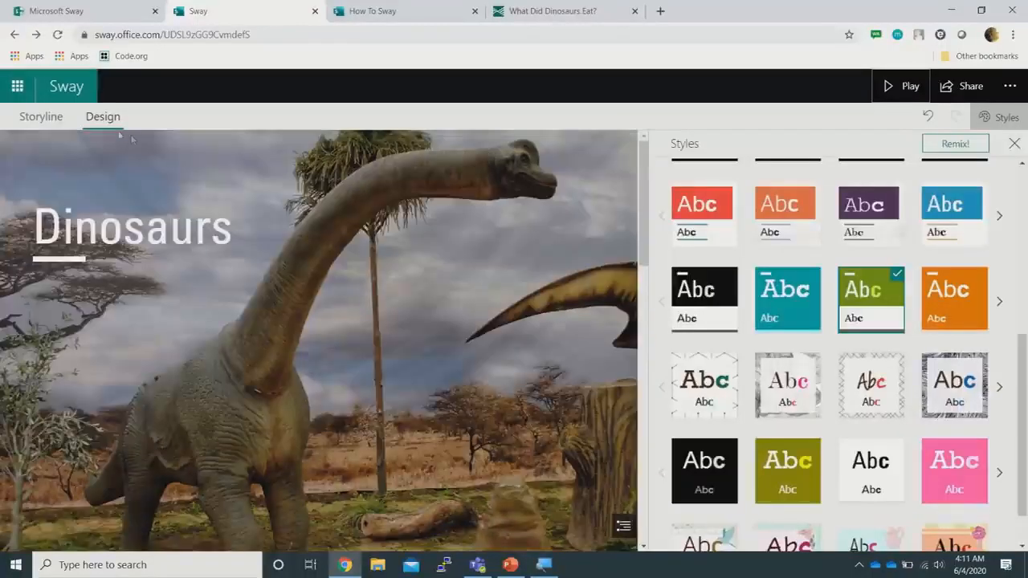
{"action": "left_click", "coordinate": [46, 121]}
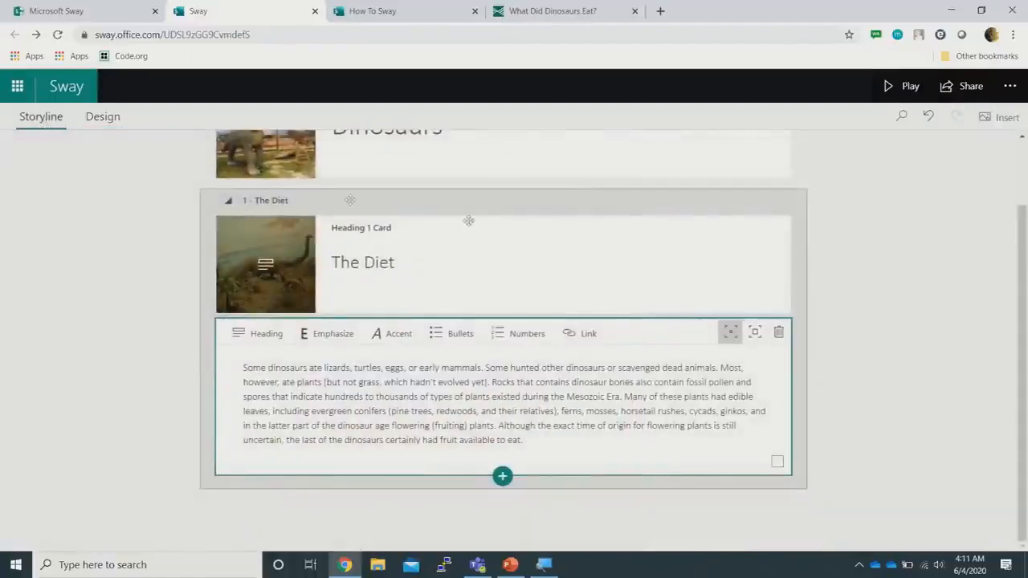
{"action": "scroll", "coordinate": [501, 241], "scroll_direction": "up", "scroll_amount": 2}
{"action": "scroll", "coordinate": [501, 244], "scroll_direction": "down", "scroll_amount": 1}
{"action": "scroll", "coordinate": [501, 244], "scroll_direction": "up", "scroll_amount": 1}
{"action": "scroll", "coordinate": [500, 244], "scroll_direction": "down", "scroll_amount": 1}
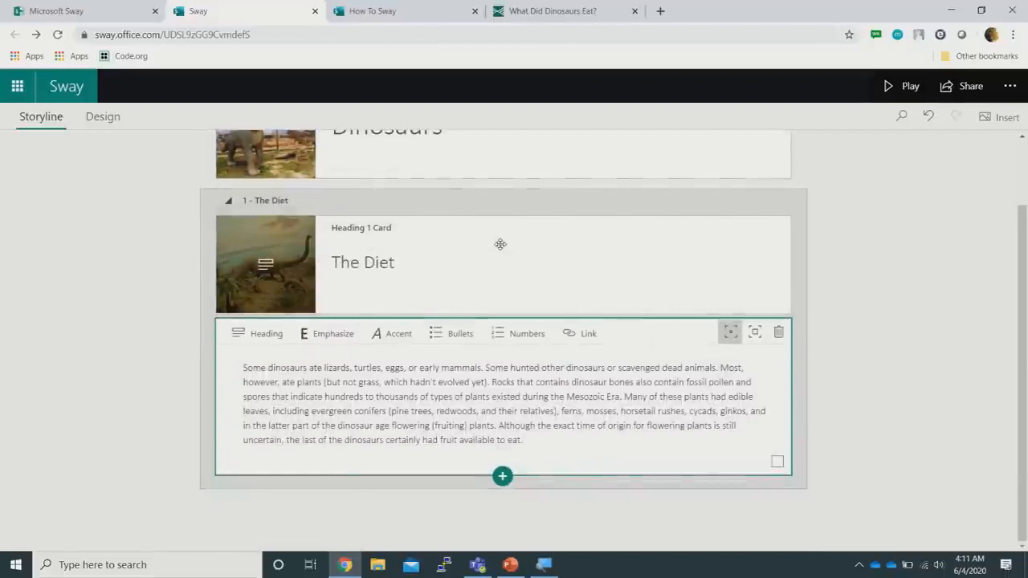
{"action": "left_click", "coordinate": [502, 478]}
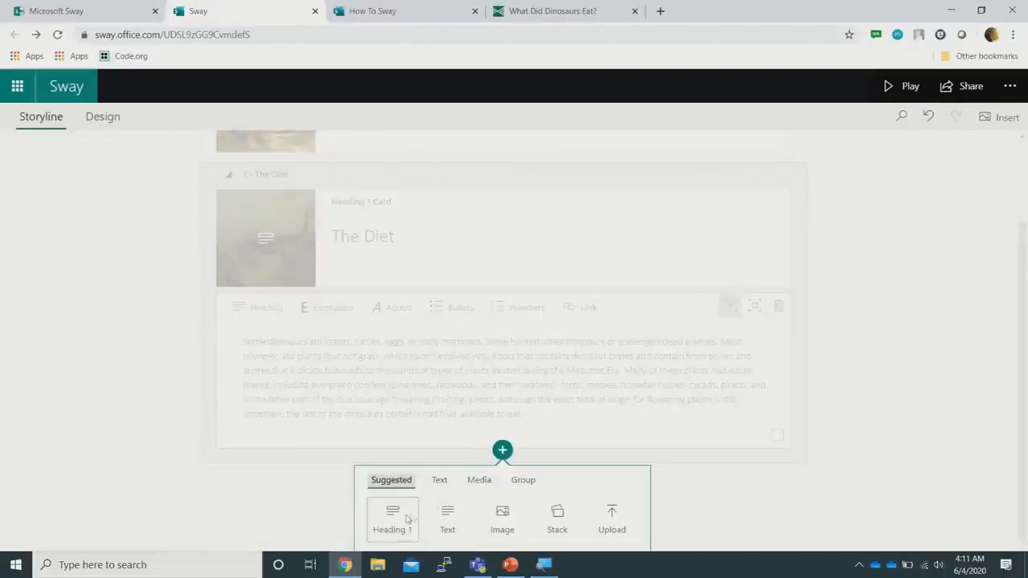
{"action": "left_click", "coordinate": [408, 513]}
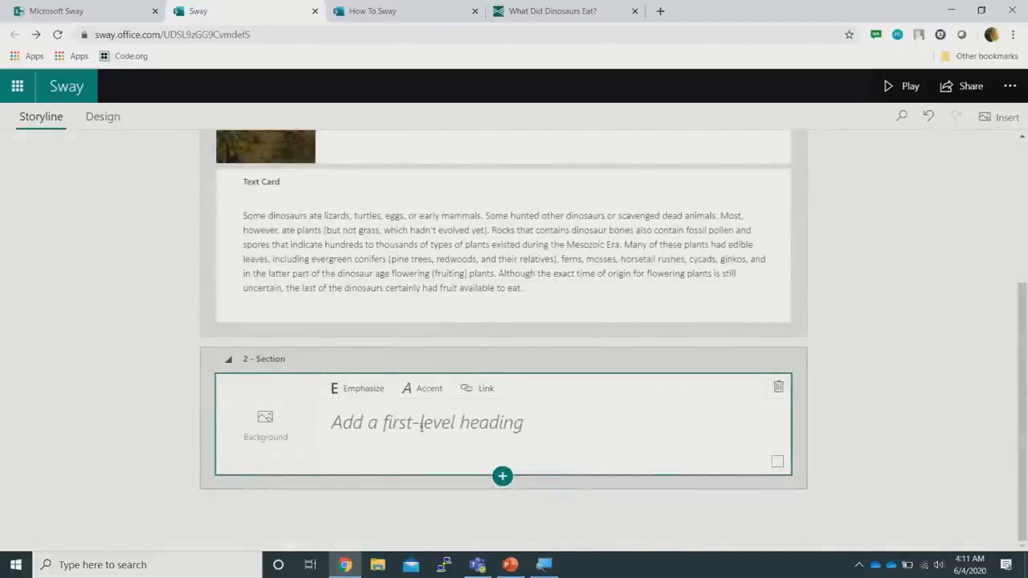
{"action": "left_click", "coordinate": [421, 427]}
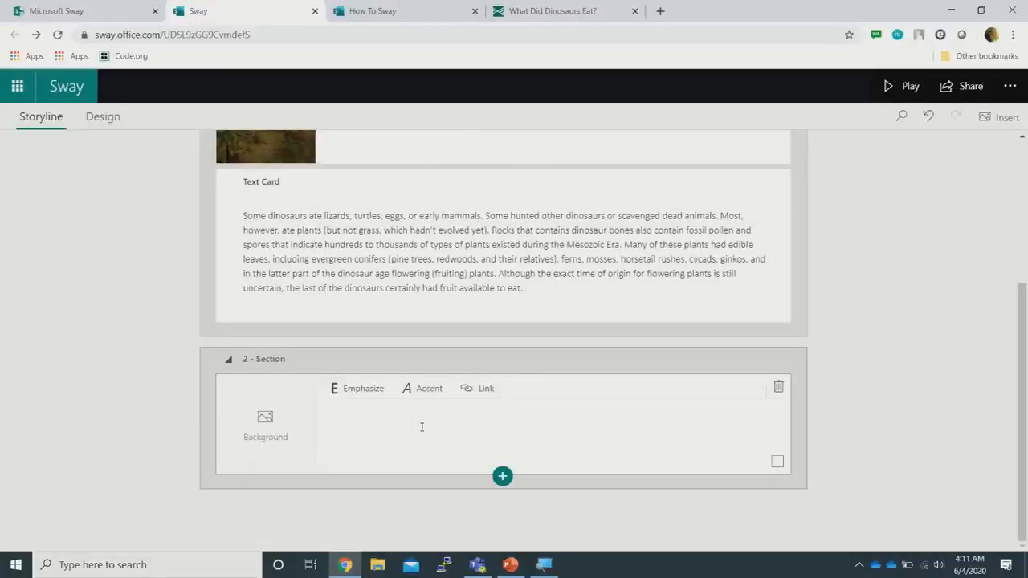
{"action": "type", "text": "How they sl"}
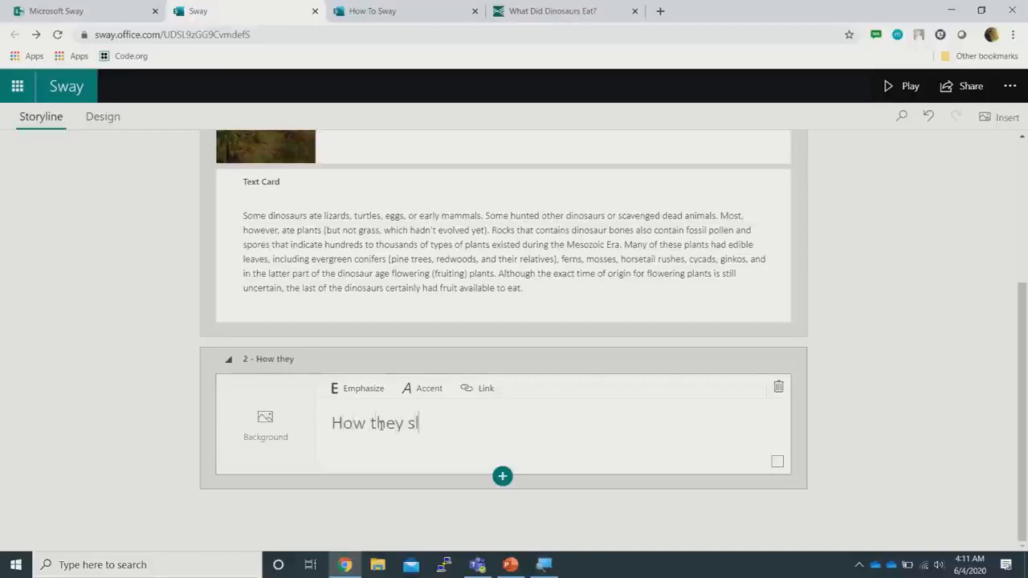
{"action": "type", "text": "eep"}
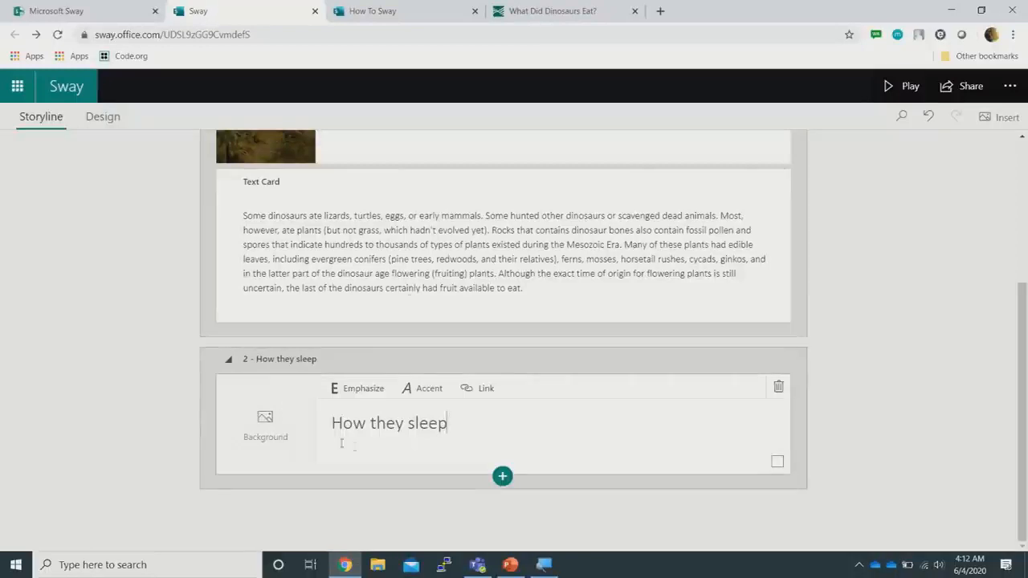
Browse the suggested dinosaur images and set the open-mouthed T. rex head among green leaves as the "How they sleep" heading's background
{"action": "left_click", "coordinate": [265, 424]}
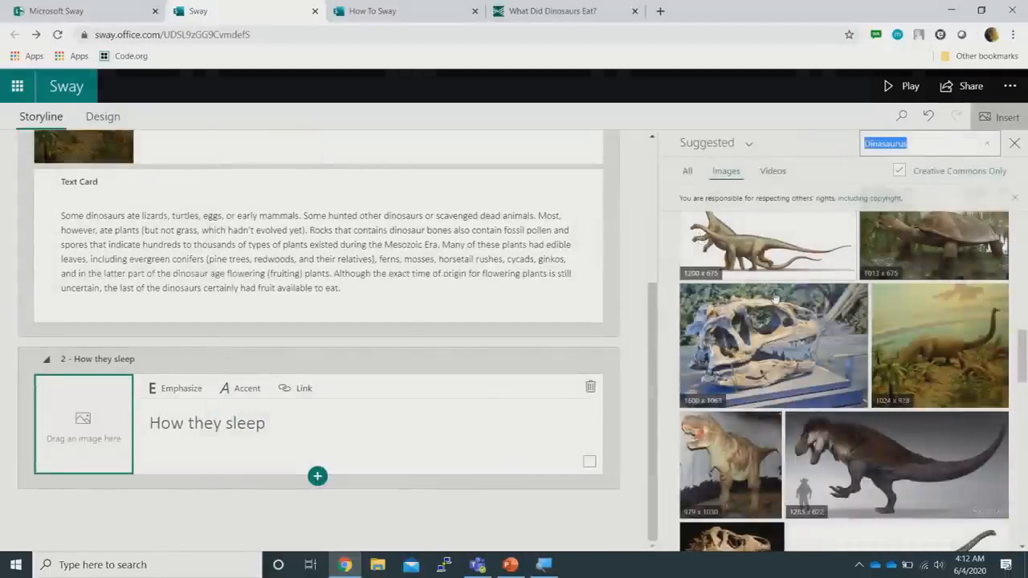
{"action": "scroll", "coordinate": [894, 342], "scroll_direction": "down", "scroll_amount": 4}
{"action": "scroll", "coordinate": [894, 342], "scroll_direction": "down", "scroll_amount": 6}
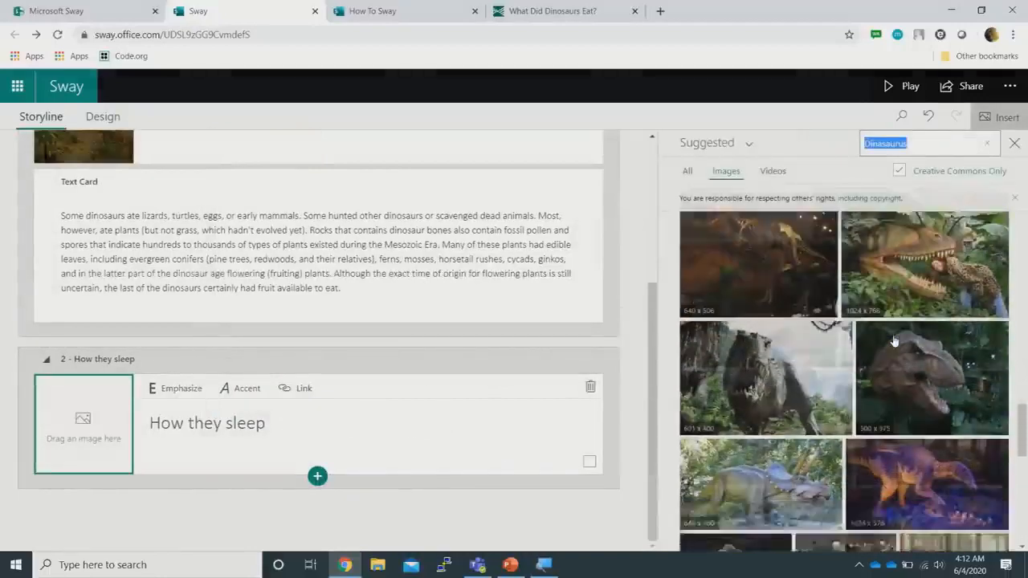
{"action": "scroll", "coordinate": [894, 342], "scroll_direction": "down", "scroll_amount": 5}
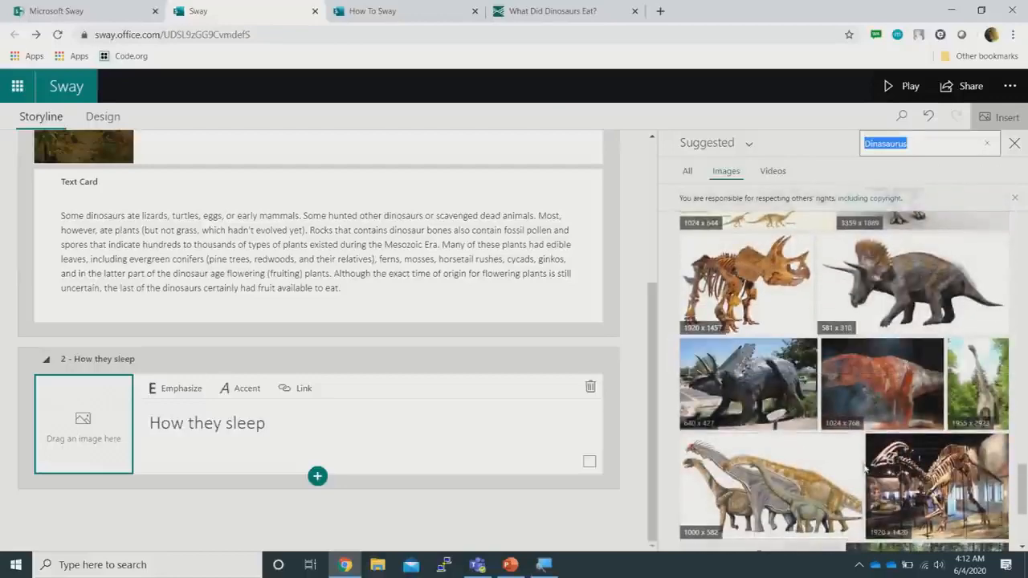
{"action": "scroll", "coordinate": [864, 469], "scroll_direction": "down", "scroll_amount": 4}
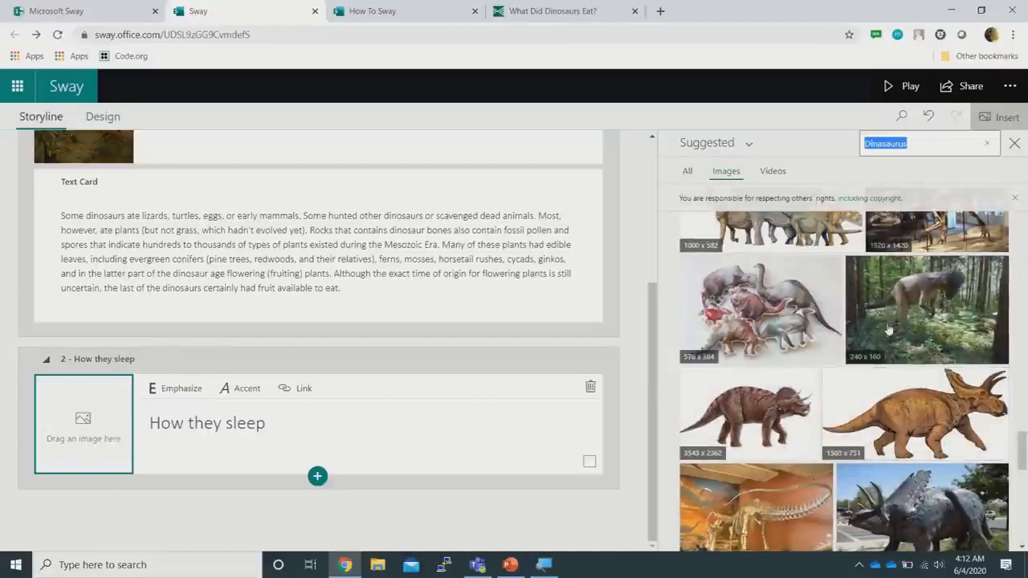
{"action": "scroll", "coordinate": [889, 329], "scroll_direction": "down", "scroll_amount": 10}
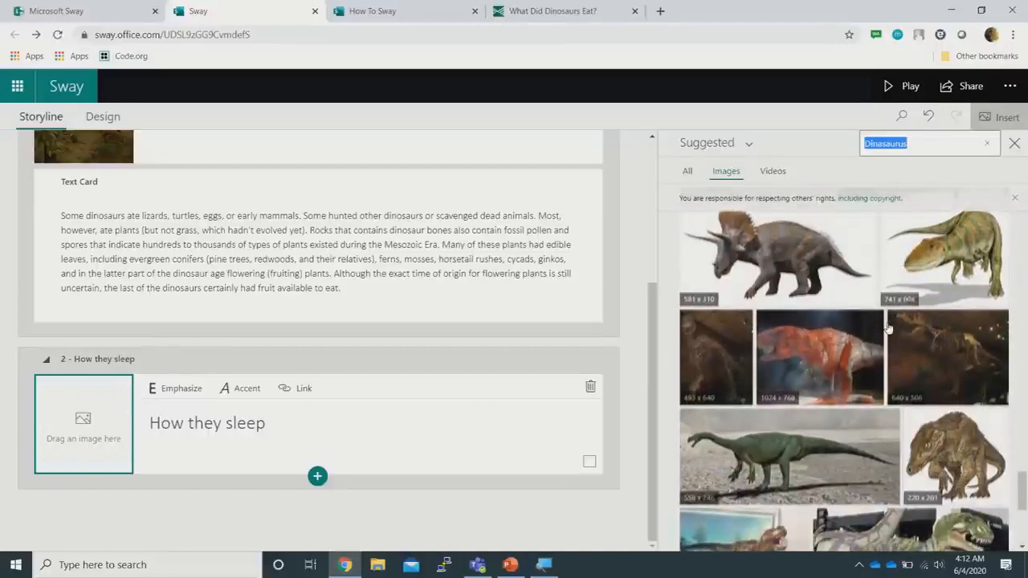
{"action": "scroll", "coordinate": [888, 328], "scroll_direction": "down", "scroll_amount": 2}
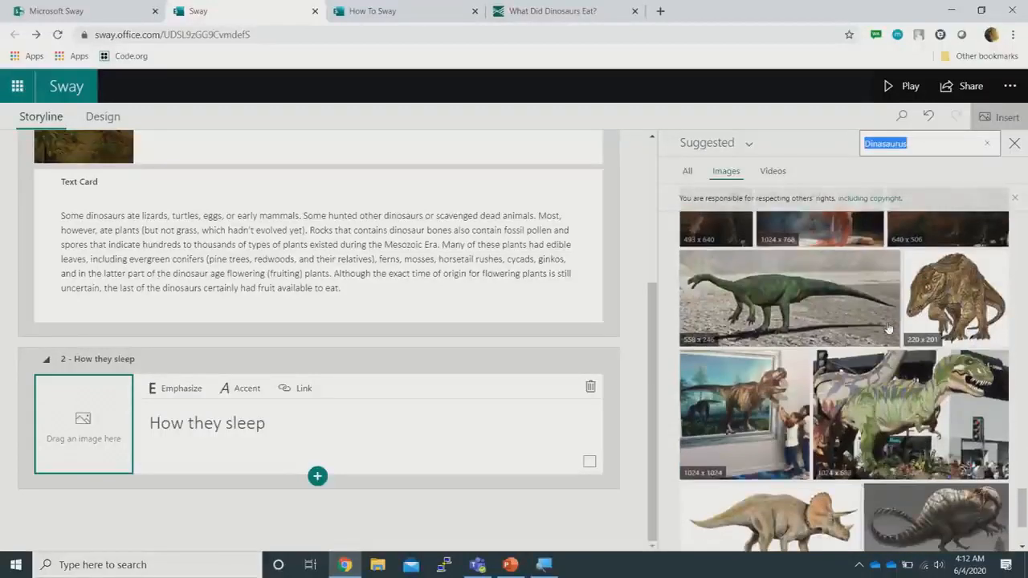
{"action": "scroll", "coordinate": [889, 329], "scroll_direction": "down", "scroll_amount": 5}
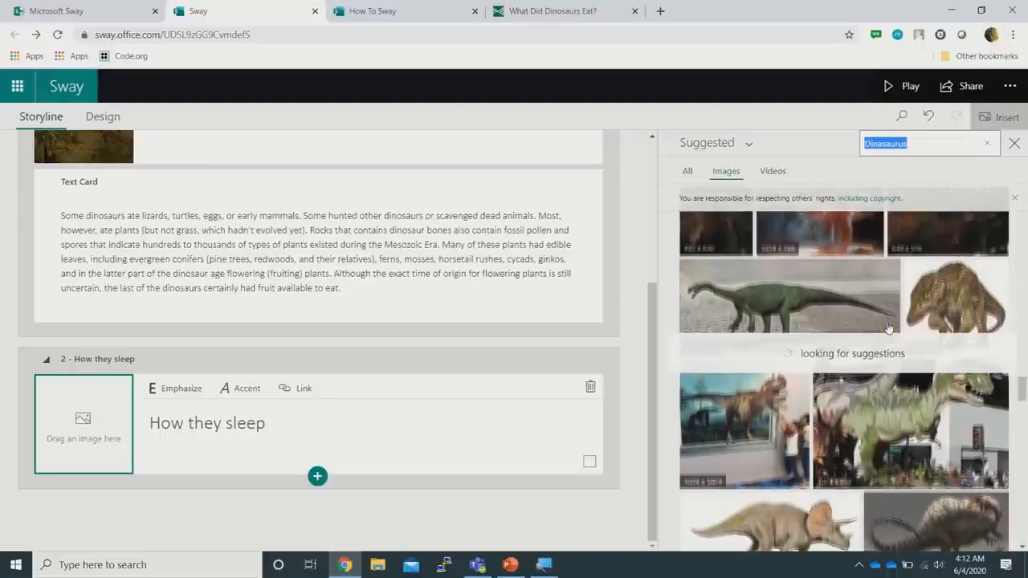
{"action": "scroll", "coordinate": [888, 330], "scroll_direction": "up", "scroll_amount": 2}
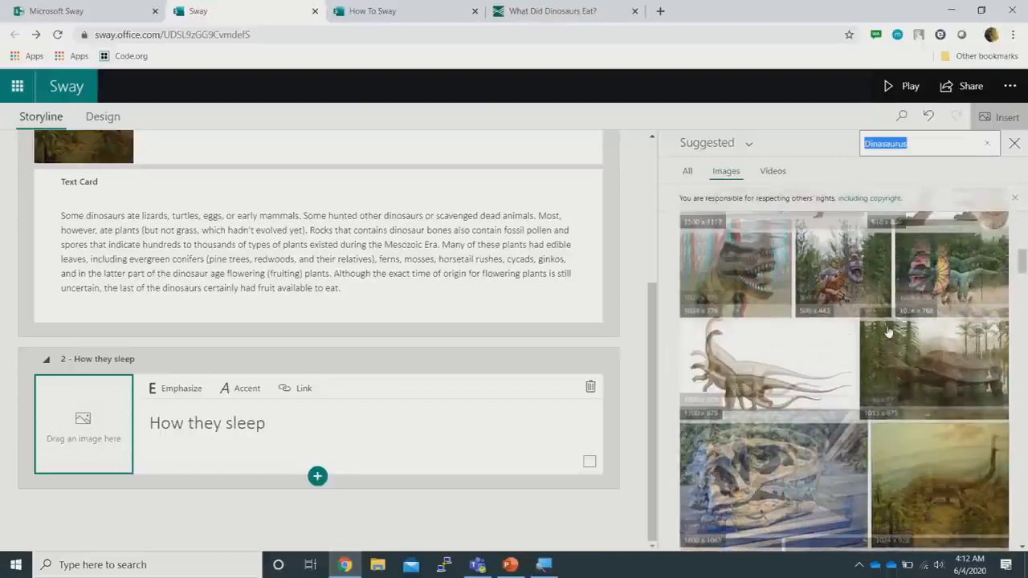
{"action": "scroll", "coordinate": [889, 330], "scroll_direction": "up", "scroll_amount": 3}
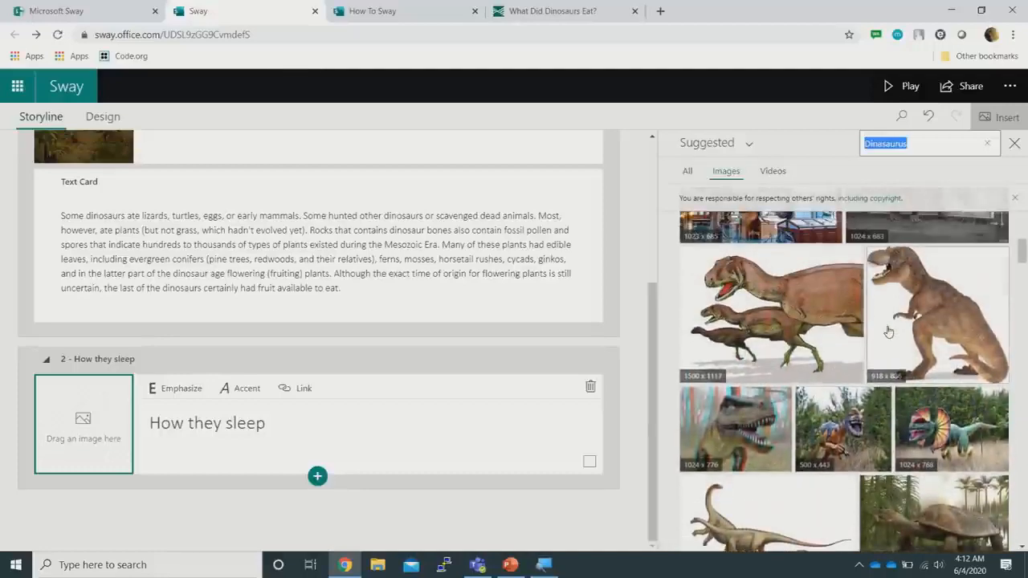
{"action": "scroll", "coordinate": [889, 332], "scroll_direction": "up", "scroll_amount": 2}
{"action": "scroll", "coordinate": [889, 332], "scroll_direction": "up", "scroll_amount": 4}
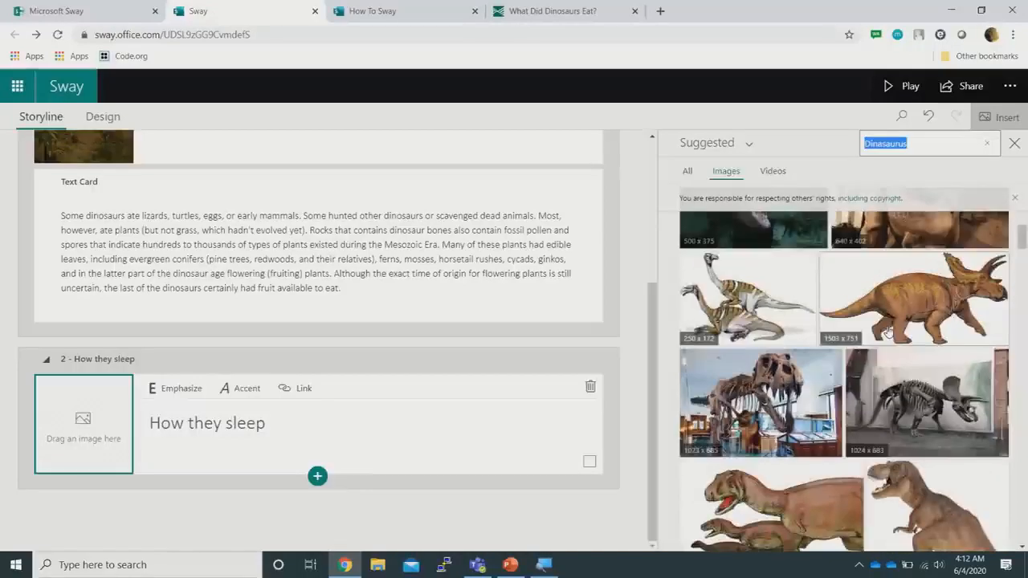
{"action": "scroll", "coordinate": [888, 331], "scroll_direction": "up", "scroll_amount": 2}
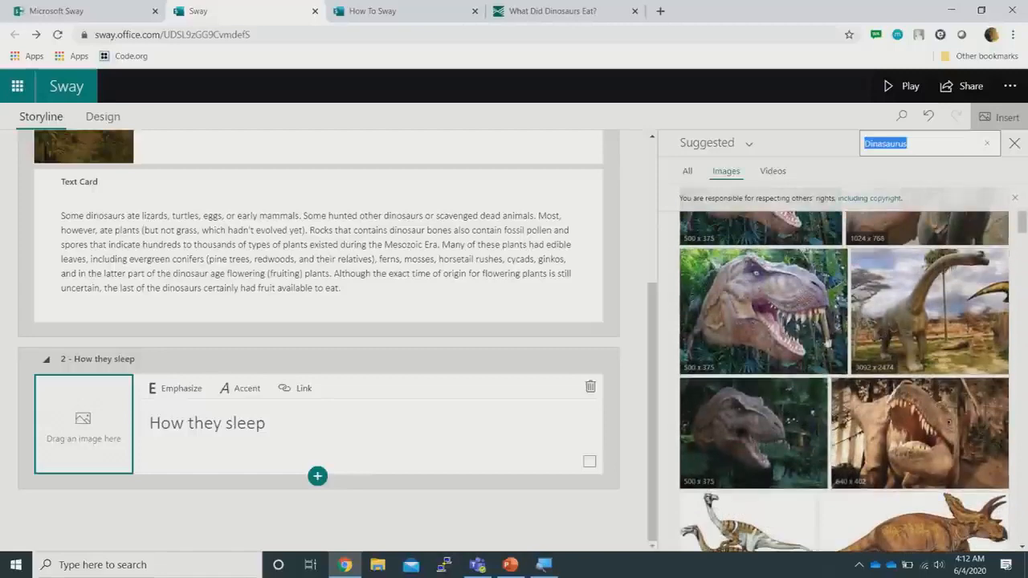
{"action": "left_click", "coordinate": [759, 303]}
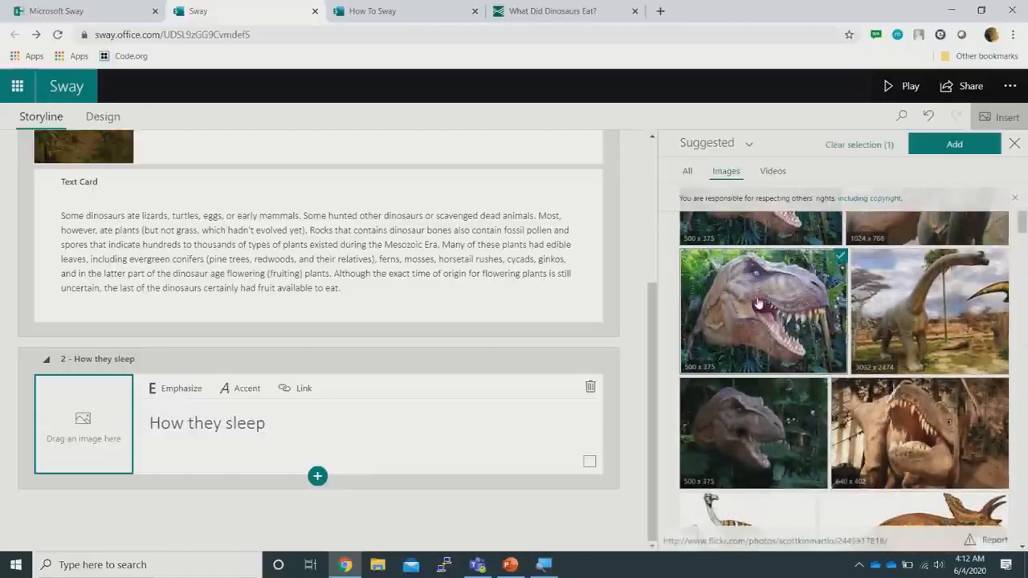
{"action": "left_click_drag", "start_coordinate": [758, 304], "coordinate": [103, 410]}
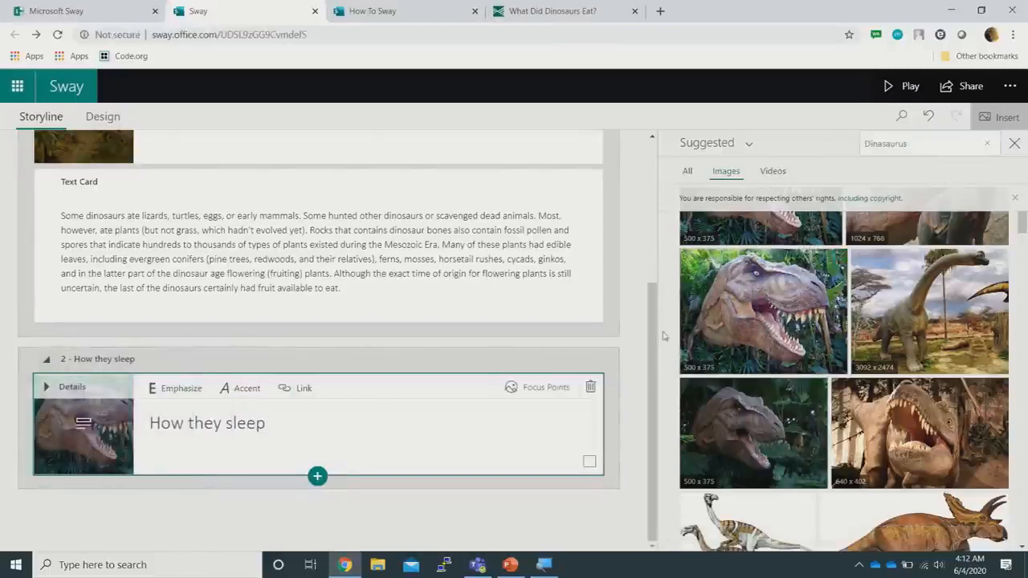
{"action": "left_click", "coordinate": [1015, 143]}
Play the Sway and go through it to review the new "How they sleep" section with its background image
{"action": "left_click", "coordinate": [905, 86]}
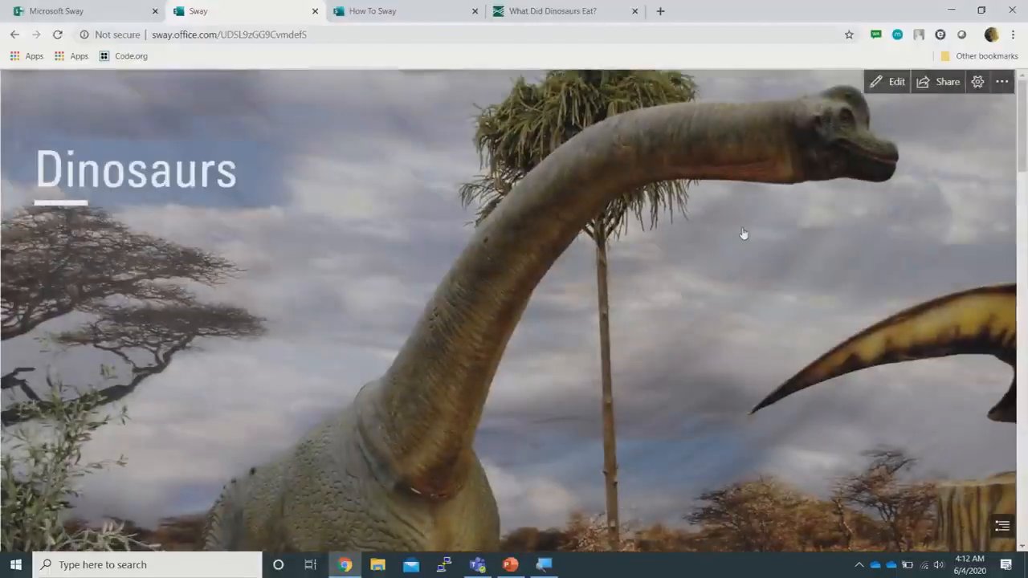
{"action": "scroll", "coordinate": [743, 234], "scroll_direction": "down", "scroll_amount": 3}
{"action": "scroll", "coordinate": [743, 233], "scroll_direction": "down", "scroll_amount": 5}
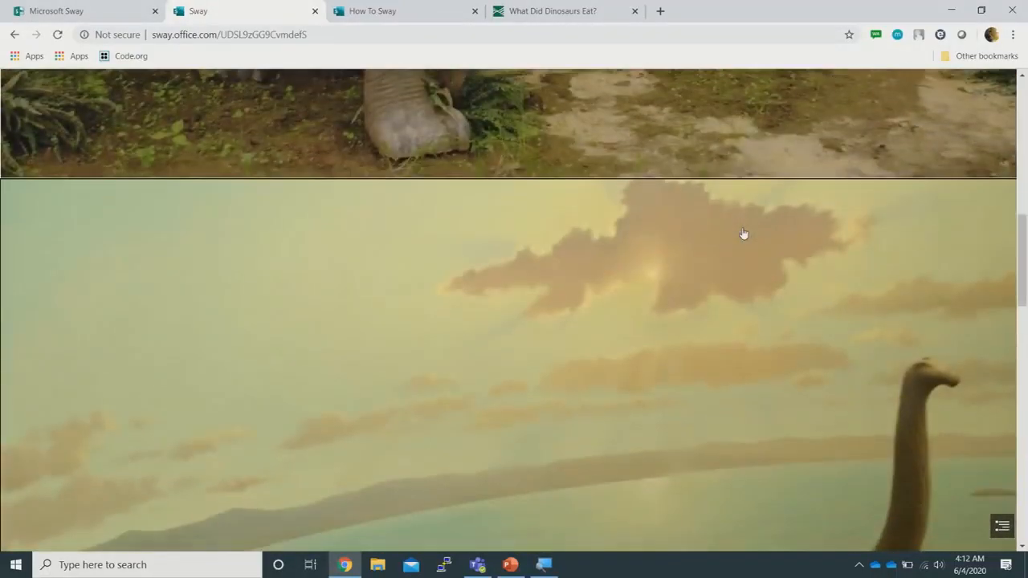
{"action": "scroll", "coordinate": [743, 234], "scroll_direction": "down", "scroll_amount": 10}
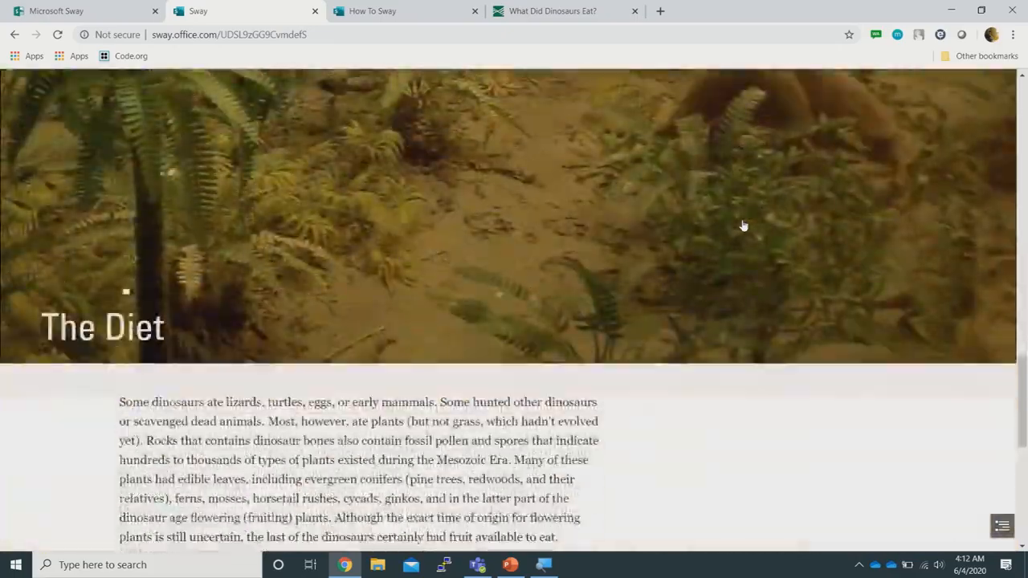
{"action": "scroll", "coordinate": [743, 225], "scroll_direction": "down", "scroll_amount": 2}
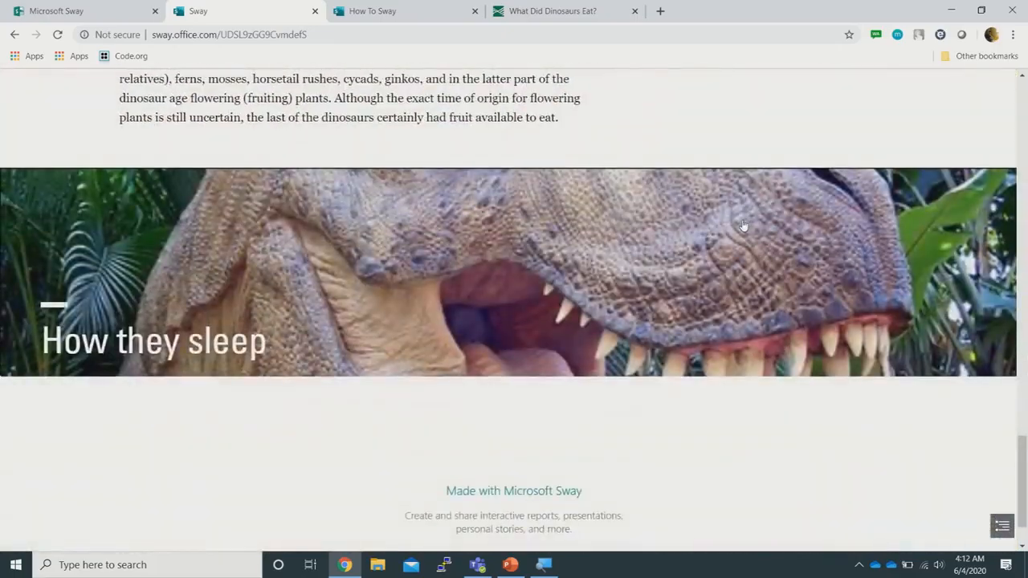
{"action": "scroll", "coordinate": [743, 226], "scroll_direction": "up", "scroll_amount": 10}
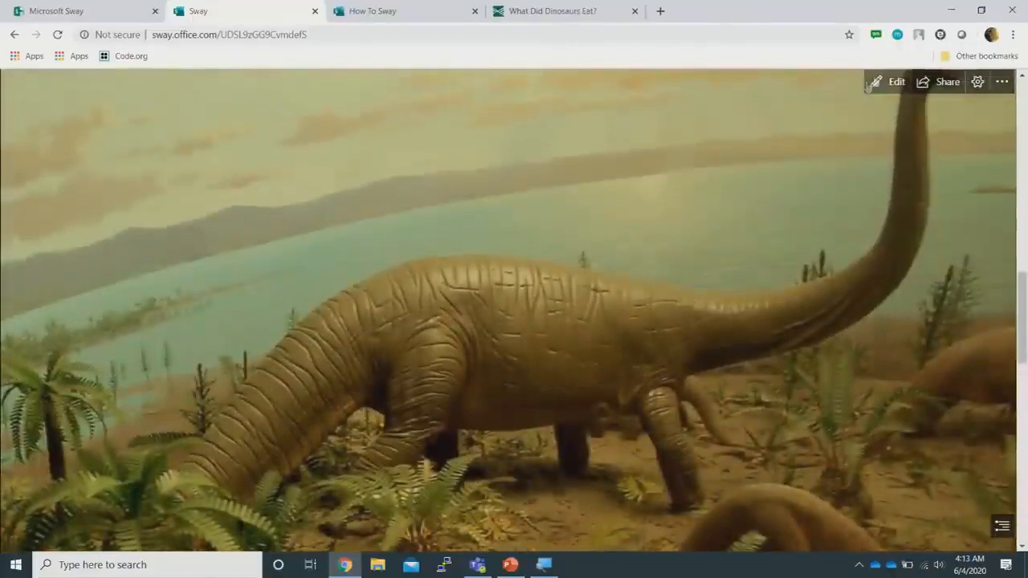
Return to editing and, in the focus points of "The Diet" heading's background image, turn off "The entire image is important"
{"action": "left_click", "coordinate": [890, 81]}
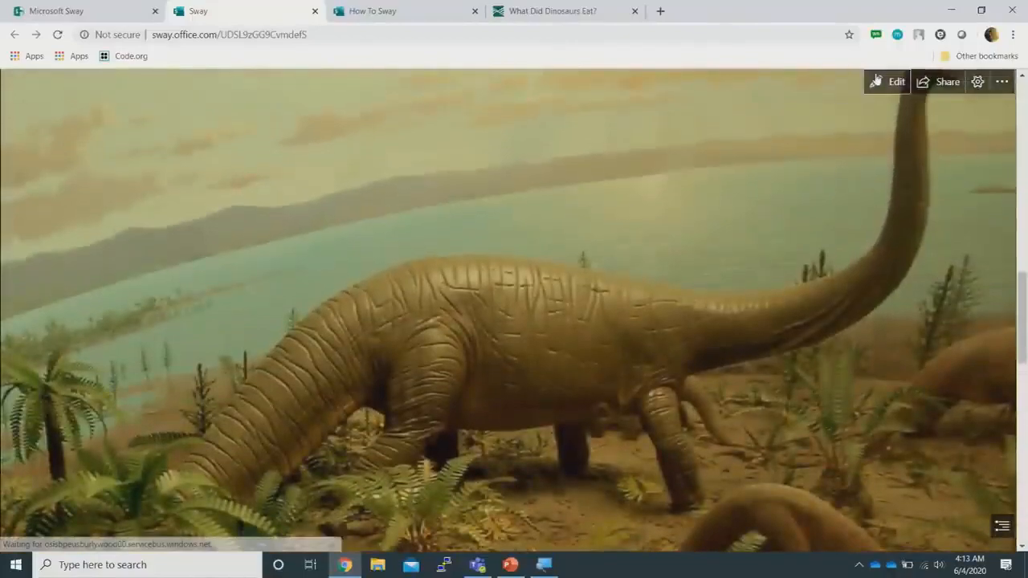
{"action": "scroll", "coordinate": [556, 193], "scroll_direction": "up", "scroll_amount": 3}
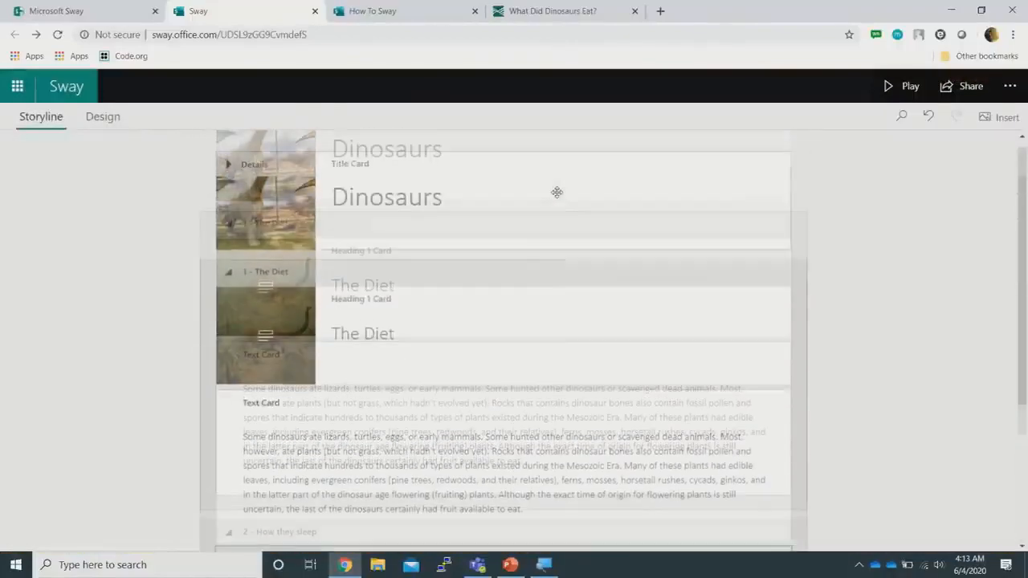
{"action": "left_click", "coordinate": [300, 341]}
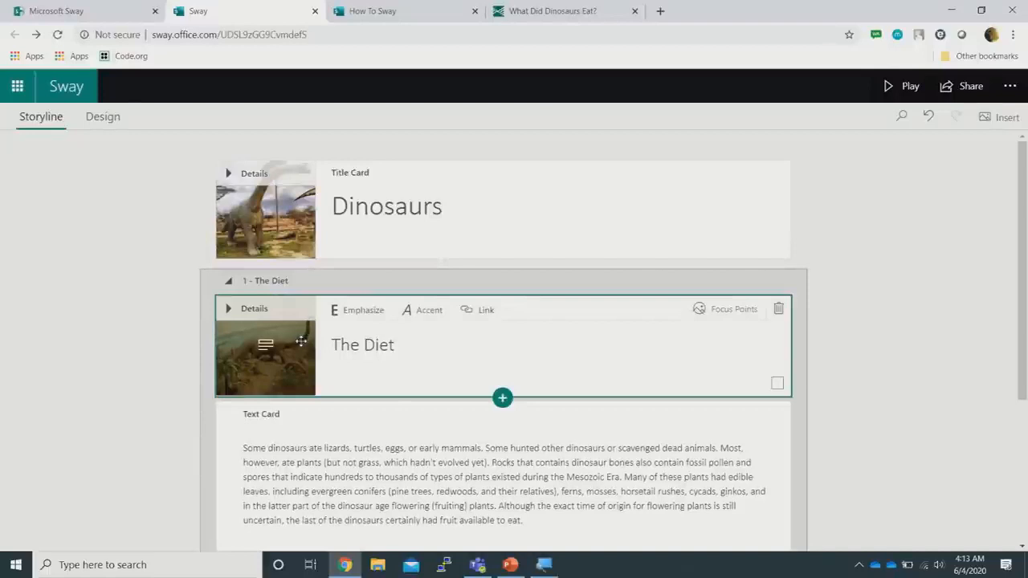
{"action": "left_click", "coordinate": [730, 314]}
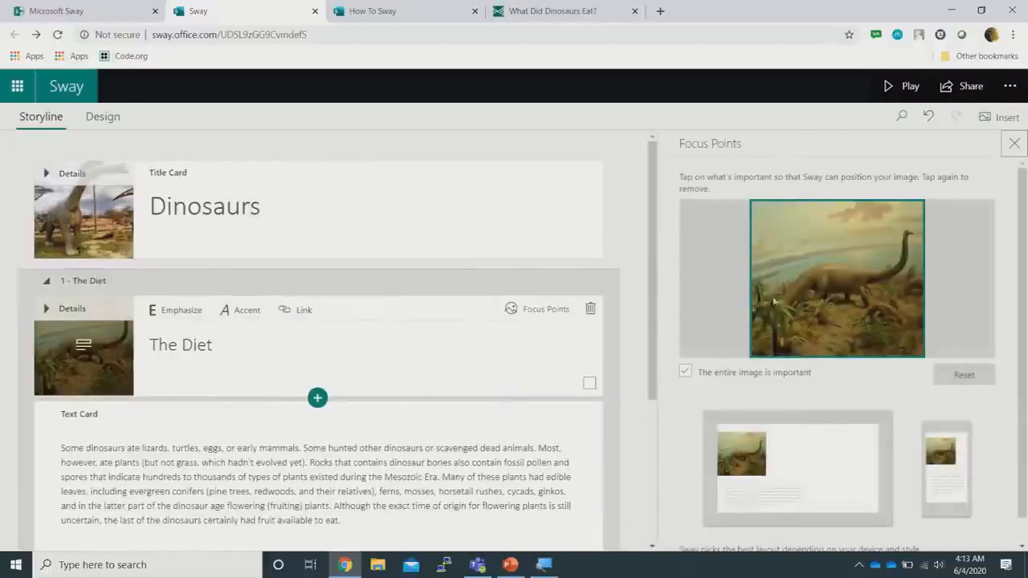
{"action": "left_click", "coordinate": [743, 374]}
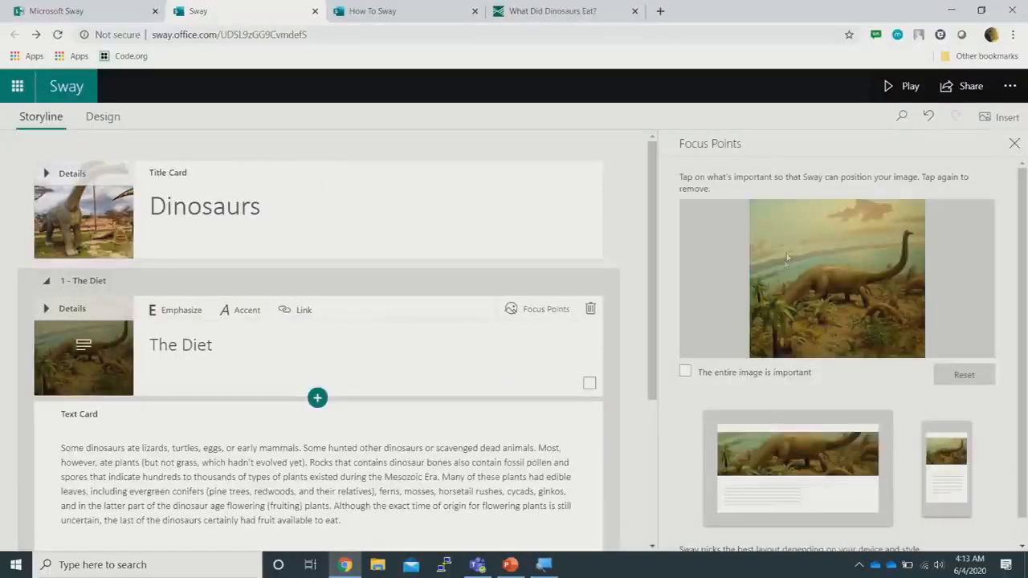
Play the Sway and go through it to review how "The Diet" heading's background image is displayed
{"action": "left_click", "coordinate": [892, 87]}
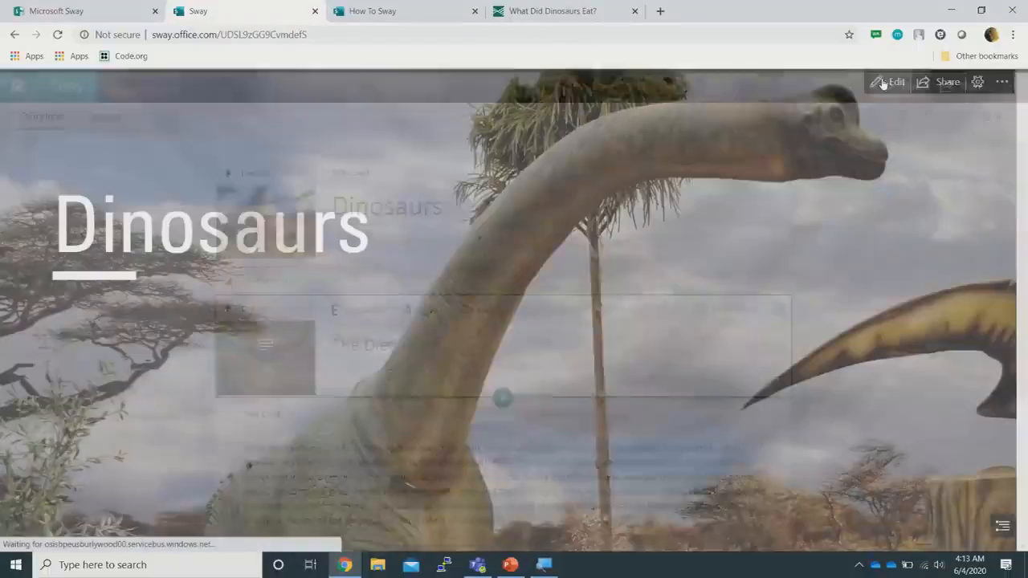
{"action": "scroll", "coordinate": [740, 231], "scroll_direction": "down", "scroll_amount": 10}
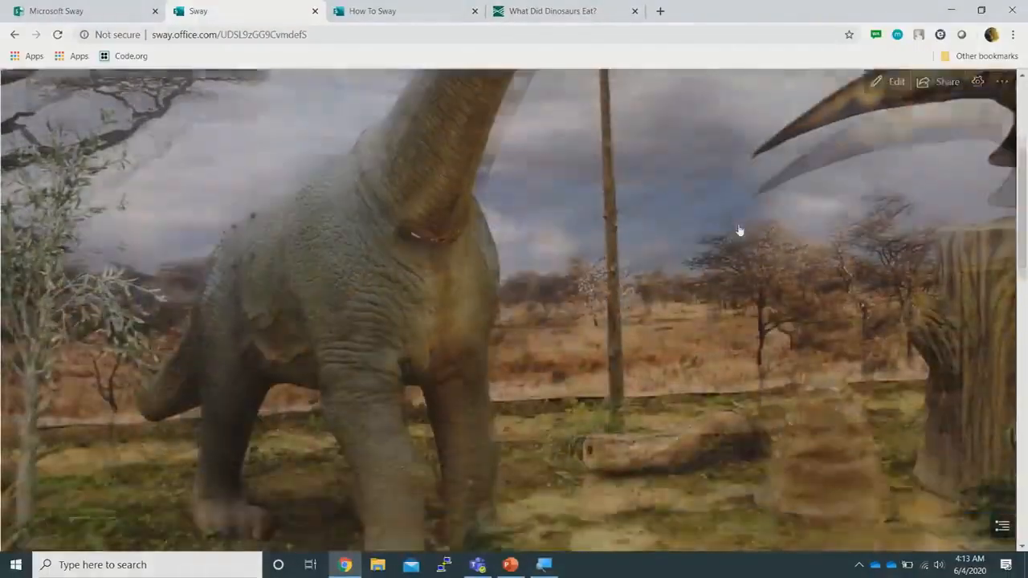
{"action": "scroll", "coordinate": [739, 231], "scroll_direction": "down", "scroll_amount": 5}
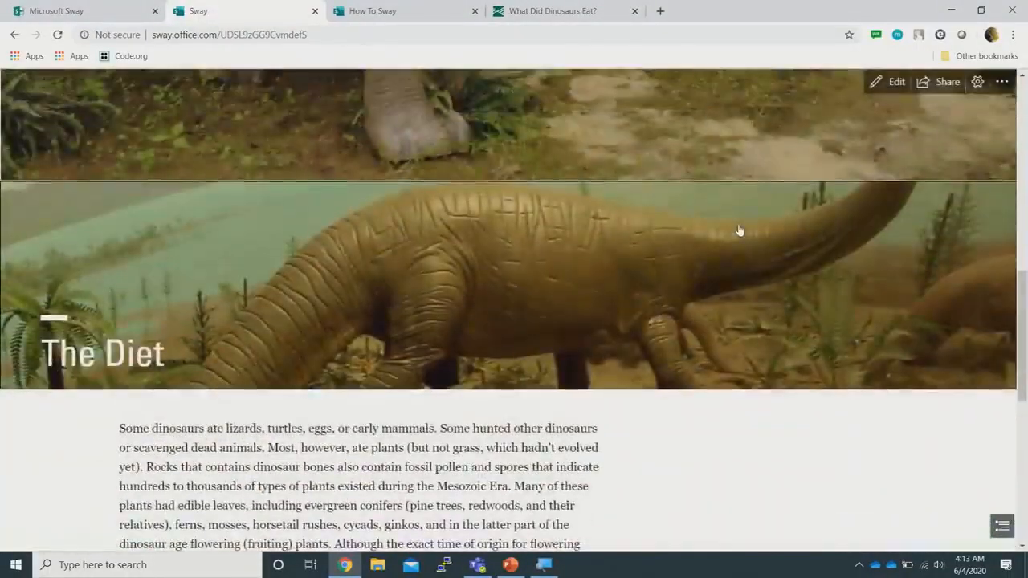
{"action": "scroll", "coordinate": [739, 231], "scroll_direction": "up", "scroll_amount": 15}
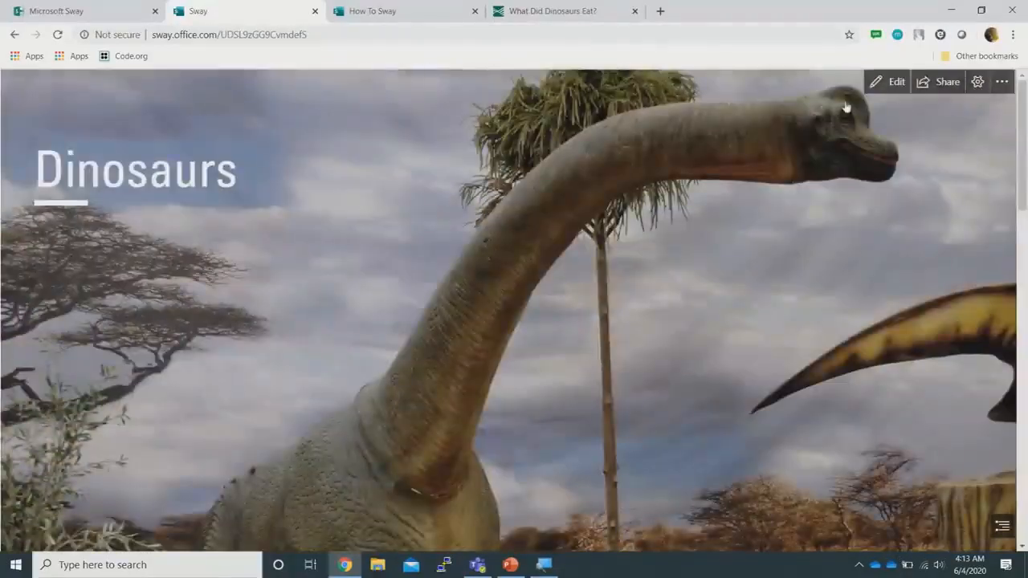
Return to editing and, in the focus points of the "Dinosaurs" title card's background image, turn off "The entire image is important"
{"action": "left_click", "coordinate": [878, 84]}
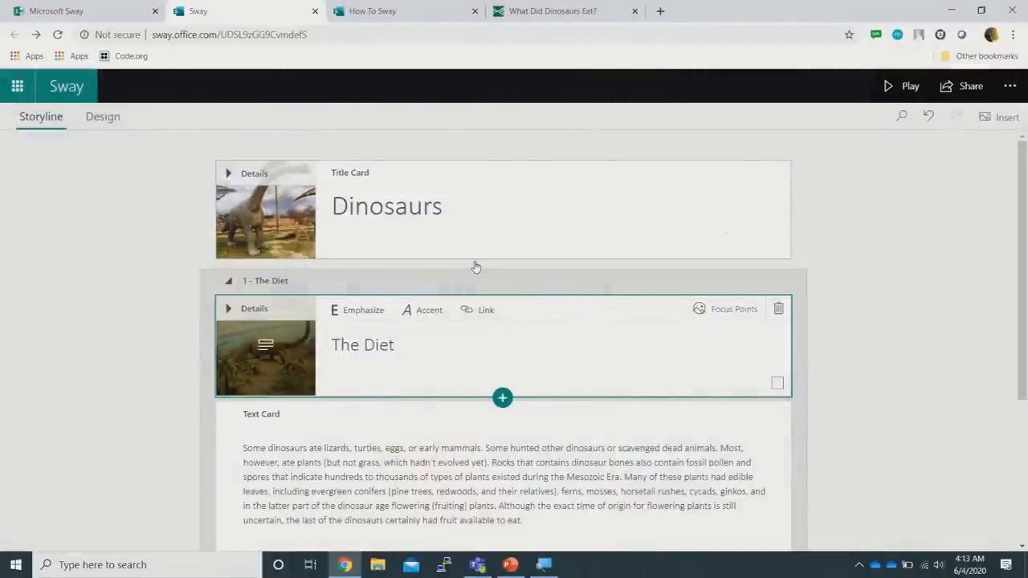
{"action": "left_click", "coordinate": [267, 206]}
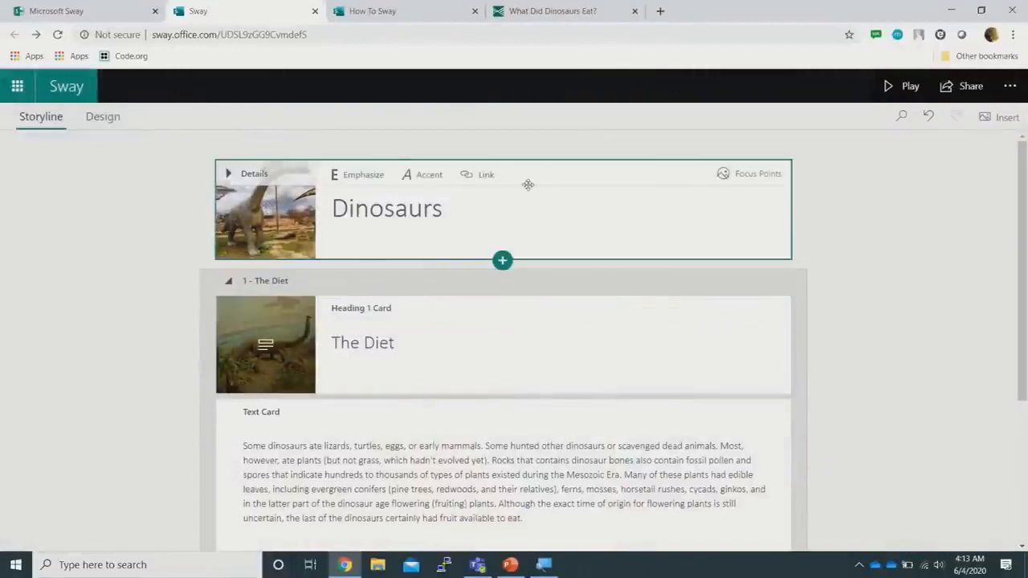
{"action": "left_click", "coordinate": [751, 174]}
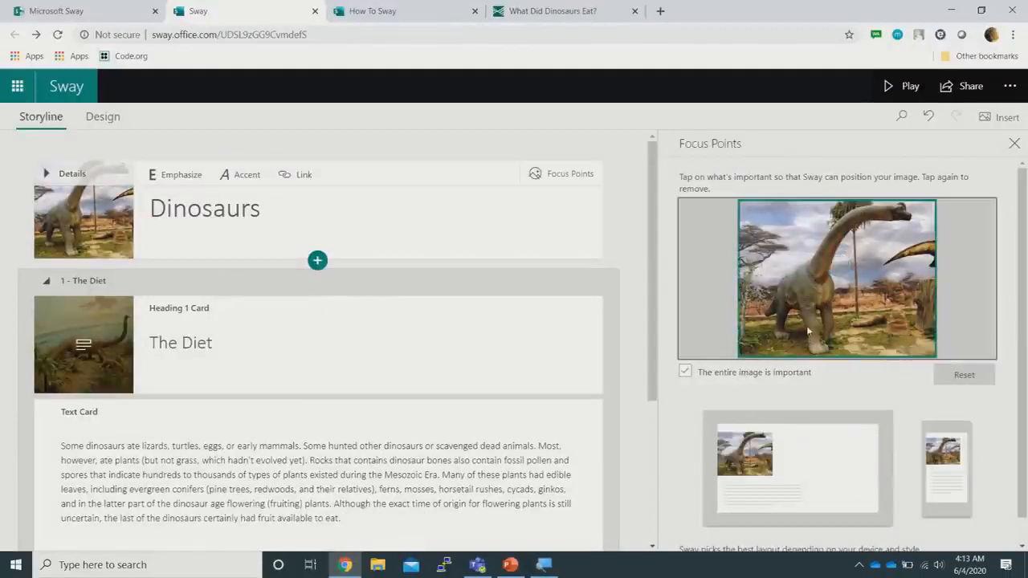
{"action": "left_click", "coordinate": [840, 280]}
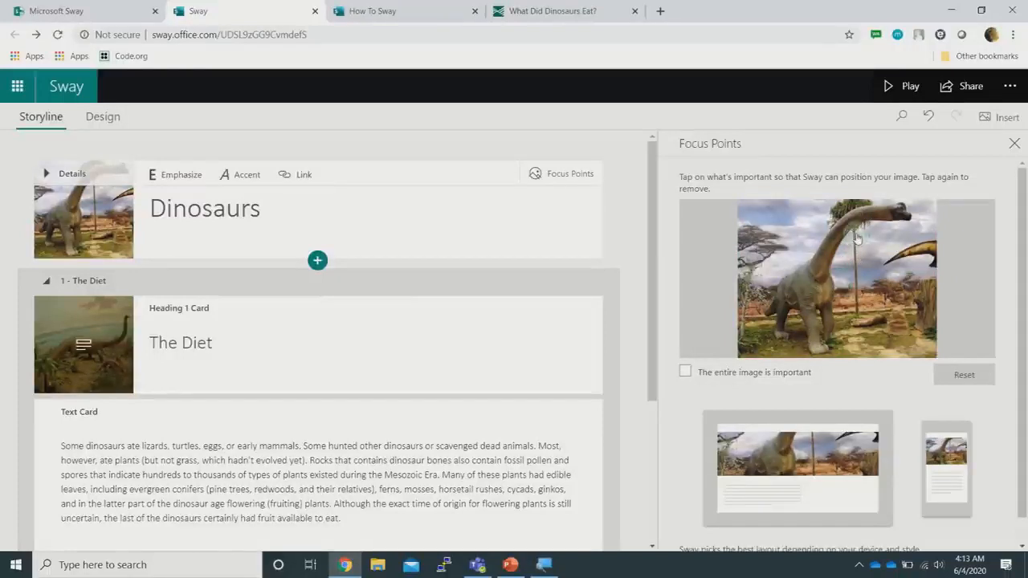
Try several focus point positions on the title image and leave a single point on the long-necked dinosaur's upper neck
{"action": "left_click", "coordinate": [854, 236]}
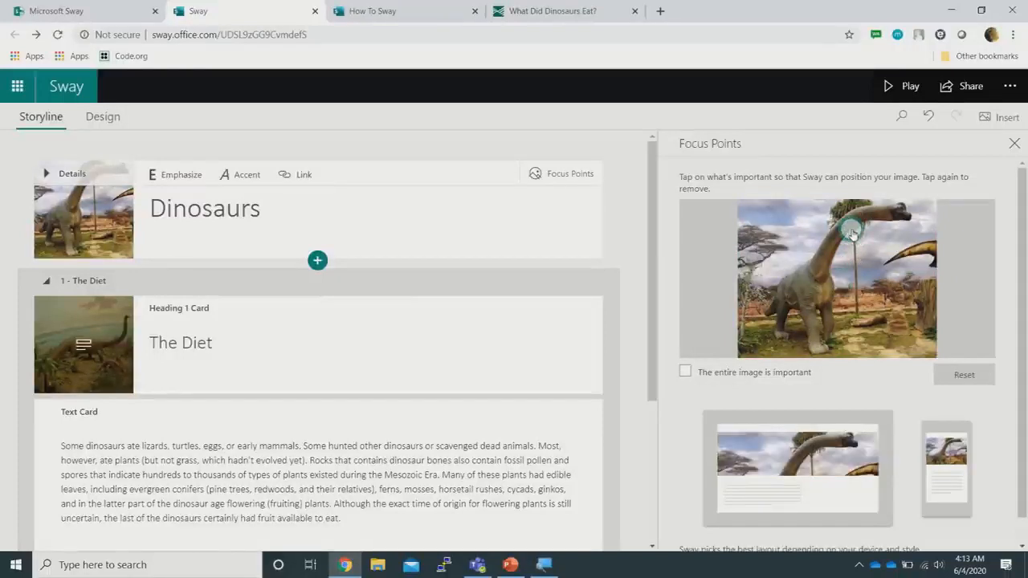
{"action": "left_click", "coordinate": [860, 217]}
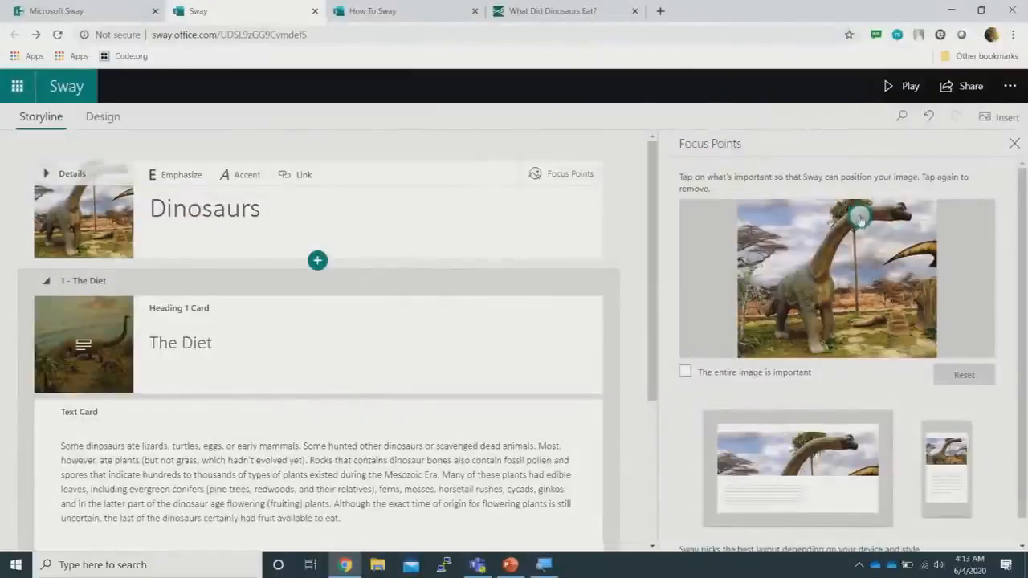
{"action": "left_click", "coordinate": [860, 217]}
{"action": "left_click", "coordinate": [836, 243]}
{"action": "left_click", "coordinate": [837, 243]}
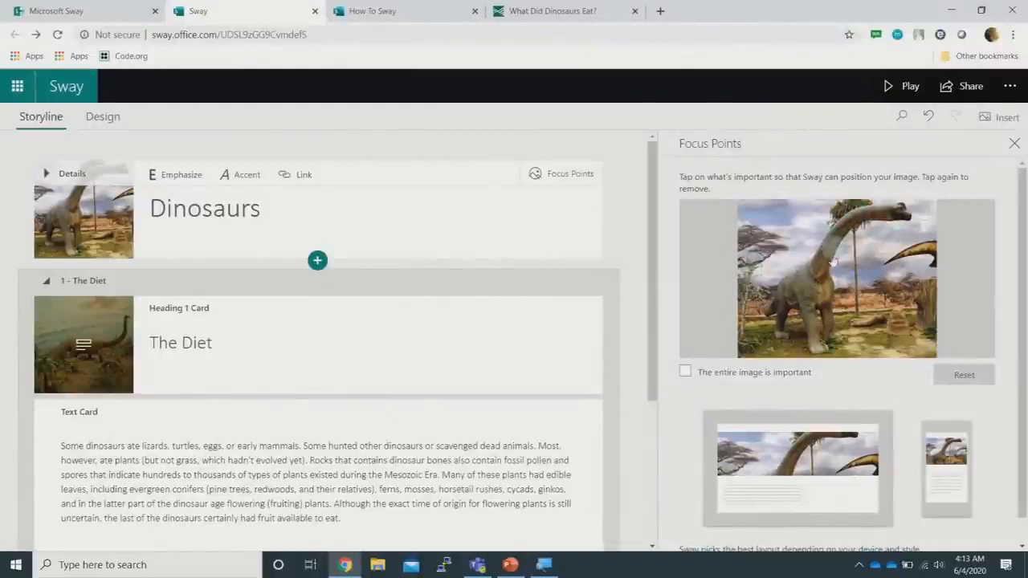
{"action": "left_click", "coordinate": [822, 295]}
{"action": "left_click_drag", "start_coordinate": [822, 295], "coordinate": [863, 229]}
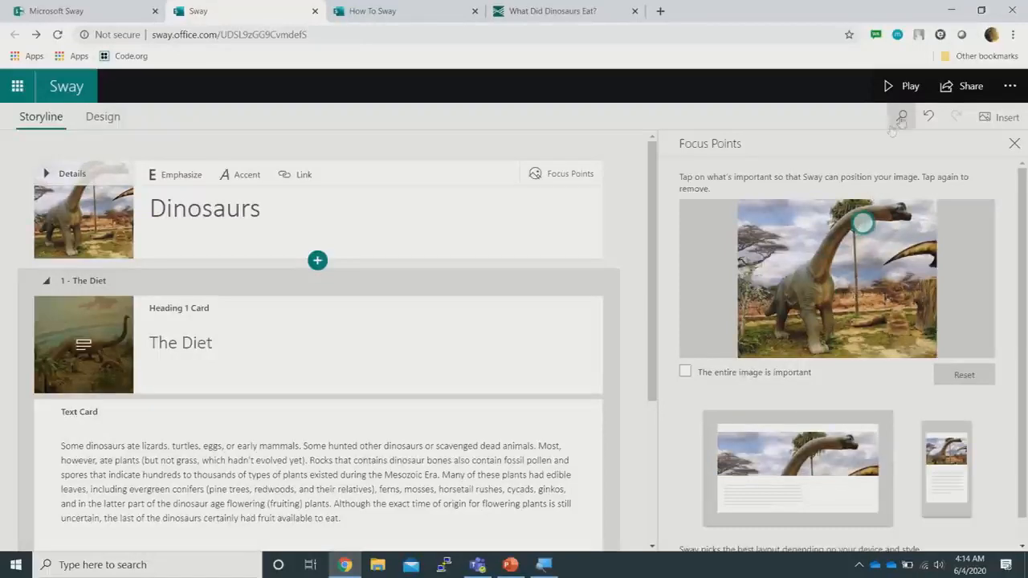
Play the Sway and review the title image and both sections through to the end, then return to its beginning
{"action": "left_click", "coordinate": [906, 87]}
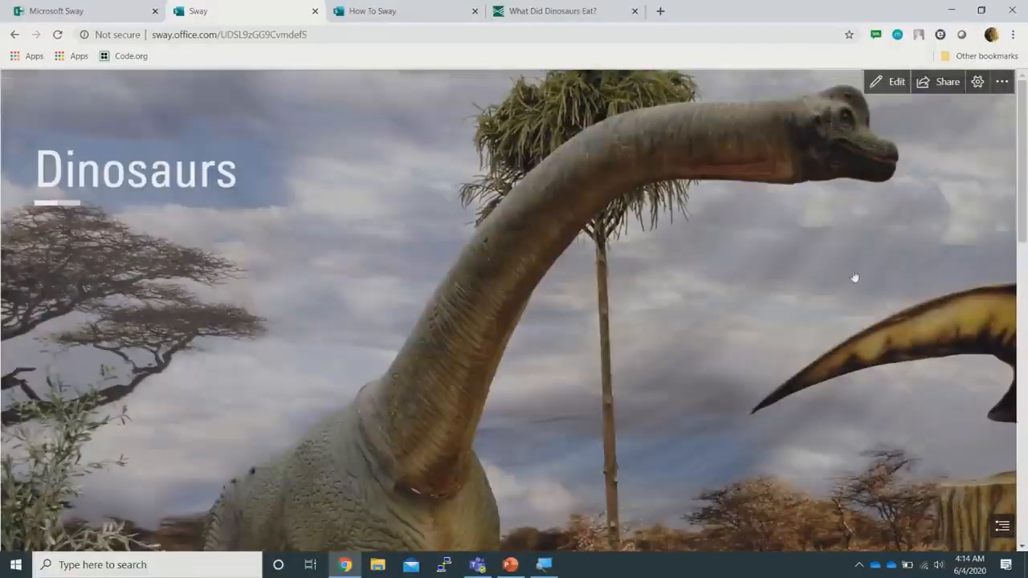
{"action": "scroll", "coordinate": [855, 277], "scroll_direction": "down", "scroll_amount": 4}
{"action": "scroll", "coordinate": [855, 277], "scroll_direction": "up", "scroll_amount": 4}
{"action": "scroll", "coordinate": [855, 278], "scroll_direction": "down", "scroll_amount": 2}
{"action": "scroll", "coordinate": [855, 277], "scroll_direction": "up", "scroll_amount": 2}
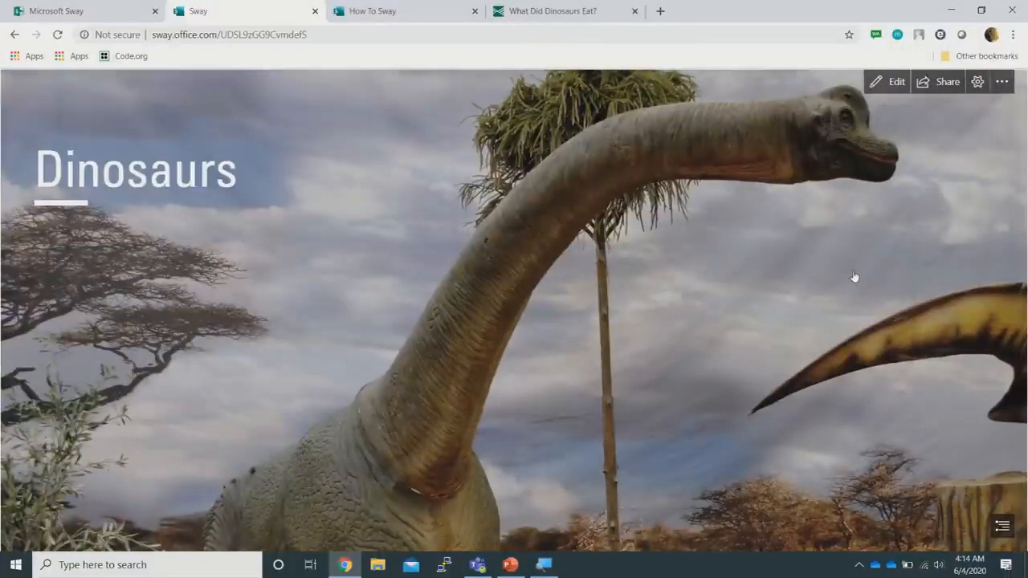
{"action": "scroll", "coordinate": [854, 277], "scroll_direction": "down", "scroll_amount": 5}
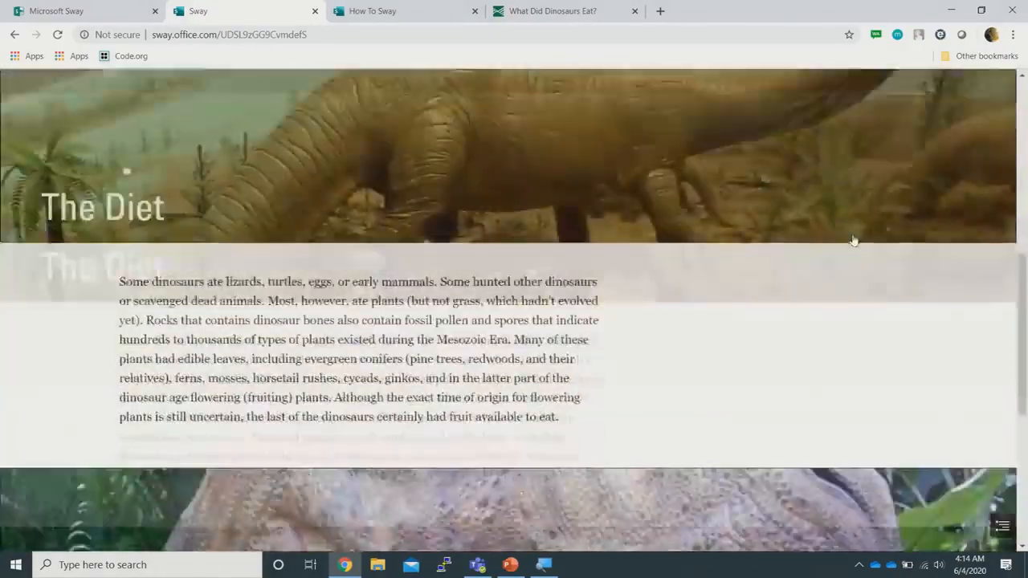
{"action": "scroll", "coordinate": [855, 241], "scroll_direction": "down", "scroll_amount": 5}
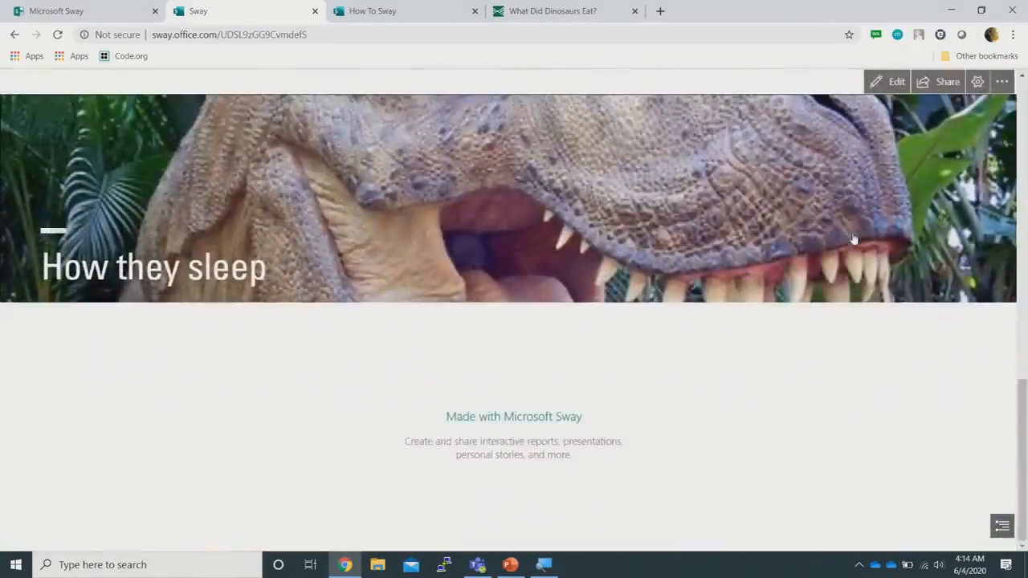
{"action": "key", "text": "Home"}
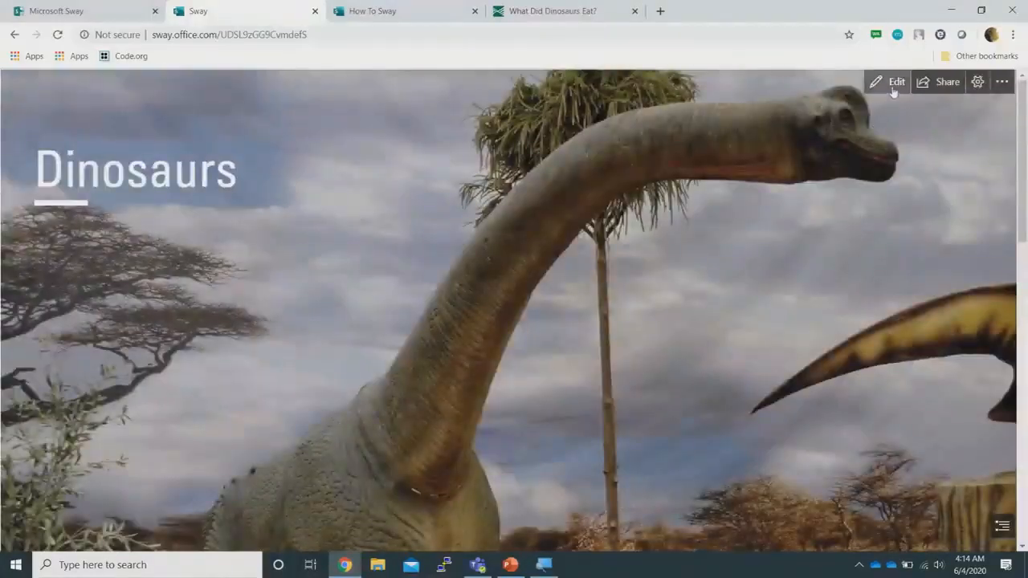
Return to the storyline and add an empty text card below the "How they sleep" heading
{"action": "left_click", "coordinate": [892, 85]}
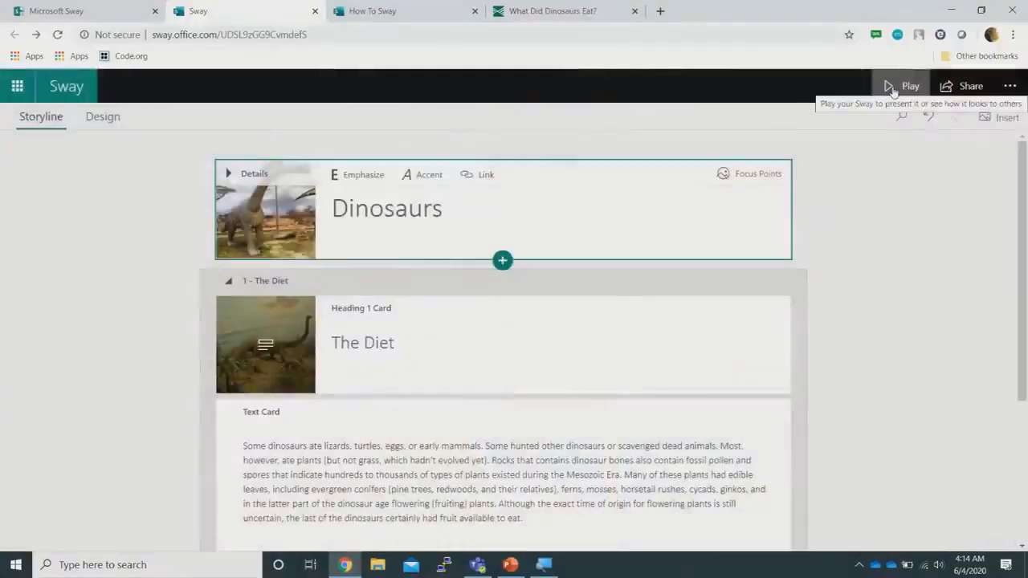
{"action": "scroll", "coordinate": [934, 249], "scroll_direction": "down", "scroll_amount": 3}
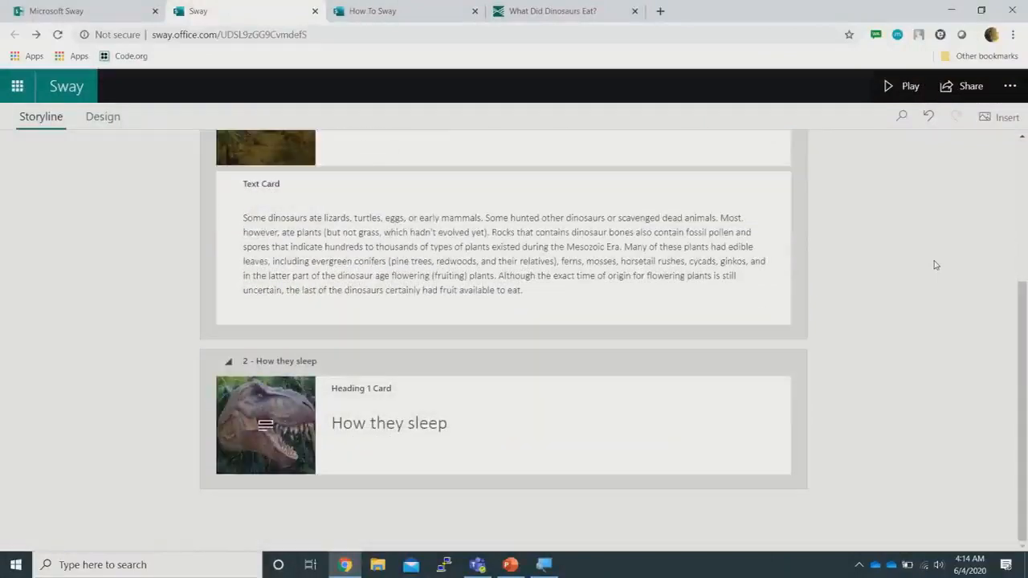
{"action": "left_click", "coordinate": [459, 413]}
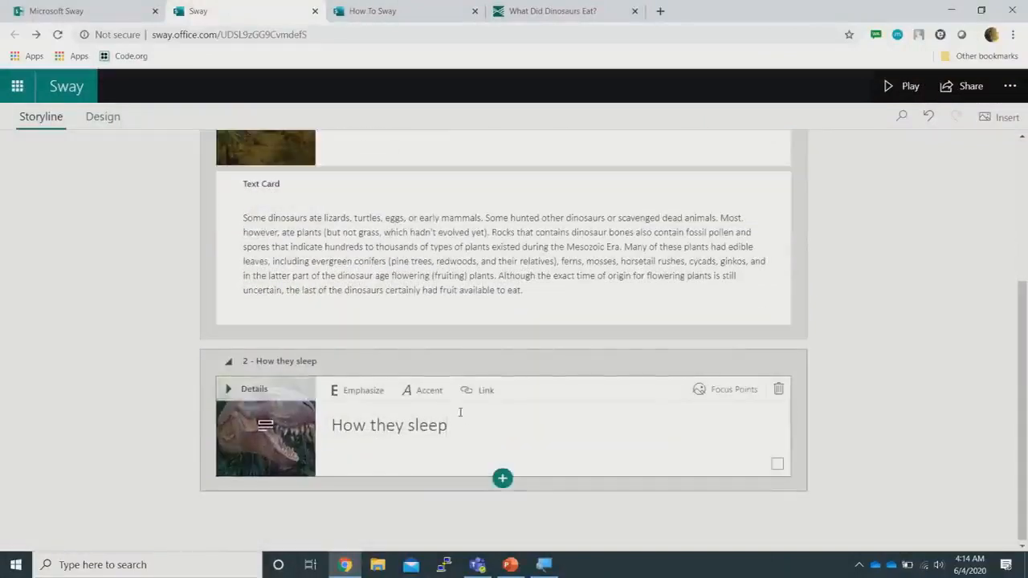
{"action": "left_click", "coordinate": [502, 478]}
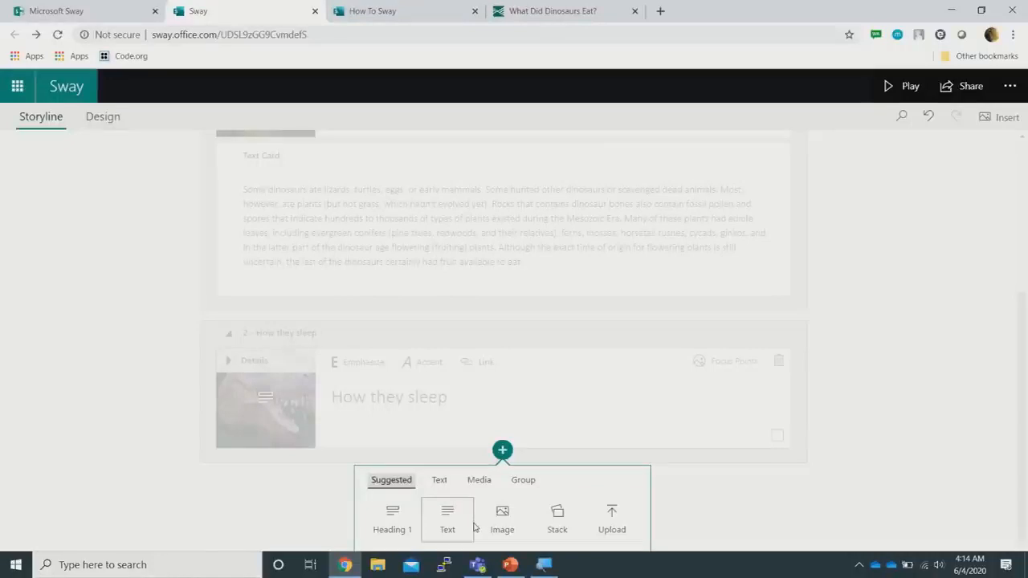
{"action": "left_click", "coordinate": [448, 523]}
Switch to the open USGS web page "What Did Dinosaurs Eat?"
{"action": "mouse_move", "coordinate": [574, 10]}
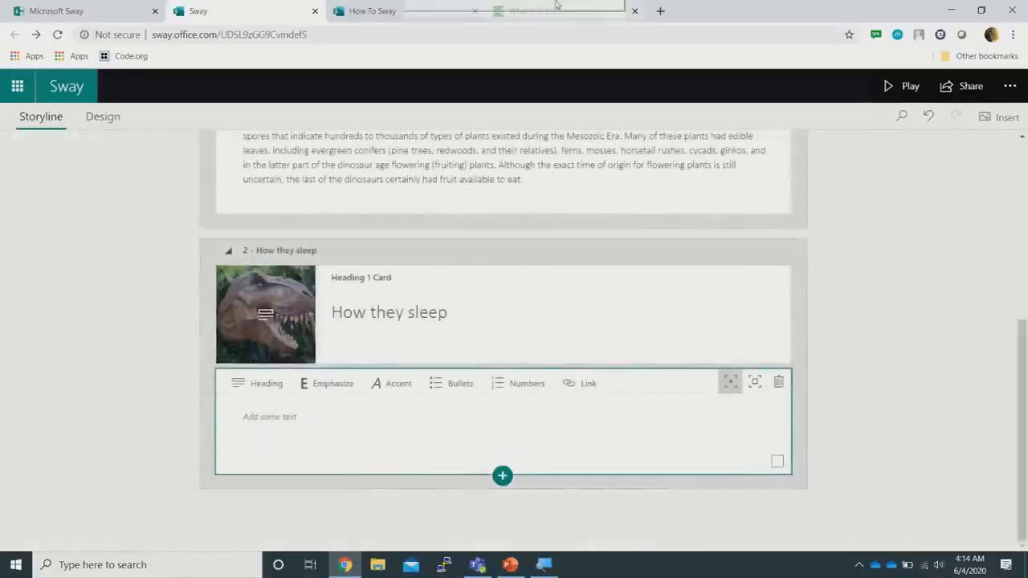
{"action": "left_click", "coordinate": [606, 10]}
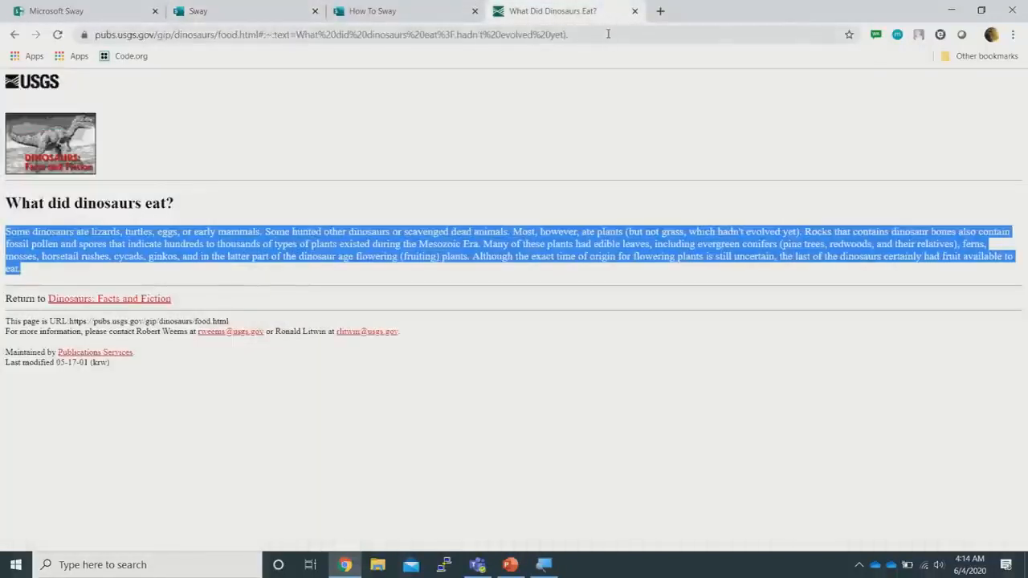
Search the web for "how dinosaurs slep" and open the Smithsonian Magazine article "How Did Dinosaurs Sleep?"
{"action": "key", "text": "ctrl+a"}
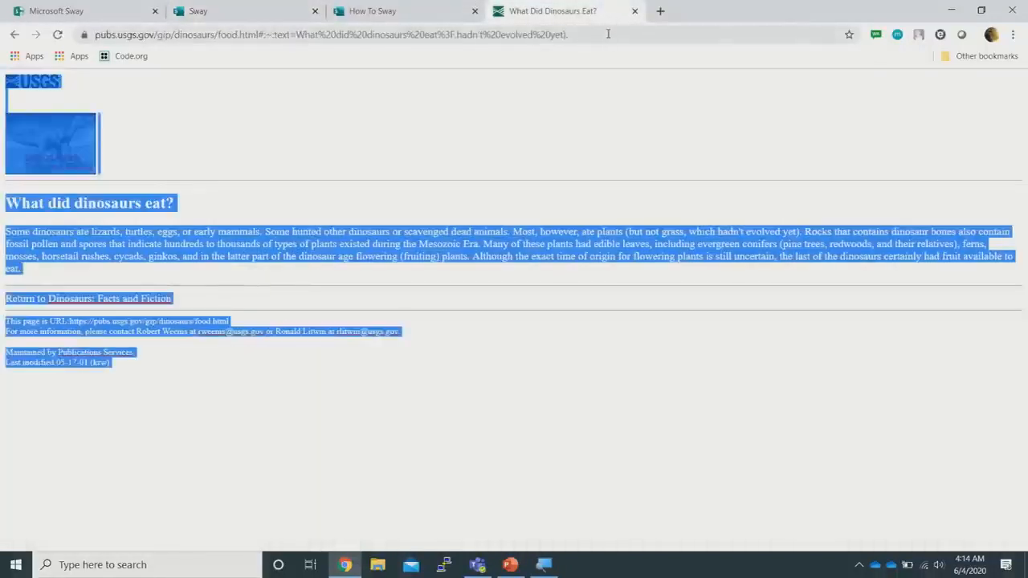
{"action": "left_click", "coordinate": [603, 33]}
{"action": "type", "text": "how dia"}
{"action": "key", "text": "BackSpace"}
{"action": "type", "text": "nno"}
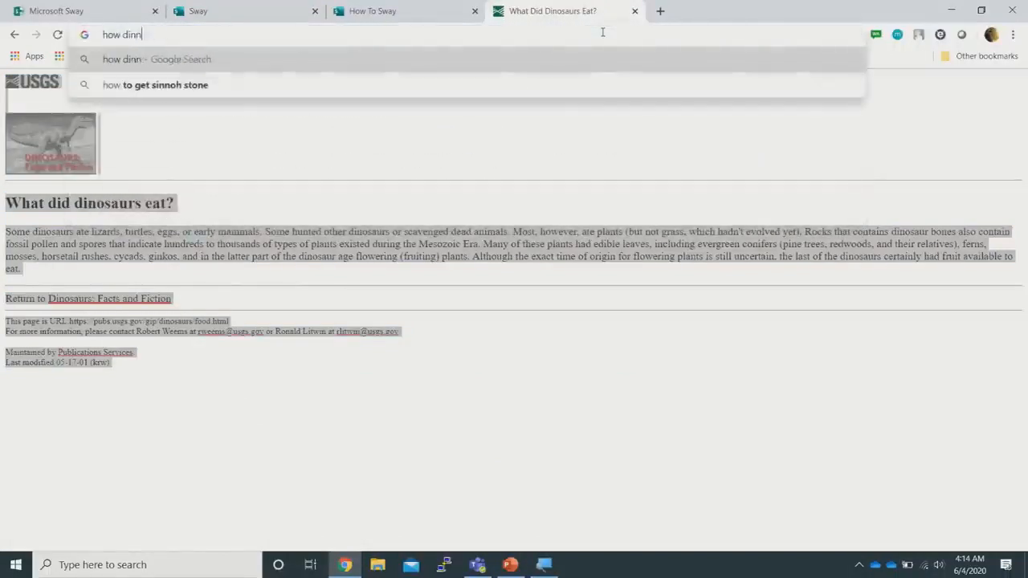
{"action": "key", "text": "BackSpace"}
{"action": "key", "text": "BackSpace"}
{"action": "key", "text": "BackSpace"}
{"action": "type", "text": "nosa"}
{"action": "key", "text": "Down"}
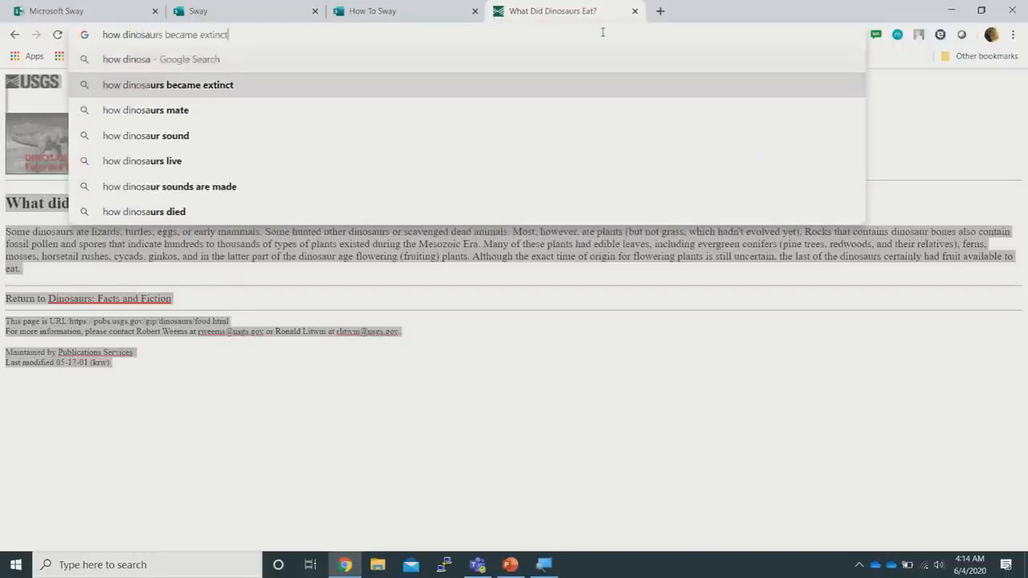
{"action": "key", "text": "BackSpace"}
{"action": "key", "text": "BackSpace"}
{"action": "key", "text": "BackSpace"}
{"action": "key", "text": "BackSpace"}
{"action": "key", "text": "BackSpace"}
{"action": "key", "text": "BackSpace"}
{"action": "key", "text": "BackSpace"}
{"action": "key", "text": "BackSpace"}
{"action": "key", "text": "BackSpace"}
{"action": "key", "text": "BackSpace"}
{"action": "key", "text": "BackSpace"}
{"action": "key", "text": "BackSpace"}
{"action": "key", "text": "BackSpace"}
{"action": "key", "text": "BackSpace"}
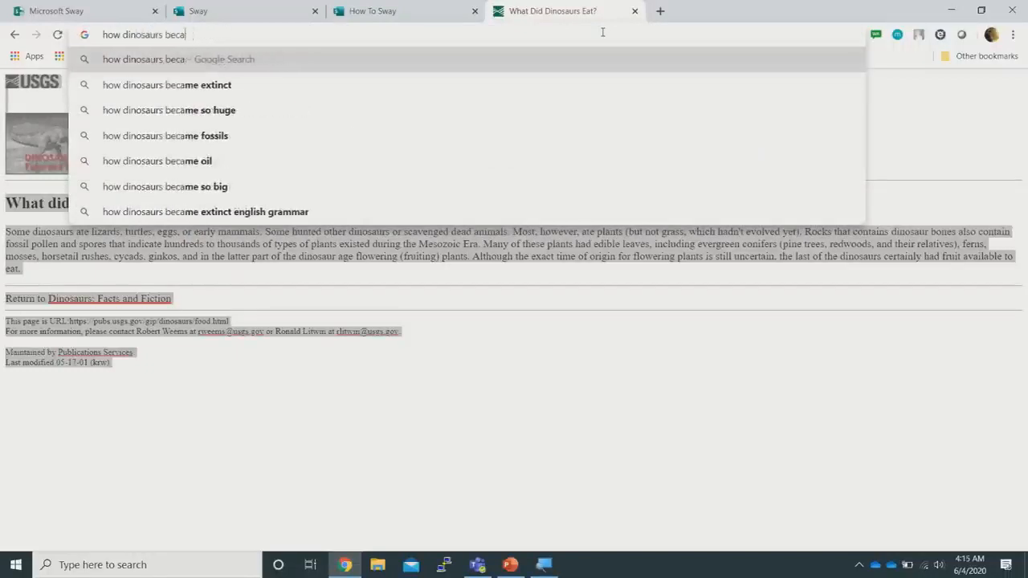
{"action": "type", "text": "slep"}
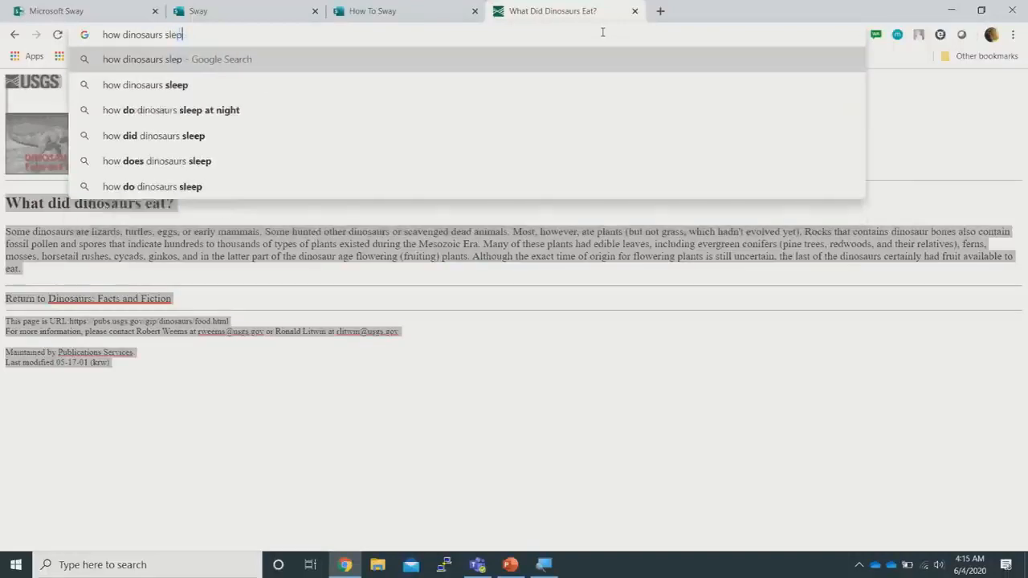
{"action": "key", "text": "Return"}
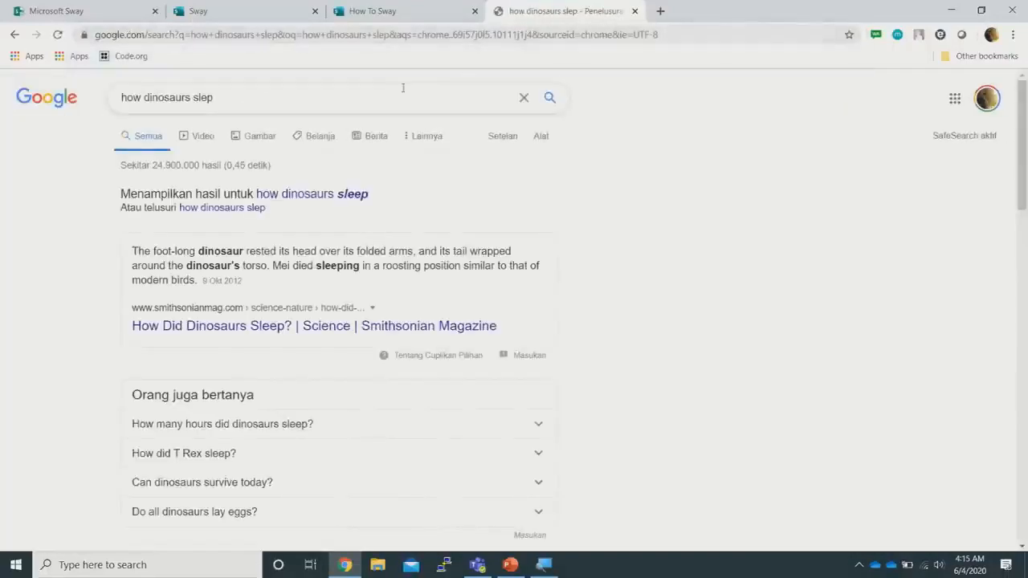
{"action": "scroll", "coordinate": [574, 224], "scroll_direction": "down", "scroll_amount": 1}
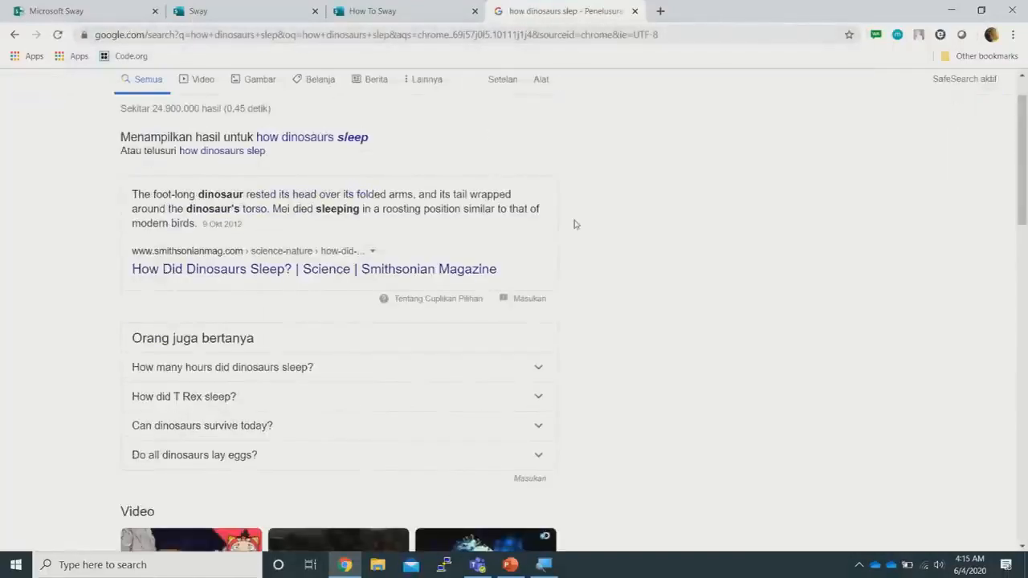
{"action": "left_click", "coordinate": [432, 275]}
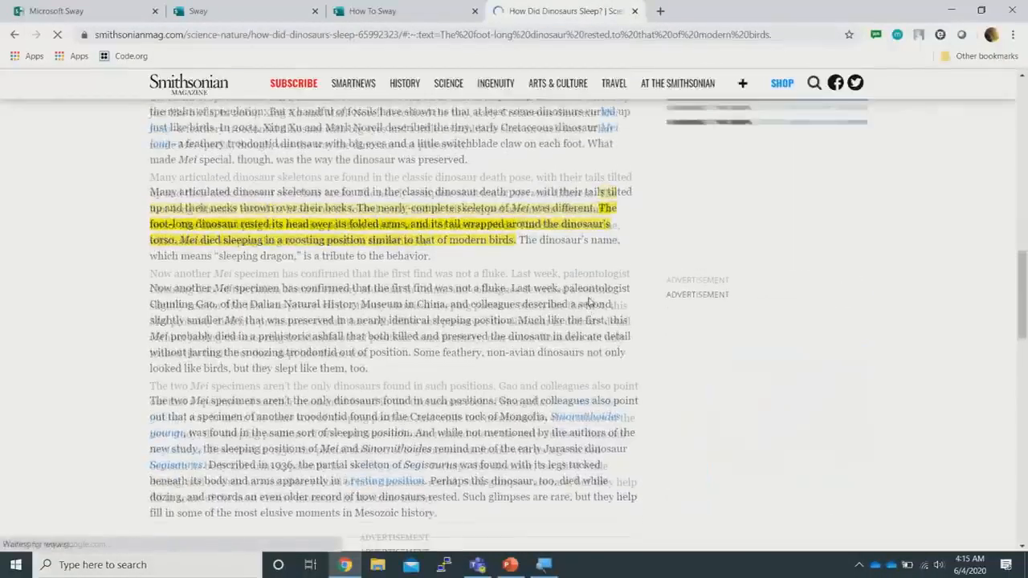
Copy the article's whole closing paragraph, beginning "The two Mei specimens" and ending "in Mesozoic history."
{"action": "scroll", "coordinate": [466, 280], "scroll_direction": "down", "scroll_amount": 10}
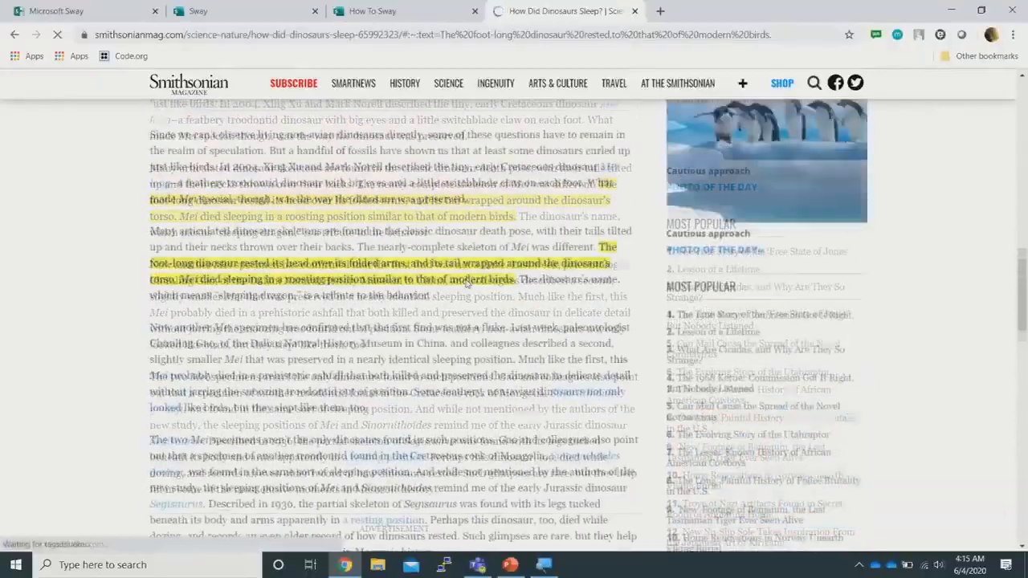
{"action": "scroll", "coordinate": [466, 282], "scroll_direction": "up", "scroll_amount": 2}
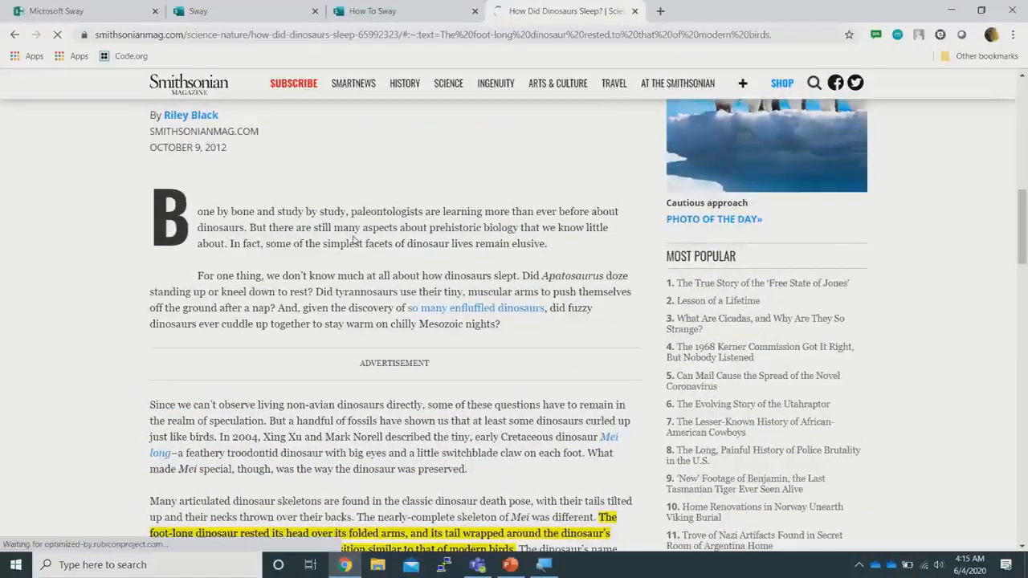
{"action": "scroll", "coordinate": [338, 238], "scroll_direction": "down", "scroll_amount": 2}
{"action": "scroll", "coordinate": [298, 341], "scroll_direction": "down", "scroll_amount": 2}
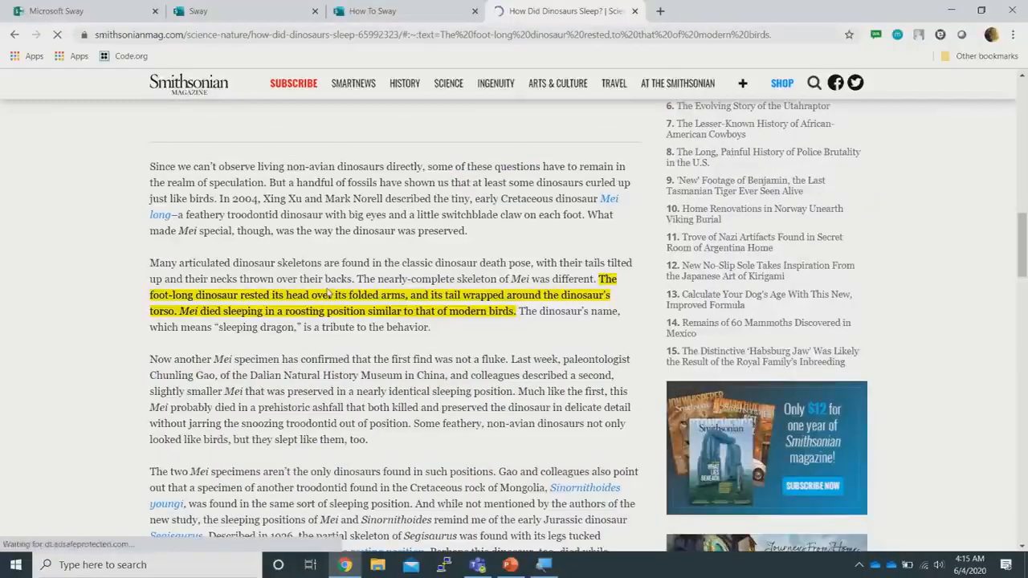
{"action": "scroll", "coordinate": [327, 293], "scroll_direction": "down", "scroll_amount": 2}
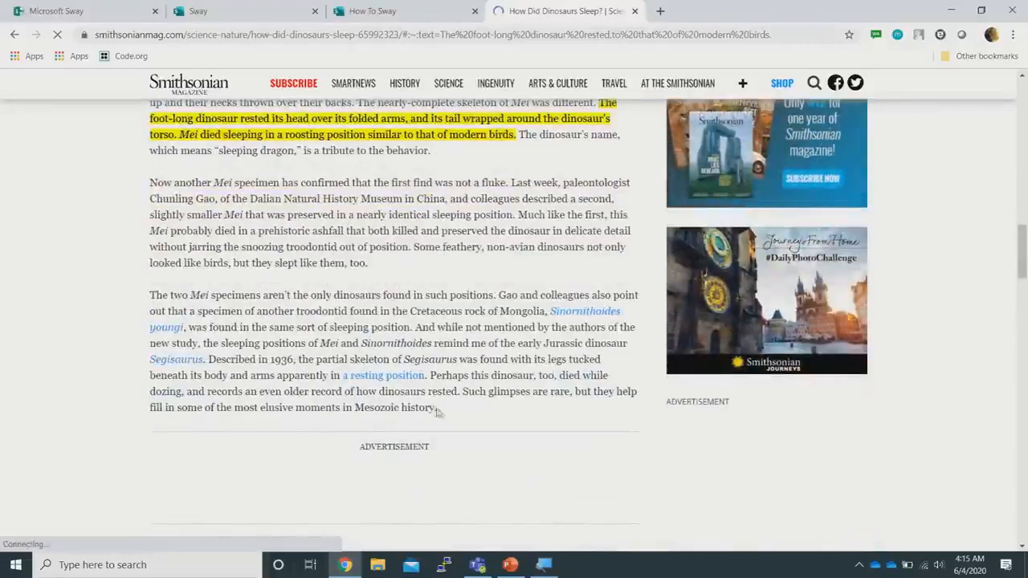
{"action": "left_click_drag", "start_coordinate": [435, 410], "coordinate": [330, 311]}
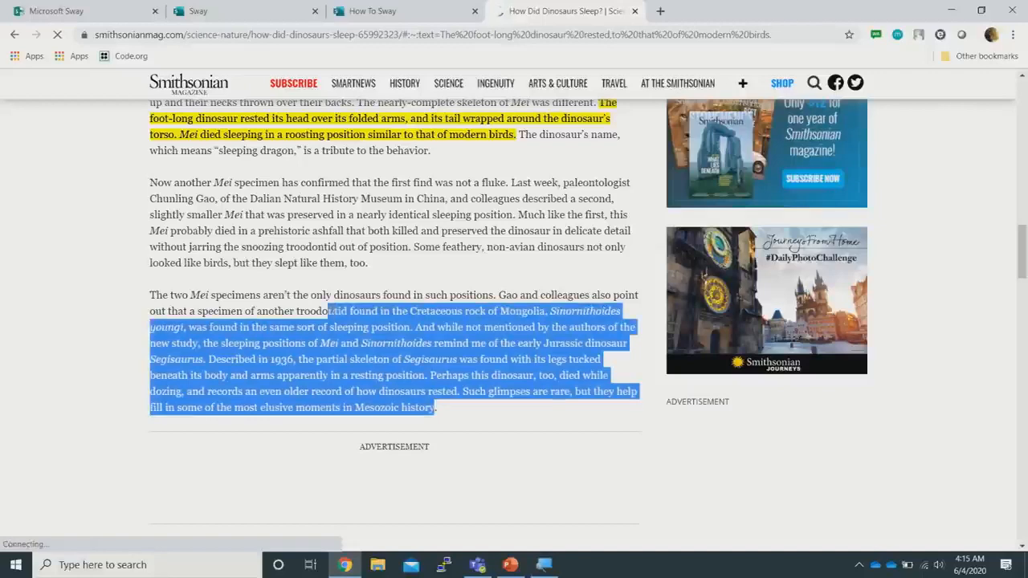
{"action": "left_click", "coordinate": [271, 295]}
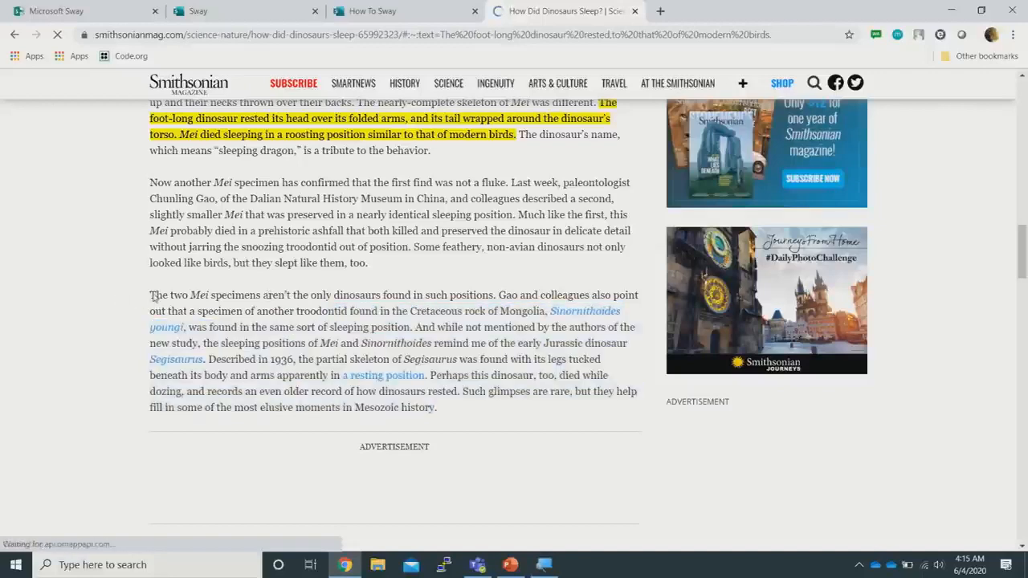
{"action": "left_click_drag", "start_coordinate": [151, 296], "coordinate": [443, 410]}
{"action": "key", "text": "ctrl+c"}
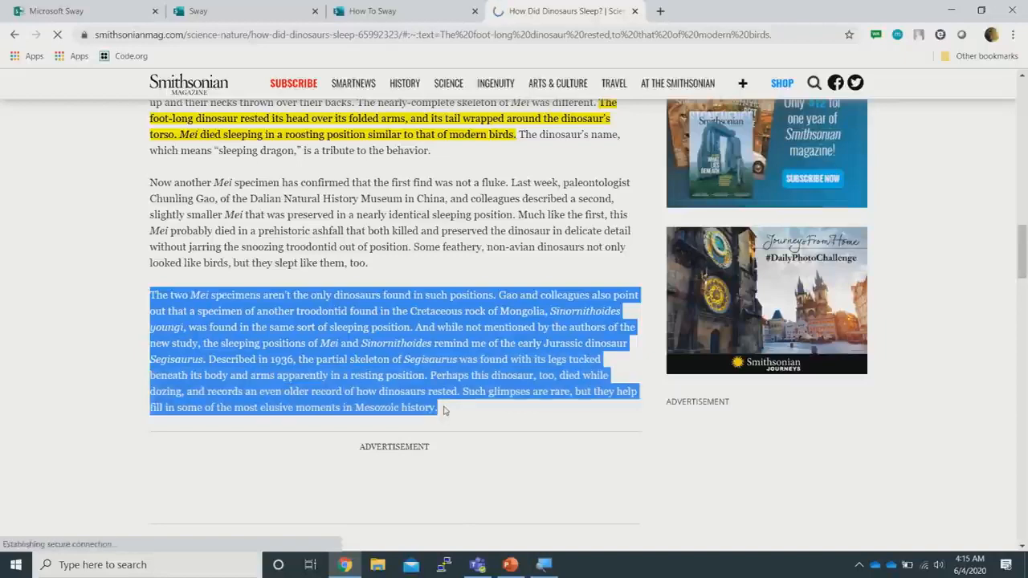
Switch to the Sway being edited and paste the copied paragraph into the empty text card under "How they sleep"
{"action": "left_click", "coordinate": [263, 8]}
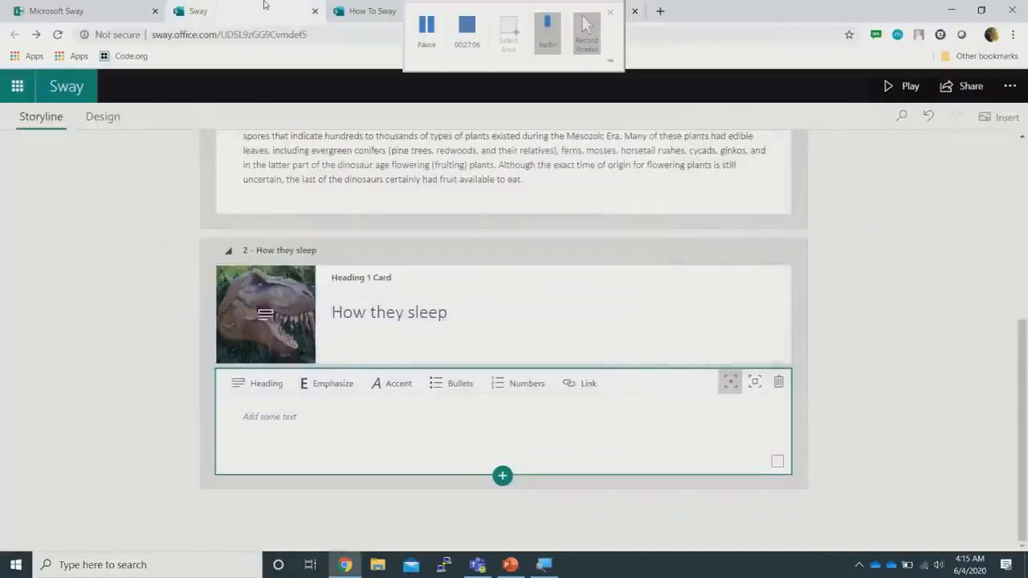
{"action": "left_click", "coordinate": [418, 429]}
{"action": "key", "text": "ctrl+v"}
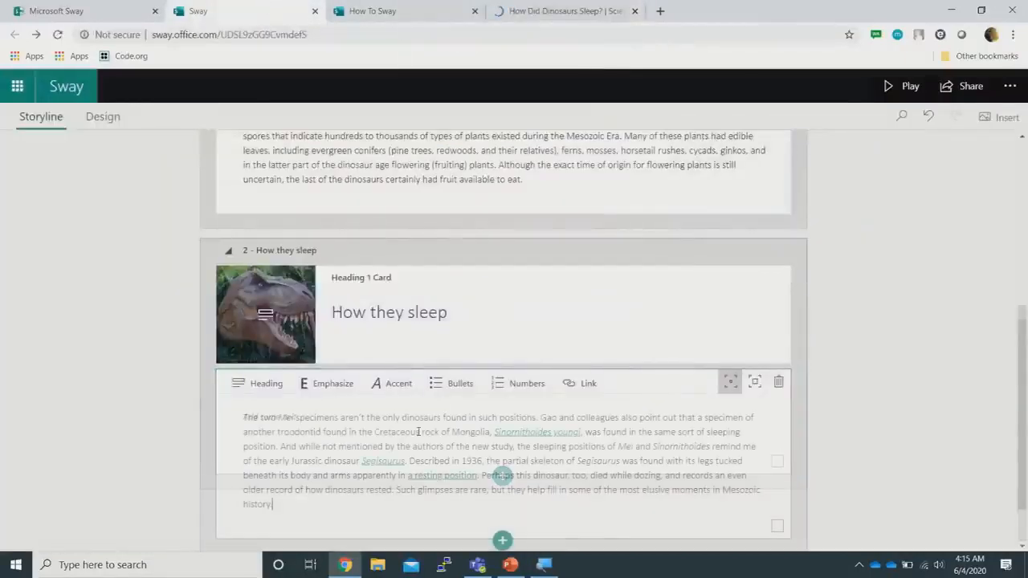
Try to clear the web link on "Sinornithoides youngi" in the pasted text by applying an empty link address
{"action": "right_click", "coordinate": [532, 432]}
{"action": "left_click", "coordinate": [531, 465]}
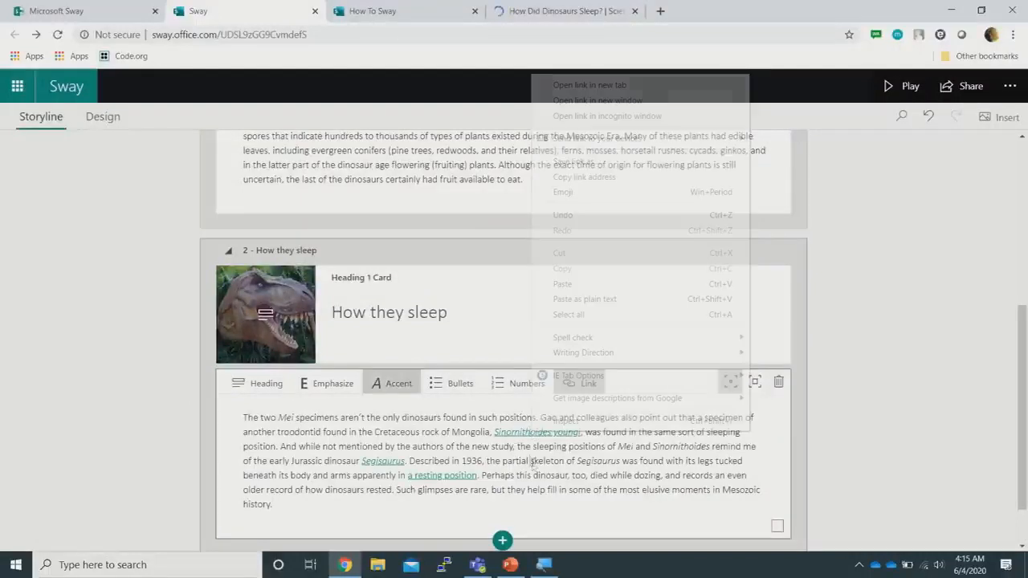
{"action": "left_click_drag", "start_coordinate": [583, 432], "coordinate": [506, 432]}
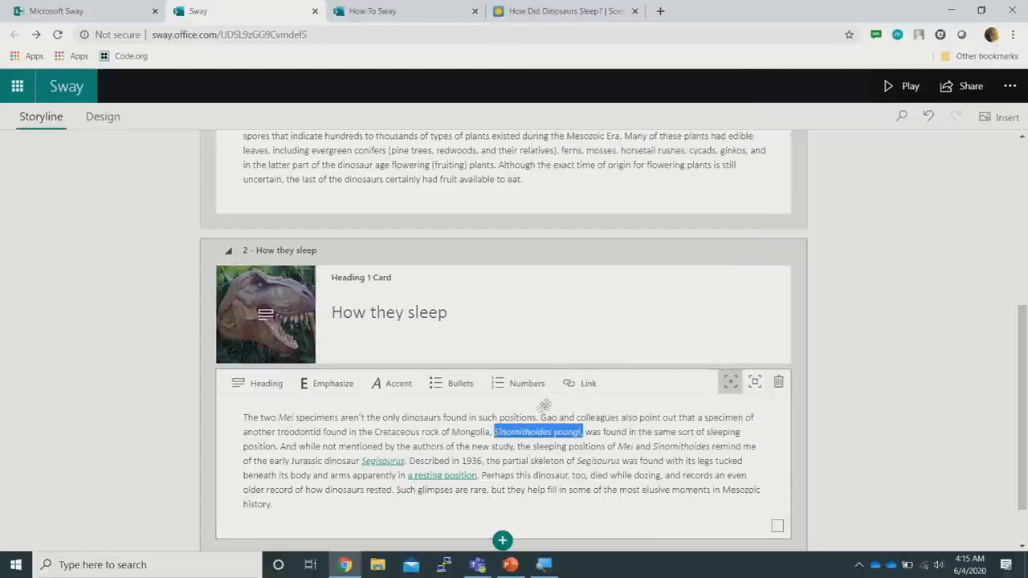
{"action": "left_click", "coordinate": [584, 384]}
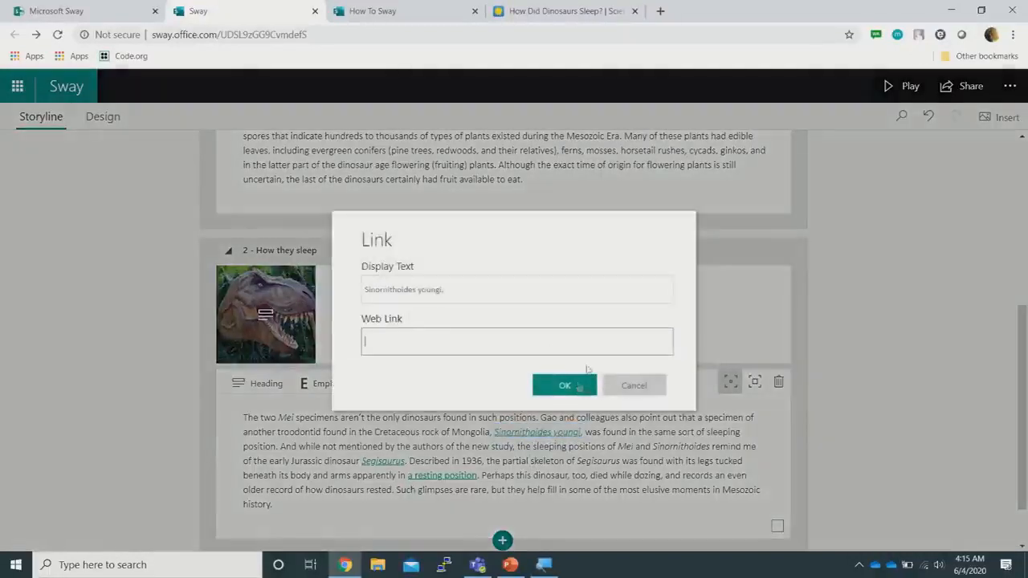
{"action": "left_click", "coordinate": [567, 386]}
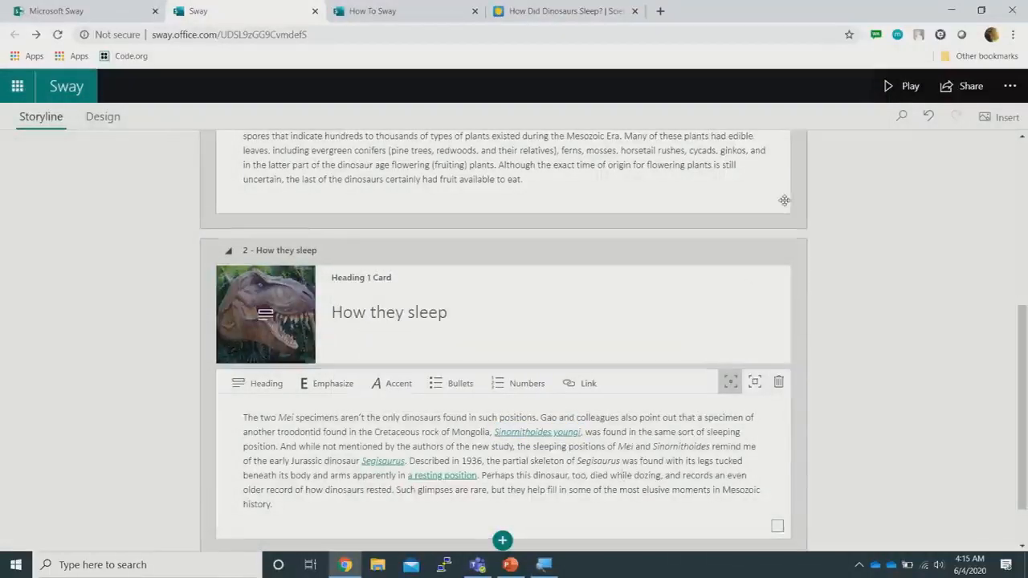
Preview the Dinosaurs Sway from its title through the "How they sleep" section, and return to editing
{"action": "left_click", "coordinate": [896, 86]}
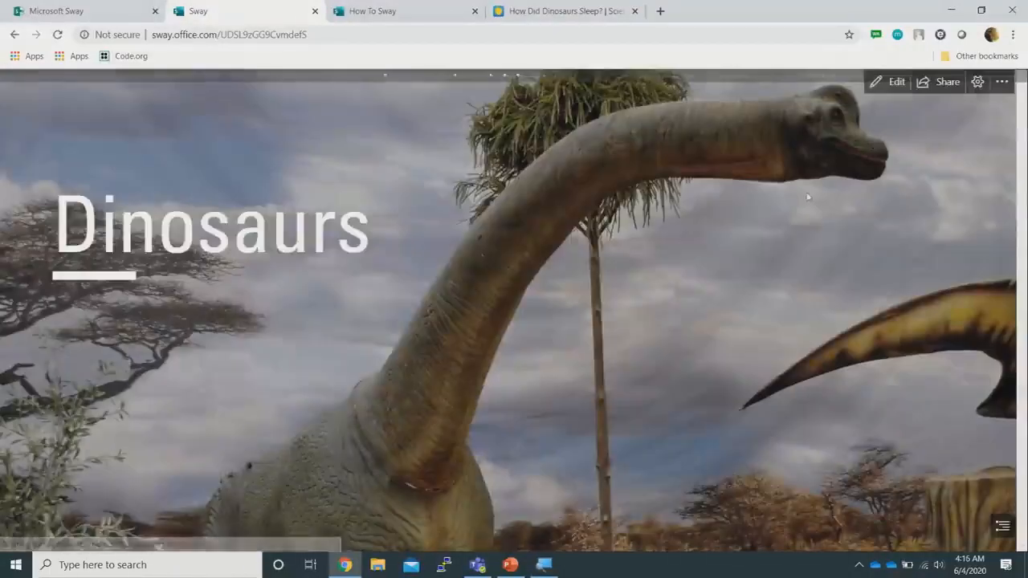
{"action": "scroll", "coordinate": [730, 313], "scroll_direction": "down", "scroll_amount": 5}
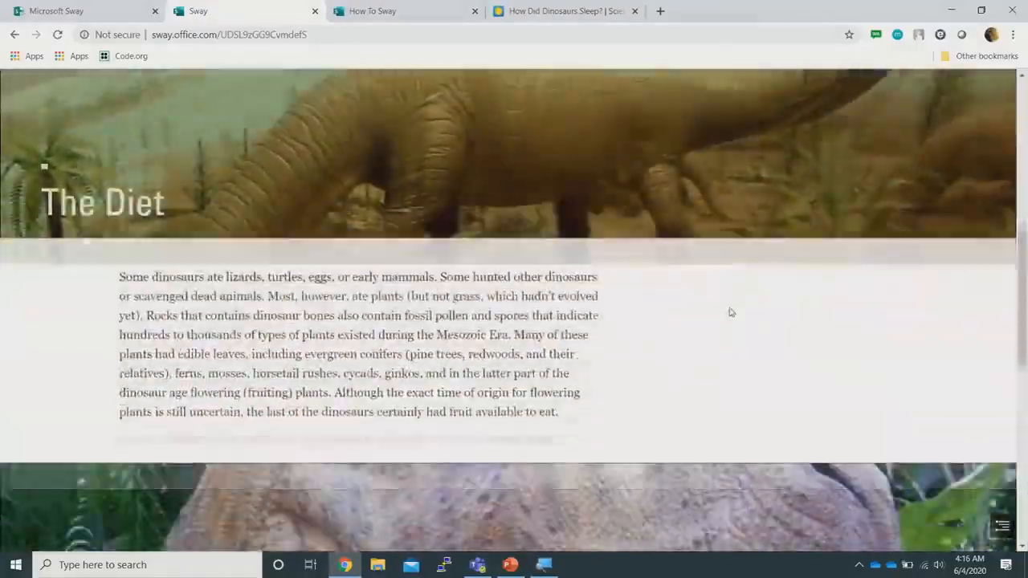
{"action": "scroll", "coordinate": [730, 313], "scroll_direction": "down", "scroll_amount": 5}
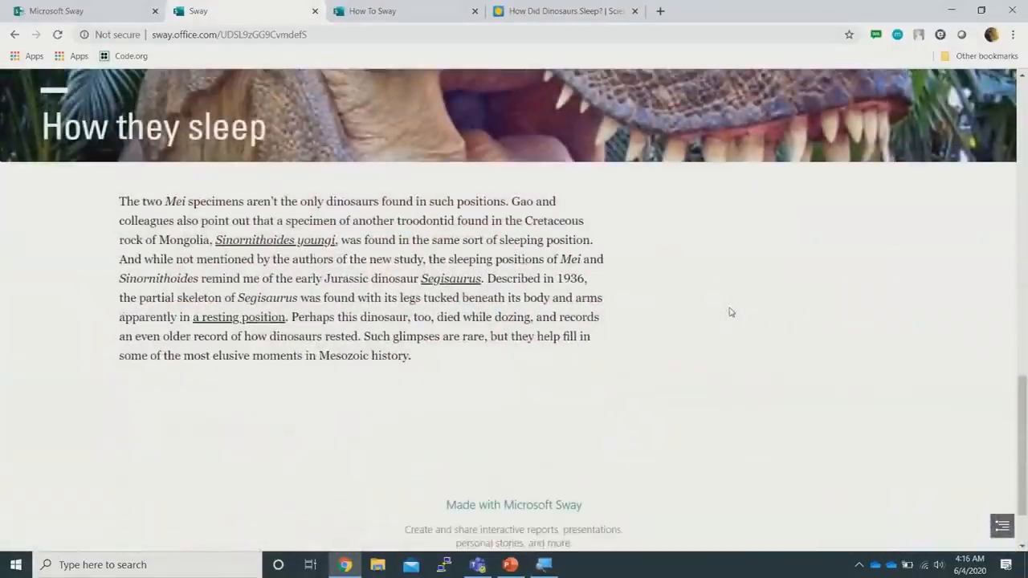
{"action": "scroll", "coordinate": [730, 314], "scroll_direction": "up", "scroll_amount": 2}
{"action": "scroll", "coordinate": [730, 314], "scroll_direction": "up", "scroll_amount": 5}
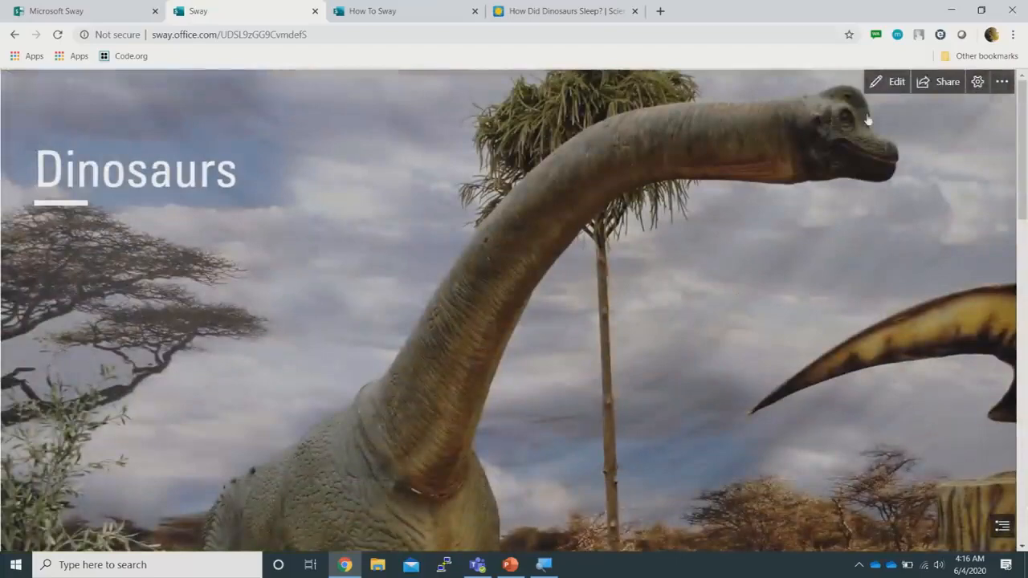
{"action": "left_click", "coordinate": [891, 93]}
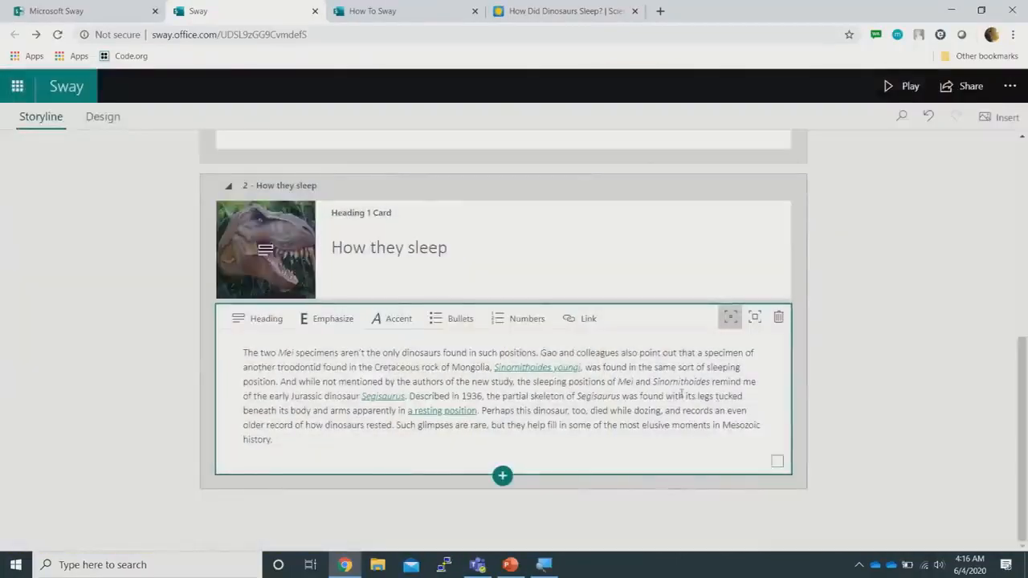
Add an image card below the text card in the "How they sleep" section
{"action": "scroll", "coordinate": [725, 364], "scroll_direction": "up", "scroll_amount": 5}
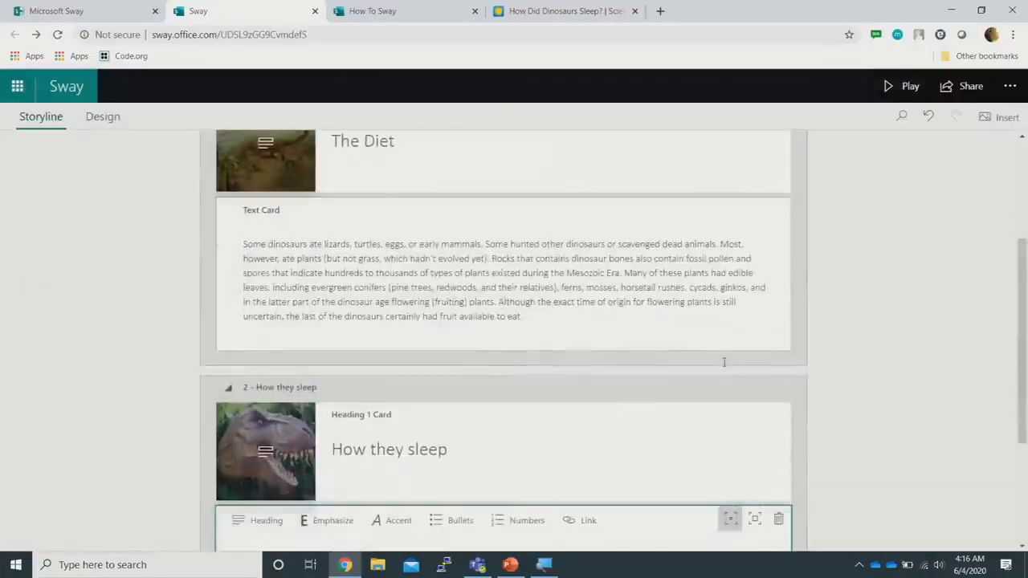
{"action": "scroll", "coordinate": [725, 367], "scroll_direction": "down", "scroll_amount": 5}
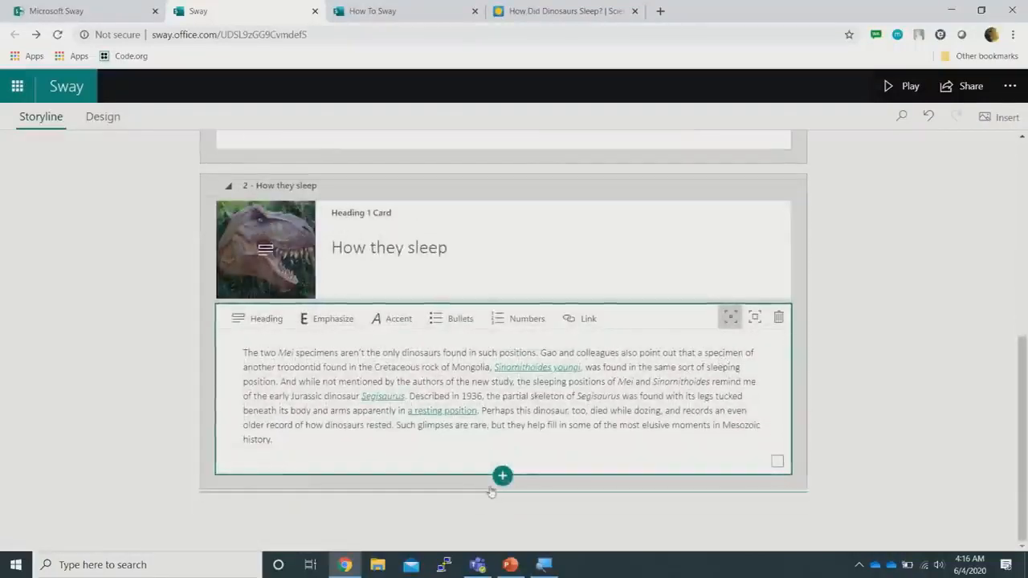
{"action": "left_click", "coordinate": [502, 478]}
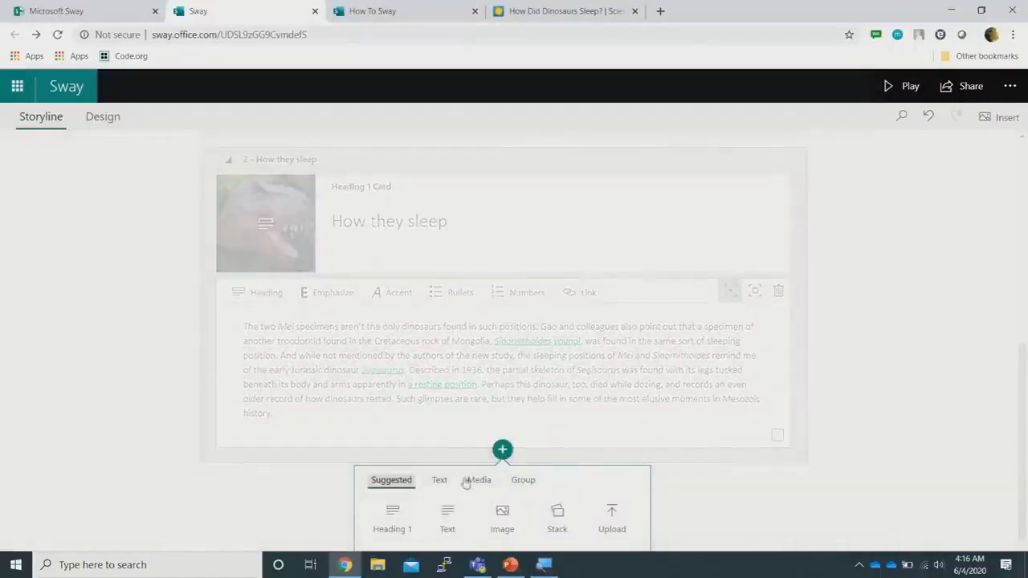
{"action": "left_click", "coordinate": [480, 480]}
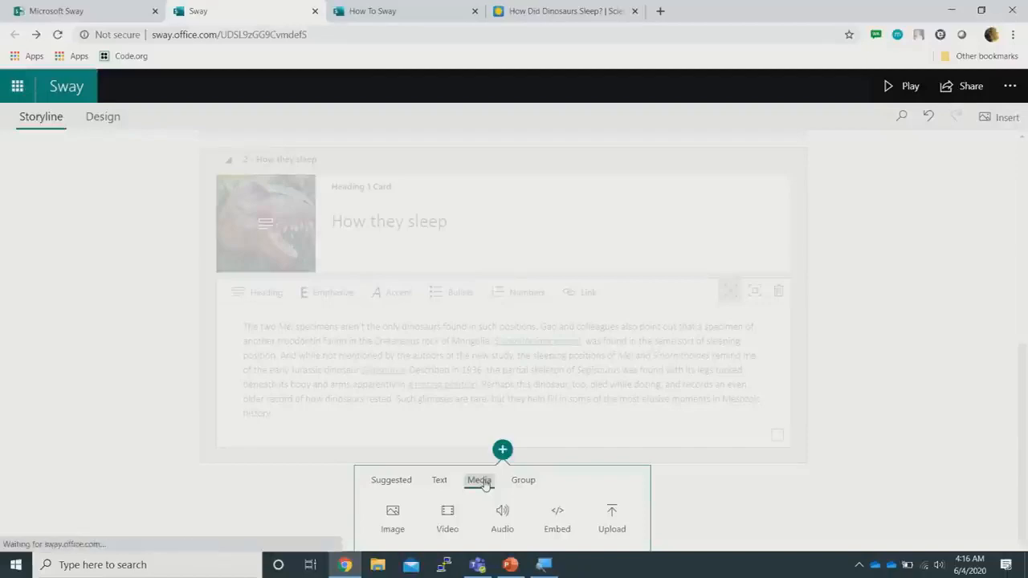
{"action": "left_click", "coordinate": [394, 524]}
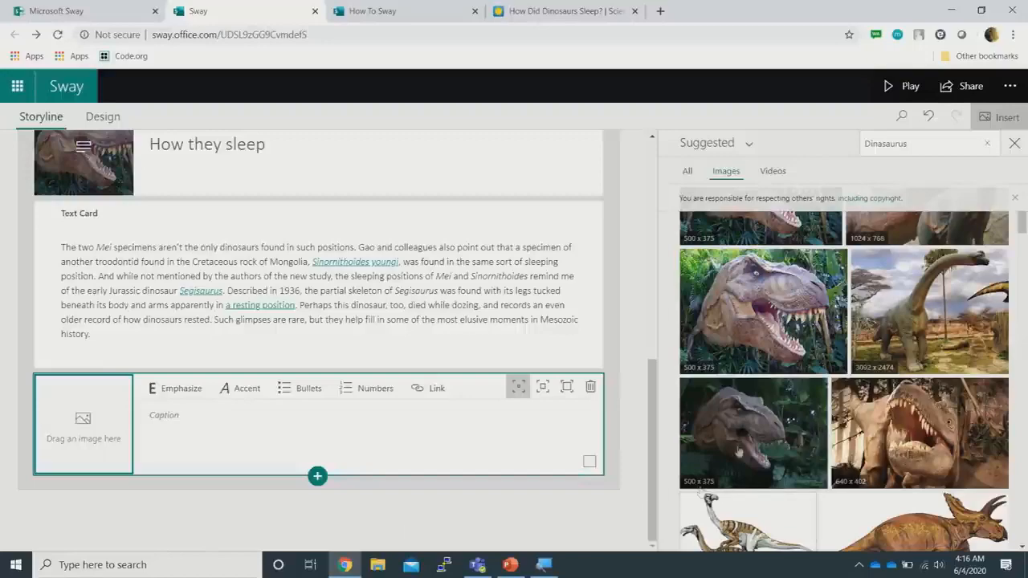
Select four suggested images: two identical T-Rex heads in greenery, the embracing dinosaurs, and the long-necked Brachiosaurus
{"action": "scroll", "coordinate": [814, 414], "scroll_direction": "up", "scroll_amount": 1}
{"action": "scroll", "coordinate": [815, 414], "scroll_direction": "up", "scroll_amount": 1}
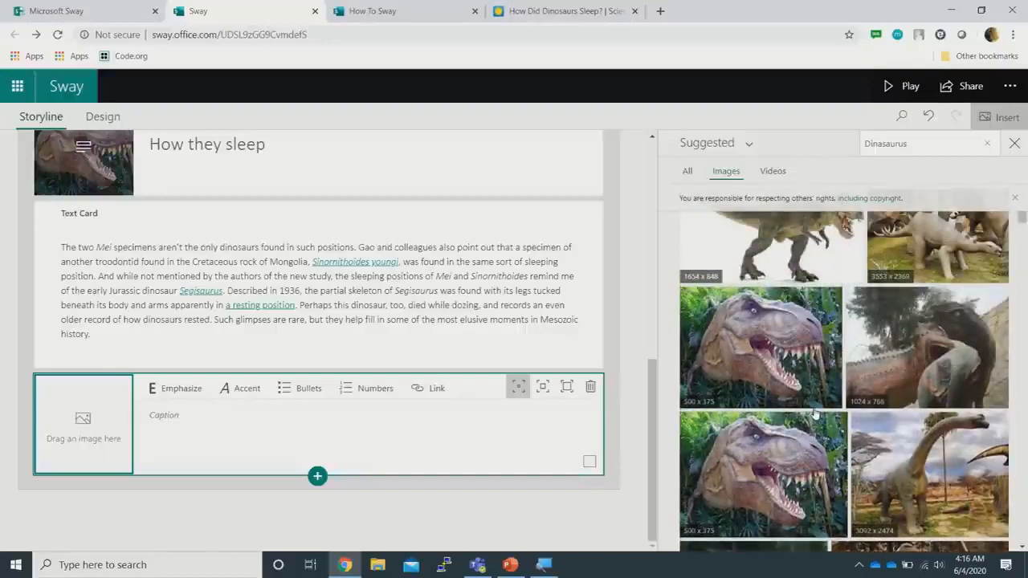
{"action": "scroll", "coordinate": [815, 413], "scroll_direction": "down", "scroll_amount": 1}
{"action": "left_click", "coordinate": [813, 241]}
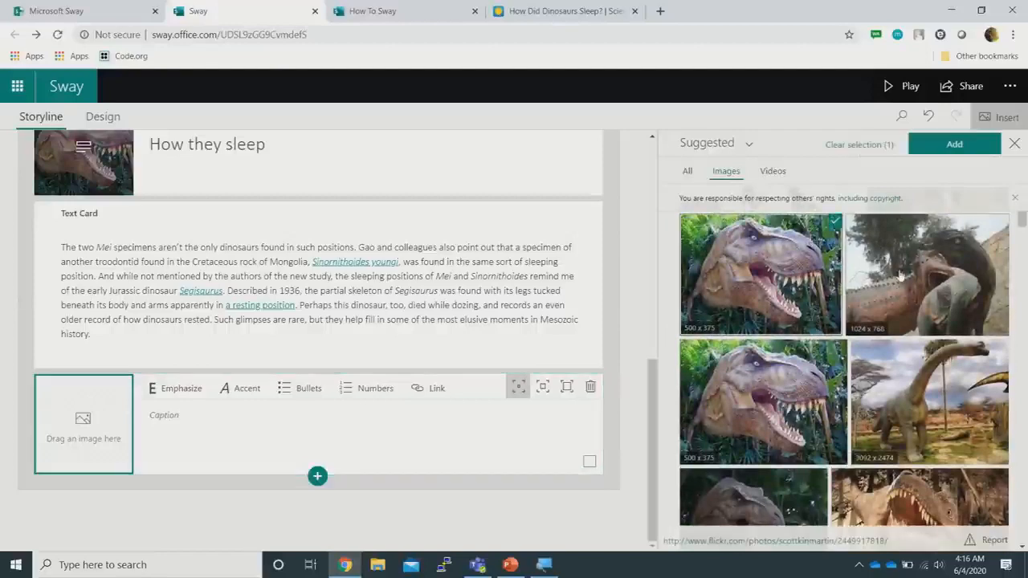
{"action": "scroll", "coordinate": [901, 276], "scroll_direction": "up", "scroll_amount": 1}
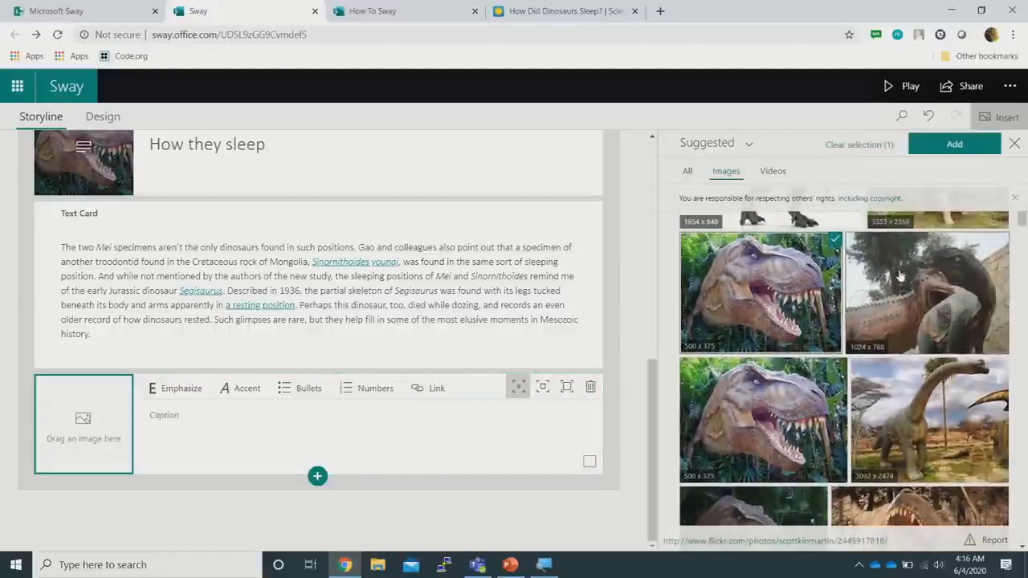
{"action": "left_click", "coordinate": [900, 276]}
{"action": "left_click", "coordinate": [792, 420]}
{"action": "left_click", "coordinate": [925, 410]}
Extend the image selection with the dark T-Rex, the open-jawed 640 x 402 dinosaur, and the mounted T-Rex skeleton
{"action": "scroll", "coordinate": [925, 410], "scroll_direction": "down", "scroll_amount": 1}
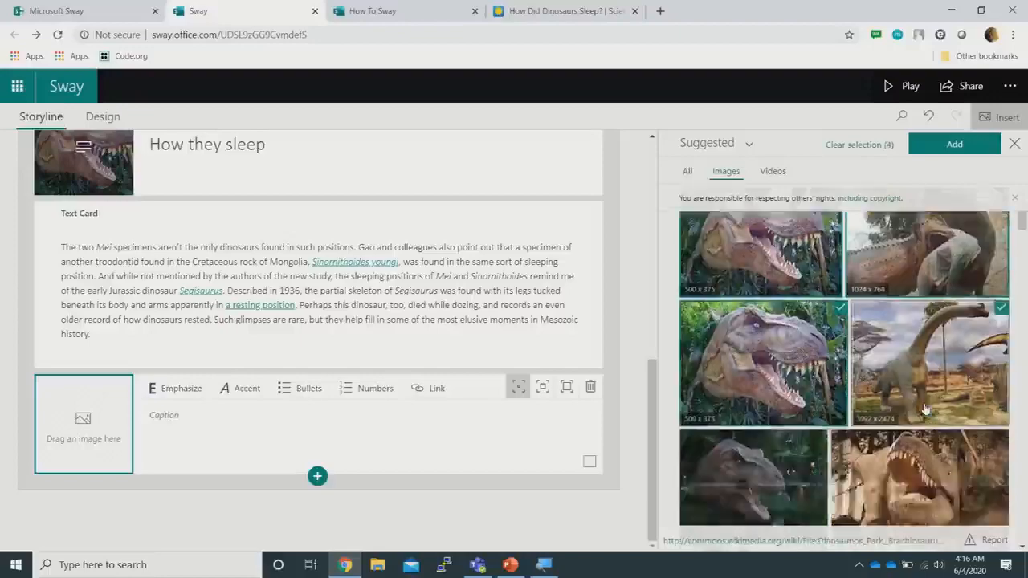
{"action": "scroll", "coordinate": [926, 410], "scroll_direction": "down", "scroll_amount": 1}
{"action": "left_click", "coordinate": [784, 337]}
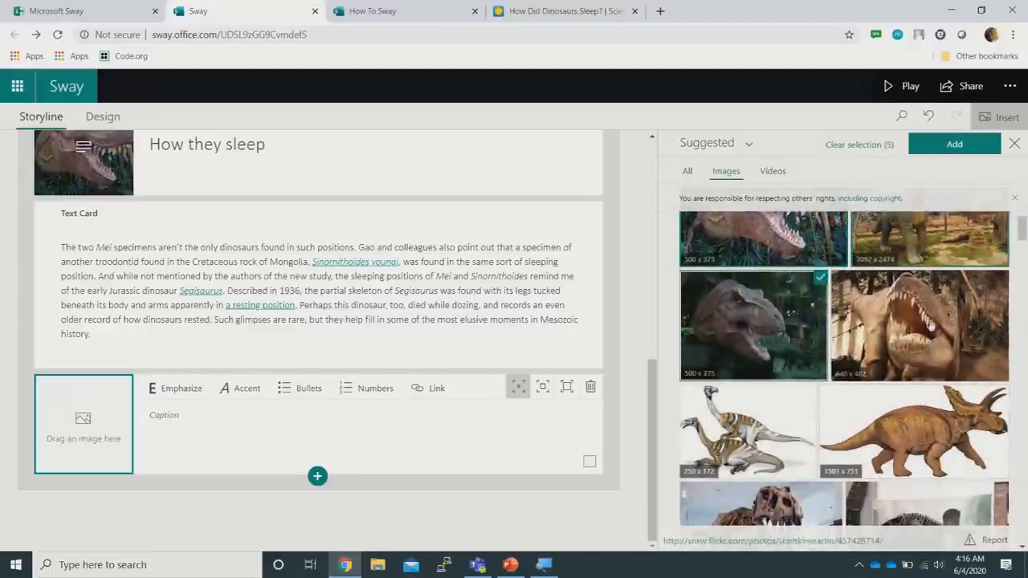
{"action": "left_click", "coordinate": [928, 326]}
{"action": "scroll", "coordinate": [928, 325], "scroll_direction": "down", "scroll_amount": 3}
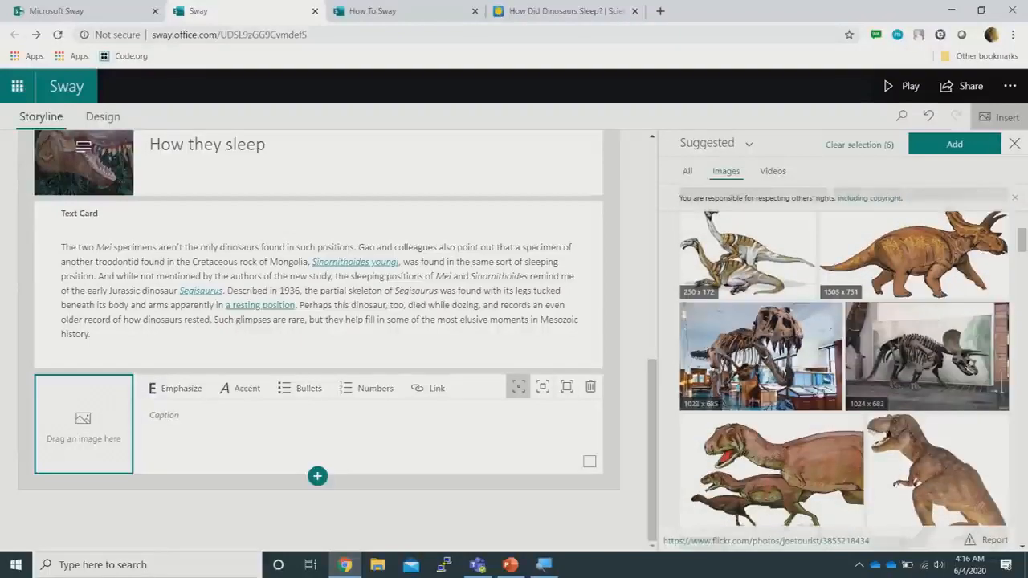
{"action": "left_click", "coordinate": [826, 368]}
Include the giant turtle image in the selection and add all selected images to the "How they sleep" section
{"action": "scroll", "coordinate": [877, 363], "scroll_direction": "down", "scroll_amount": 3}
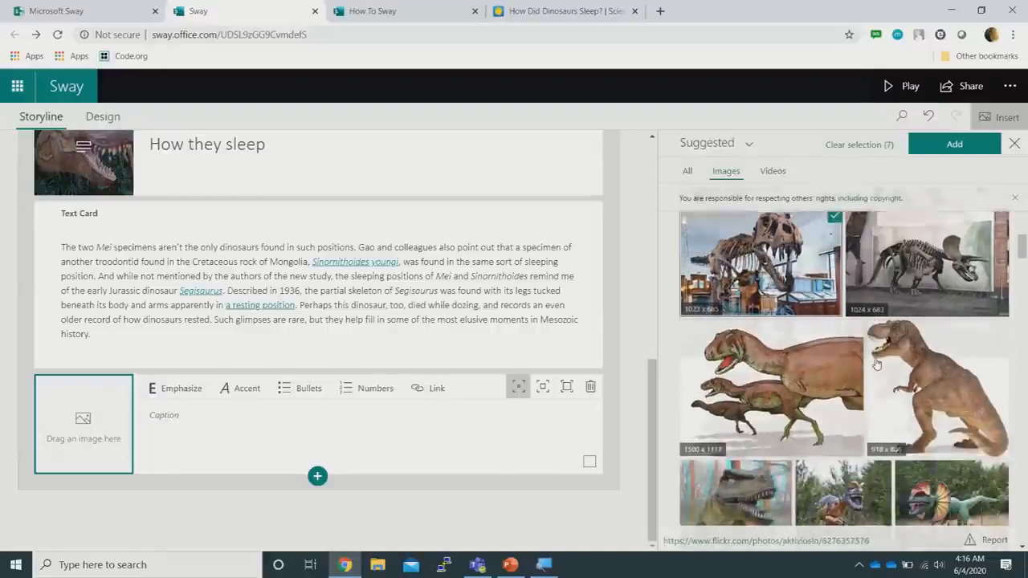
{"action": "scroll", "coordinate": [878, 364], "scroll_direction": "down", "scroll_amount": 1}
{"action": "scroll", "coordinate": [877, 364], "scroll_direction": "up", "scroll_amount": 2}
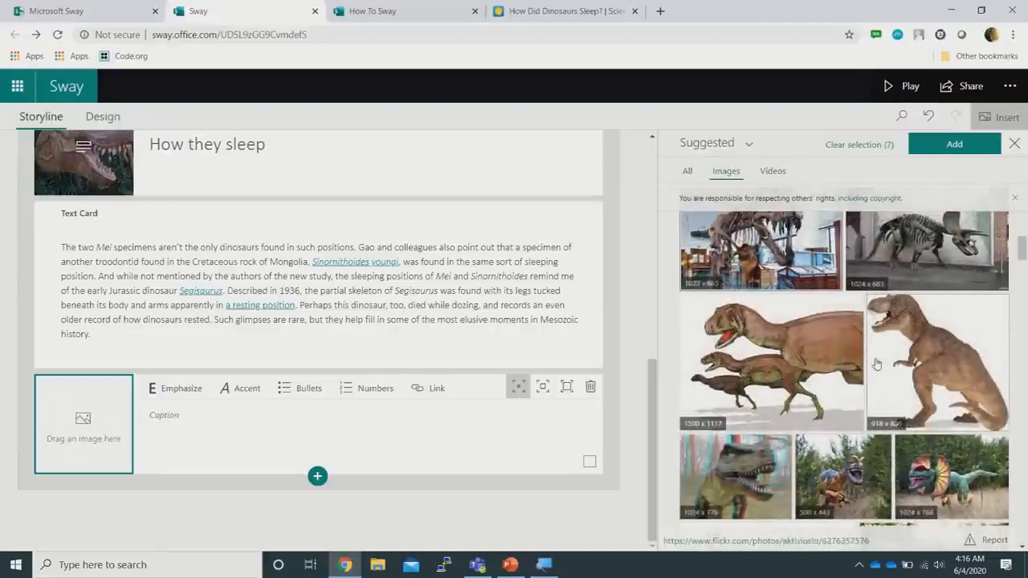
{"action": "scroll", "coordinate": [878, 364], "scroll_direction": "up", "scroll_amount": 2}
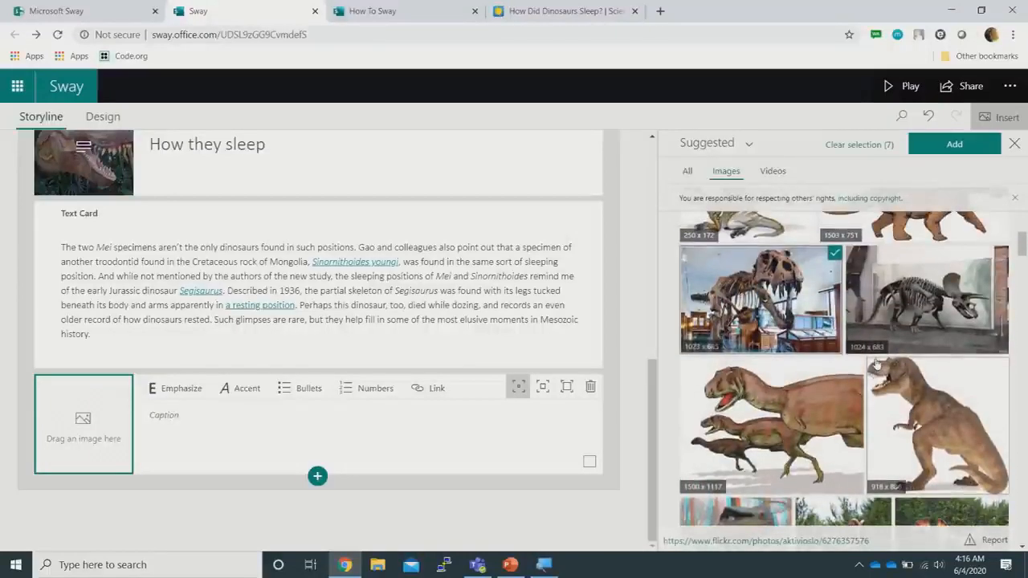
{"action": "scroll", "coordinate": [874, 354], "scroll_direction": "up", "scroll_amount": 1}
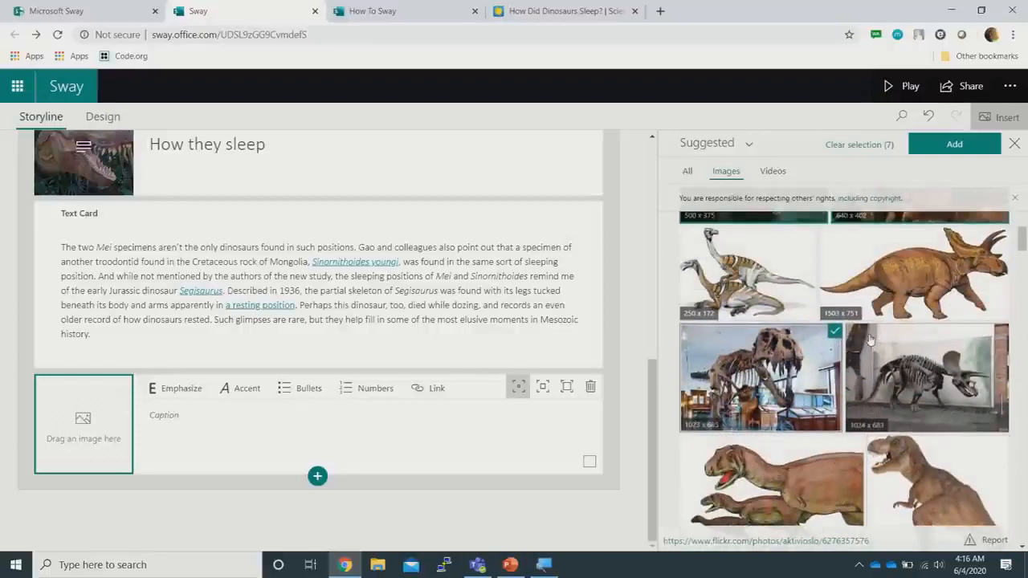
{"action": "scroll", "coordinate": [870, 340], "scroll_direction": "down", "scroll_amount": 7}
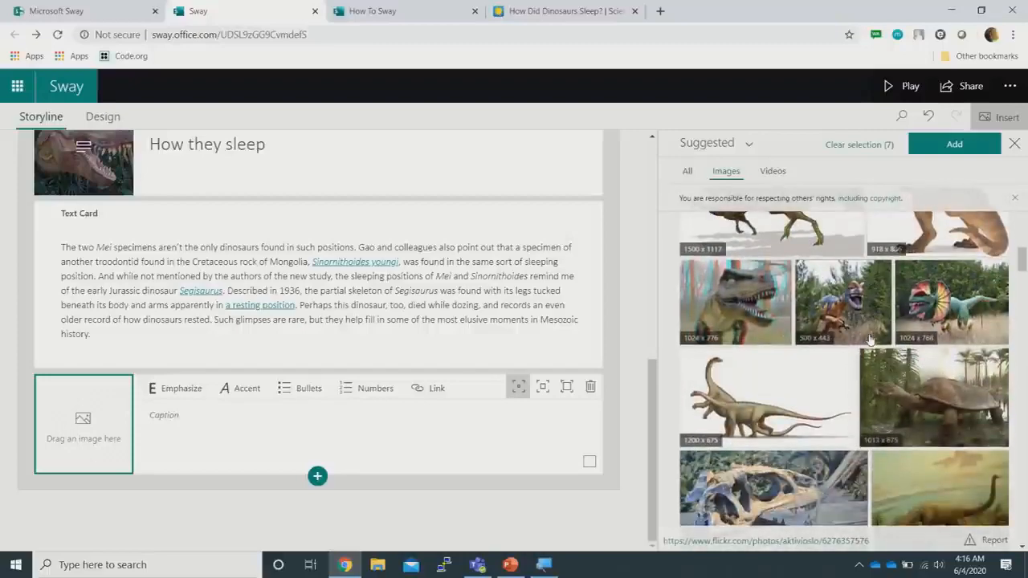
{"action": "left_click", "coordinate": [926, 393]}
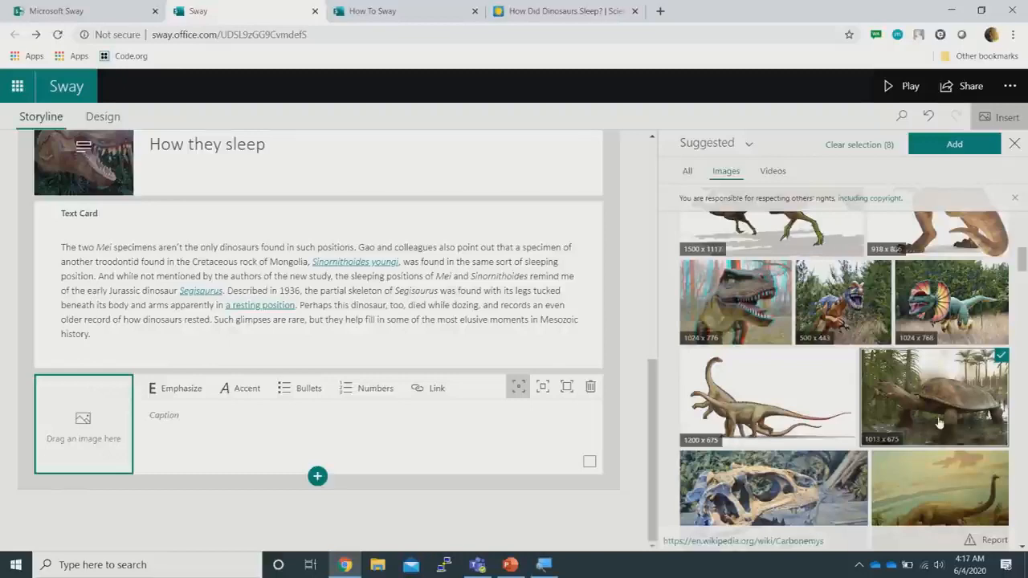
{"action": "scroll", "coordinate": [938, 424], "scroll_direction": "up", "scroll_amount": 3}
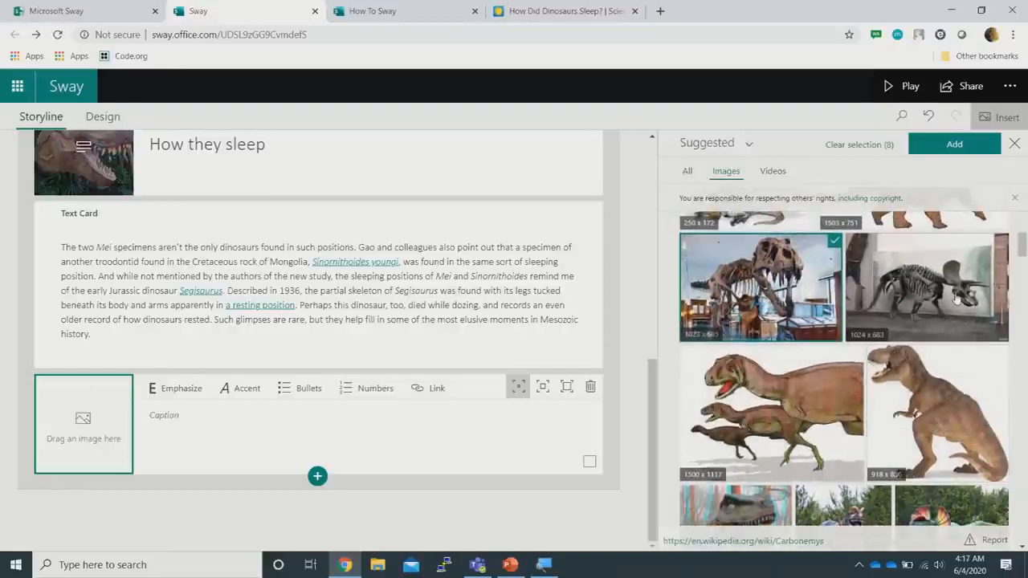
{"action": "left_click", "coordinate": [958, 143]}
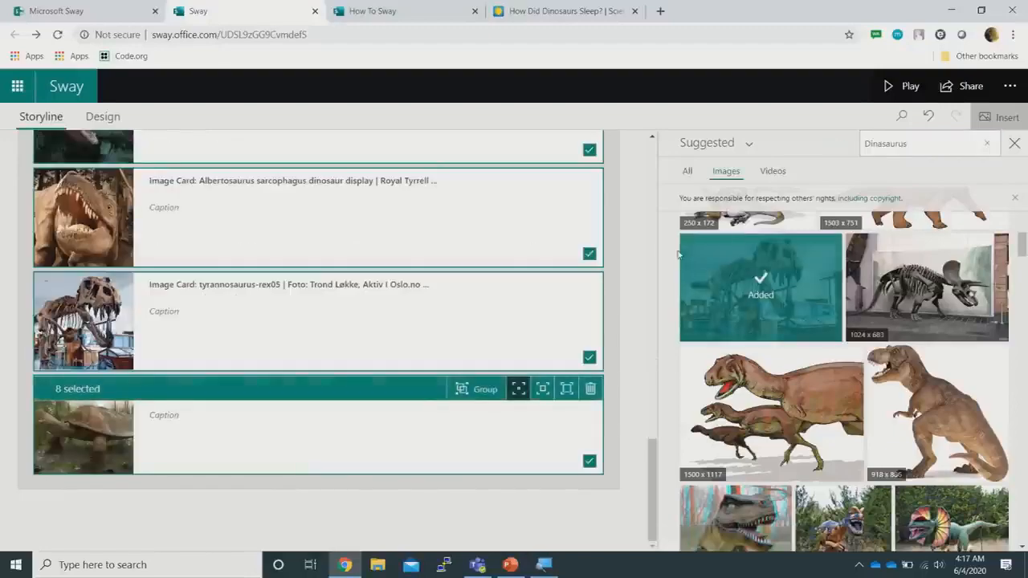
Close the image suggestions and review the newly added image cards below the text card
{"action": "scroll", "coordinate": [553, 247], "scroll_direction": "up", "scroll_amount": 5}
{"action": "scroll", "coordinate": [552, 246], "scroll_direction": "up", "scroll_amount": 3}
{"action": "scroll", "coordinate": [553, 246], "scroll_direction": "down", "scroll_amount": 1}
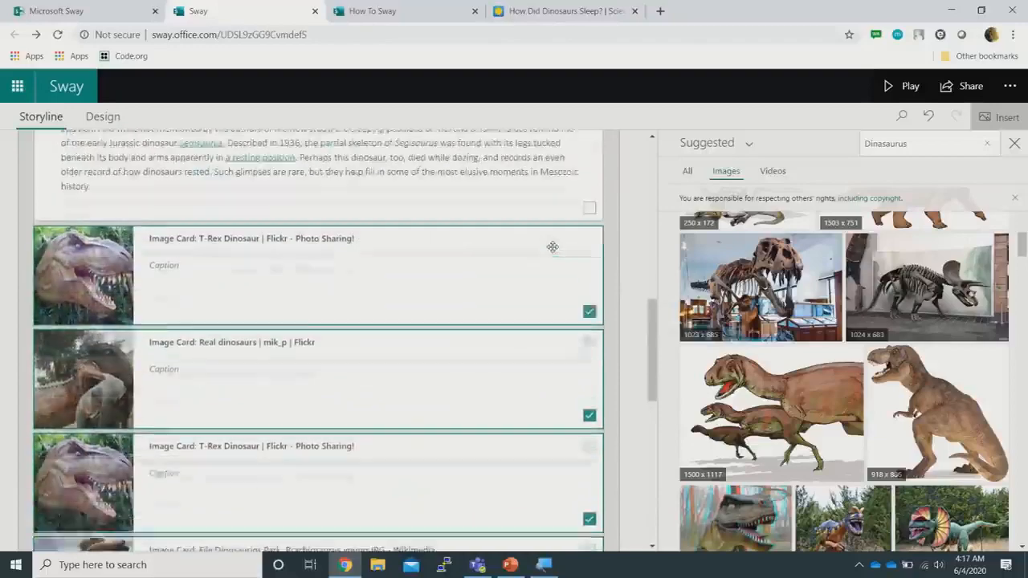
{"action": "scroll", "coordinate": [553, 246], "scroll_direction": "down", "scroll_amount": 1}
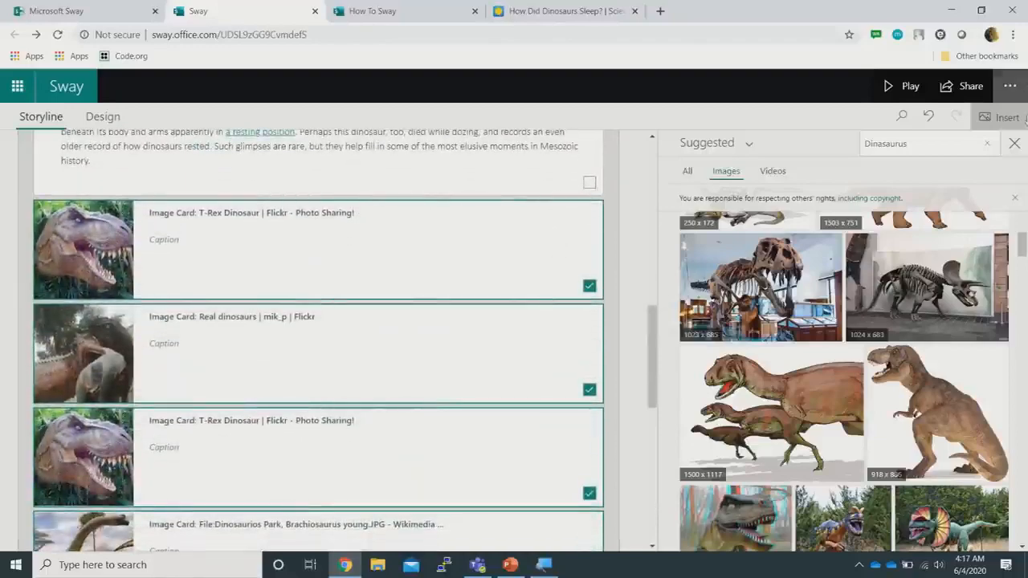
{"action": "left_click", "coordinate": [1024, 146]}
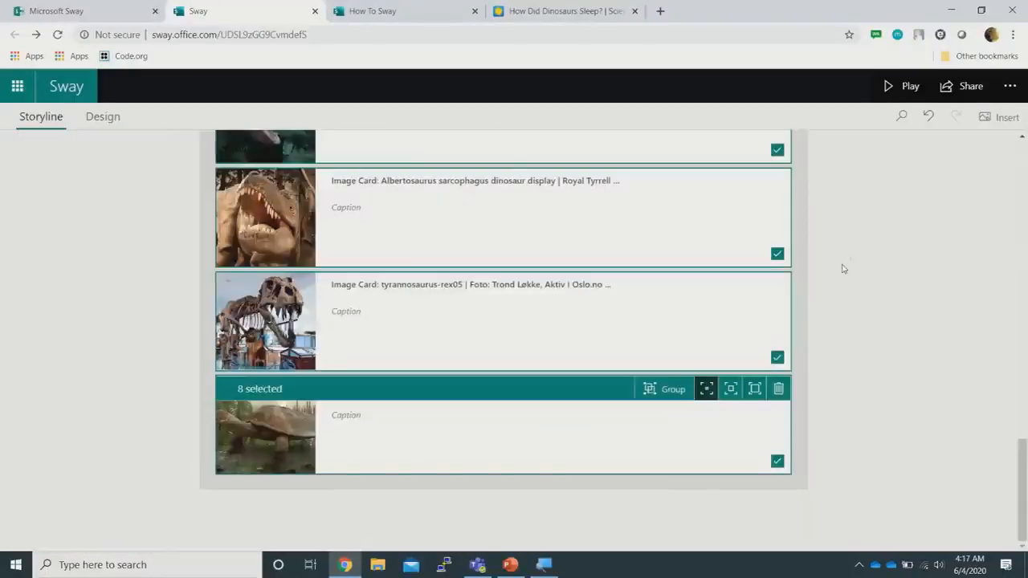
{"action": "scroll", "coordinate": [709, 200], "scroll_direction": "up", "scroll_amount": 5}
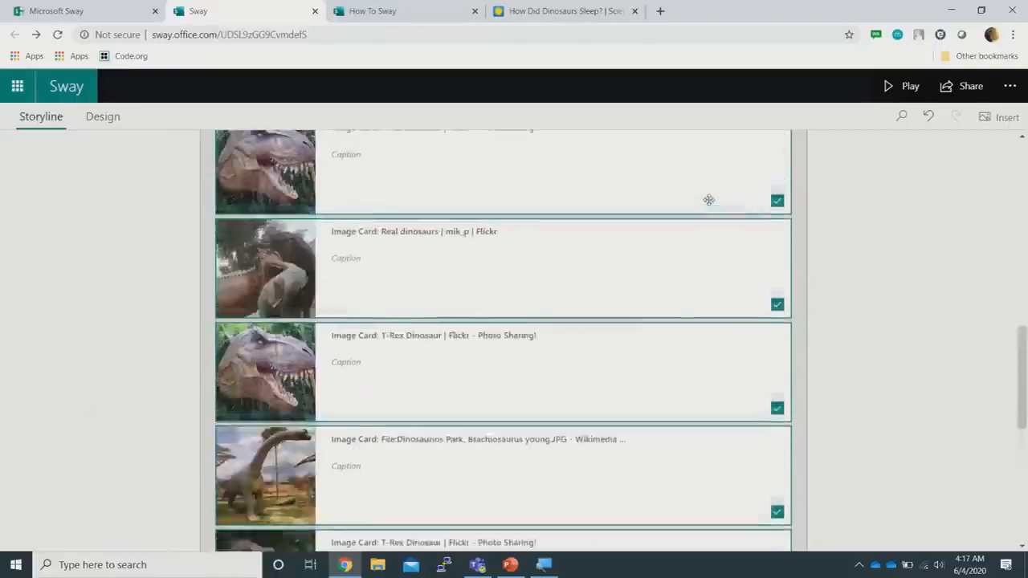
{"action": "scroll", "coordinate": [710, 200], "scroll_direction": "up", "scroll_amount": 5}
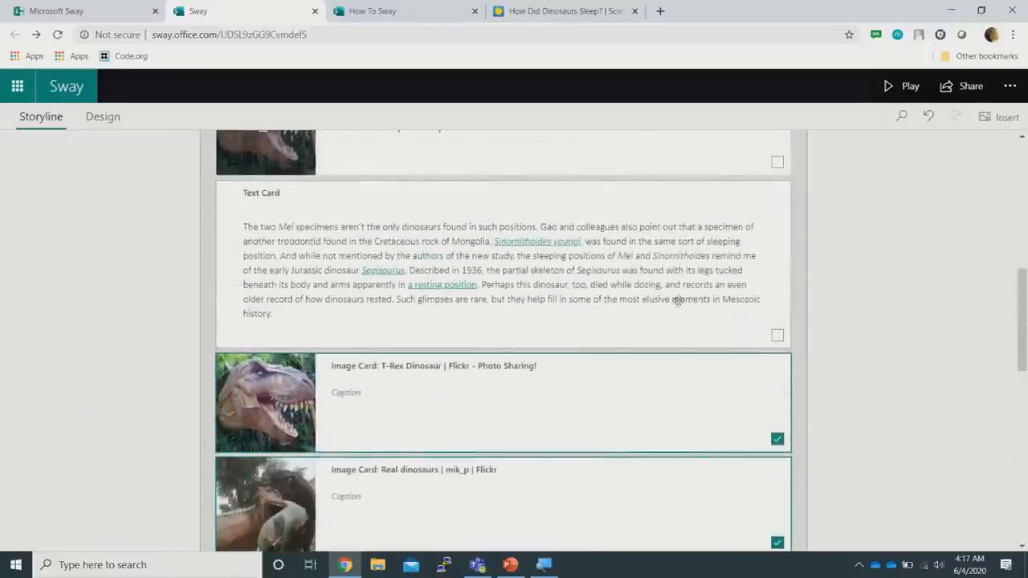
{"action": "scroll", "coordinate": [677, 300], "scroll_direction": "down", "scroll_amount": 3}
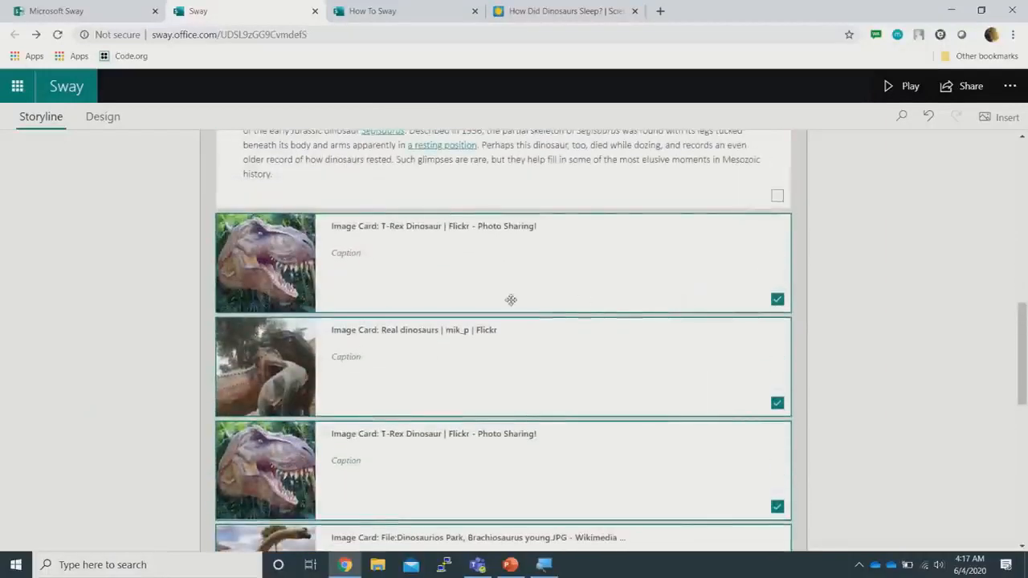
Take the first "T-Rex Dinosaur" and "Real dinosaurs" image cards out of the selection and select both again
{"action": "left_click", "coordinate": [333, 254]}
{"action": "left_click", "coordinate": [351, 252], "text": "ctrl"}
{"action": "left_click", "coordinate": [351, 253]}
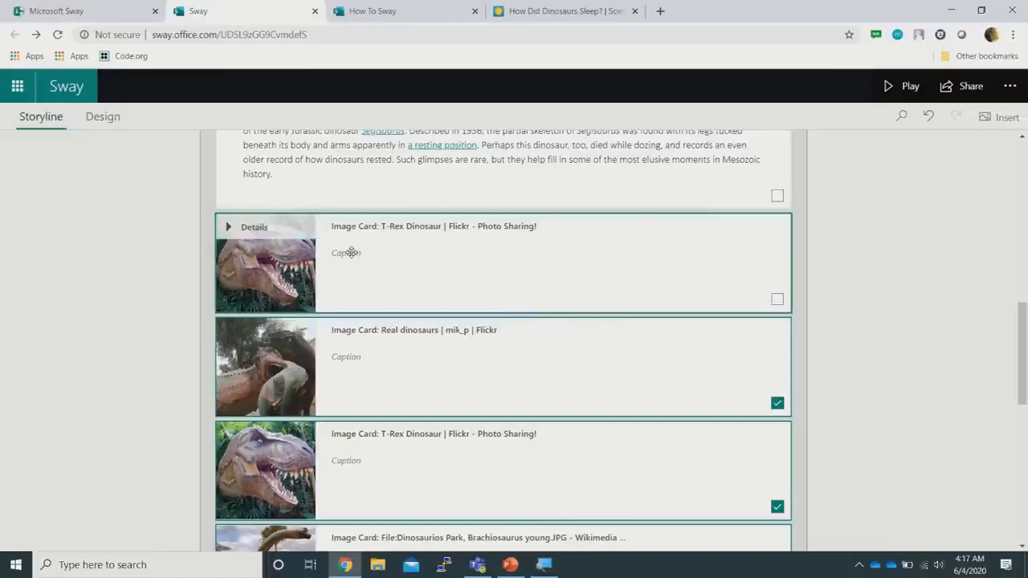
{"action": "left_click", "coordinate": [349, 354]}
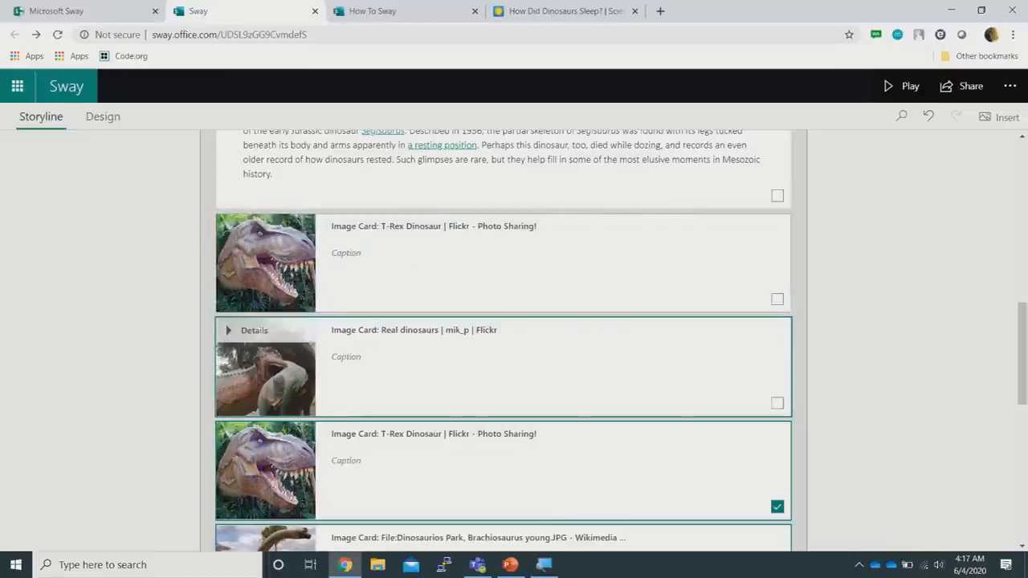
{"action": "scroll", "coordinate": [428, 278], "scroll_direction": "up", "scroll_amount": 1}
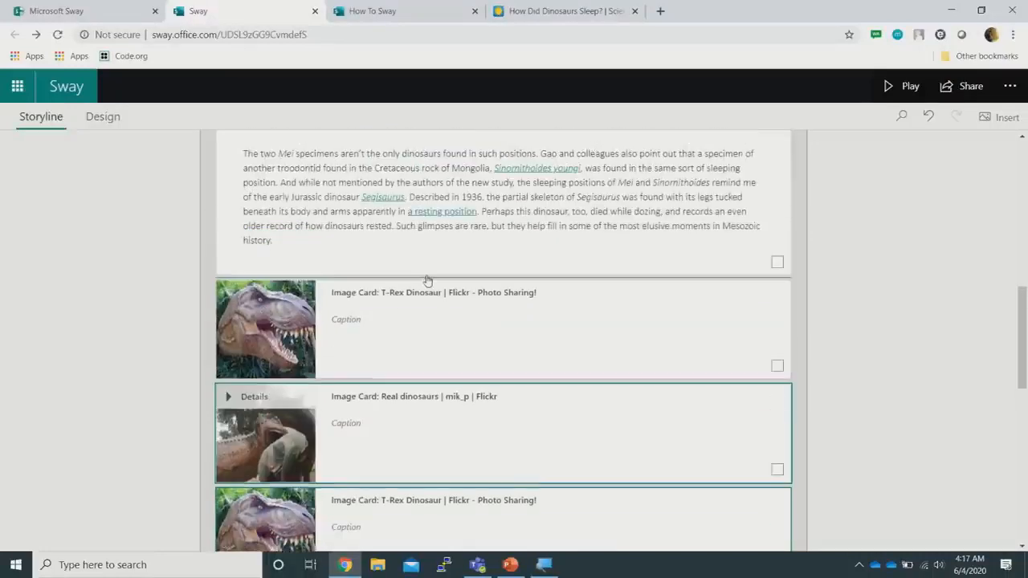
{"action": "left_click", "coordinate": [778, 369]}
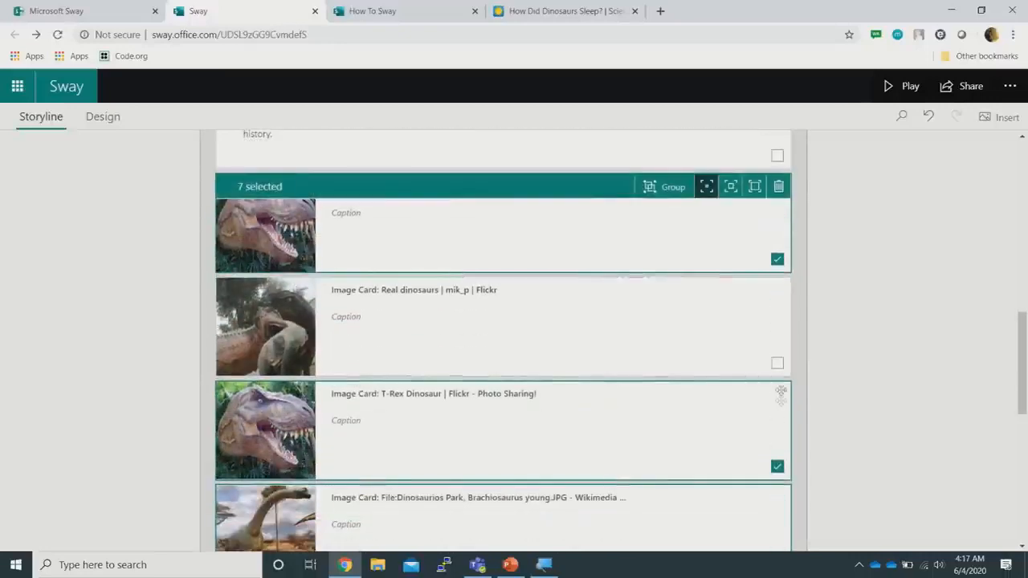
{"action": "left_click", "coordinate": [778, 367]}
{"action": "scroll", "coordinate": [723, 443], "scroll_direction": "down", "scroll_amount": 6}
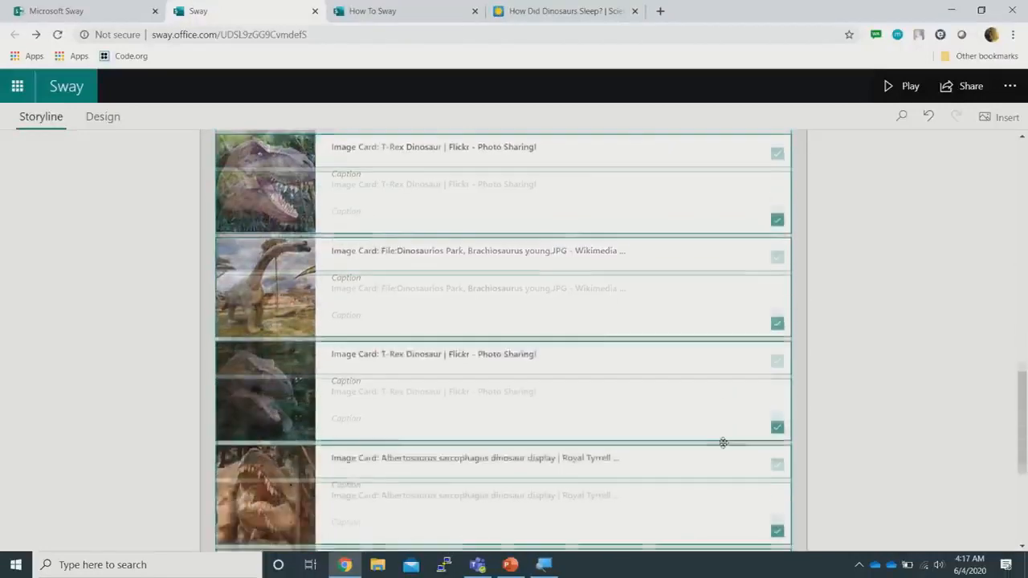
{"action": "scroll", "coordinate": [723, 443], "scroll_direction": "down", "scroll_amount": 2}
{"action": "scroll", "coordinate": [723, 443], "scroll_direction": "up", "scroll_amount": 8}
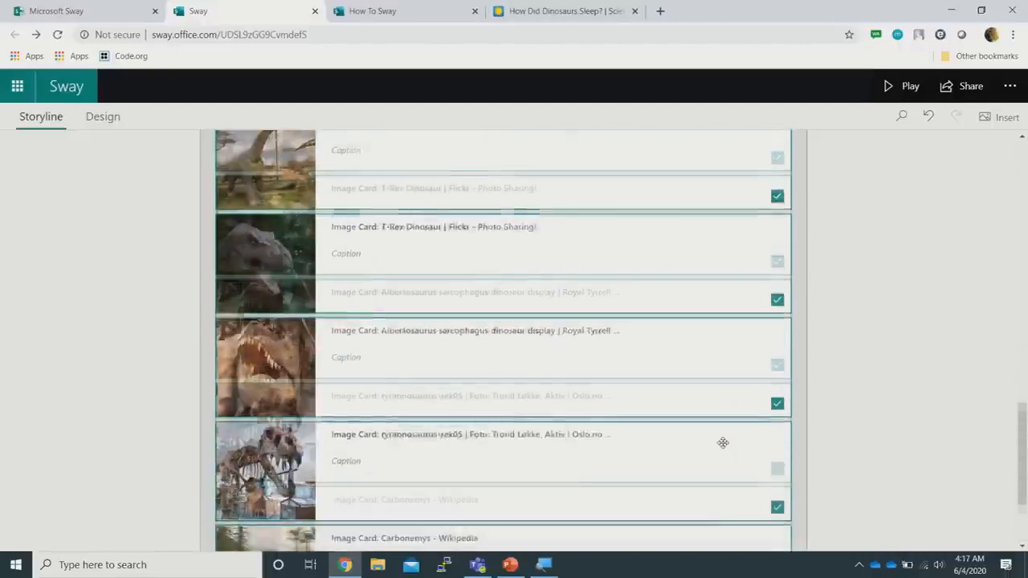
{"action": "scroll", "coordinate": [723, 442], "scroll_direction": "up", "scroll_amount": 1}
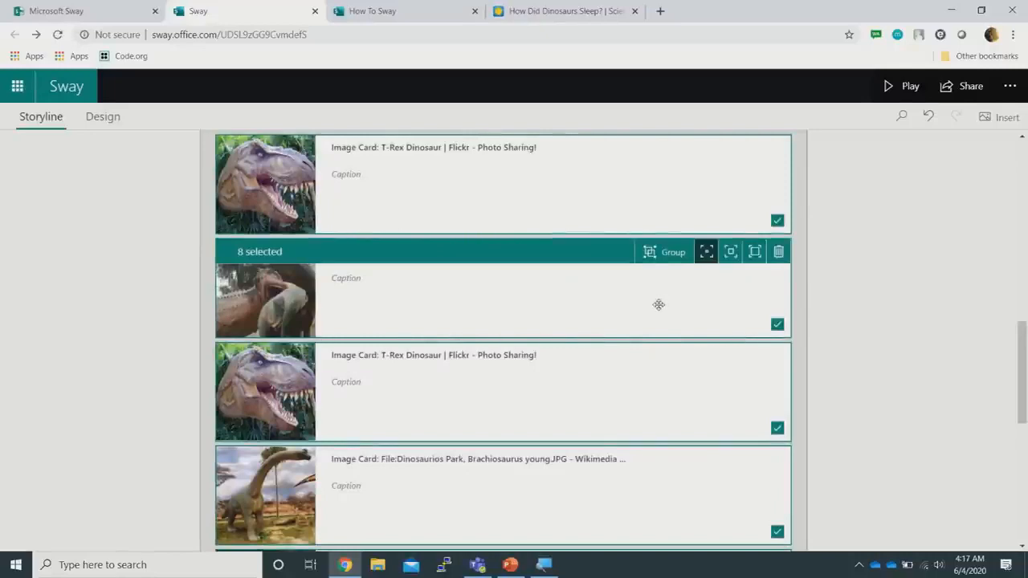
{"action": "scroll", "coordinate": [659, 305], "scroll_direction": "up", "scroll_amount": 1}
{"action": "left_click", "coordinate": [514, 243]}
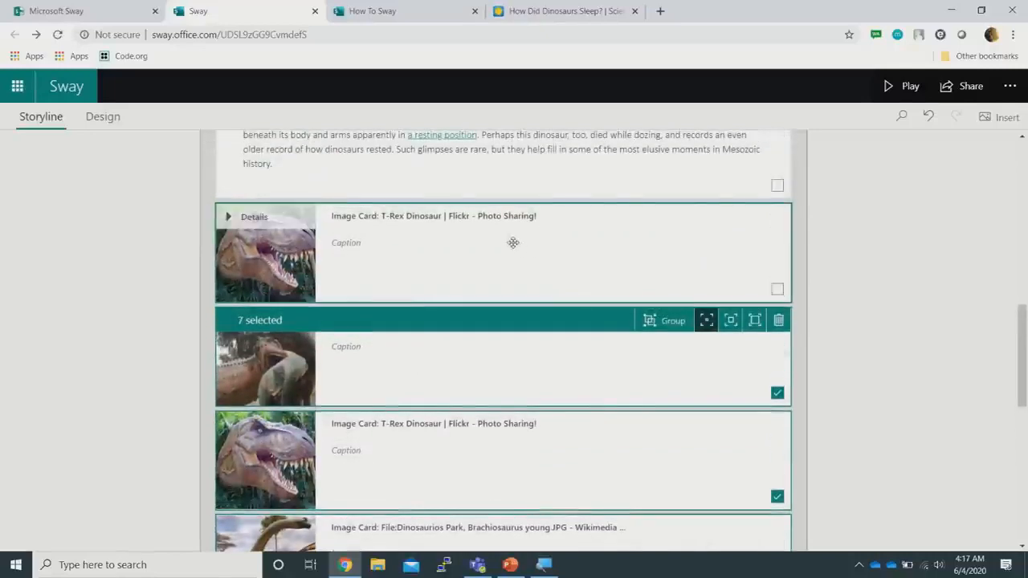
{"action": "left_click", "coordinate": [777, 291]}
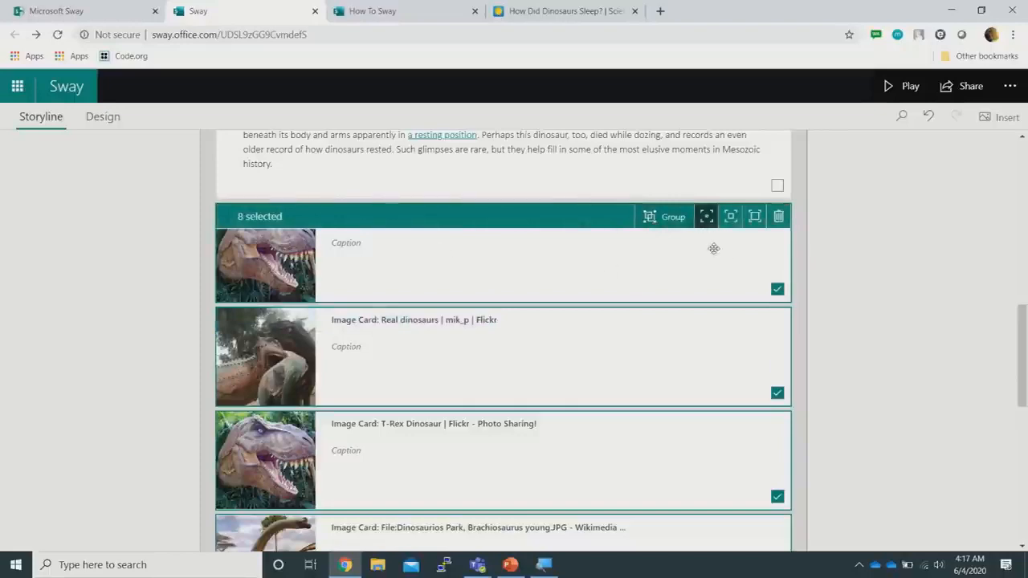
{"action": "key", "text": "super"}
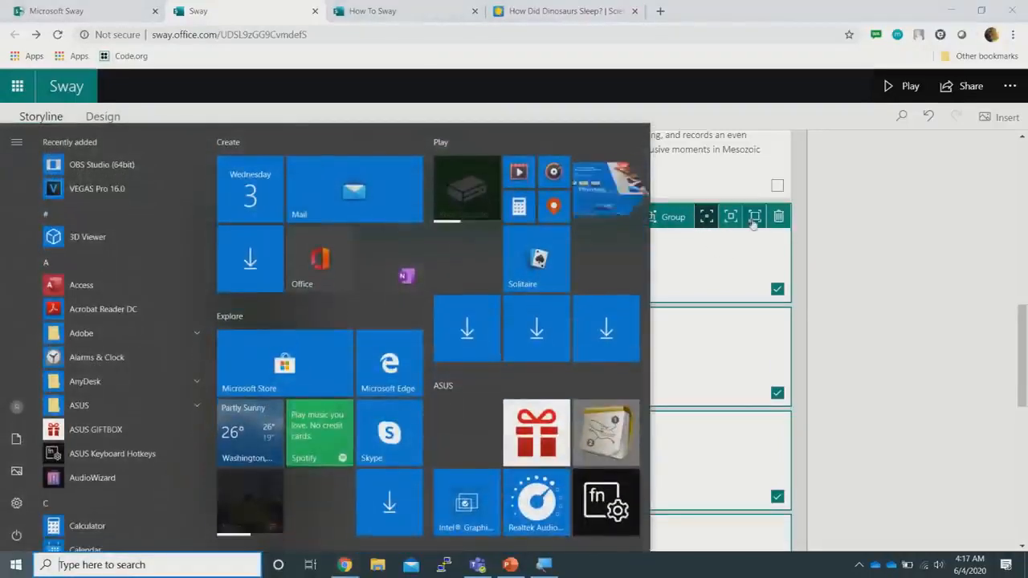
{"action": "left_click", "coordinate": [732, 282]}
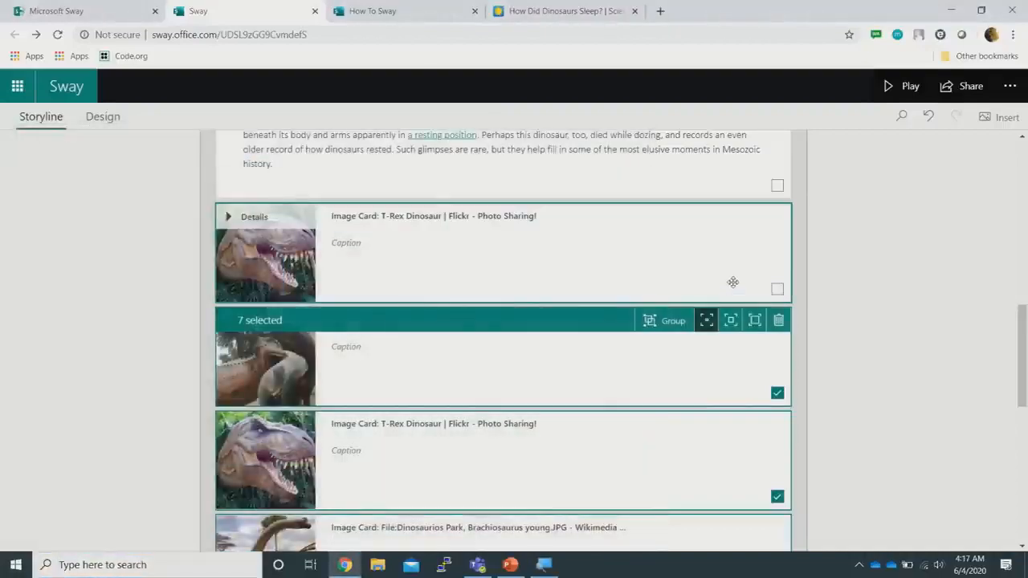
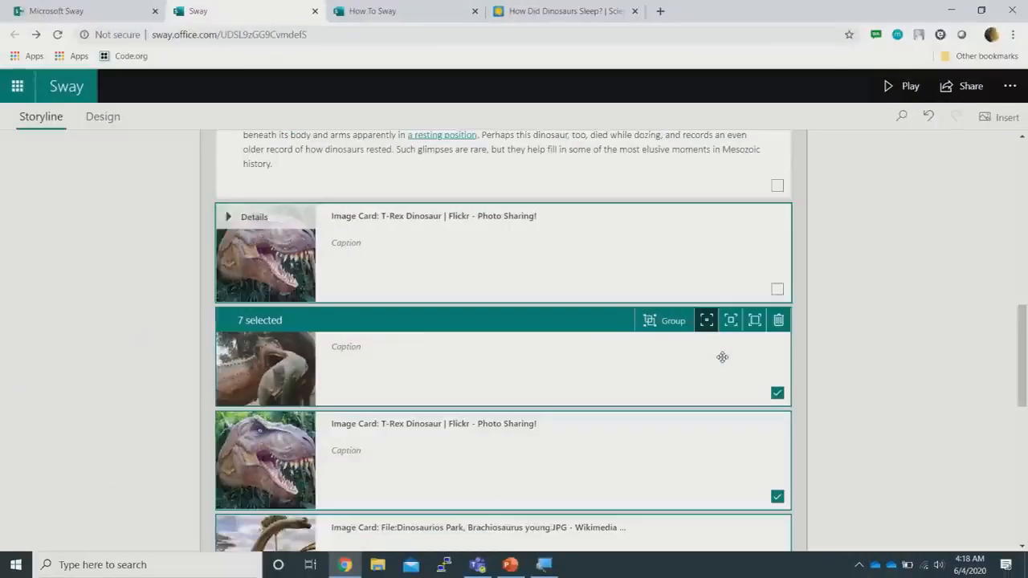
With all eight image cards selected, apply the middle emphasis level and combine them into one group
{"action": "left_click", "coordinate": [777, 290]}
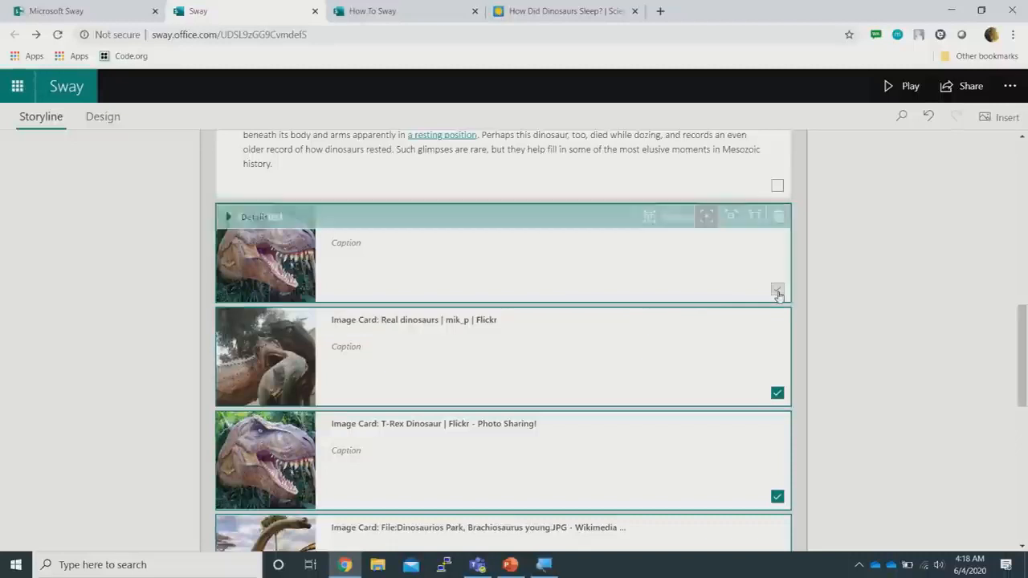
{"action": "left_click", "coordinate": [731, 218]}
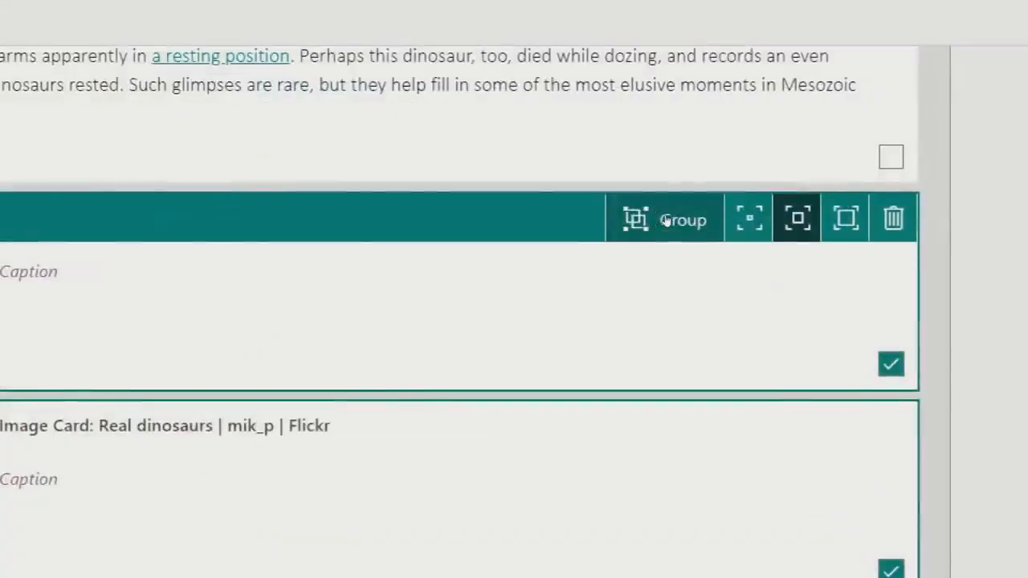
{"action": "left_click", "coordinate": [666, 218]}
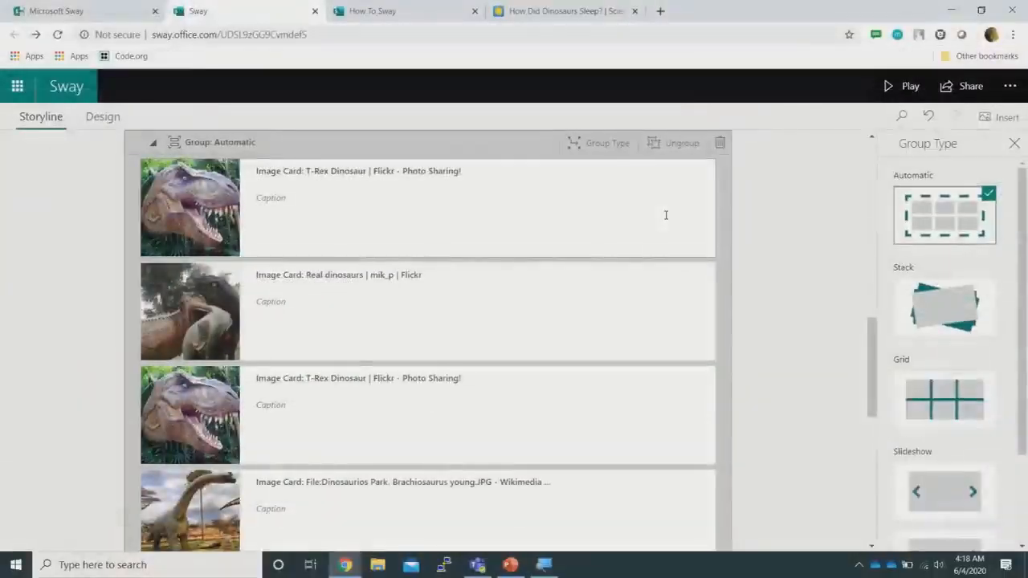
Review the available group types and change the image group in the "How they sleep" section to Stack
{"action": "left_click_drag", "start_coordinate": [1023, 285], "coordinate": [1025, 208]}
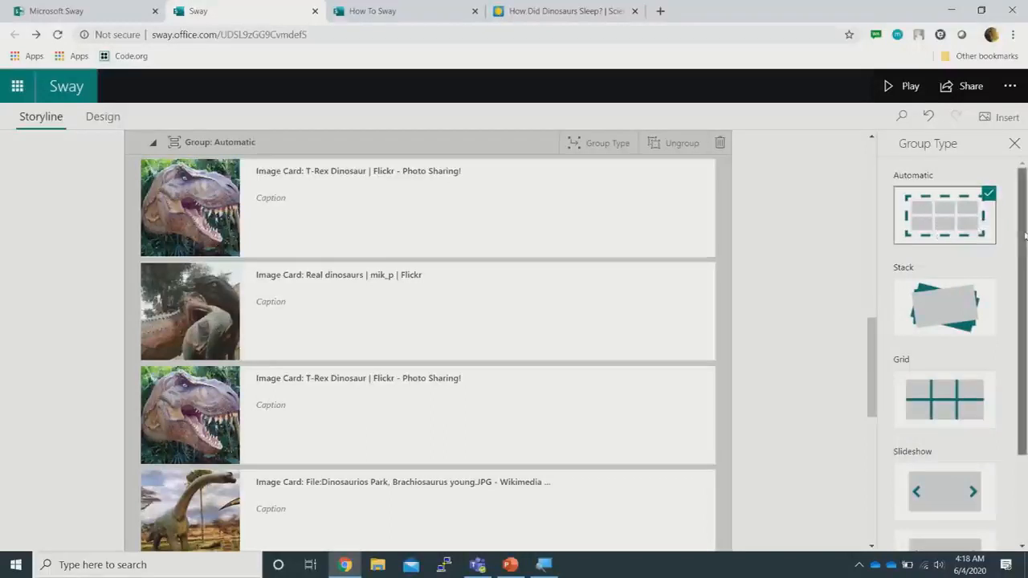
{"action": "scroll", "coordinate": [1014, 245], "scroll_direction": "down", "scroll_amount": 1}
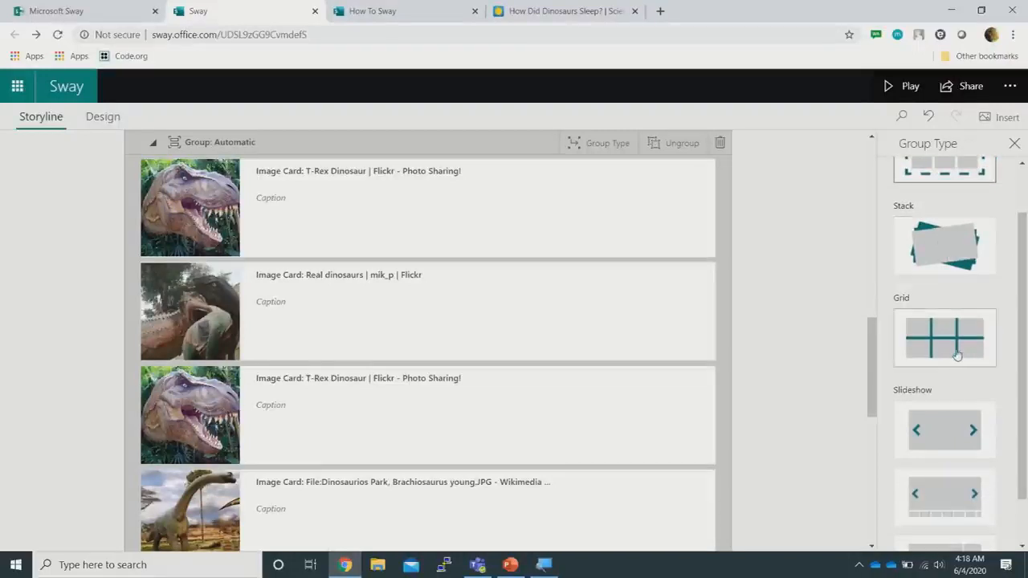
{"action": "scroll", "coordinate": [1026, 394], "scroll_direction": "down", "scroll_amount": 1}
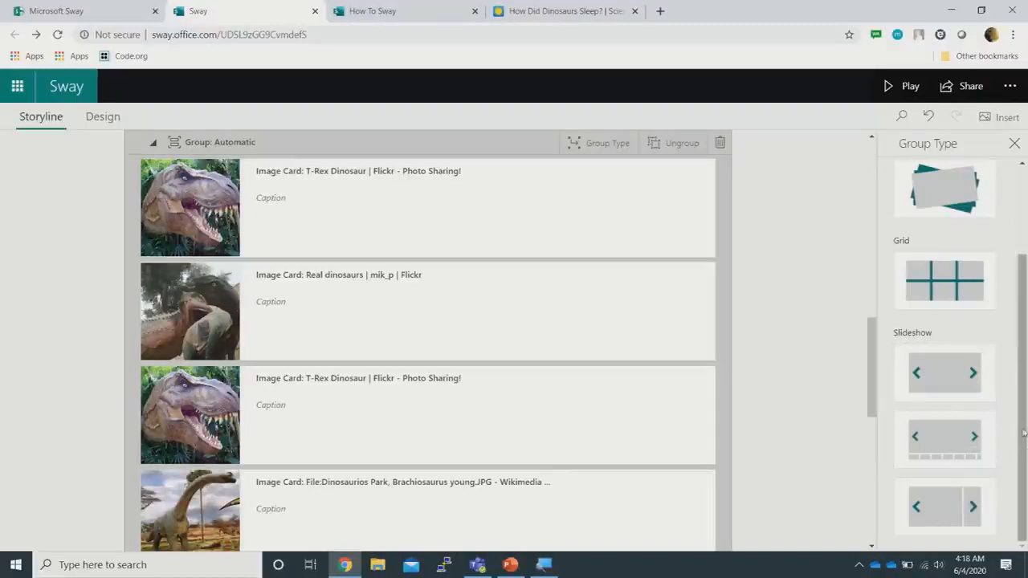
{"action": "left_click", "coordinate": [1026, 239]}
{"action": "left_click_drag", "start_coordinate": [1027, 383], "coordinate": [1027, 357]}
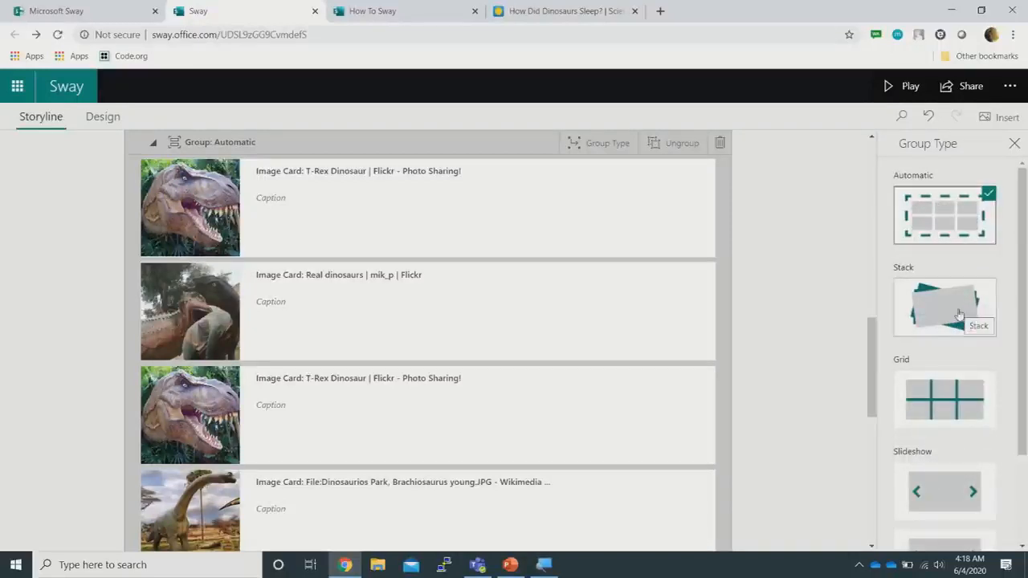
{"action": "left_click", "coordinate": [959, 314]}
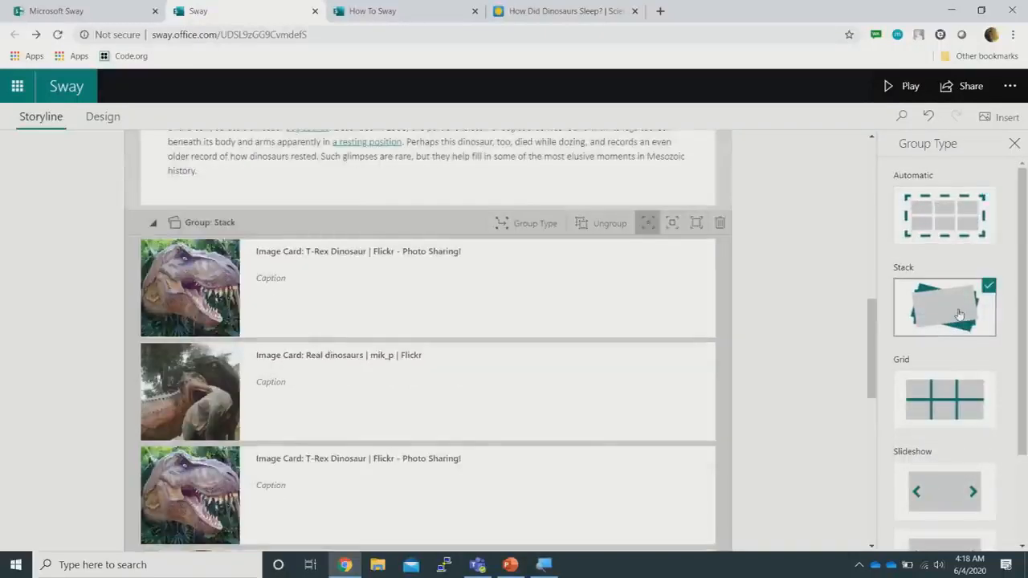
{"action": "left_click", "coordinate": [1015, 143]}
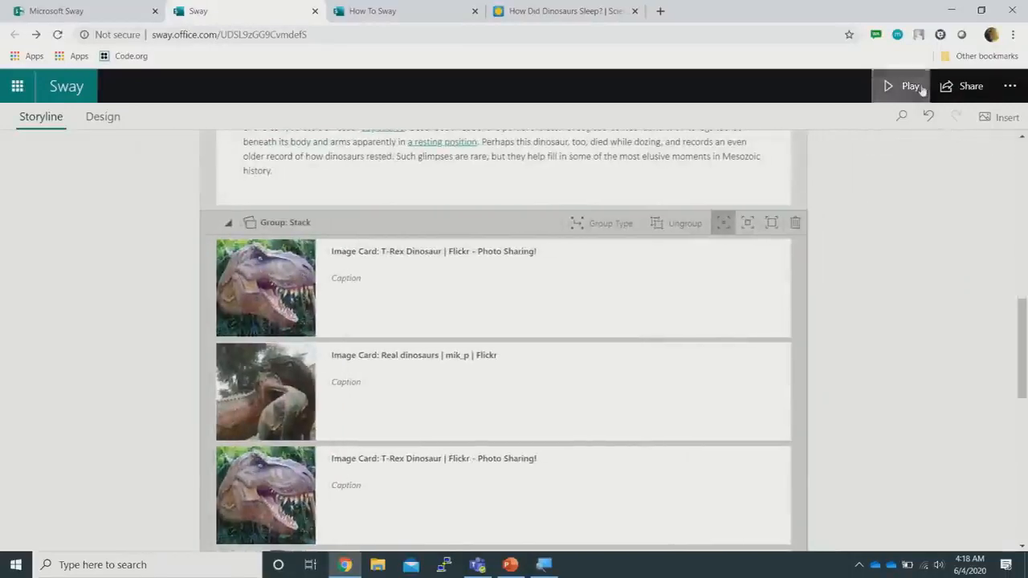
Preview the presentation and go to the image stack in the "How they sleep" section
{"action": "left_click", "coordinate": [914, 87]}
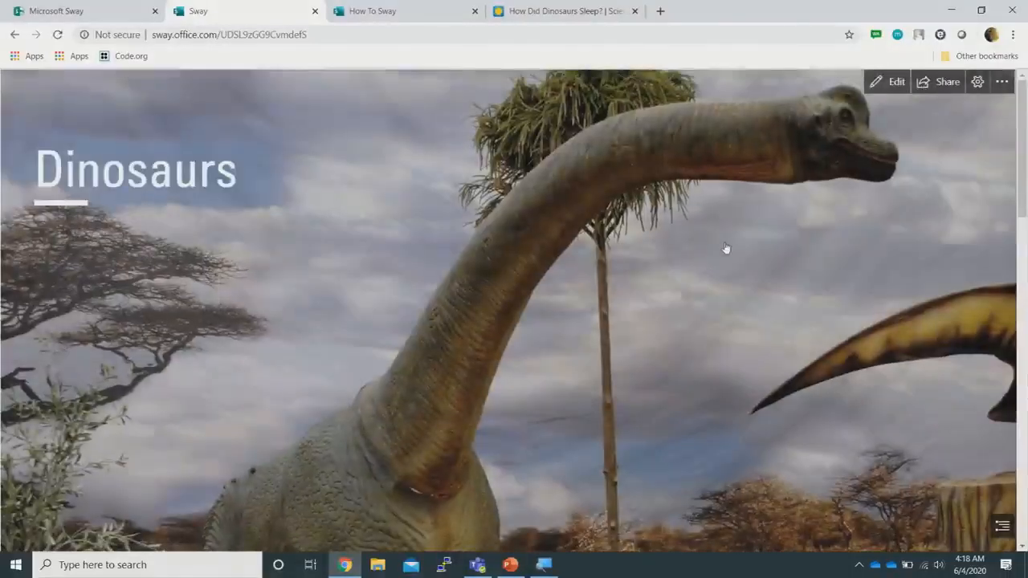
{"action": "scroll", "coordinate": [726, 248], "scroll_direction": "down", "scroll_amount": 15}
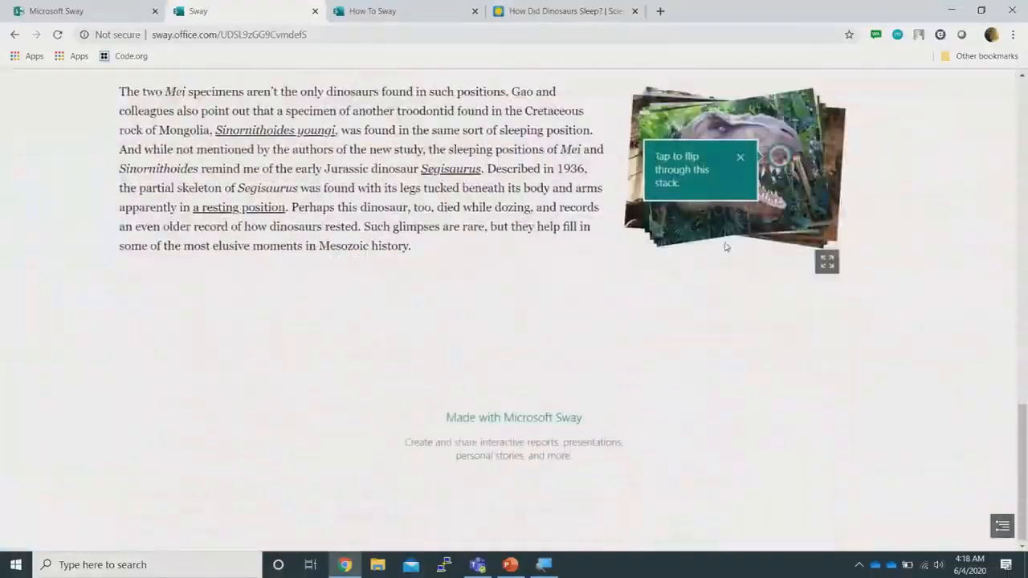
{"action": "scroll", "coordinate": [725, 248], "scroll_direction": "up", "scroll_amount": 2}
{"action": "left_click", "coordinate": [741, 311]}
{"action": "scroll", "coordinate": [881, 313], "scroll_direction": "up", "scroll_amount": 2}
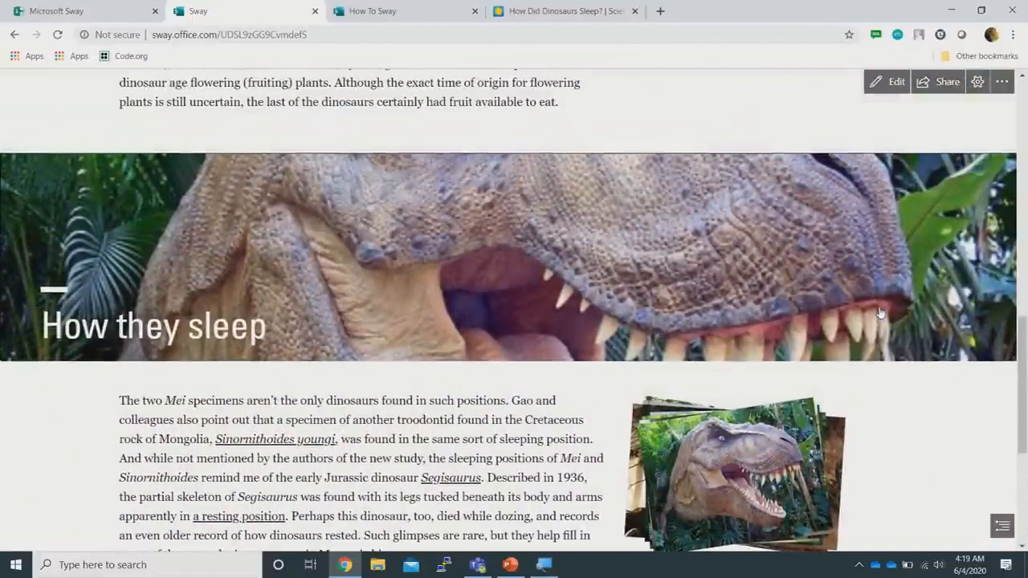
{"action": "scroll", "coordinate": [880, 313], "scroll_direction": "down", "scroll_amount": 1}
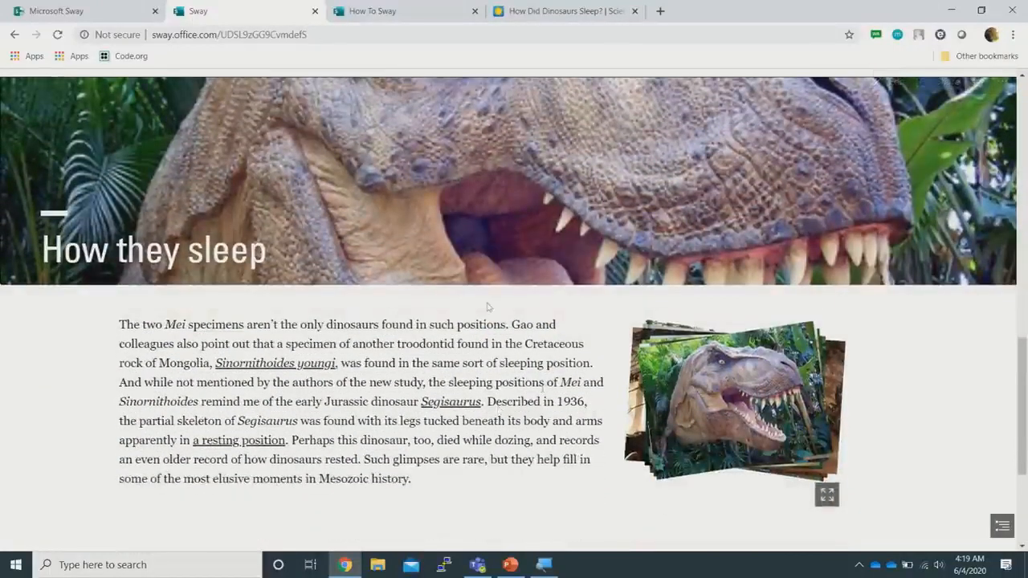
Flip through several images of the stack beside the "How they sleep" text in the preview
{"action": "left_click", "coordinate": [734, 421]}
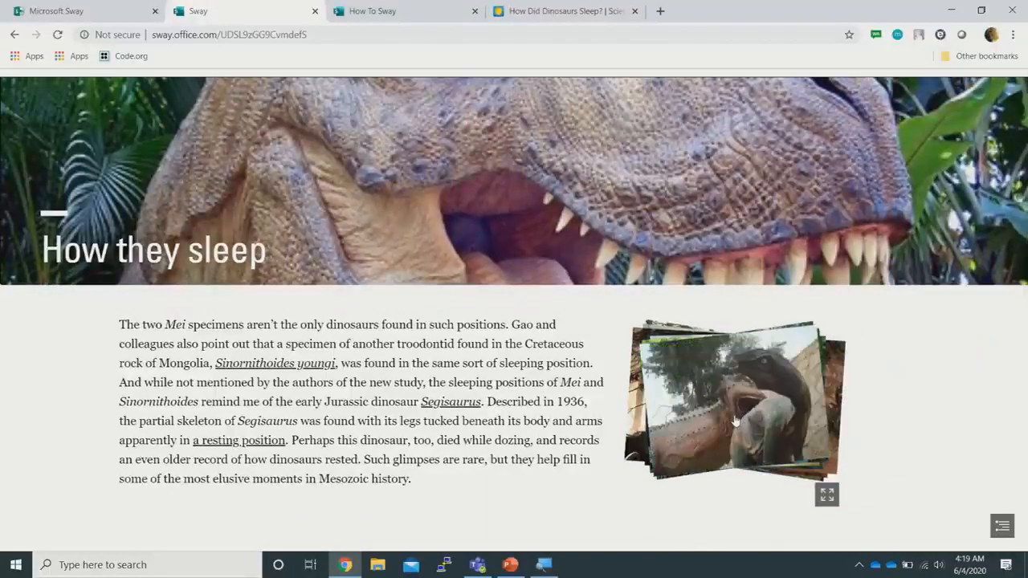
{"action": "left_click", "coordinate": [771, 397]}
{"action": "left_click", "coordinate": [772, 398]}
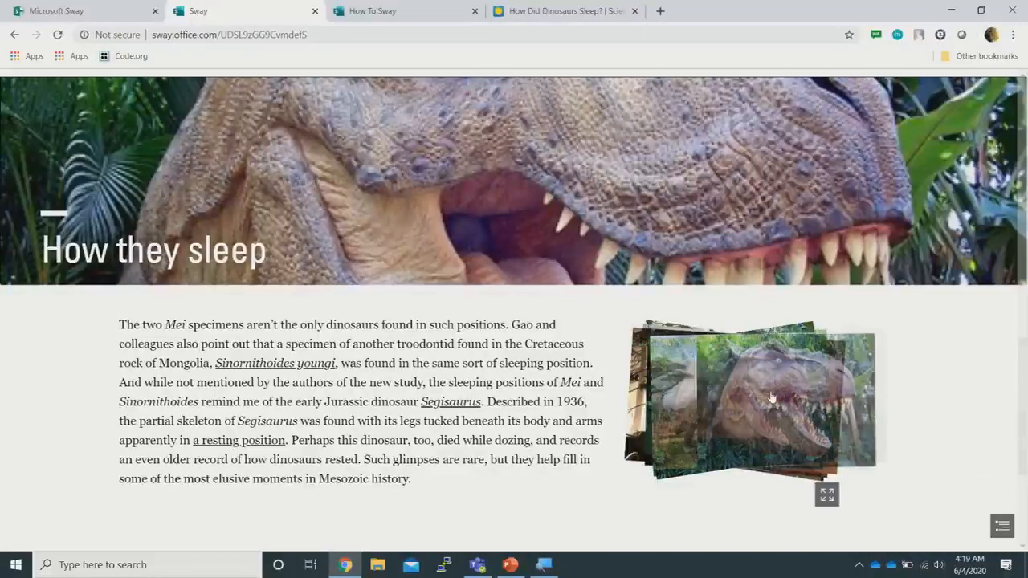
{"action": "left_click", "coordinate": [771, 398]}
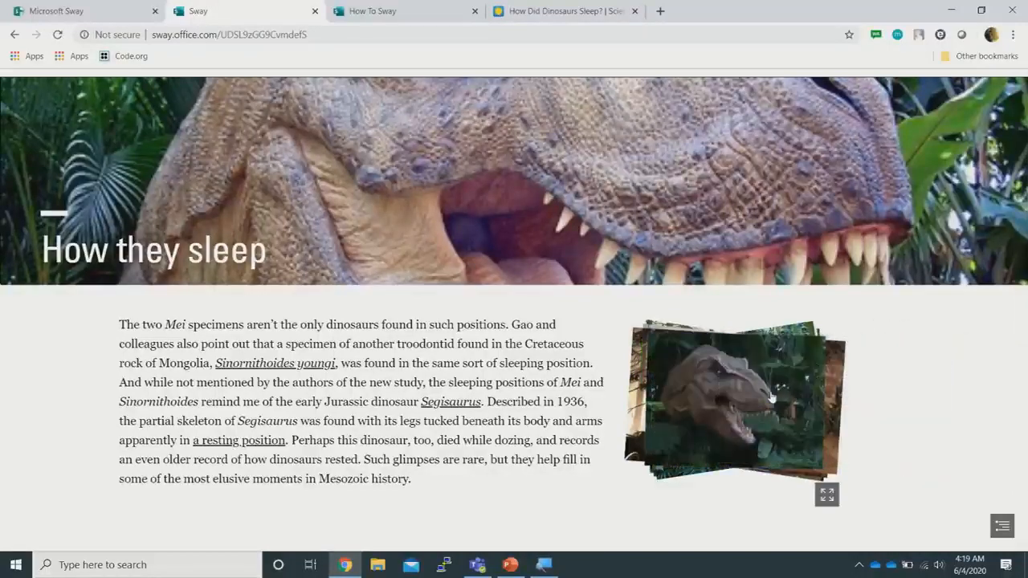
{"action": "left_click", "coordinate": [771, 398]}
{"action": "left_click", "coordinate": [771, 398]}
{"action": "scroll", "coordinate": [771, 396], "scroll_direction": "up", "scroll_amount": 1}
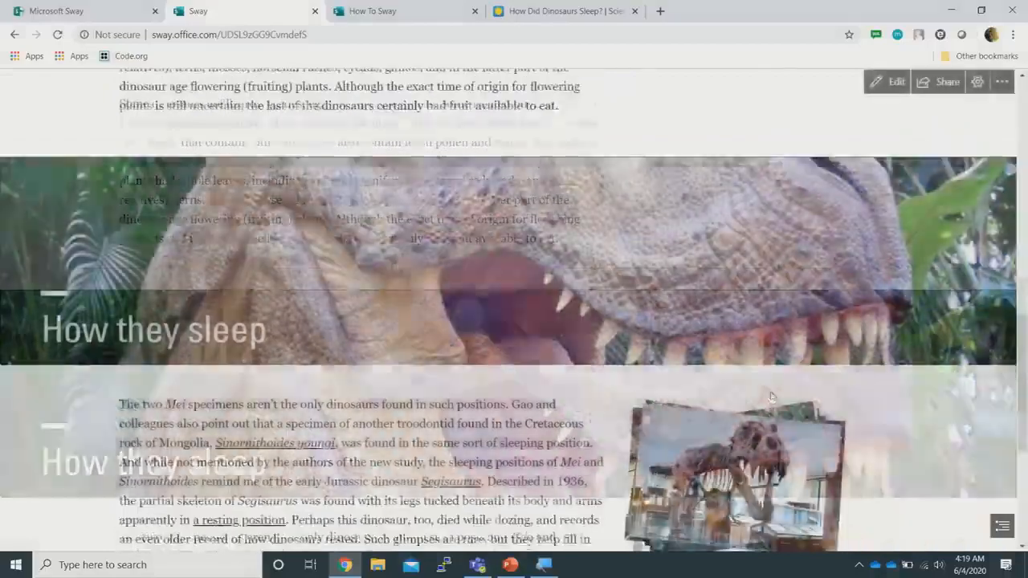
{"action": "scroll", "coordinate": [771, 397], "scroll_direction": "down", "scroll_amount": 2}
{"action": "scroll", "coordinate": [771, 397], "scroll_direction": "up", "scroll_amount": 3}
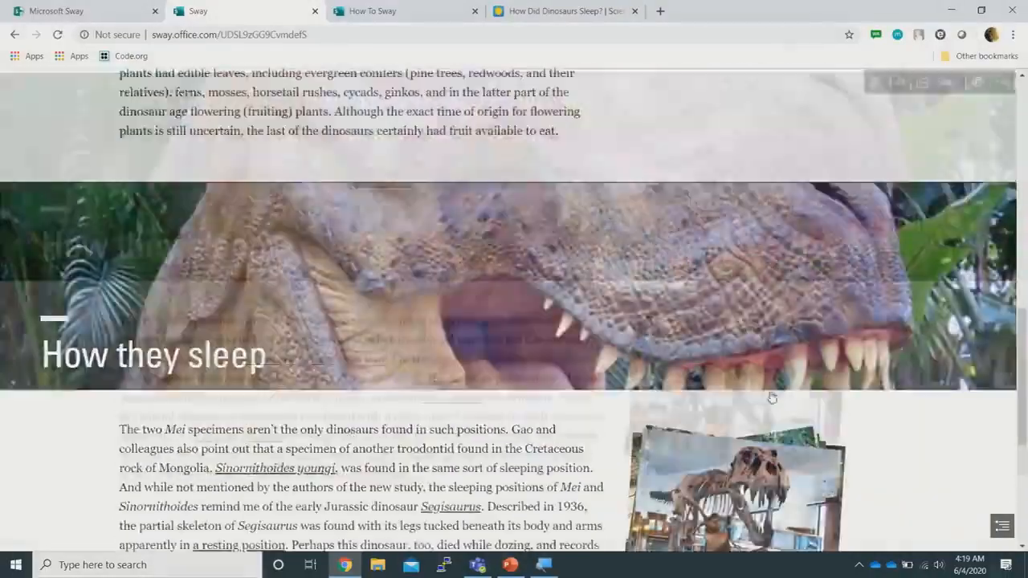
Return to editing, give the stack group the middle emphasis level, and preview its size below the "How they sleep" text
{"action": "left_click", "coordinate": [891, 81]}
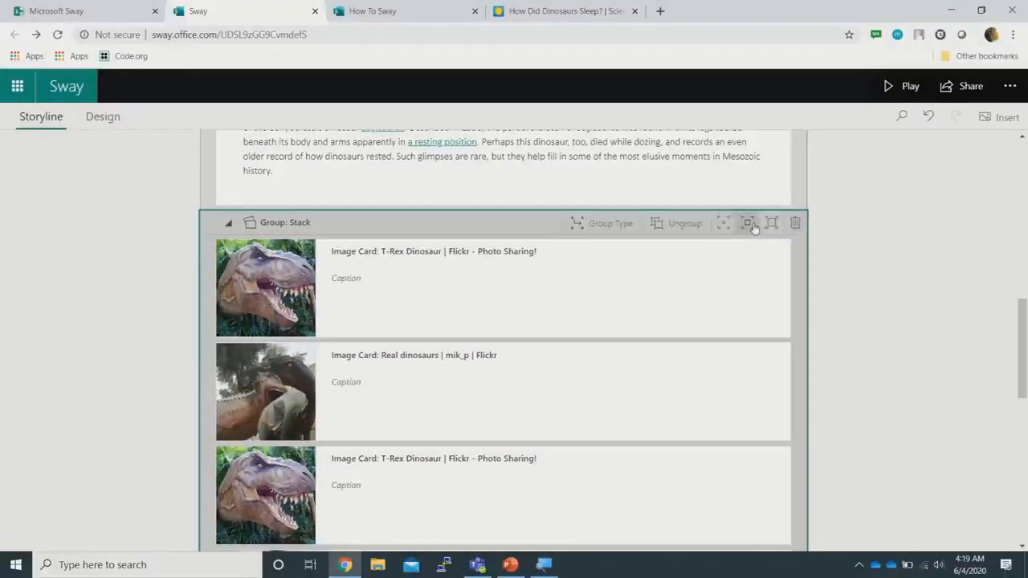
{"action": "left_click", "coordinate": [902, 87]}
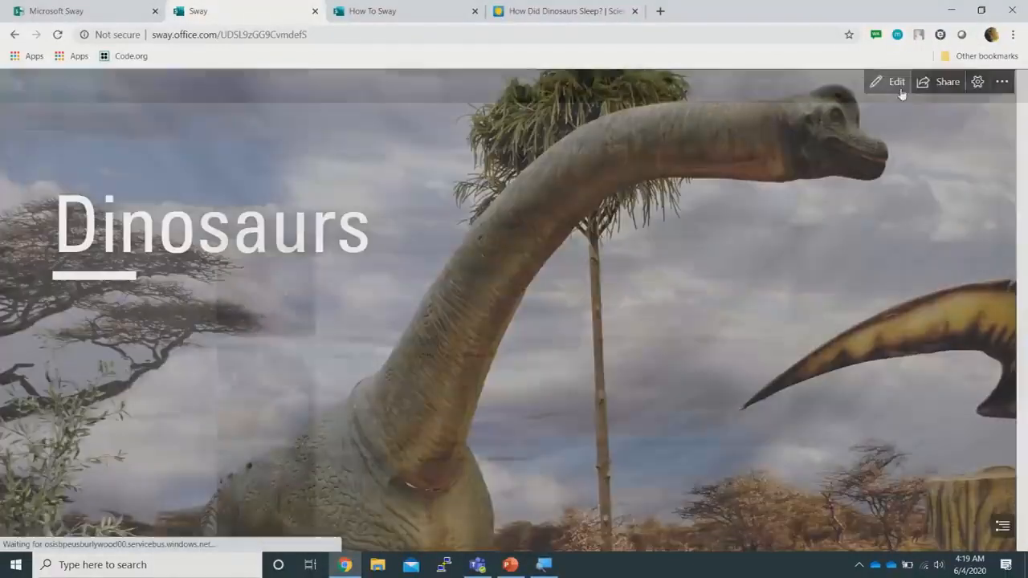
{"action": "scroll", "coordinate": [753, 248], "scroll_direction": "down", "scroll_amount": 6}
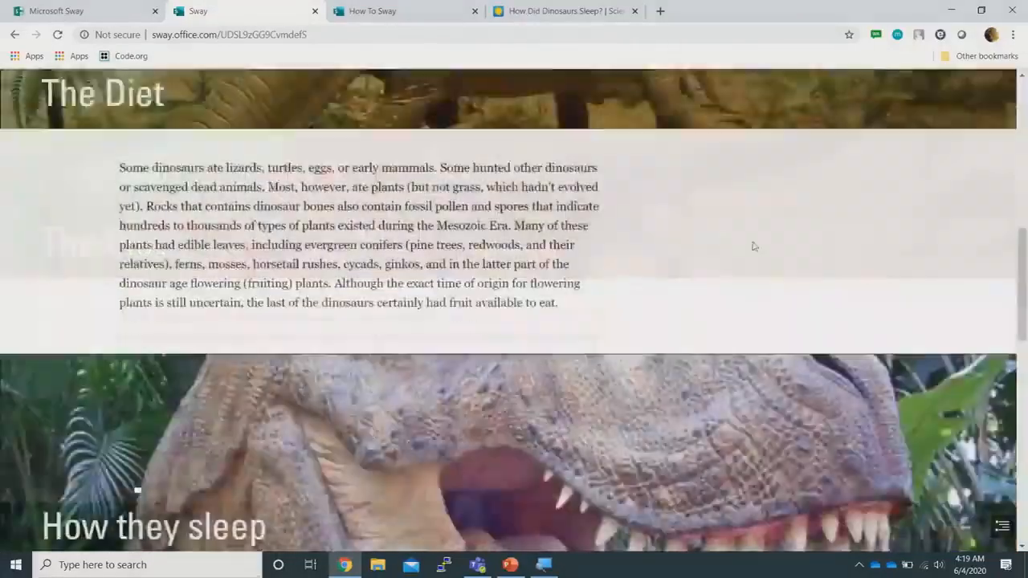
{"action": "scroll", "coordinate": [754, 246], "scroll_direction": "down", "scroll_amount": 3}
{"action": "scroll", "coordinate": [753, 247], "scroll_direction": "up", "scroll_amount": 3}
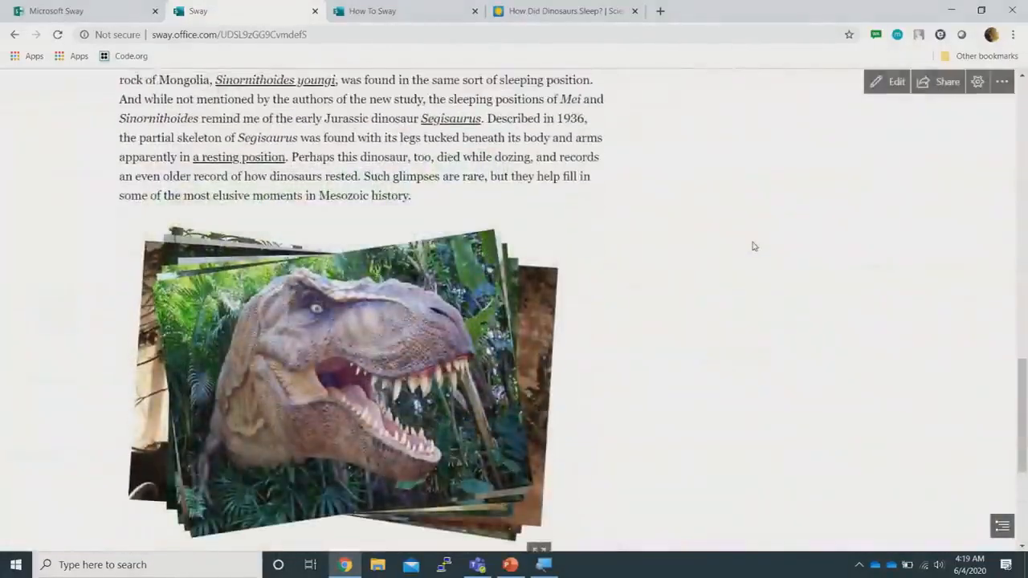
{"action": "scroll", "coordinate": [753, 246], "scroll_direction": "up", "scroll_amount": 1}
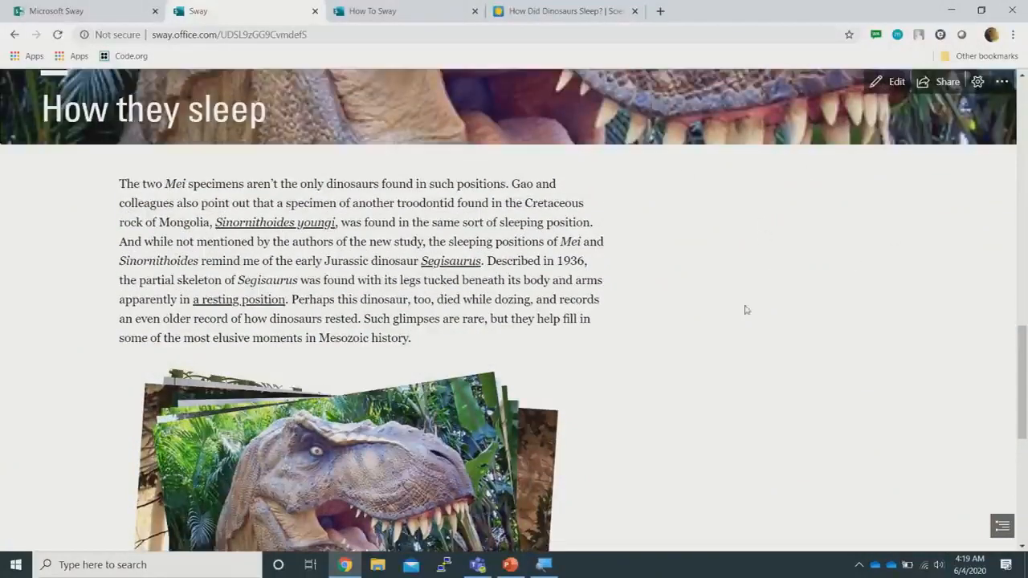
{"action": "scroll", "coordinate": [787, 298], "scroll_direction": "down", "scroll_amount": 3}
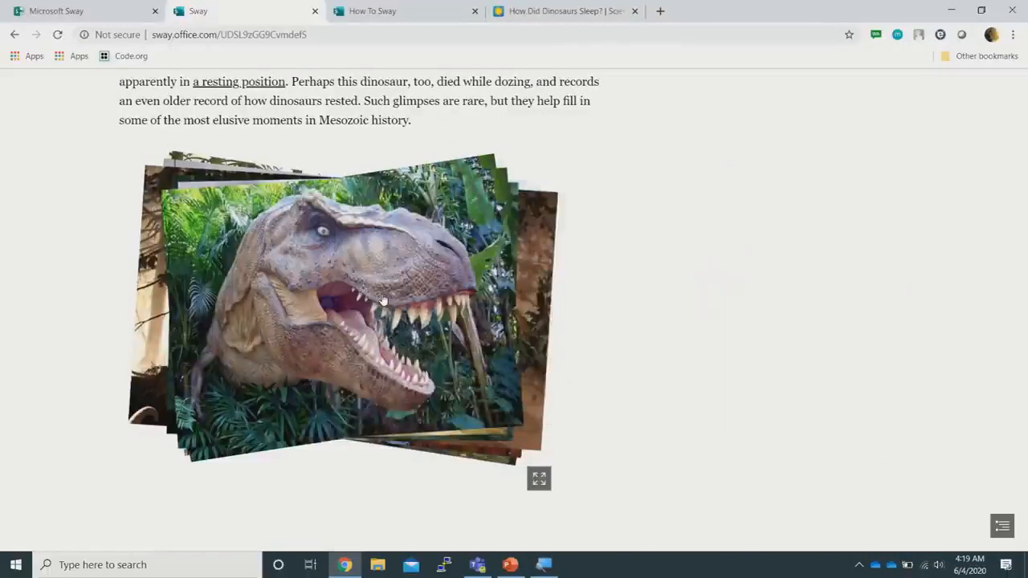
{"action": "scroll", "coordinate": [383, 300], "scroll_direction": "up", "scroll_amount": 5}
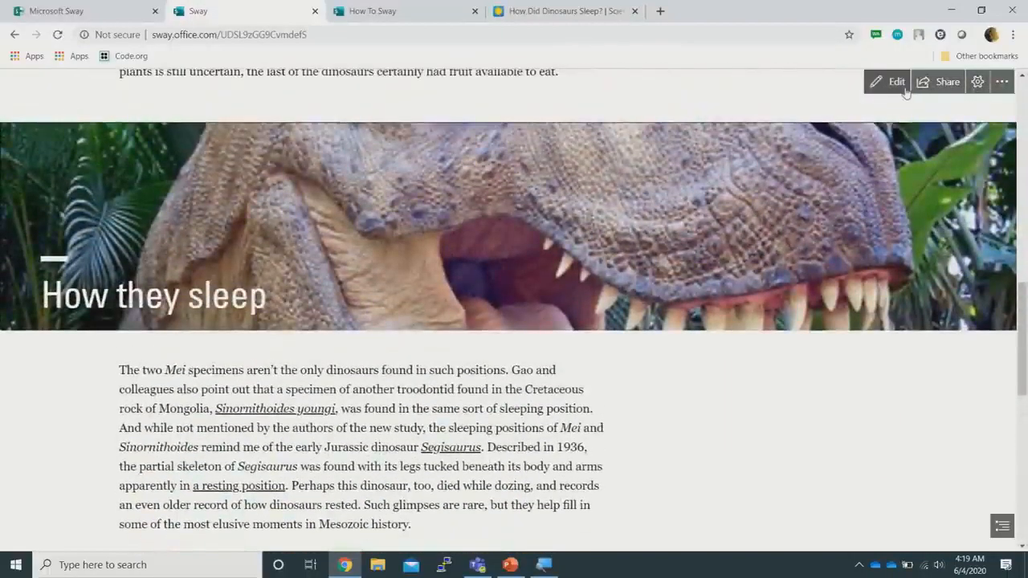
Return to editing, set the stack group's emphasis to intense, and preview the stack in the "How they sleep" section
{"action": "left_click", "coordinate": [905, 86]}
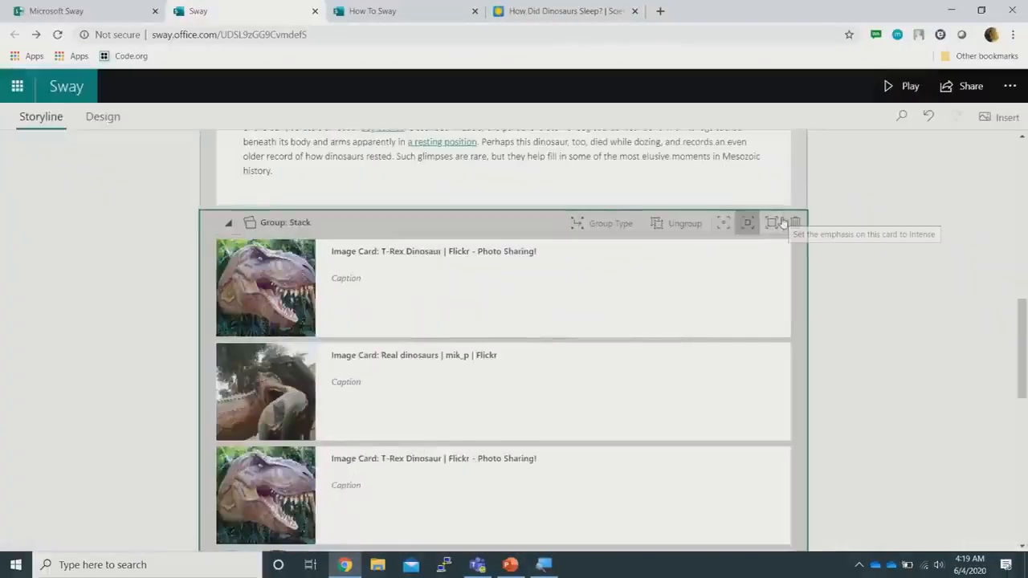
{"action": "left_click", "coordinate": [774, 226]}
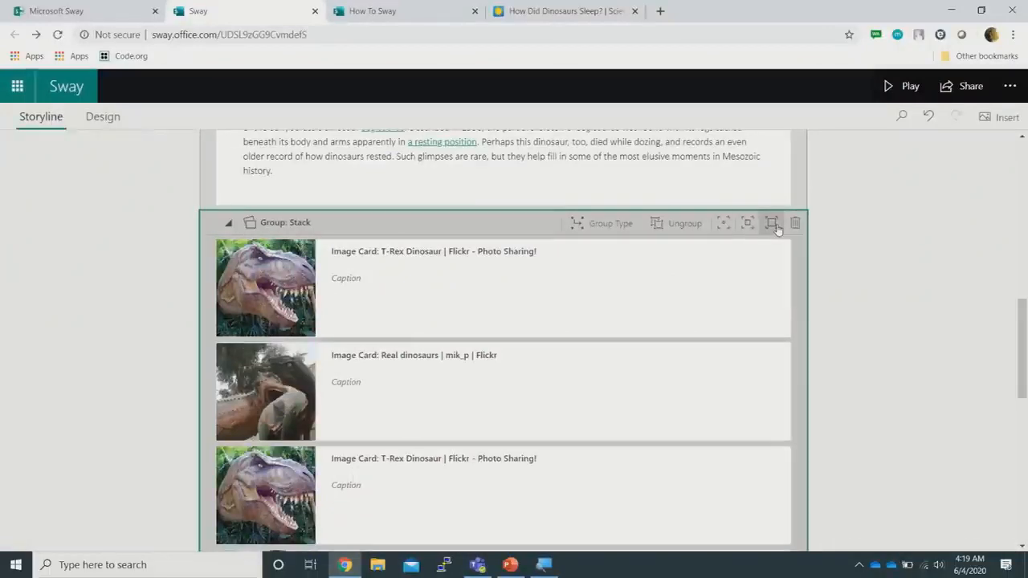
{"action": "left_click", "coordinate": [902, 85]}
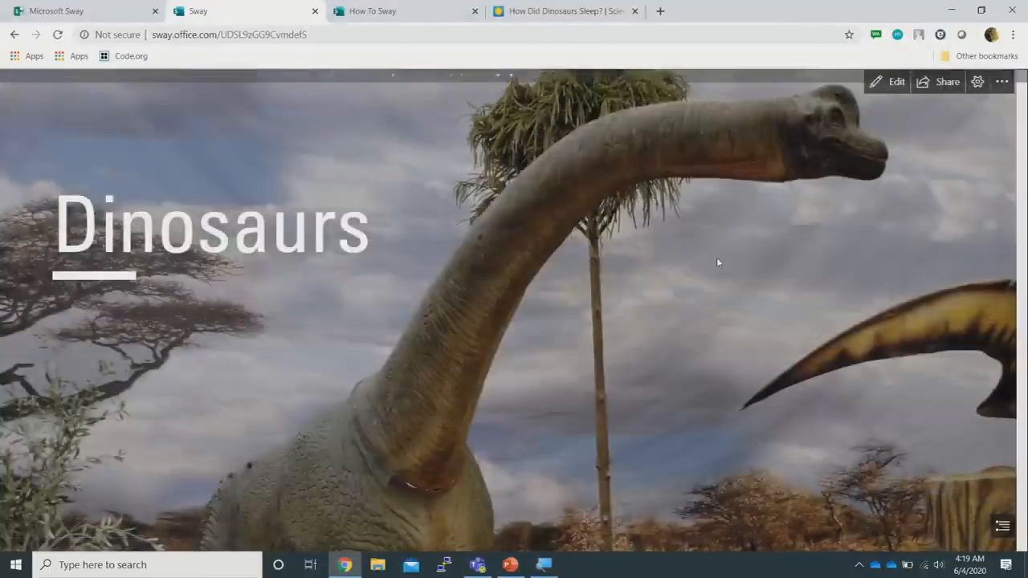
{"action": "scroll", "coordinate": [654, 273], "scroll_direction": "down", "scroll_amount": 3}
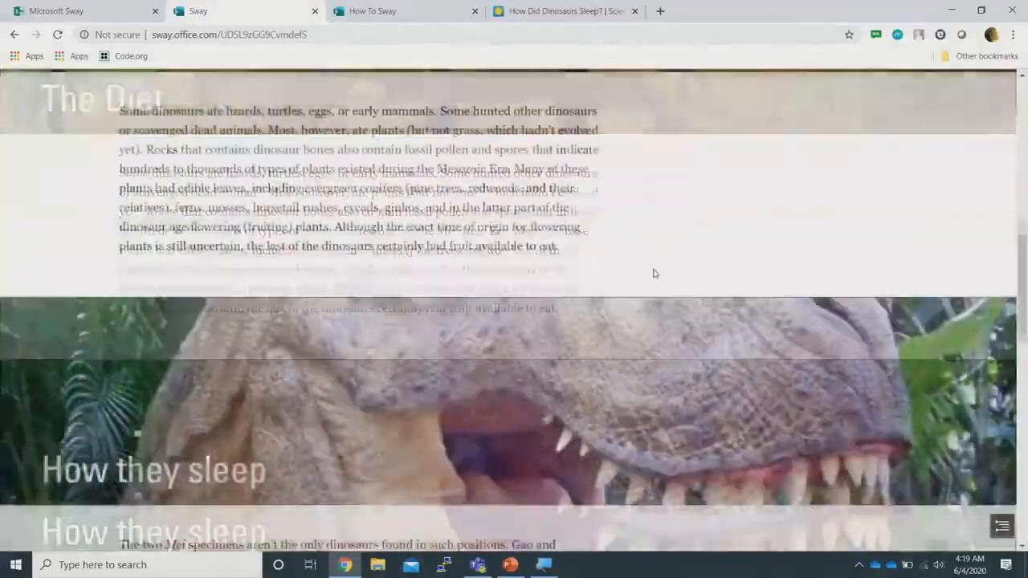
{"action": "scroll", "coordinate": [654, 273], "scroll_direction": "down", "scroll_amount": 2}
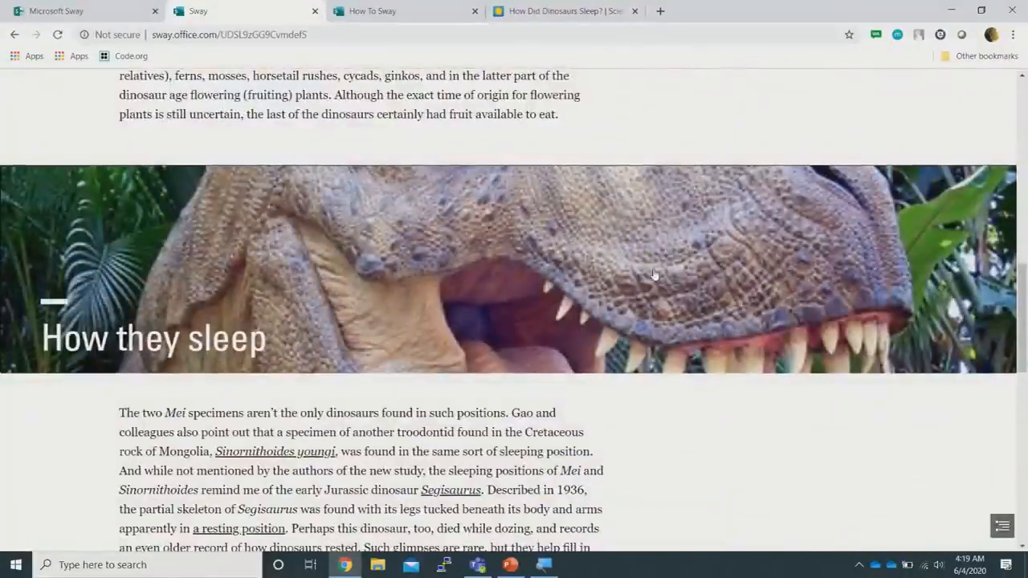
{"action": "scroll", "coordinate": [654, 273], "scroll_direction": "down", "scroll_amount": 3}
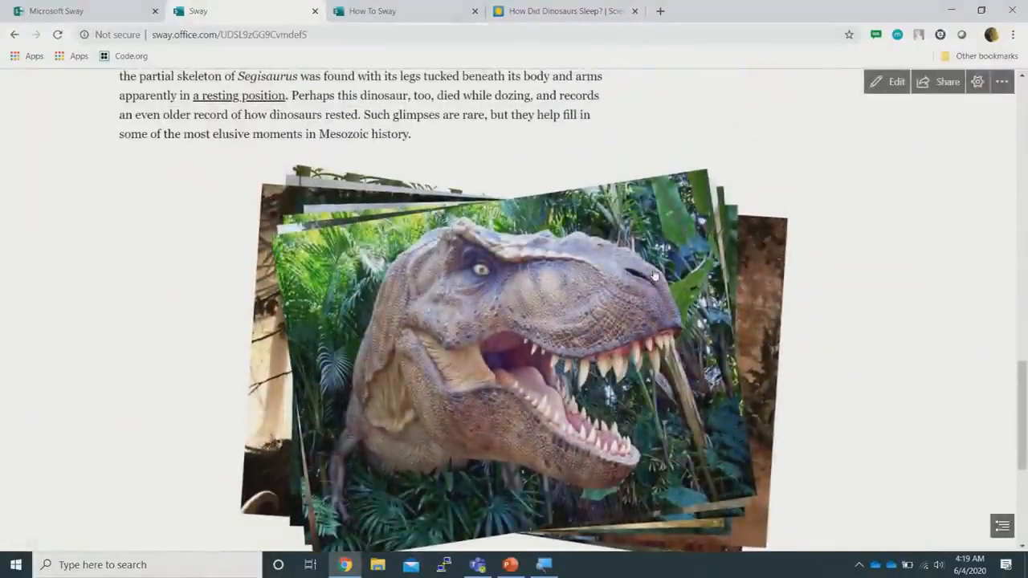
{"action": "scroll", "coordinate": [654, 275], "scroll_direction": "down", "scroll_amount": 2}
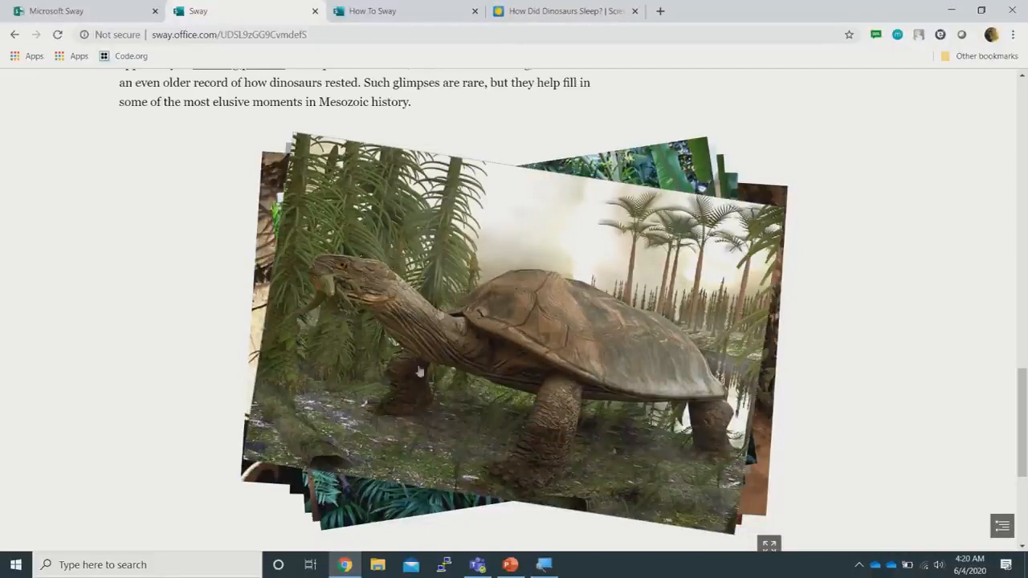
Flip from the giant turtle through the next images of the enlarged stack in the preview
{"action": "left_click", "coordinate": [560, 421]}
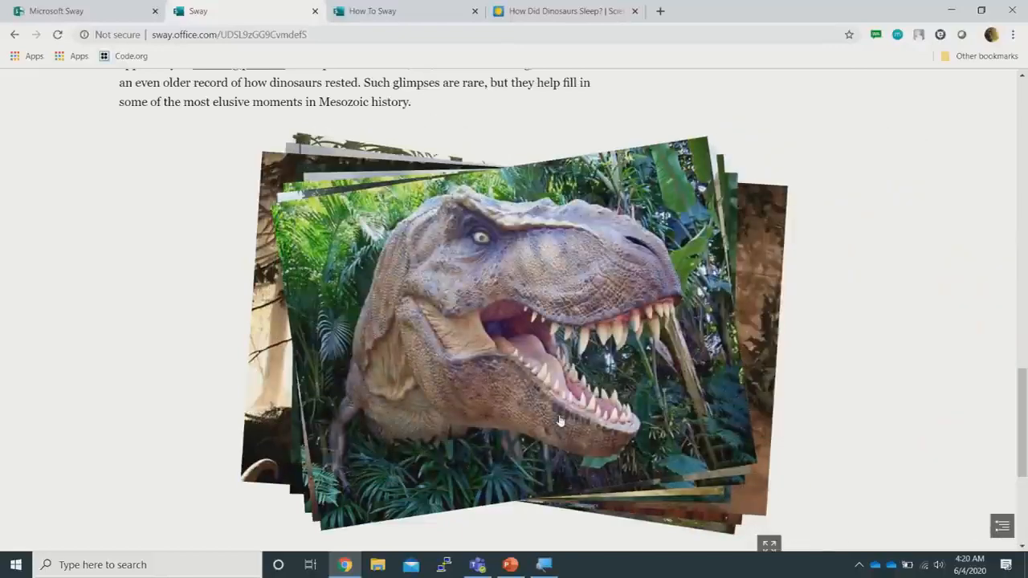
{"action": "left_click", "coordinate": [502, 395]}
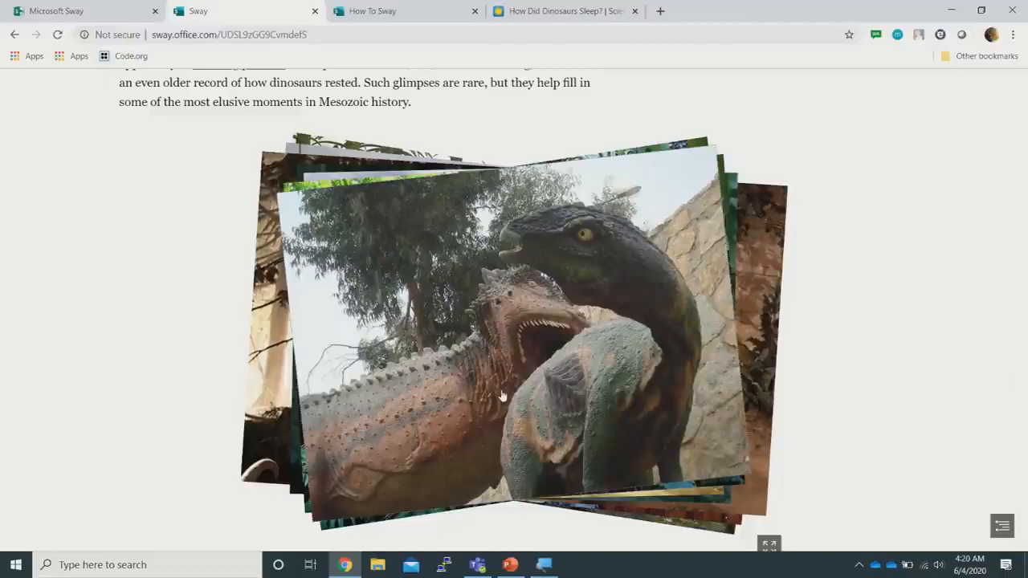
{"action": "left_click", "coordinate": [501, 396]}
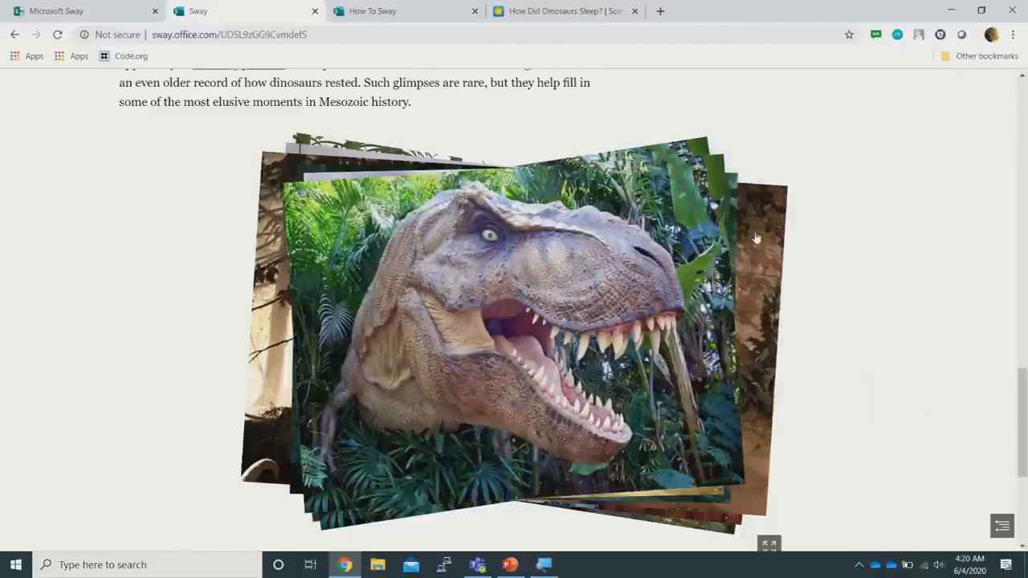
Return to editing and insert a video card at the end of the storyline, below the image stack group
{"action": "scroll", "coordinate": [756, 237], "scroll_direction": "down", "scroll_amount": 3}
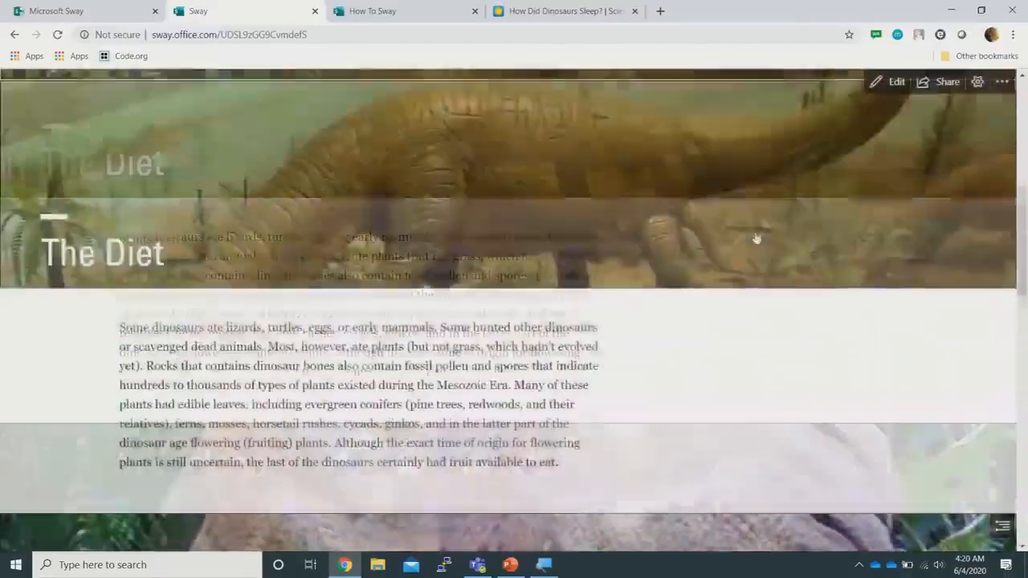
{"action": "left_click", "coordinate": [889, 82]}
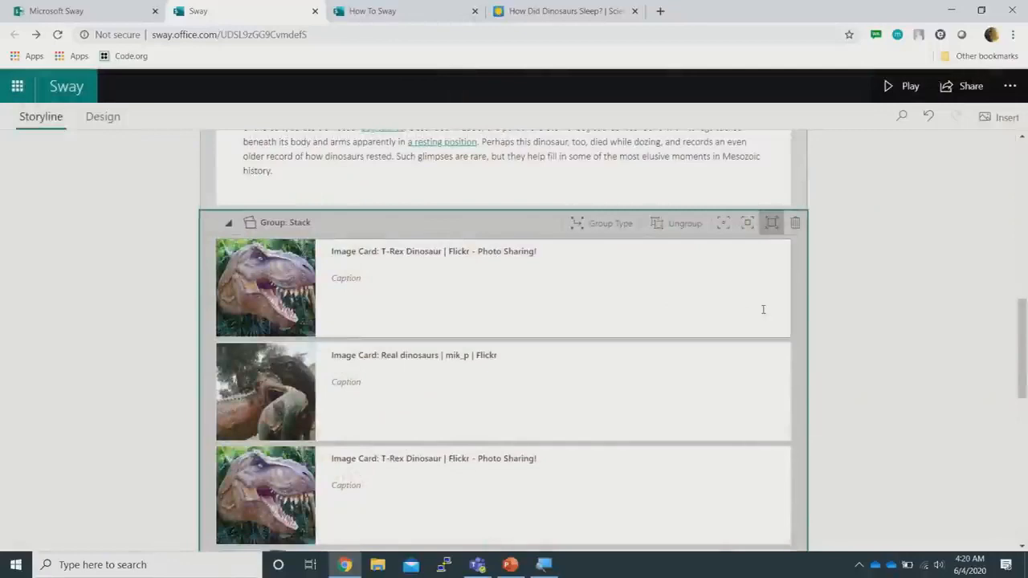
{"action": "scroll", "coordinate": [764, 310], "scroll_direction": "down", "scroll_amount": 10}
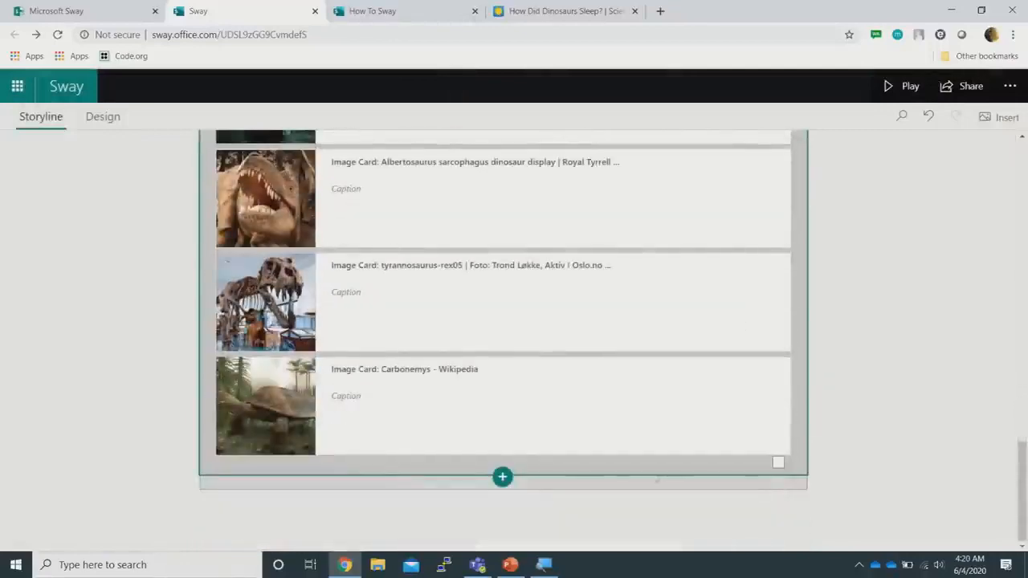
{"action": "left_click", "coordinate": [502, 478]}
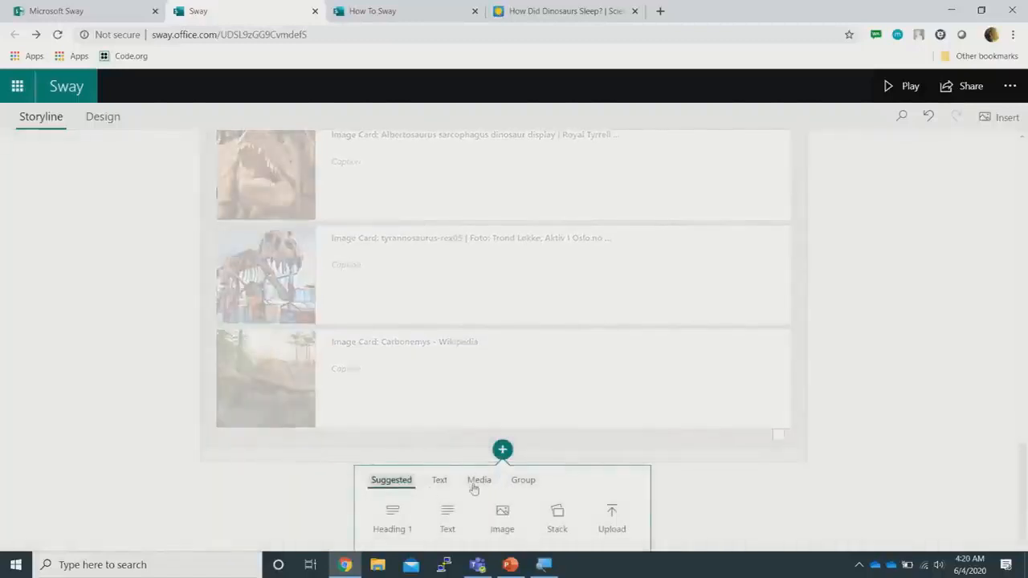
{"action": "left_click", "coordinate": [479, 485]}
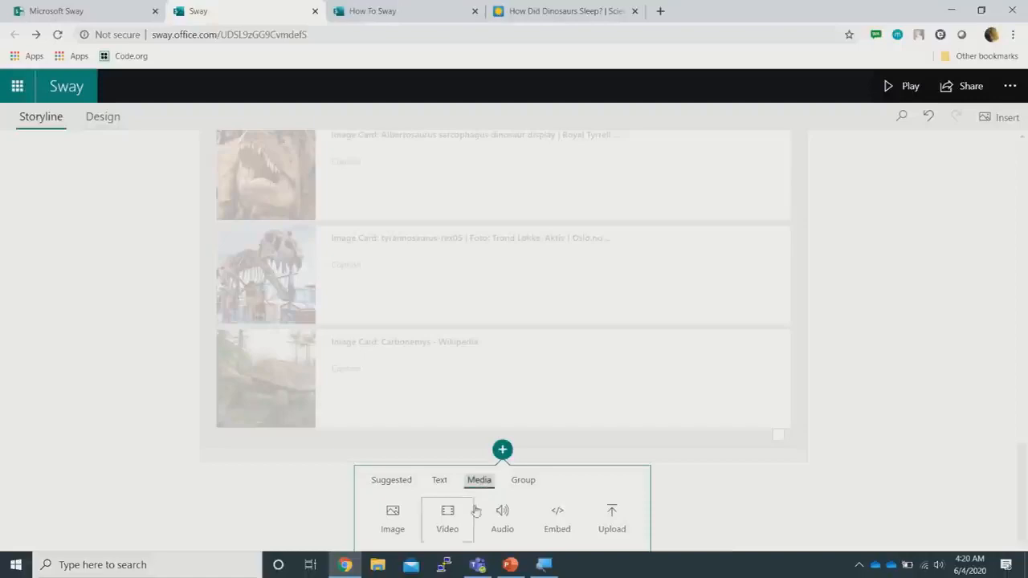
{"action": "left_click", "coordinate": [455, 523]}
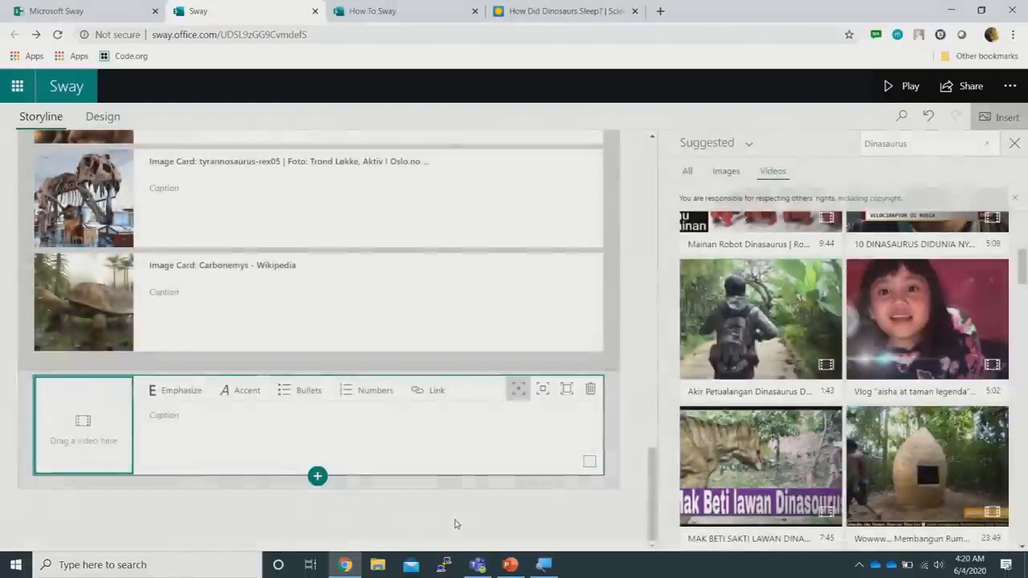
Add the first four suggested videos to the storyline: EORARAPTOR, DINASAURUS NGAMUK, KITA BERHASIL MENJINAKAN and Dinasaurus
{"action": "scroll", "coordinate": [882, 323], "scroll_direction": "up", "scroll_amount": 4}
{"action": "scroll", "coordinate": [881, 324], "scroll_direction": "up", "scroll_amount": 3}
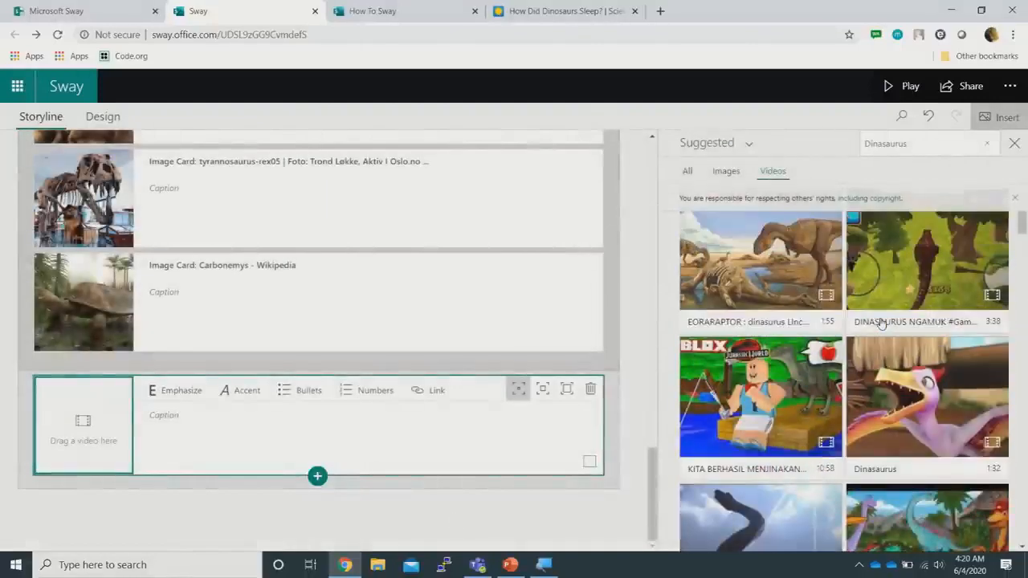
{"action": "left_click", "coordinate": [786, 242]}
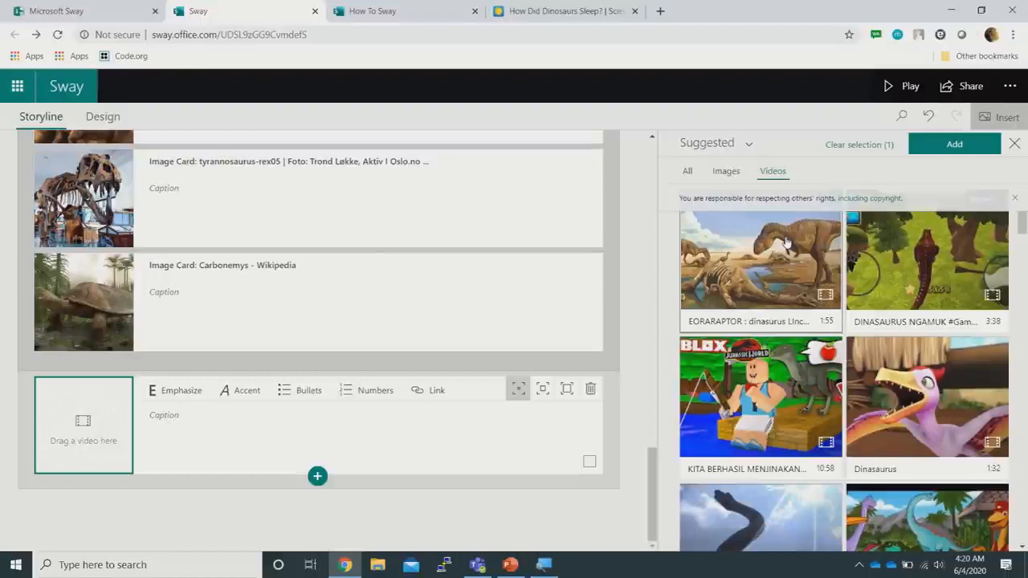
{"action": "left_click", "coordinate": [924, 265]}
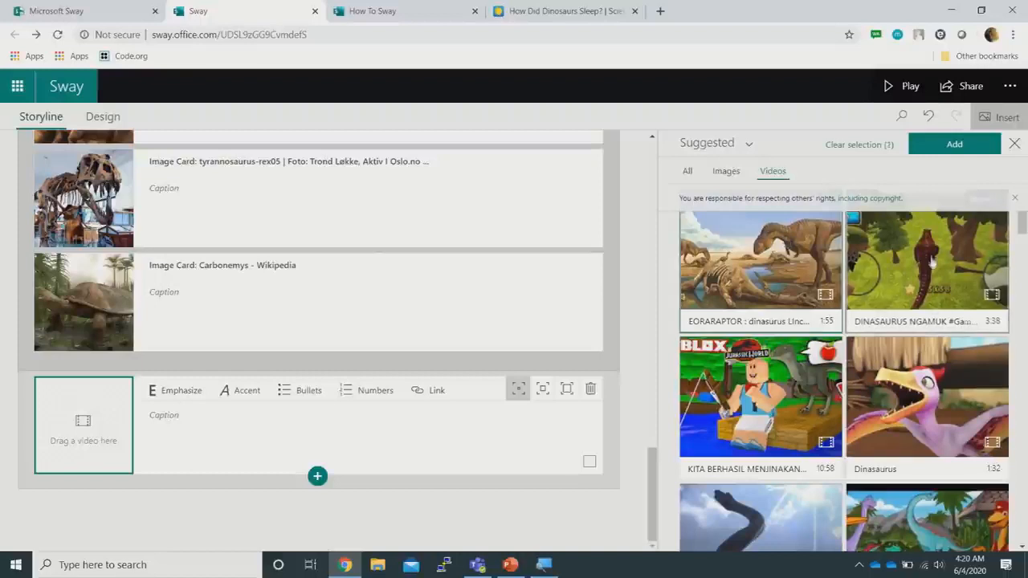
{"action": "left_click", "coordinate": [850, 370]}
{"action": "left_click", "coordinate": [803, 386]}
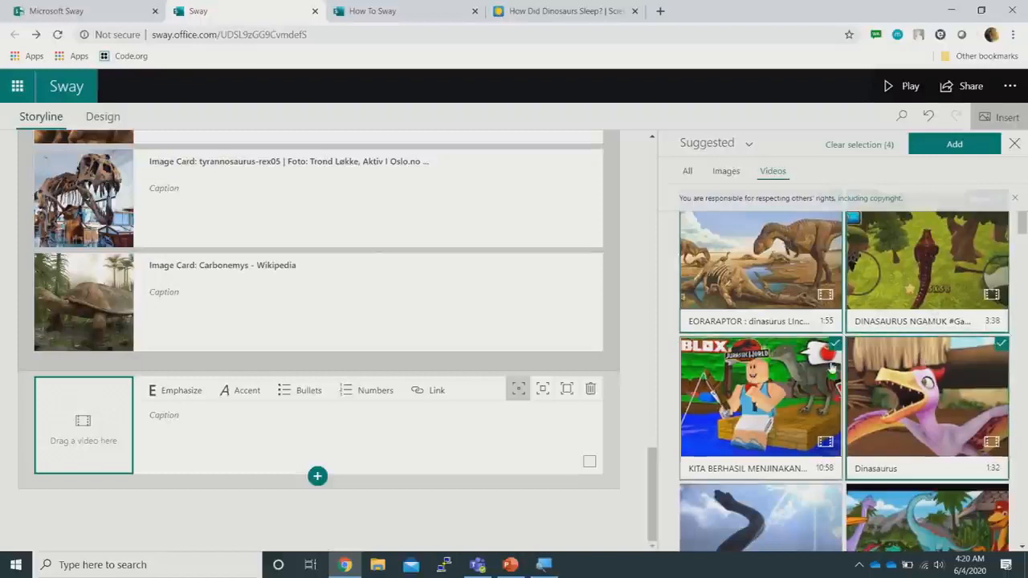
{"action": "left_click", "coordinate": [948, 146]}
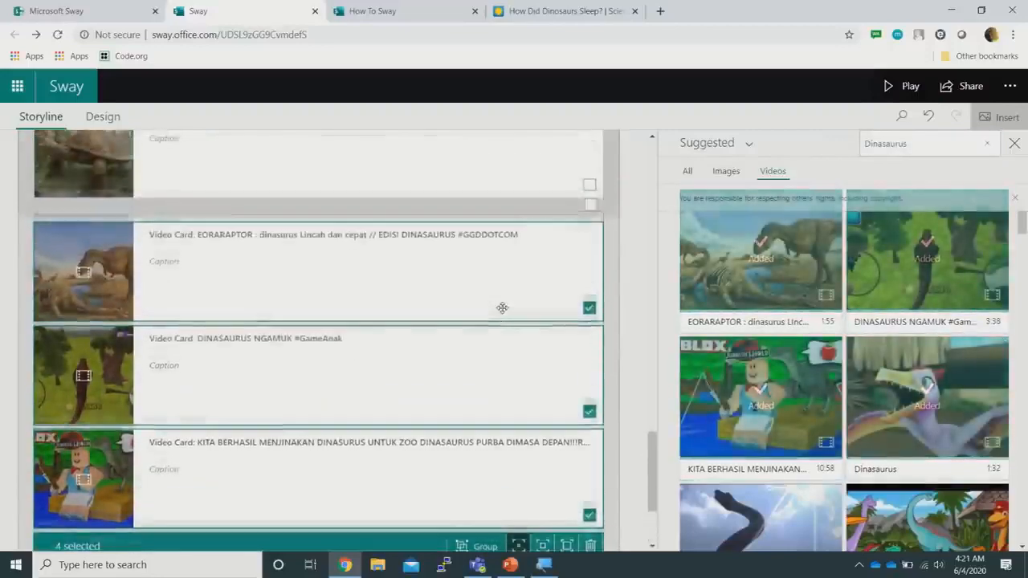
Group the four selected video cards and set their group type to Grid
{"action": "scroll", "coordinate": [502, 309], "scroll_direction": "up", "scroll_amount": 4}
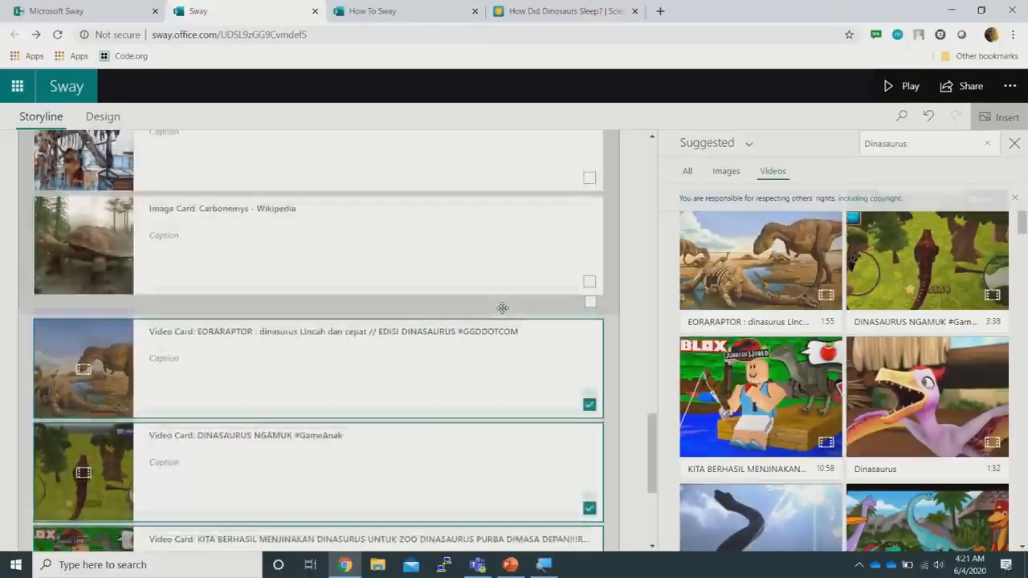
{"action": "scroll", "coordinate": [502, 309], "scroll_direction": "down", "scroll_amount": 3}
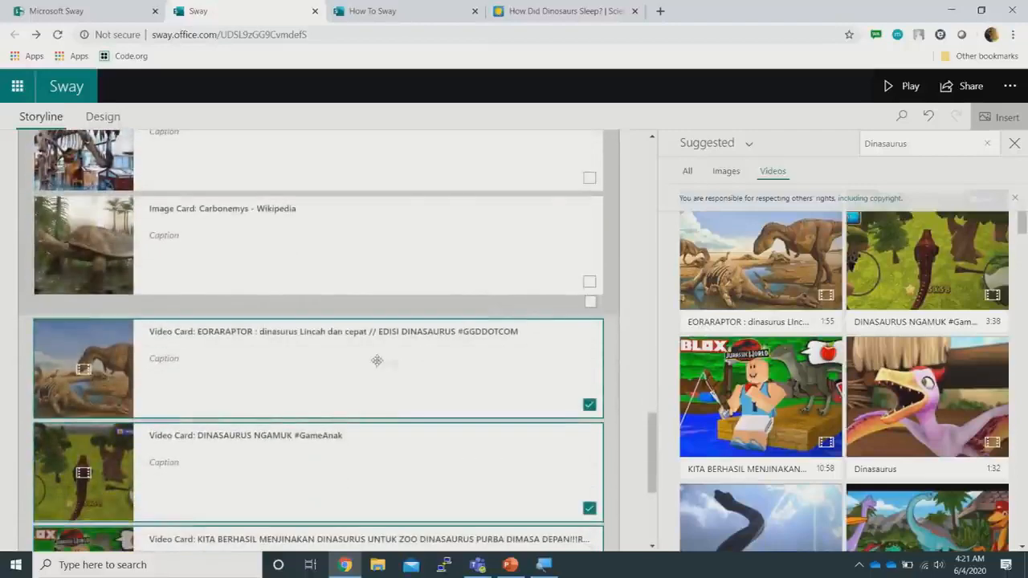
{"action": "left_click", "coordinate": [353, 371]}
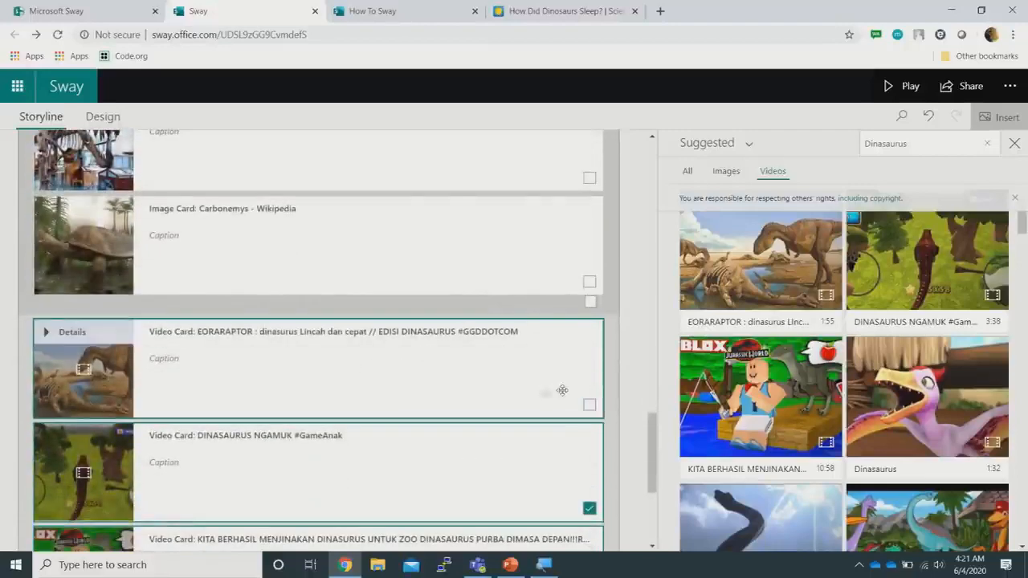
{"action": "left_click", "coordinate": [590, 405]}
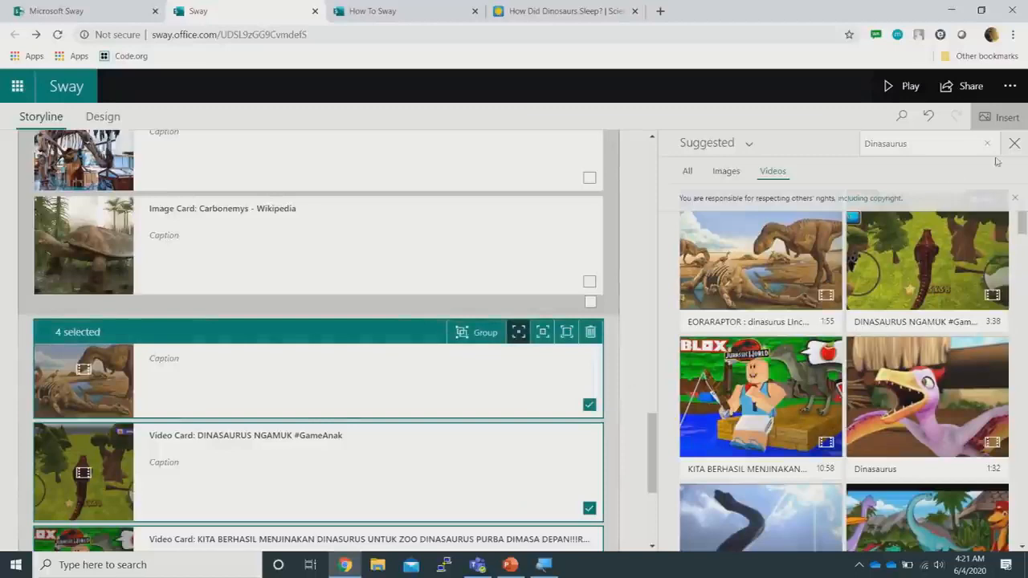
{"action": "left_click", "coordinate": [1020, 143]}
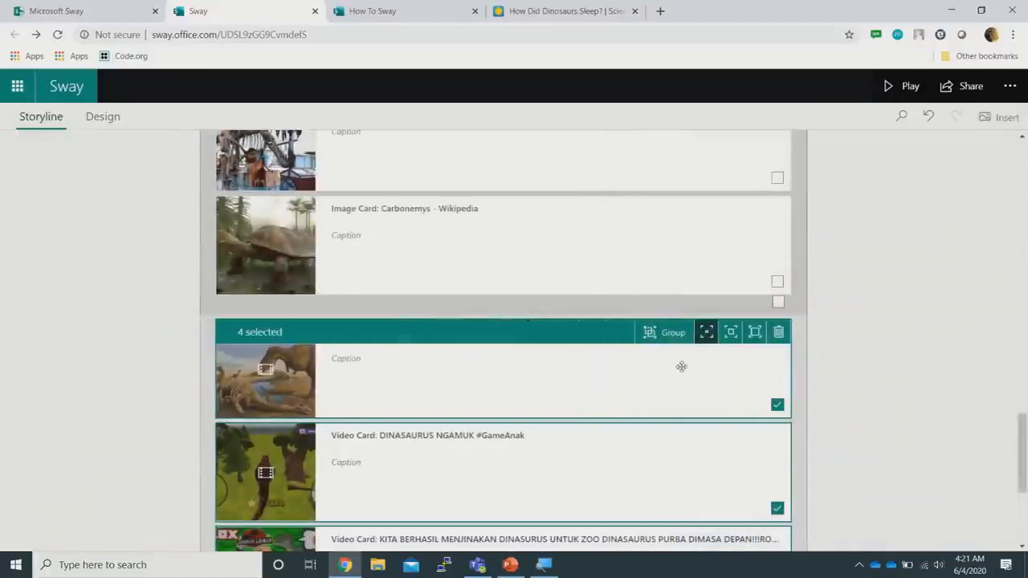
{"action": "left_click", "coordinate": [670, 340]}
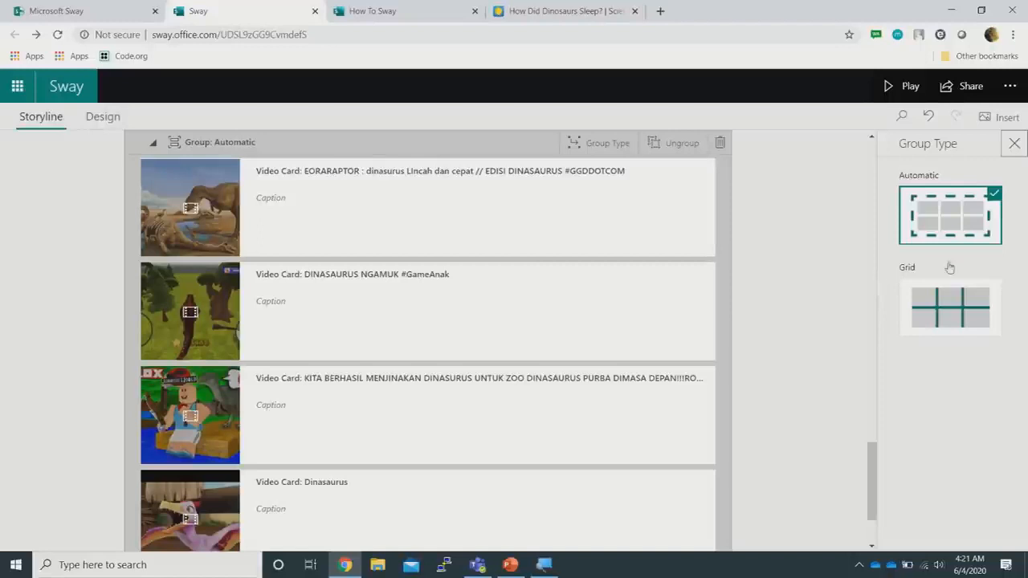
{"action": "left_click", "coordinate": [960, 317]}
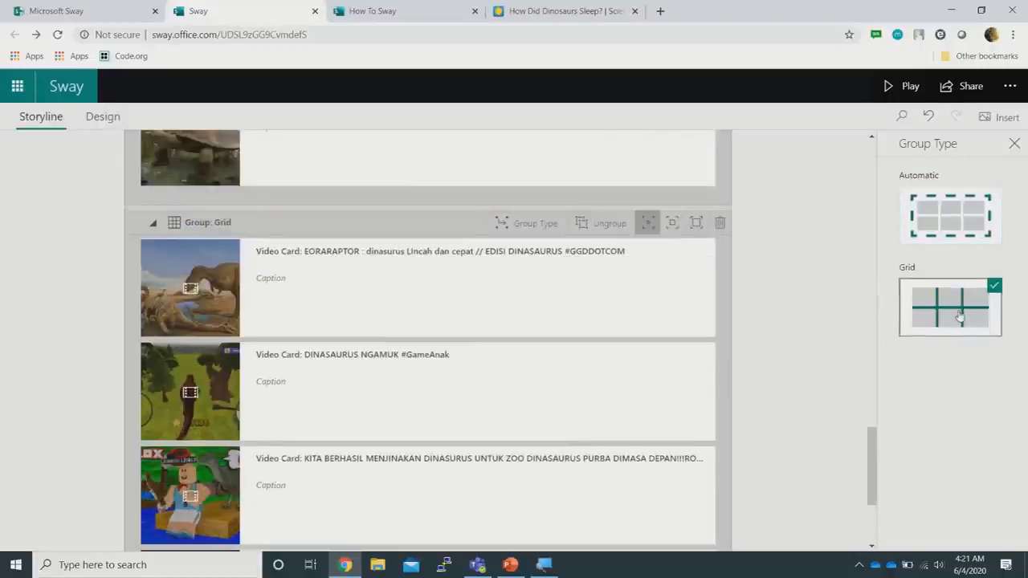
{"action": "left_click", "coordinate": [1015, 145]}
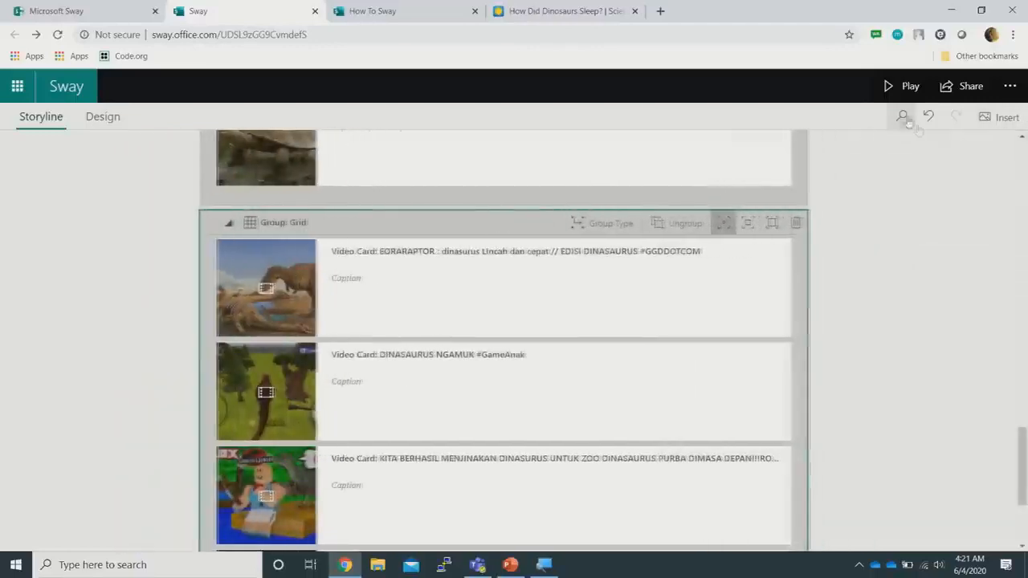
Preview the presentation and check how the video grid appears below the image stack
{"action": "left_click", "coordinate": [905, 86]}
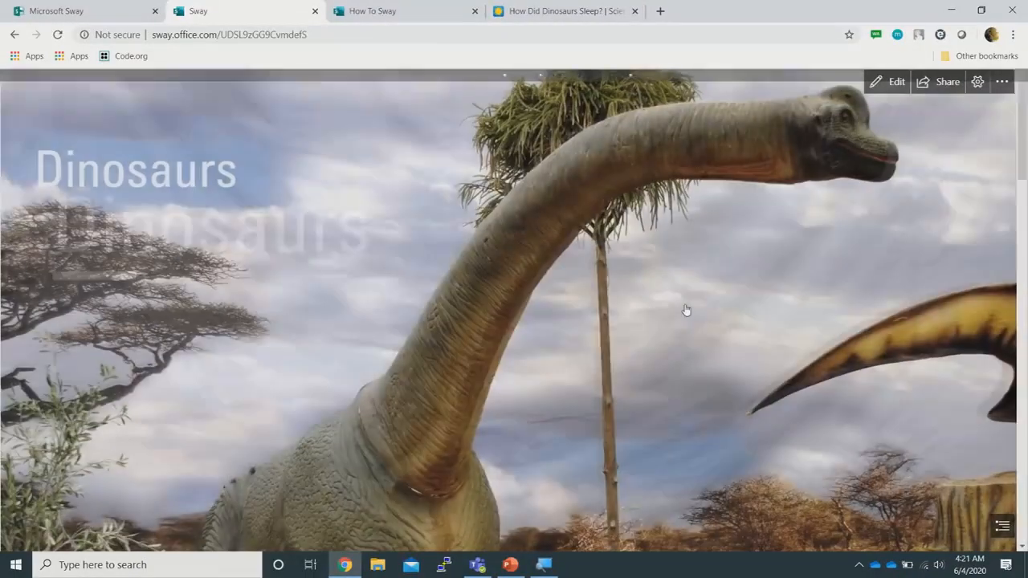
{"action": "scroll", "coordinate": [686, 310], "scroll_direction": "down", "scroll_amount": 5}
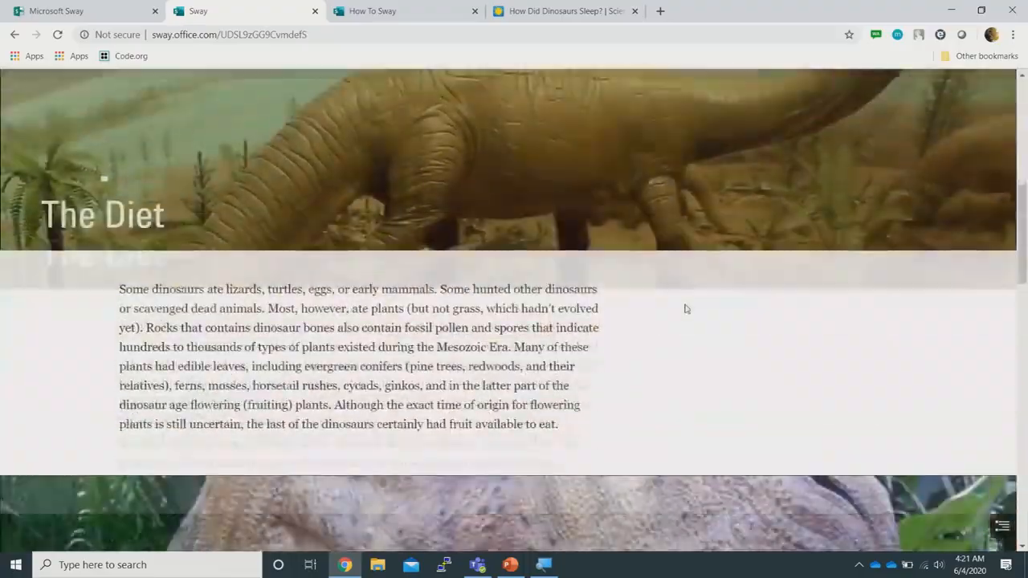
{"action": "scroll", "coordinate": [686, 310], "scroll_direction": "down", "scroll_amount": 8}
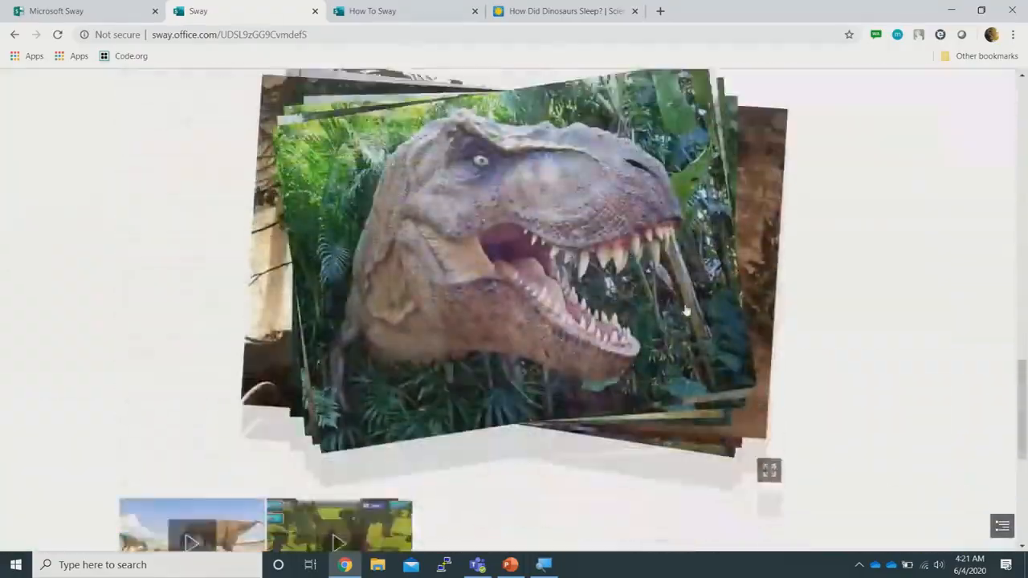
{"action": "scroll", "coordinate": [686, 309], "scroll_direction": "down", "scroll_amount": 2}
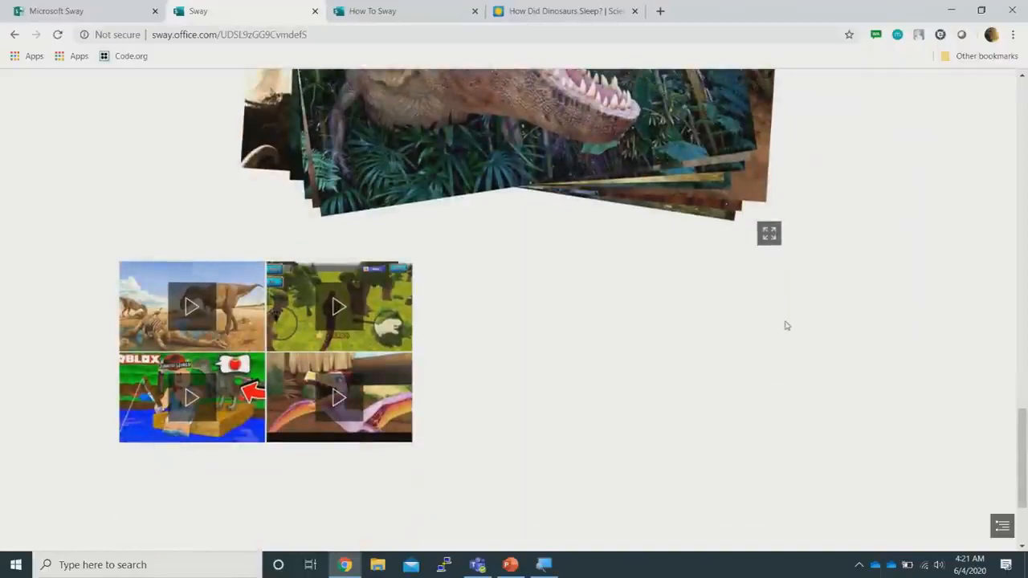
{"action": "scroll", "coordinate": [788, 324], "scroll_direction": "up", "scroll_amount": 3}
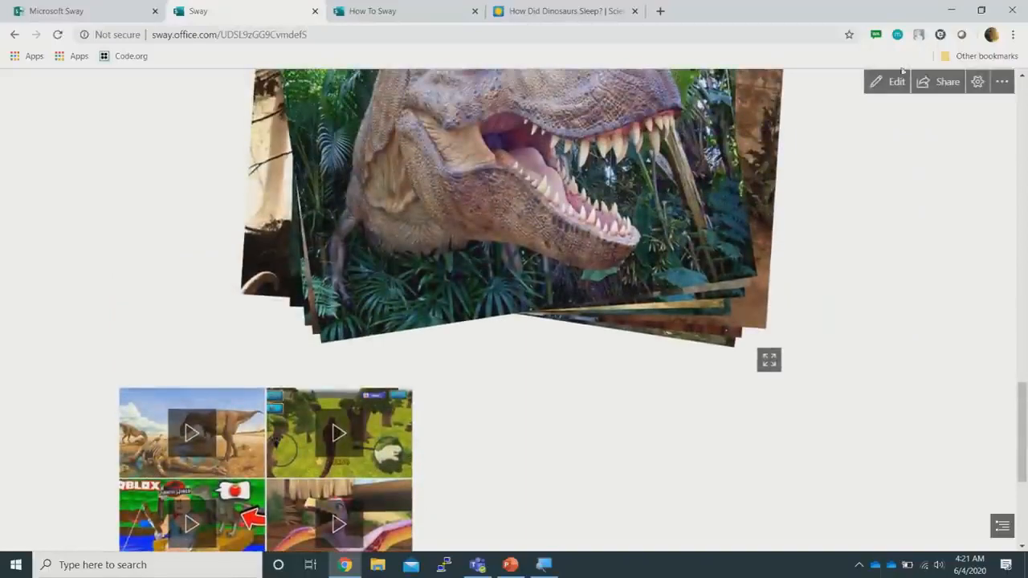
Return to editing, set the video grid group's emphasis to intense, and preview the grid below the image stack
{"action": "left_click", "coordinate": [893, 82]}
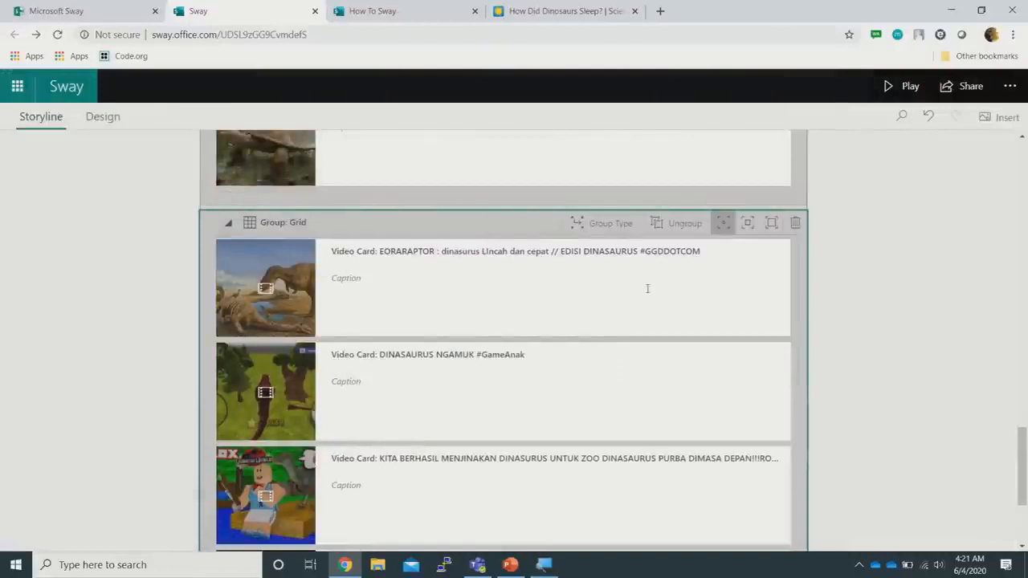
{"action": "left_click", "coordinate": [770, 226]}
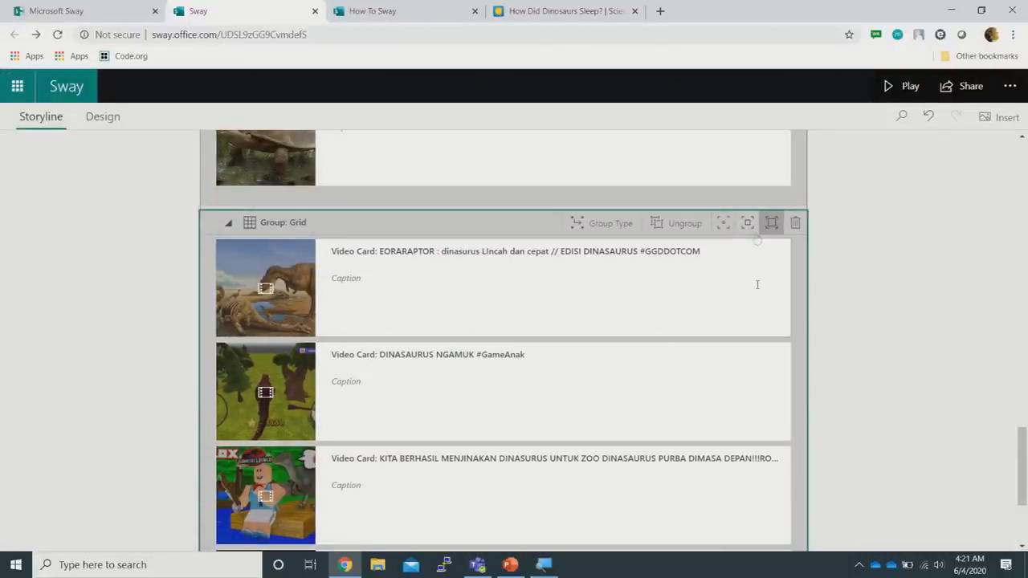
{"action": "left_click", "coordinate": [903, 86]}
{"action": "scroll", "coordinate": [587, 225], "scroll_direction": "down", "scroll_amount": 5}
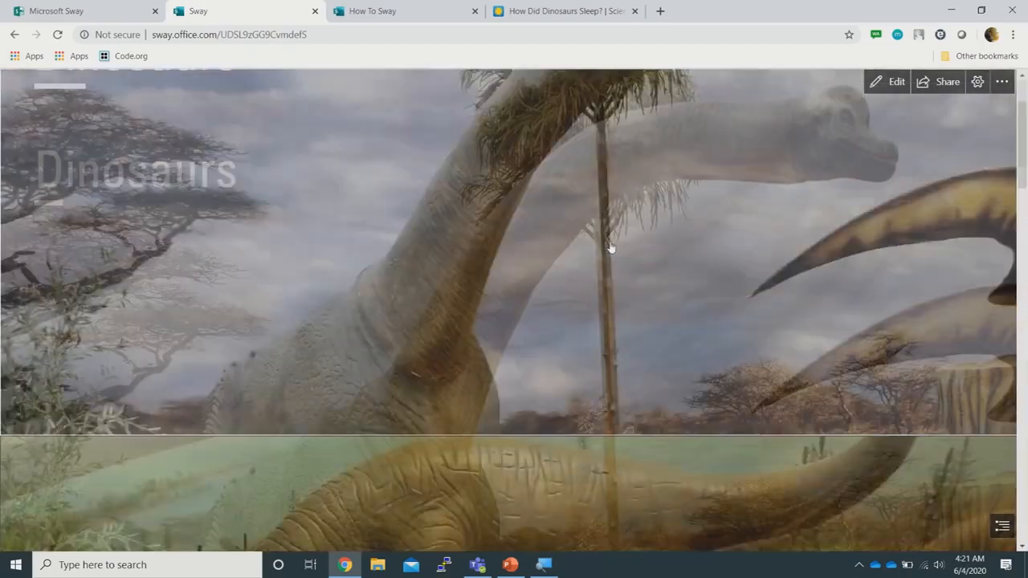
{"action": "scroll", "coordinate": [611, 246], "scroll_direction": "down", "scroll_amount": 5}
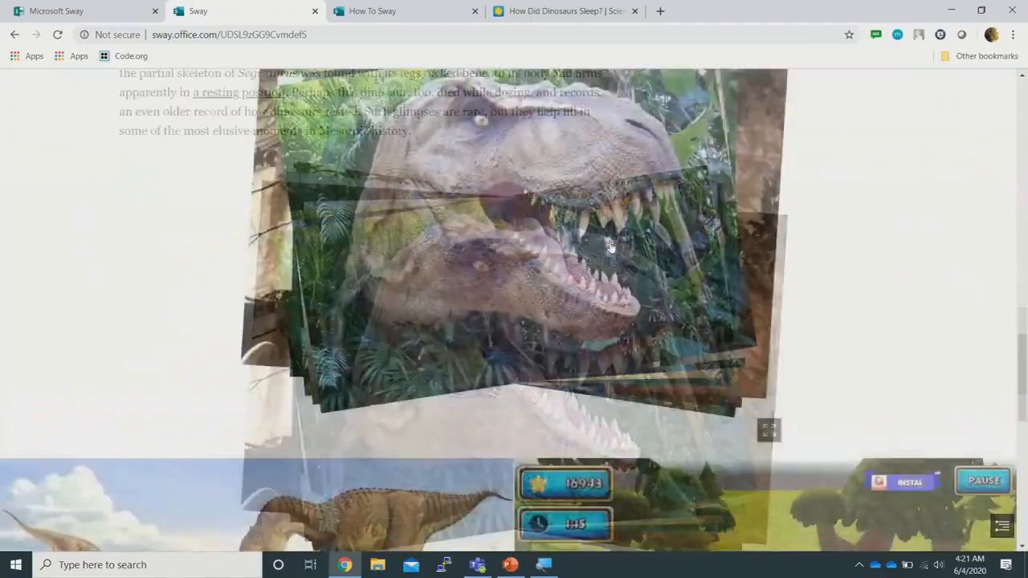
{"action": "scroll", "coordinate": [610, 242], "scroll_direction": "down", "scroll_amount": 4}
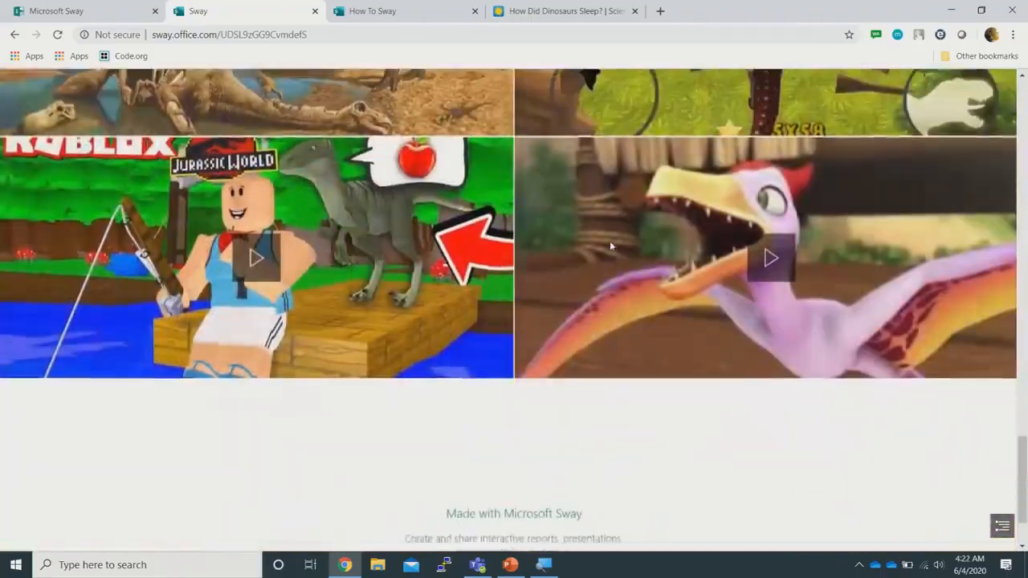
{"action": "scroll", "coordinate": [610, 242], "scroll_direction": "up", "scroll_amount": 5}
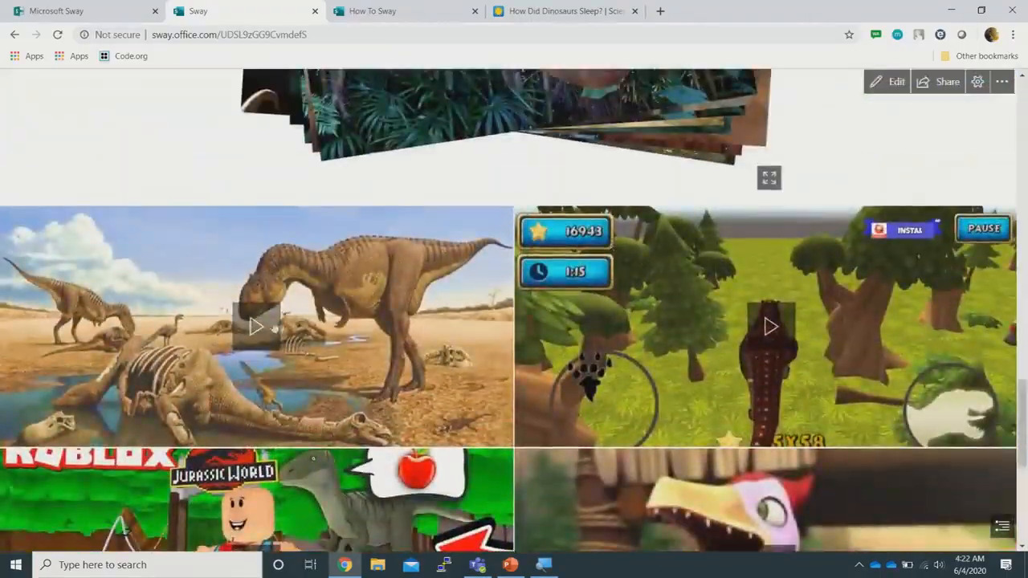
Play the EORARAPTOR video from the grid in the preview and show it in full screen
{"action": "left_click", "coordinate": [258, 325]}
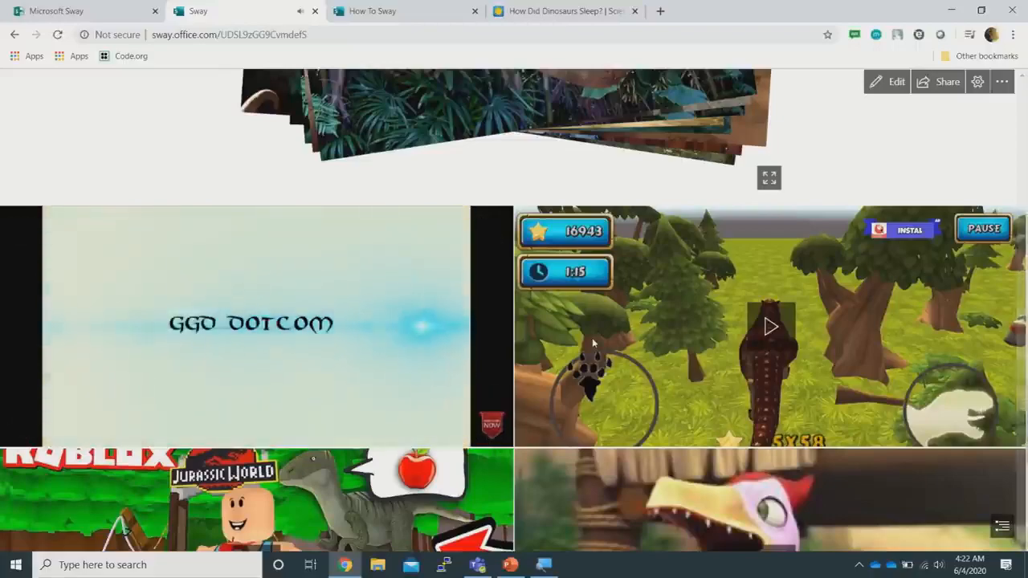
{"action": "scroll", "coordinate": [593, 337], "scroll_direction": "up", "scroll_amount": 3}
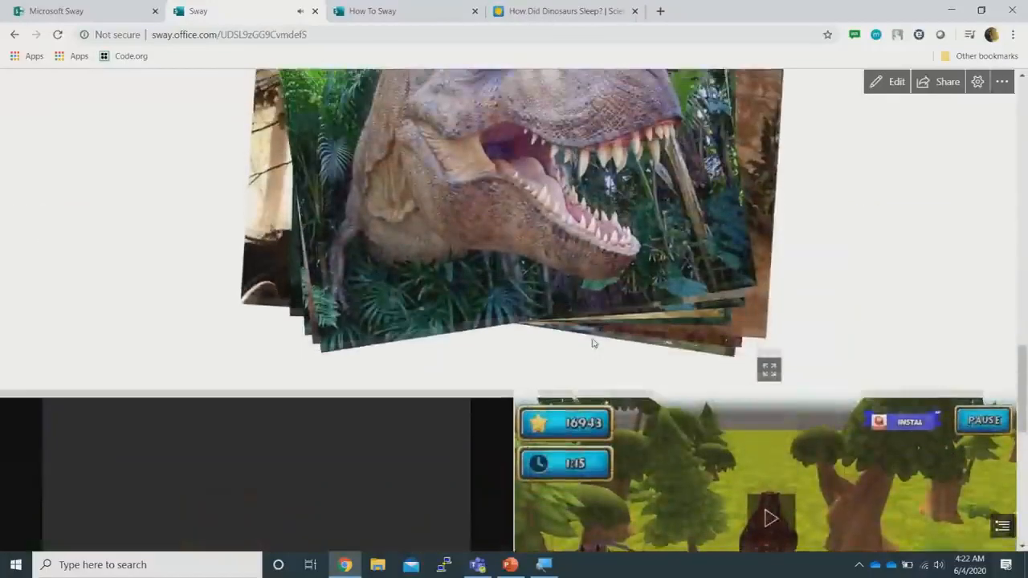
{"action": "scroll", "coordinate": [592, 337], "scroll_direction": "down", "scroll_amount": 2}
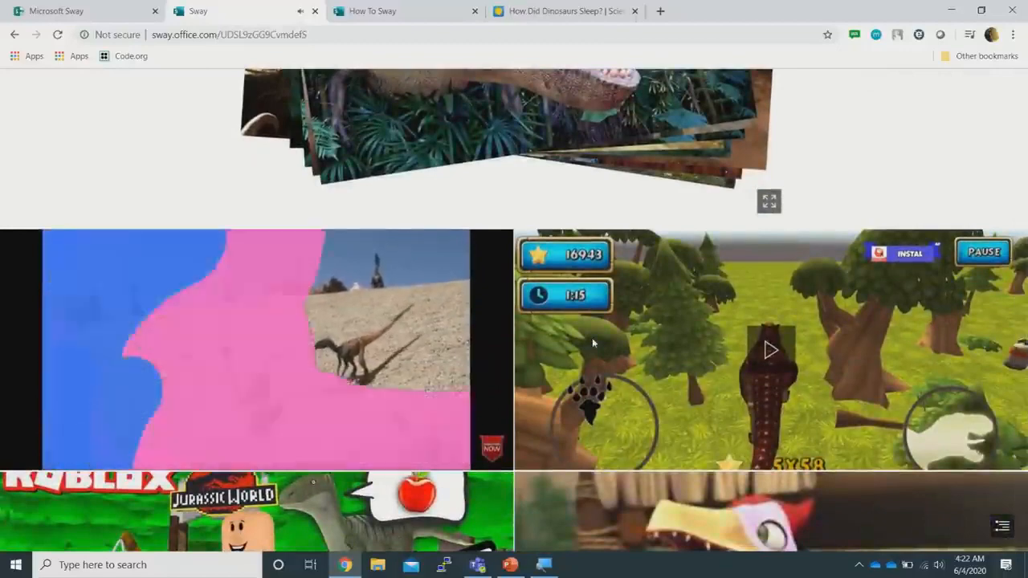
{"action": "mouse_move", "coordinate": [23, 460]}
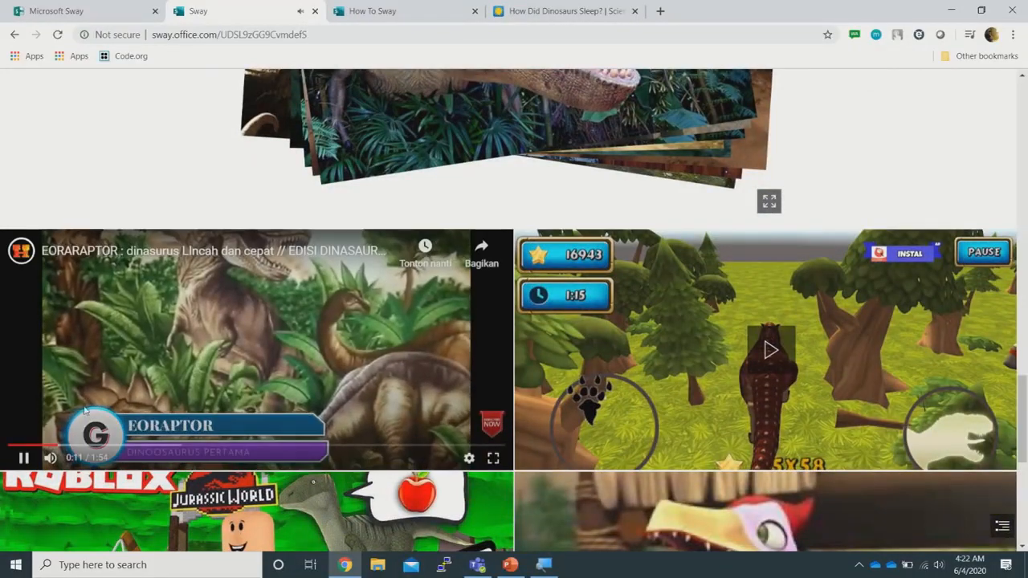
{"action": "double_click", "coordinate": [279, 361]}
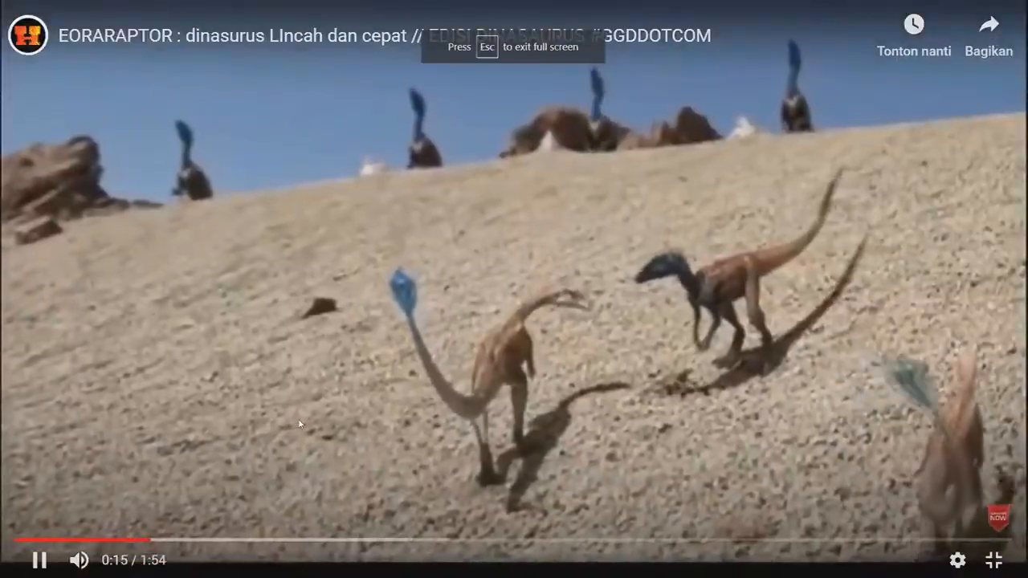
Exit the video's full-screen view, pause the EORARAPTOR video, and return to editing the presentation
{"action": "double_click", "coordinate": [298, 419]}
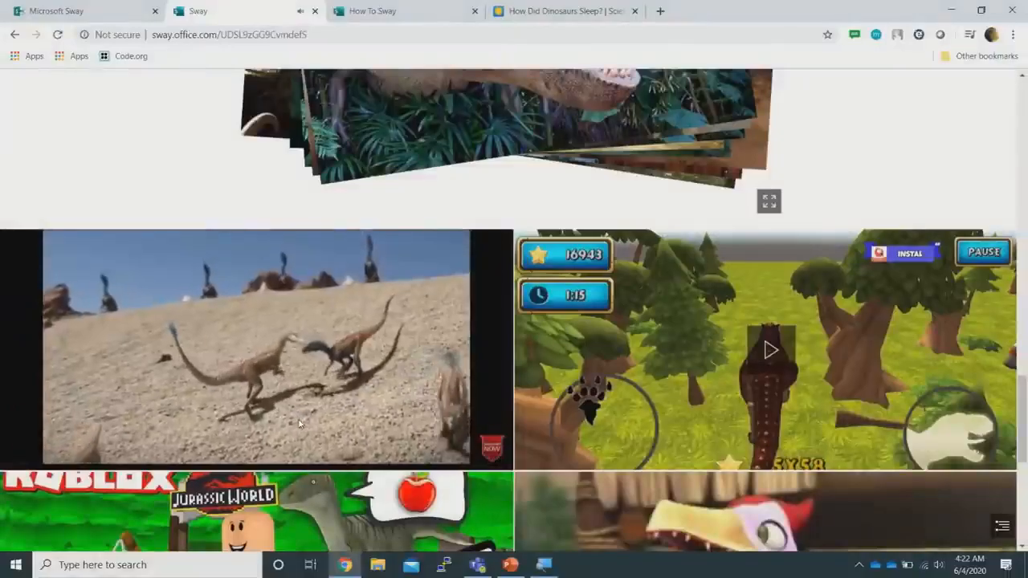
{"action": "left_click", "coordinate": [24, 457]}
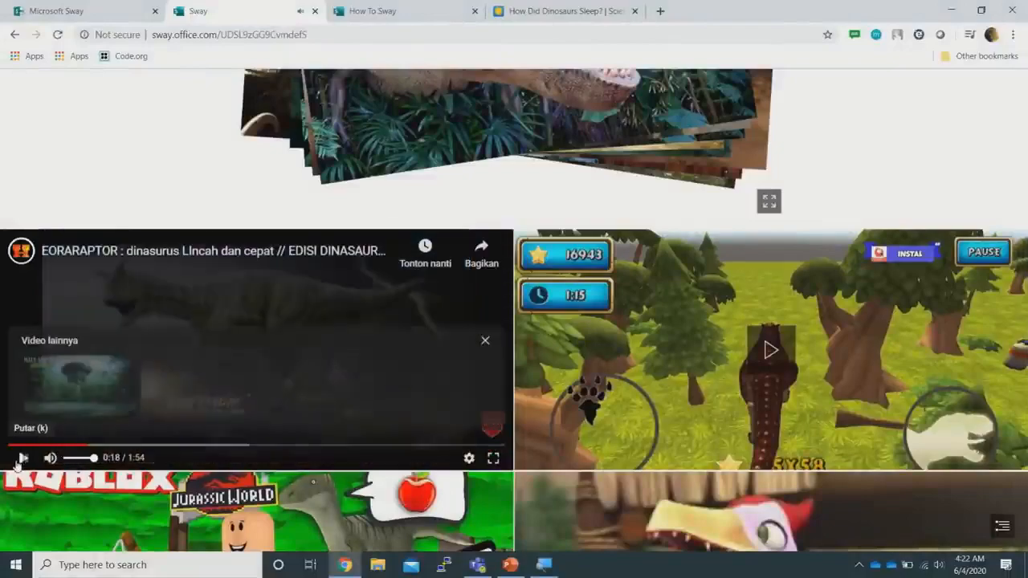
{"action": "scroll", "coordinate": [819, 81], "scroll_direction": "up", "scroll_amount": 15}
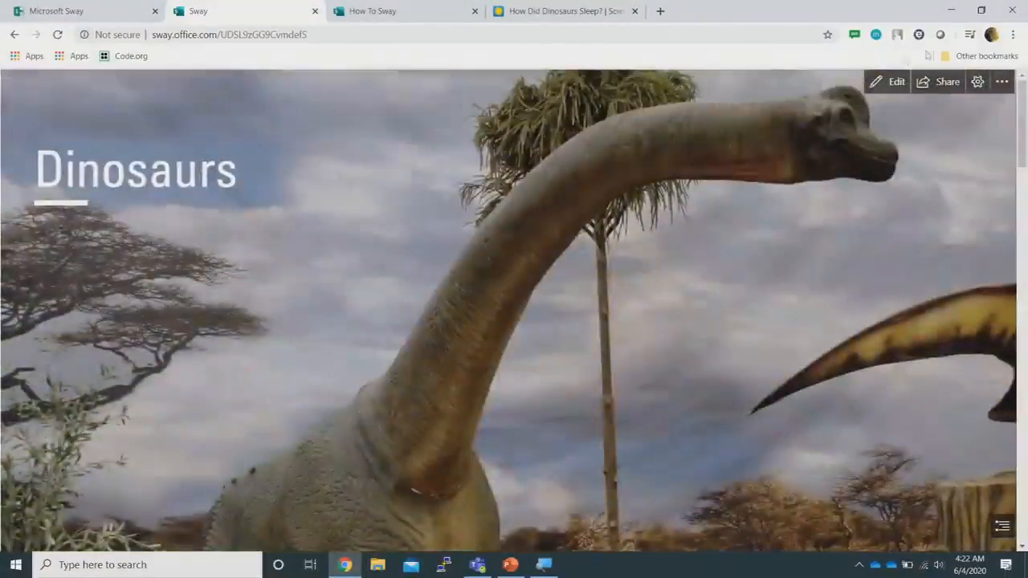
{"action": "left_click", "coordinate": [890, 82]}
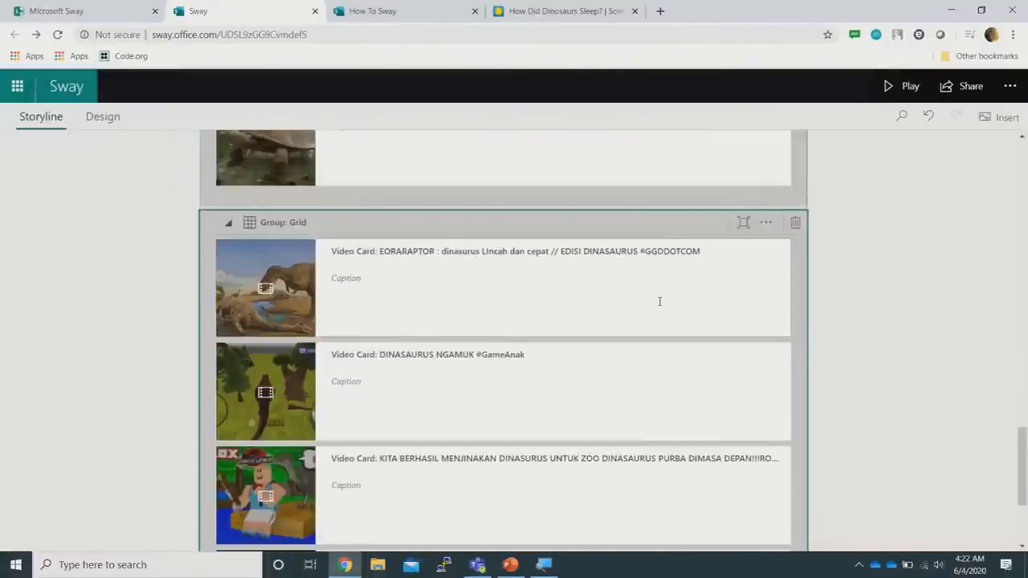
Insert an Embed card below the video grid group and make its embed code field ready for input
{"action": "scroll", "coordinate": [660, 301], "scroll_direction": "down", "scroll_amount": 3}
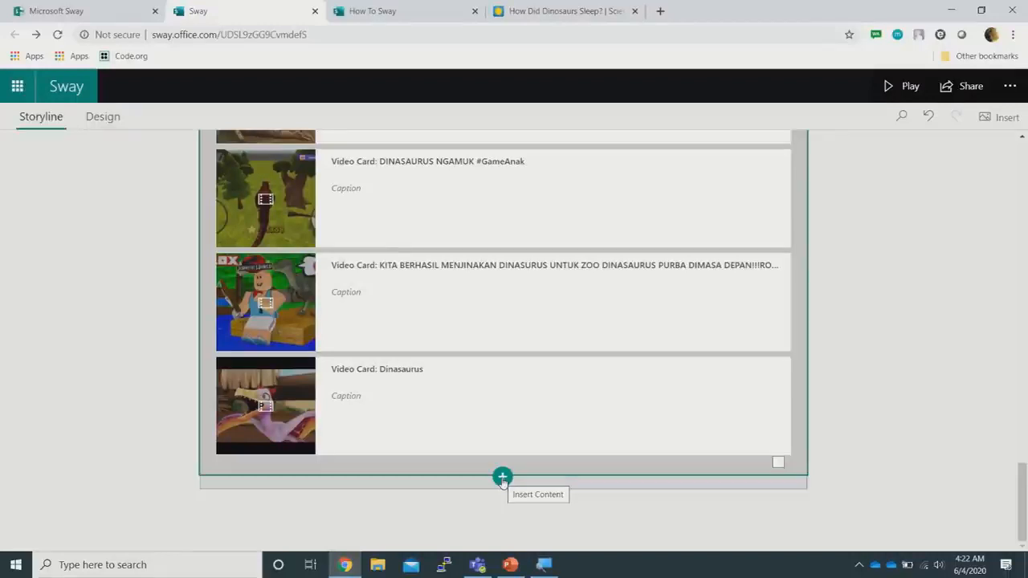
{"action": "left_click", "coordinate": [502, 478]}
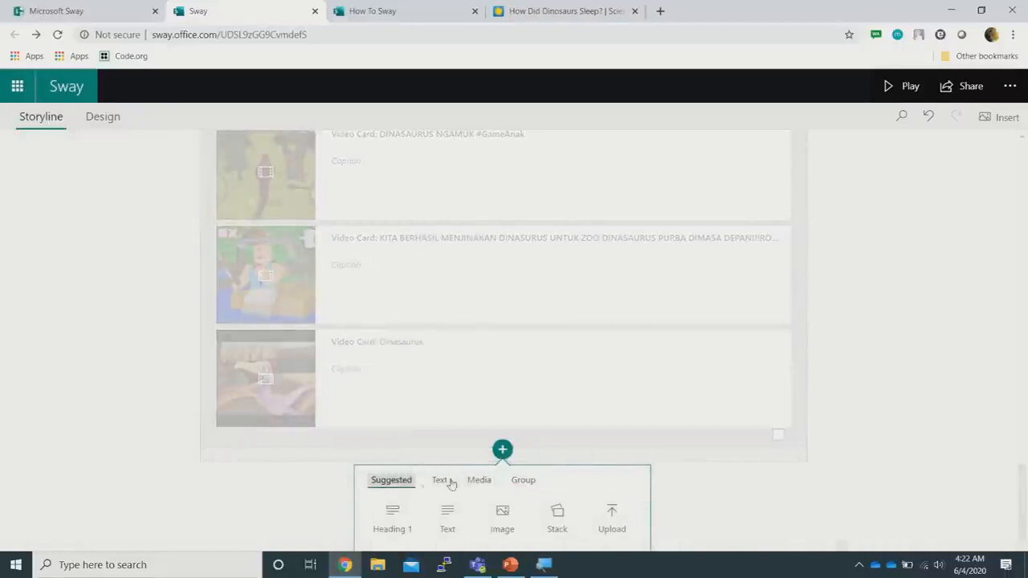
{"action": "left_click", "coordinate": [478, 480]}
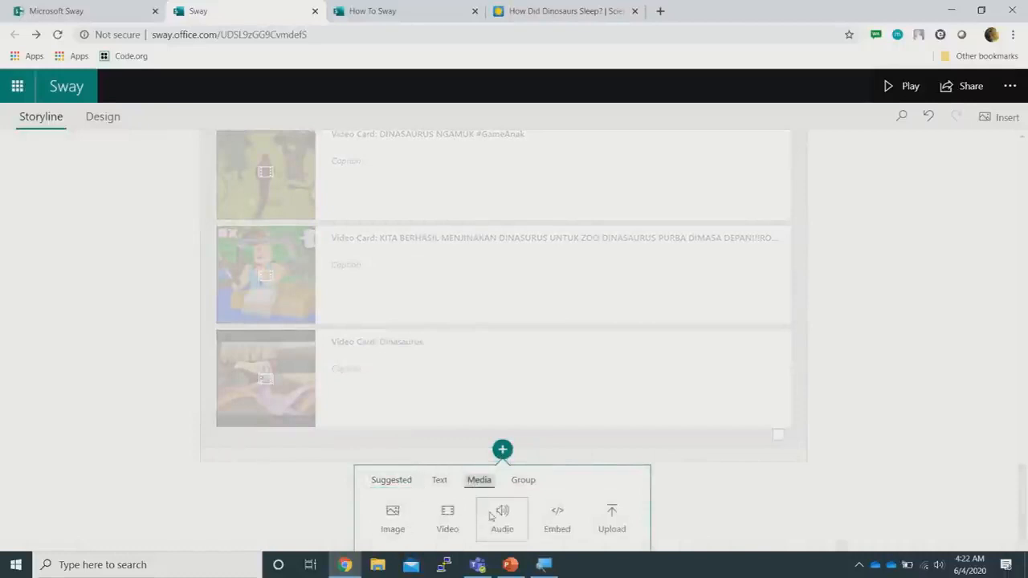
{"action": "left_click", "coordinate": [557, 515]}
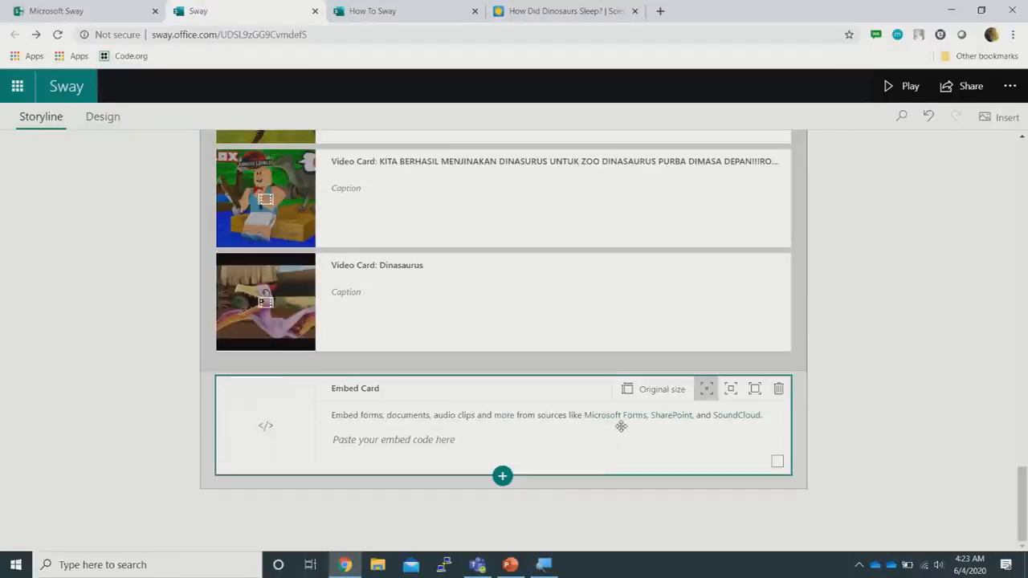
{"action": "left_click", "coordinate": [444, 441]}
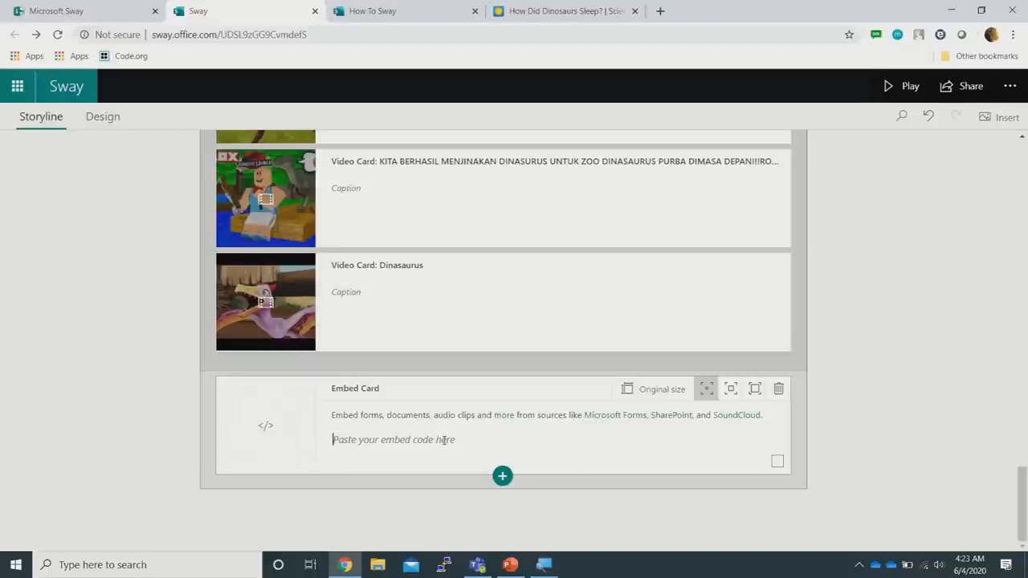
Switch to the Office home page in the other browser tab and open Microsoft Forms from there
{"action": "left_click", "coordinate": [53, 10]}
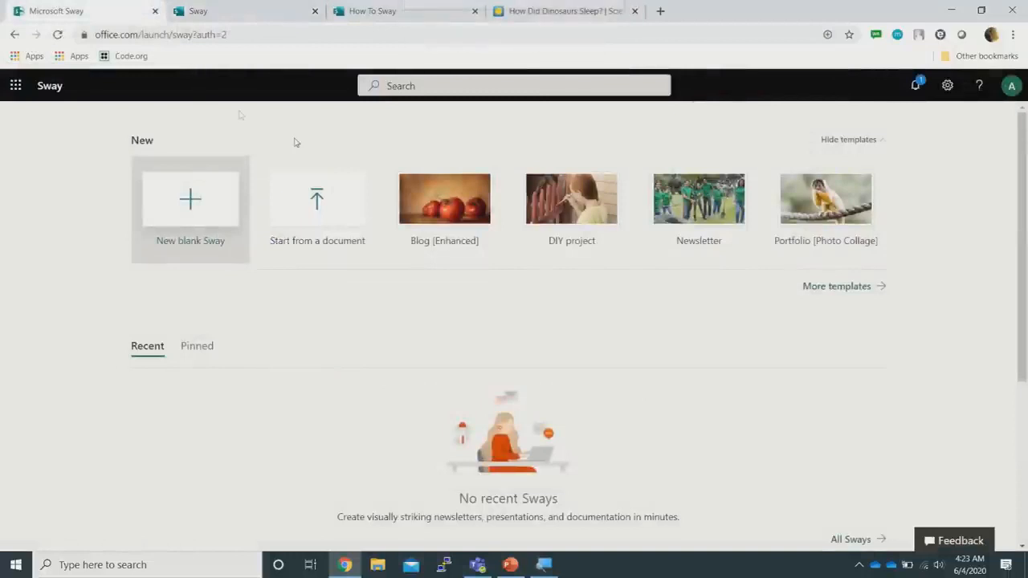
{"action": "left_click", "coordinate": [253, 35]}
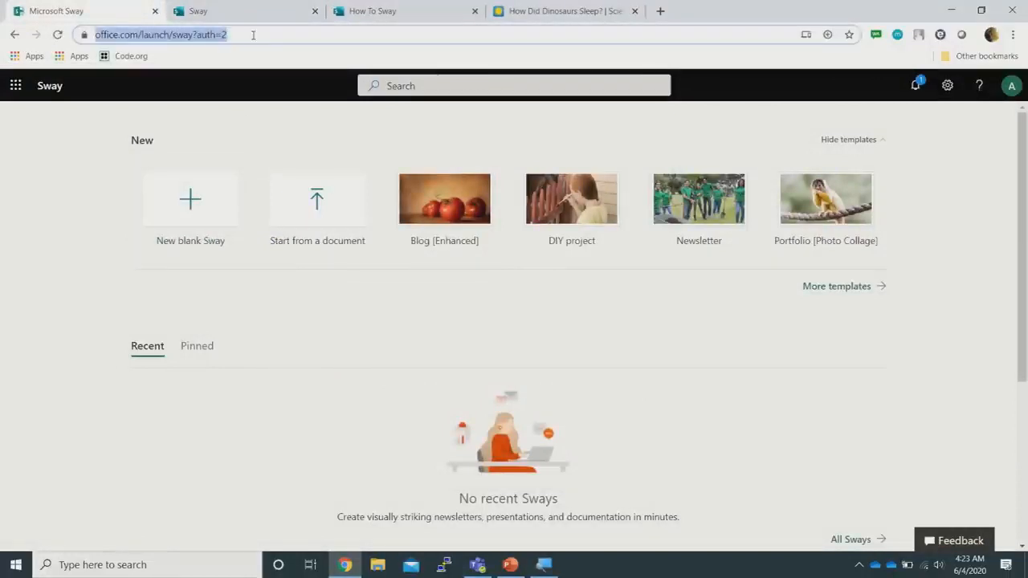
{"action": "left_click", "coordinate": [15, 85]}
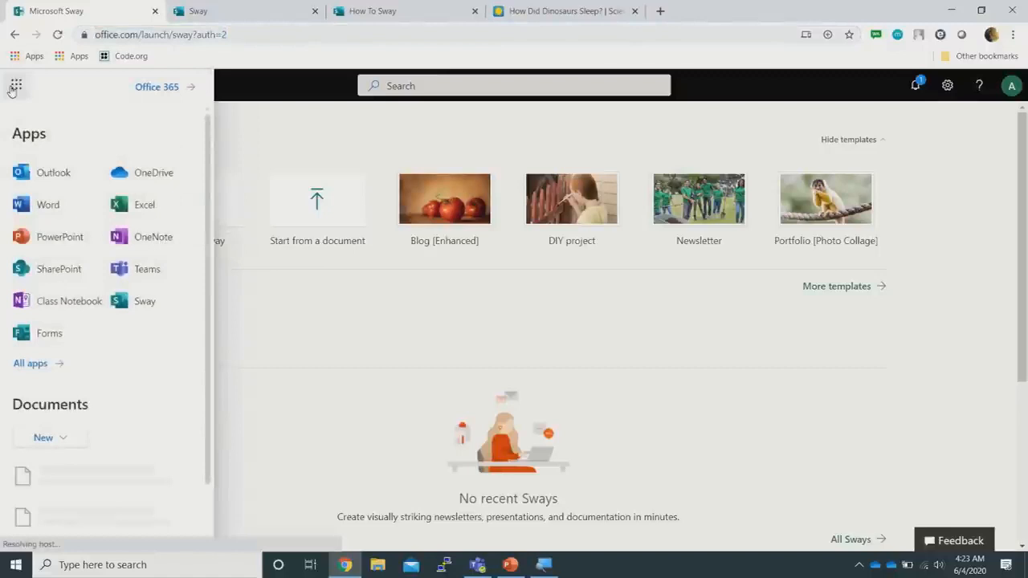
{"action": "left_click", "coordinate": [61, 337]}
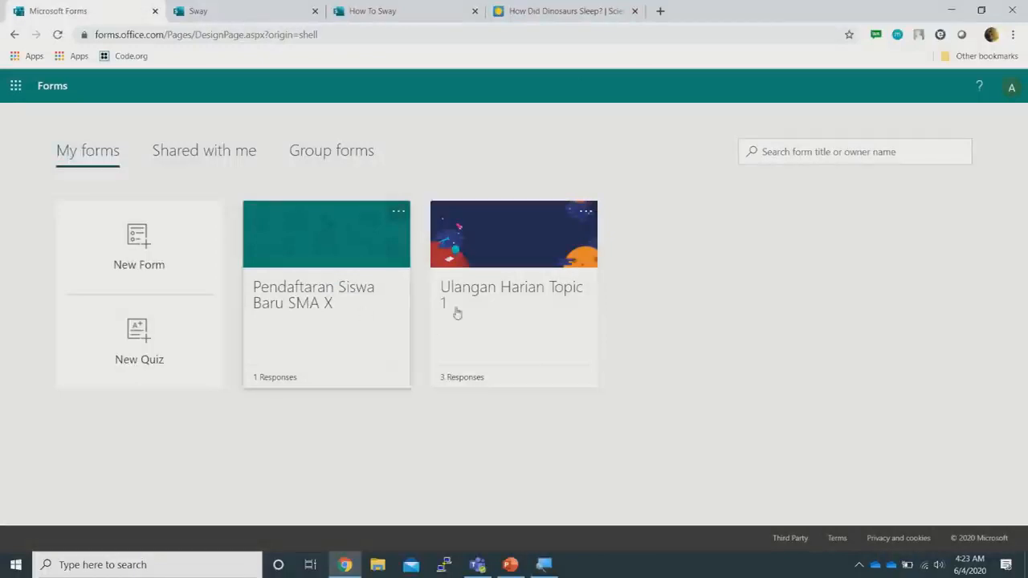
Open the quiz "Ulangan Harian Topic 1" and copy its embed code from the sharing options
{"action": "left_click", "coordinate": [527, 294]}
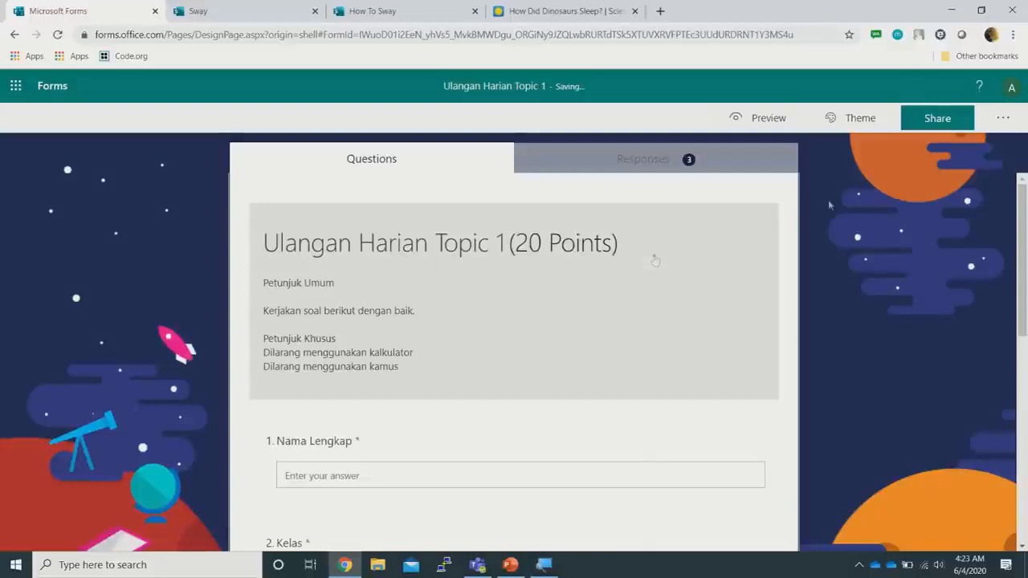
{"action": "left_click", "coordinate": [945, 123]}
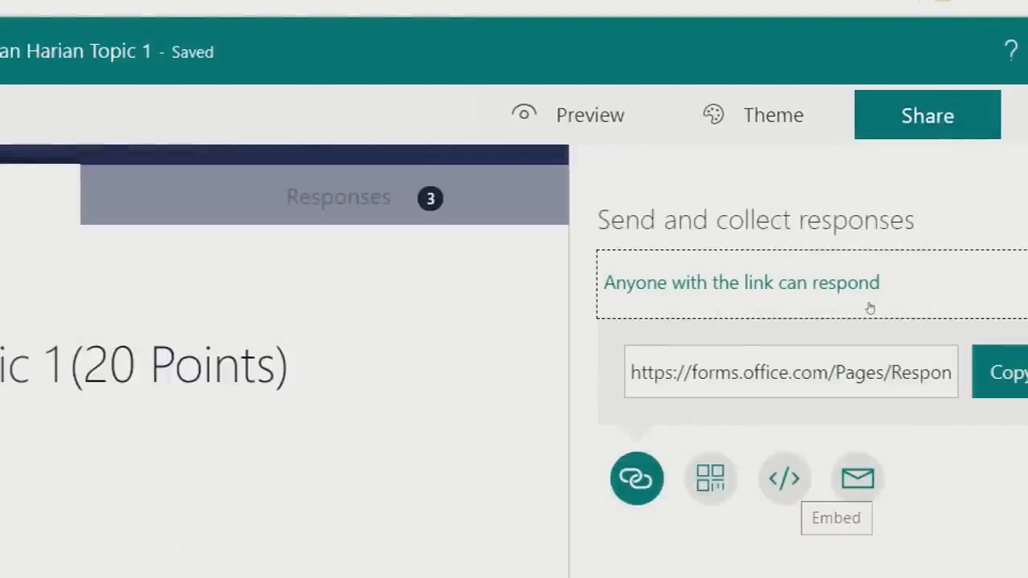
{"action": "left_click", "coordinate": [785, 480]}
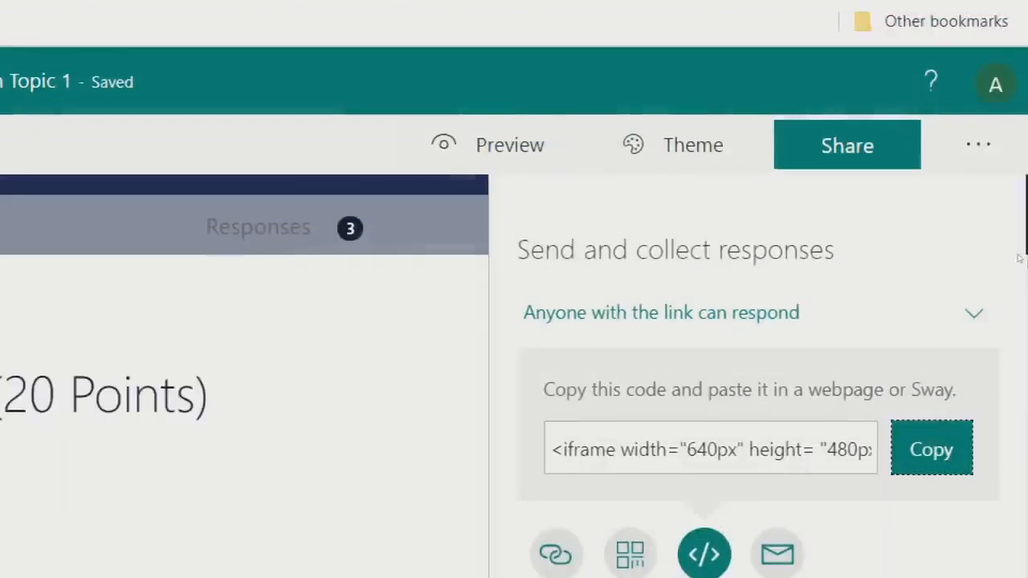
{"action": "left_click", "coordinate": [932, 449]}
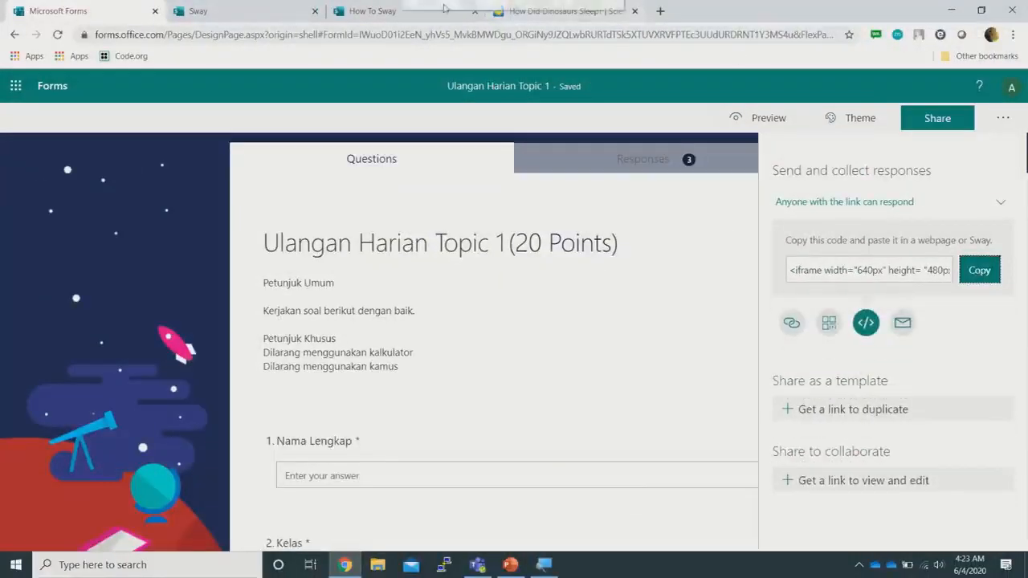
Back in Sway, paste the quiz's embed code into the Embed card and preview the quiz below the video grid
{"action": "left_click", "coordinate": [269, 8]}
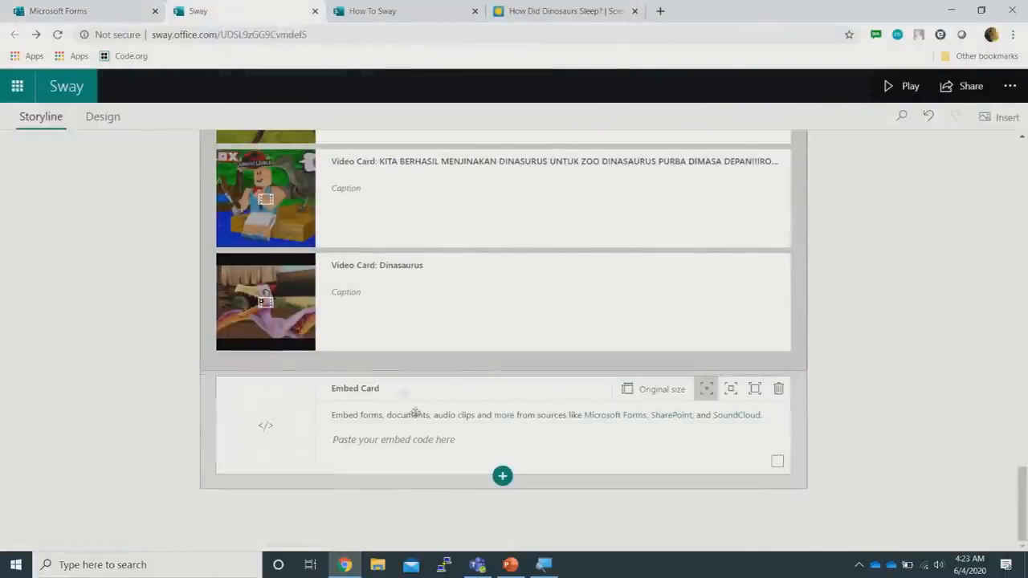
{"action": "key", "text": "ctrl+v"}
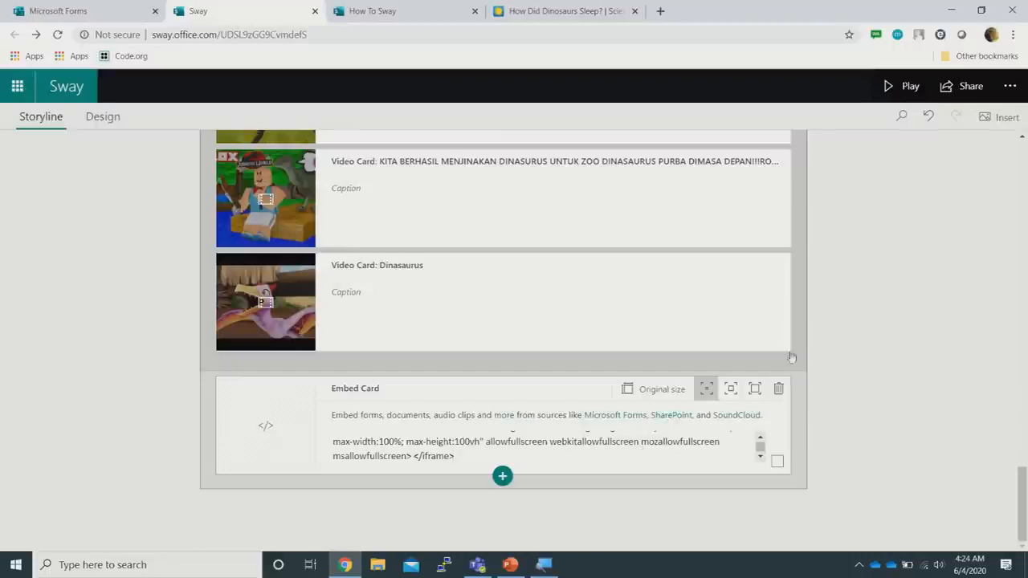
{"action": "left_click", "coordinate": [892, 86]}
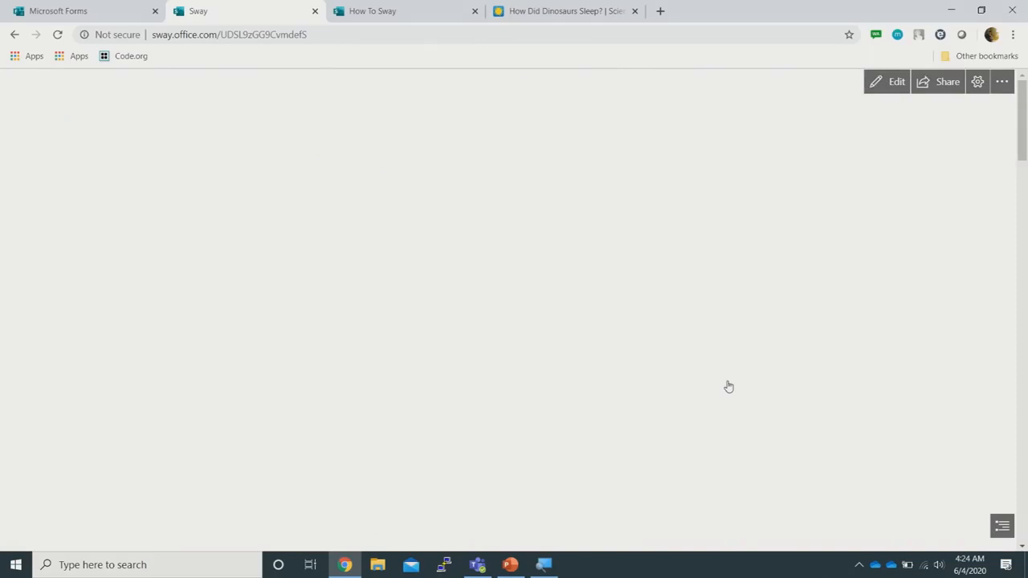
{"action": "scroll", "coordinate": [729, 387], "scroll_direction": "down", "scroll_amount": 10}
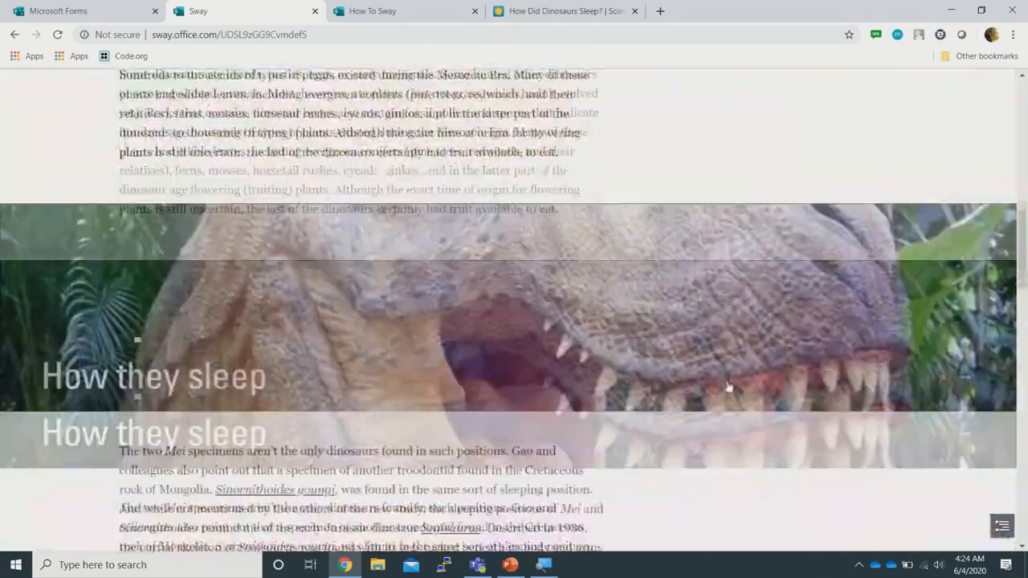
{"action": "scroll", "coordinate": [728, 387], "scroll_direction": "down", "scroll_amount": 10}
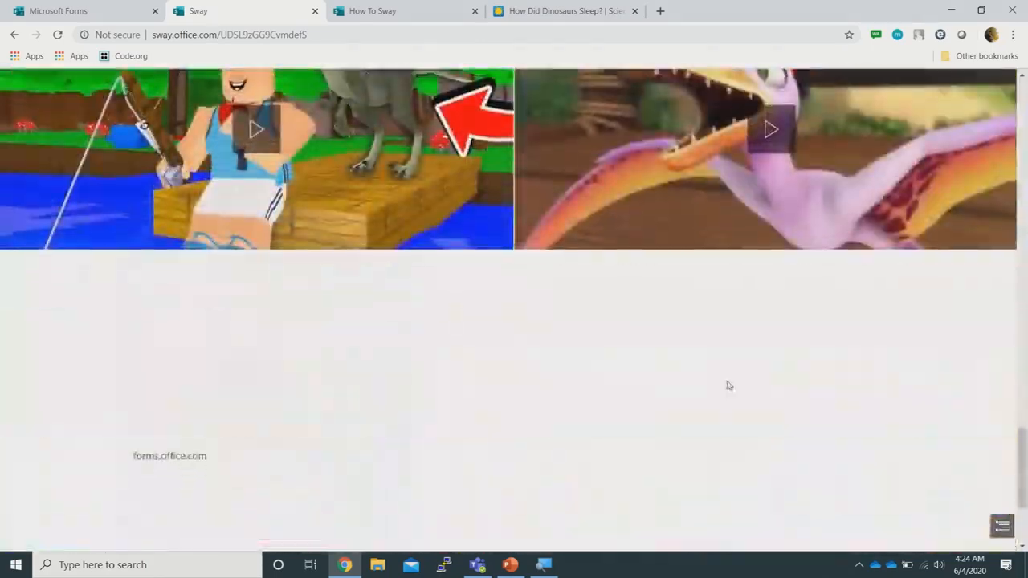
{"action": "scroll", "coordinate": [729, 386], "scroll_direction": "down", "scroll_amount": 2}
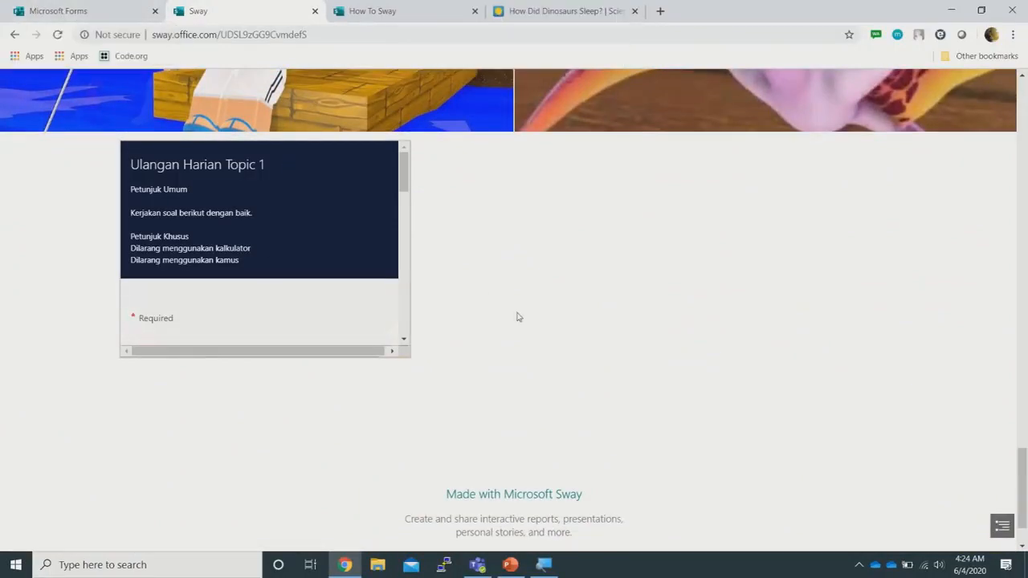
{"action": "scroll", "coordinate": [519, 318], "scroll_direction": "up", "scroll_amount": 15}
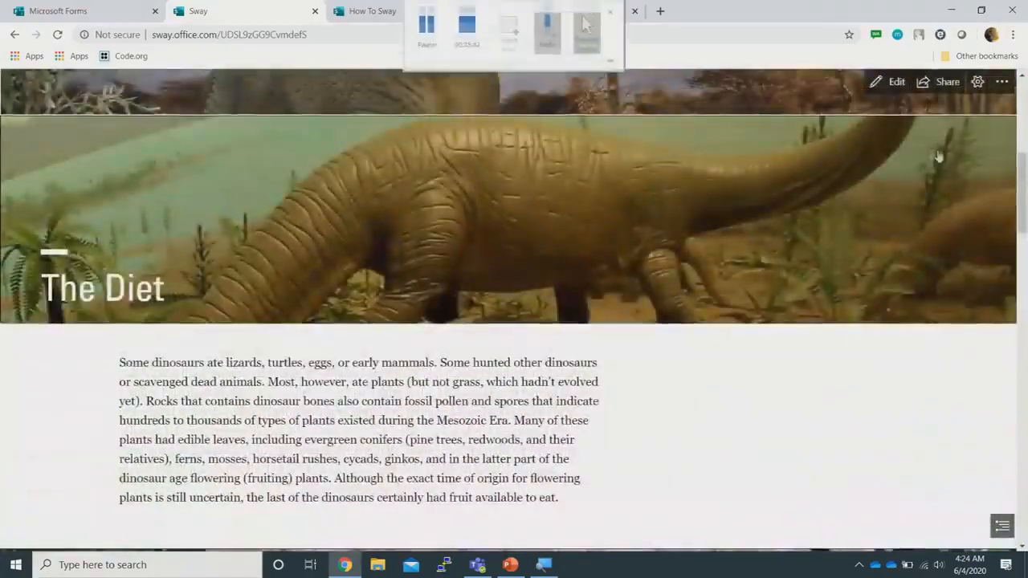
Set the Embed card to Original size and preview how the quiz appears below the video grid
{"action": "left_click", "coordinate": [887, 82]}
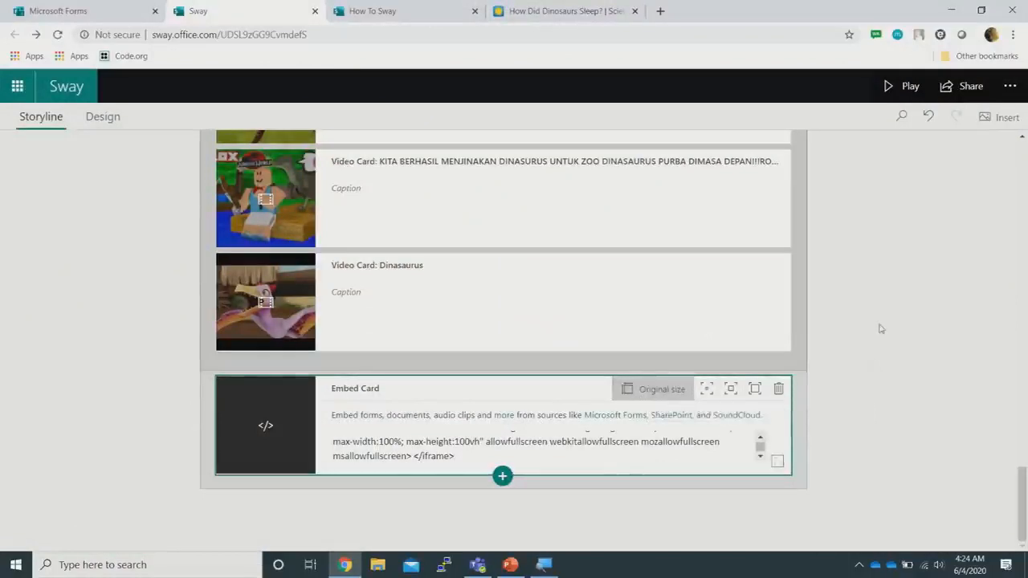
{"action": "left_click", "coordinate": [908, 86]}
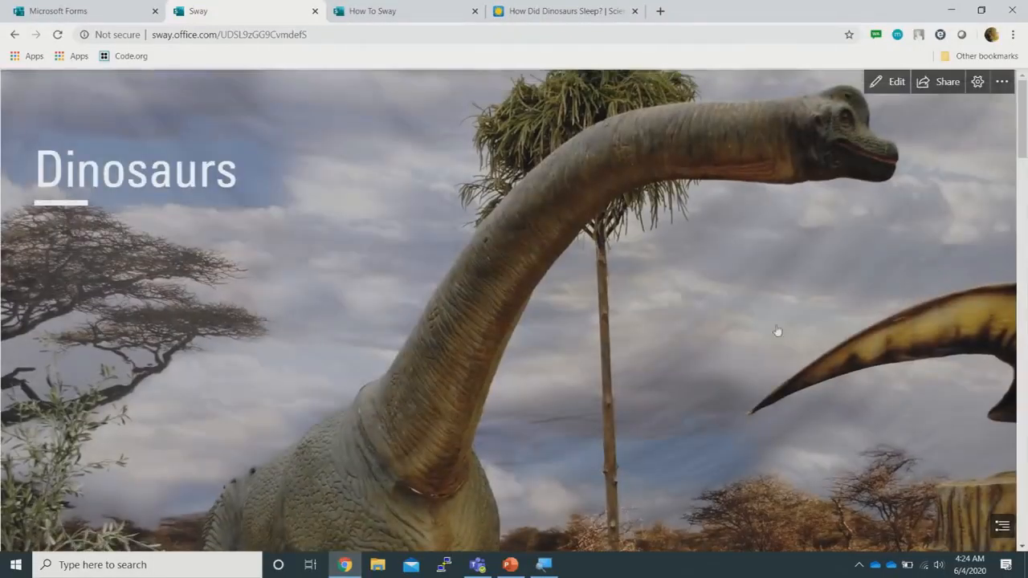
{"action": "scroll", "coordinate": [691, 353], "scroll_direction": "down", "scroll_amount": 2}
{"action": "scroll", "coordinate": [691, 352], "scroll_direction": "down", "scroll_amount": 5}
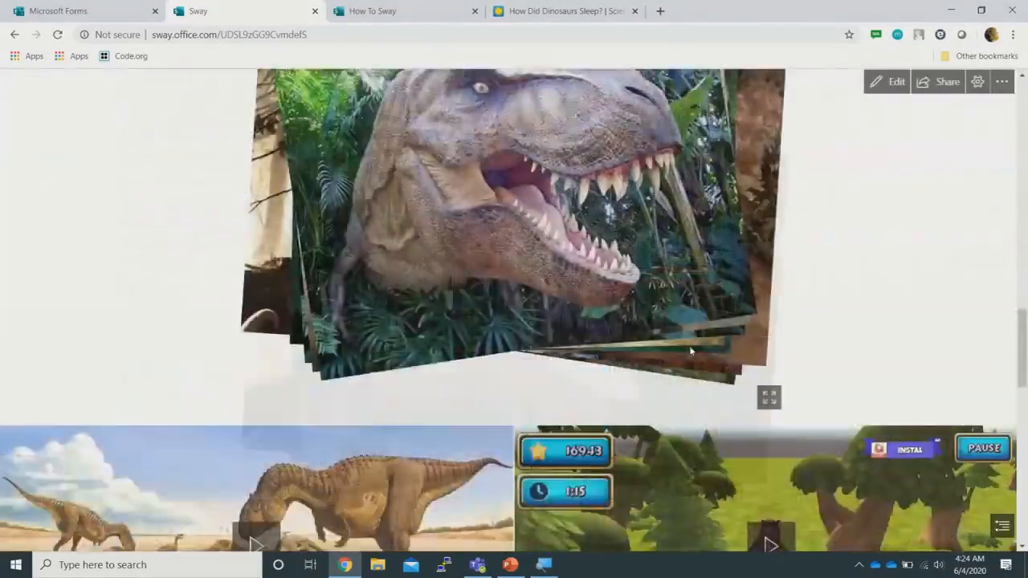
{"action": "scroll", "coordinate": [691, 352], "scroll_direction": "down", "scroll_amount": 5}
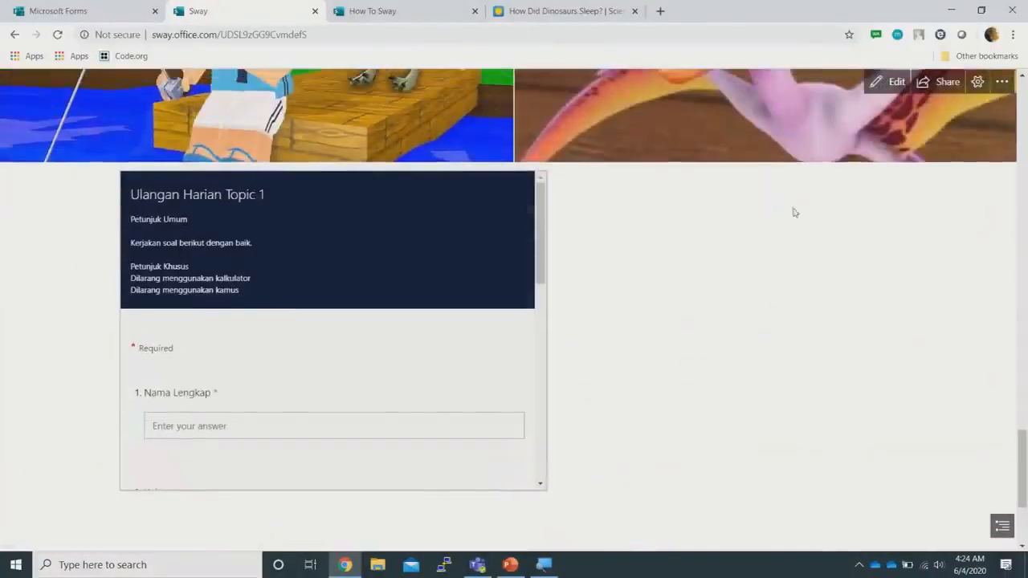
Set the Embed card's emphasis to intense and preview the embedded quiz below the video grid
{"action": "left_click", "coordinate": [890, 81]}
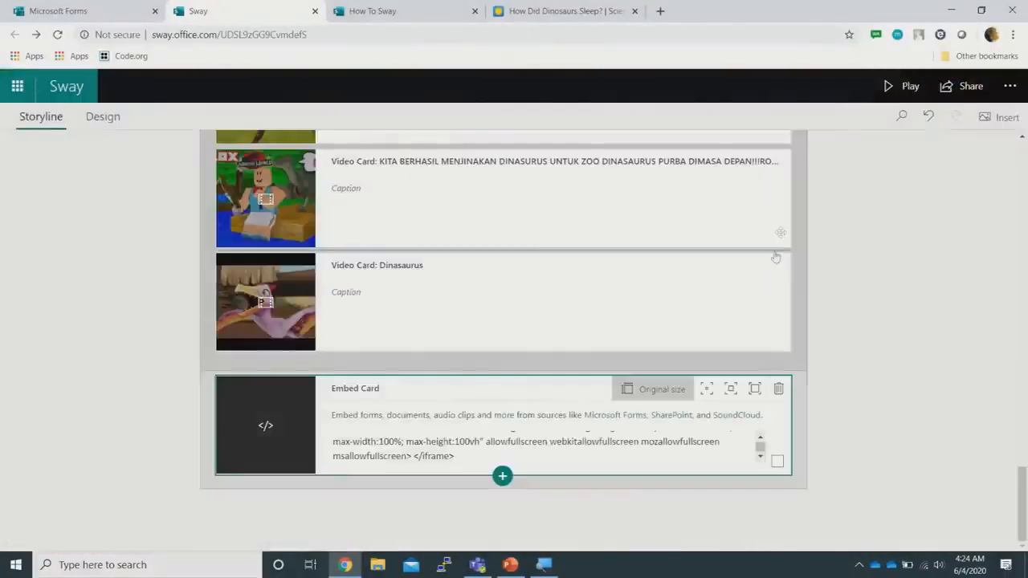
{"action": "left_click", "coordinate": [755, 389]}
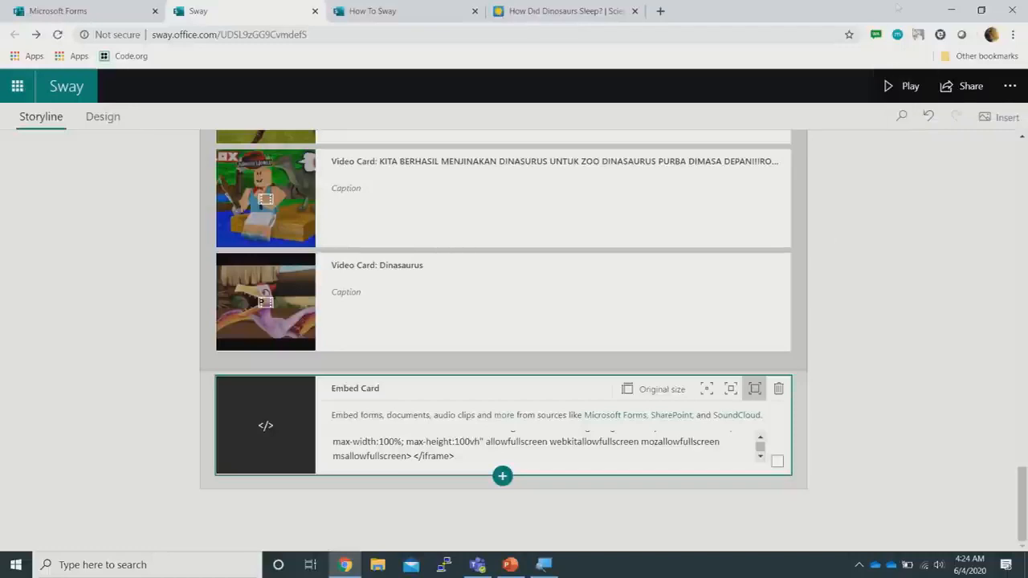
{"action": "left_click", "coordinate": [908, 93]}
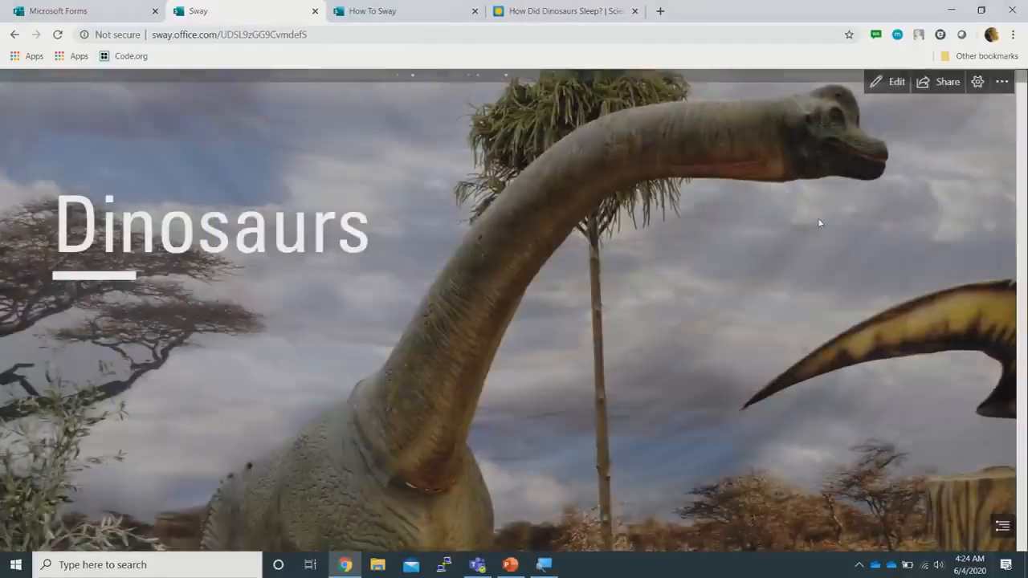
{"action": "scroll", "coordinate": [752, 195], "scroll_direction": "down", "scroll_amount": 15}
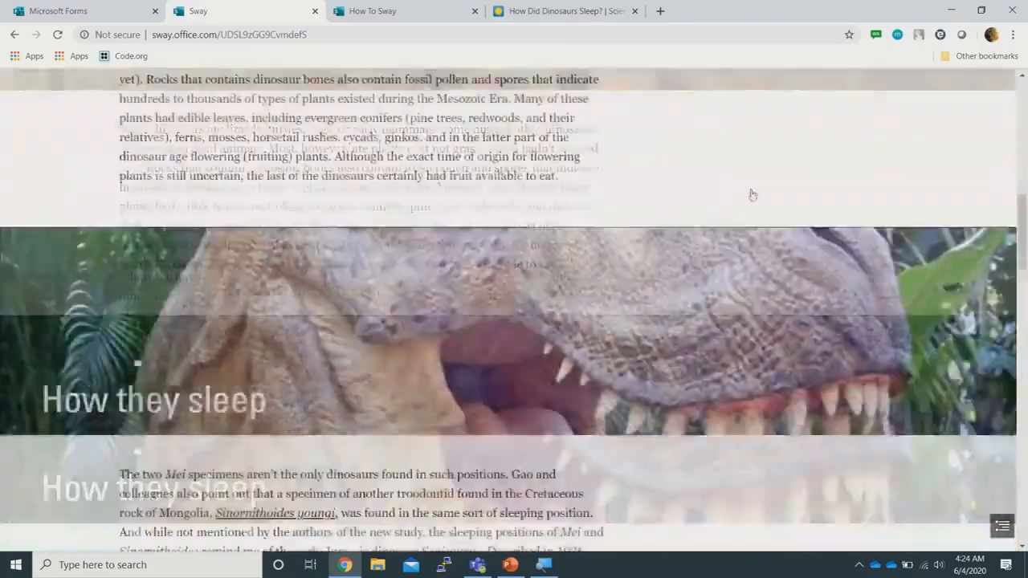
{"action": "scroll", "coordinate": [752, 195], "scroll_direction": "down", "scroll_amount": 5}
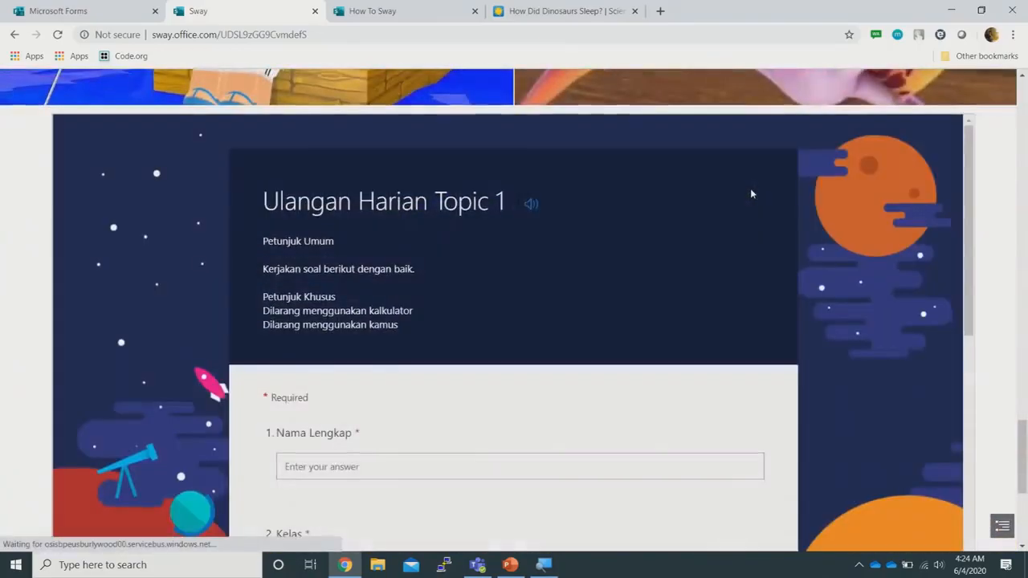
{"action": "scroll", "coordinate": [751, 194], "scroll_direction": "down", "scroll_amount": 6}
{"action": "scroll", "coordinate": [752, 195], "scroll_direction": "up", "scroll_amount": 10}
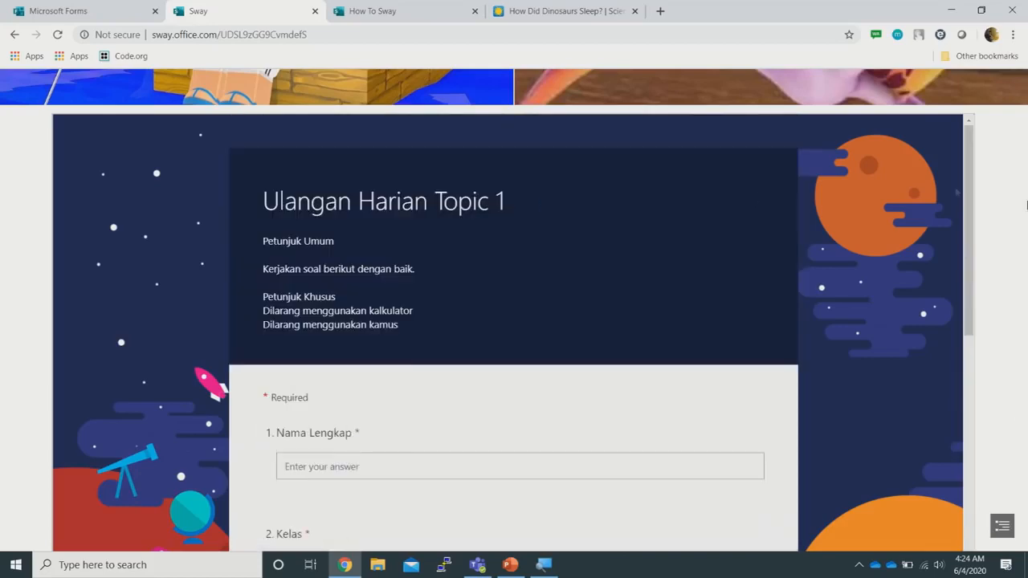
{"action": "scroll", "coordinate": [1000, 263], "scroll_direction": "up", "scroll_amount": 20}
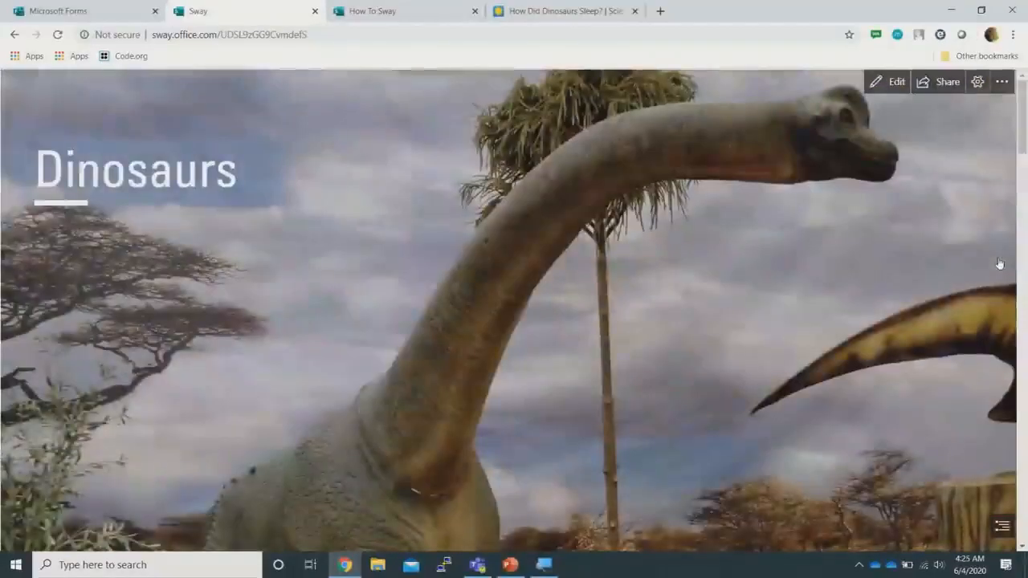
Return to editing the Sway and apply the style with a blue title banner and white lettering
{"action": "left_click", "coordinate": [890, 82]}
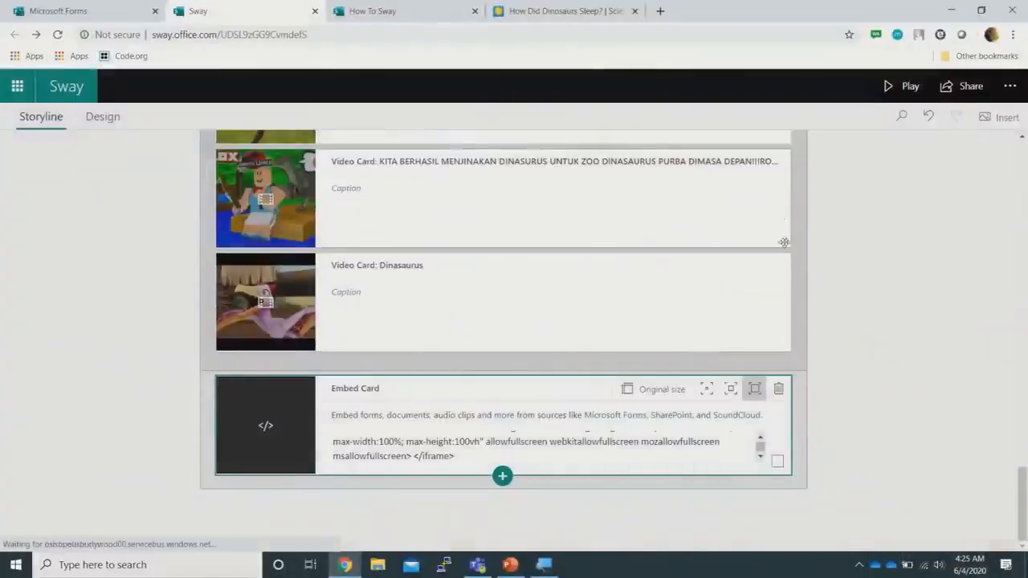
{"action": "scroll", "coordinate": [783, 233], "scroll_direction": "up", "scroll_amount": 10}
{"action": "scroll", "coordinate": [788, 247], "scroll_direction": "up", "scroll_amount": 10}
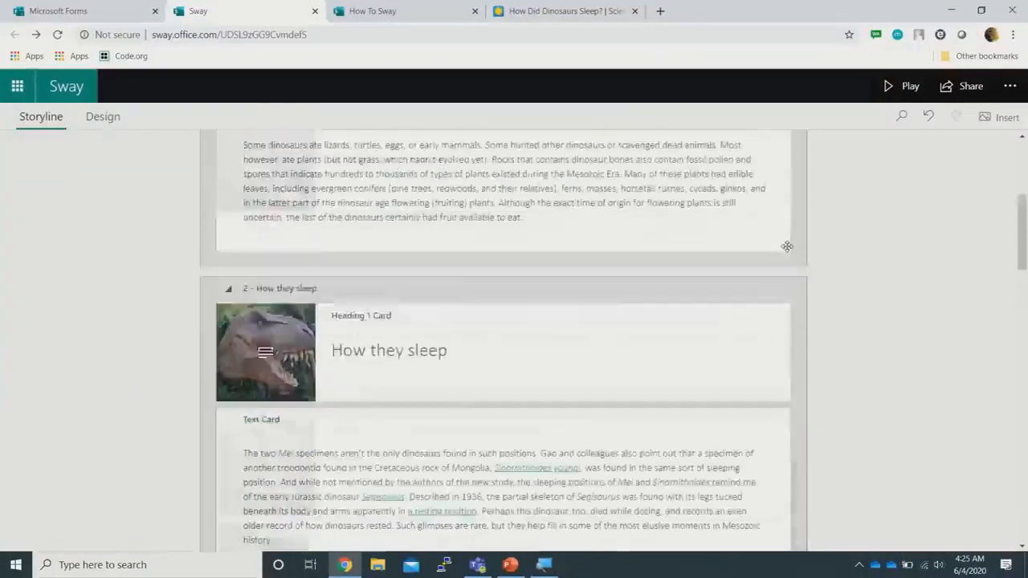
{"action": "left_click", "coordinate": [102, 117]}
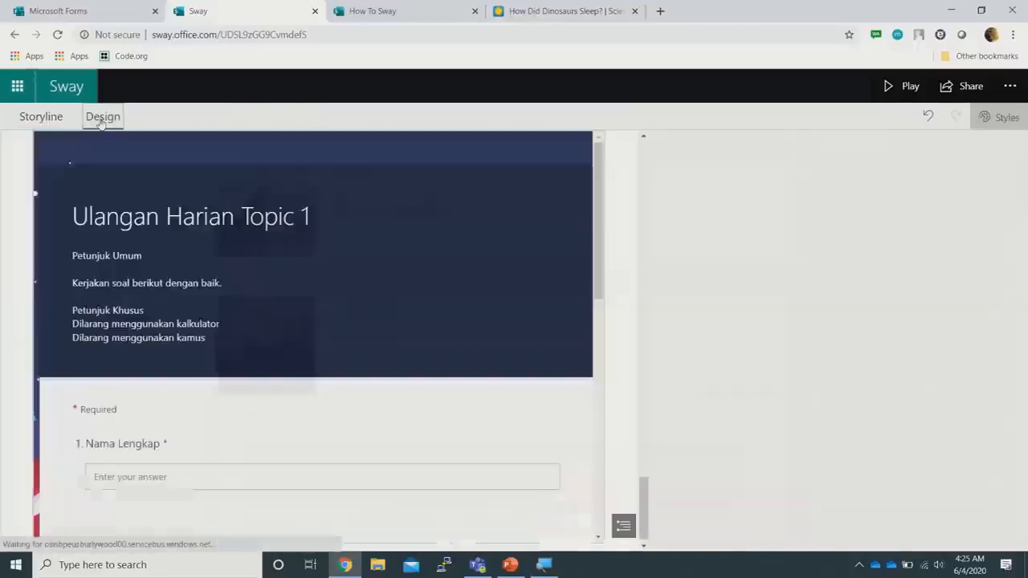
{"action": "left_click", "coordinate": [952, 217]}
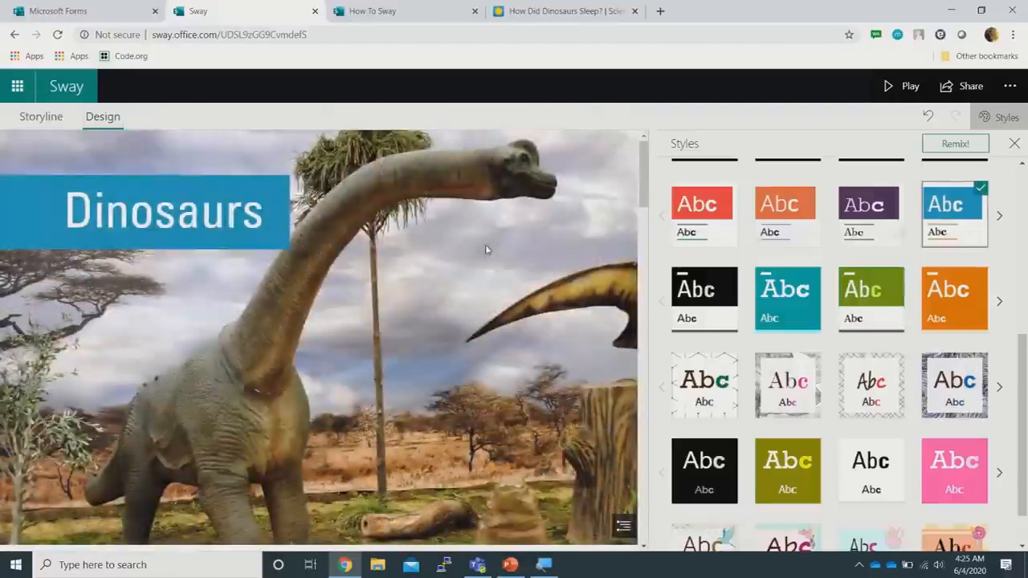
Preview the restyled Sway from the title through the text sections and video grid to the embedded quiz
{"action": "left_click", "coordinate": [886, 86]}
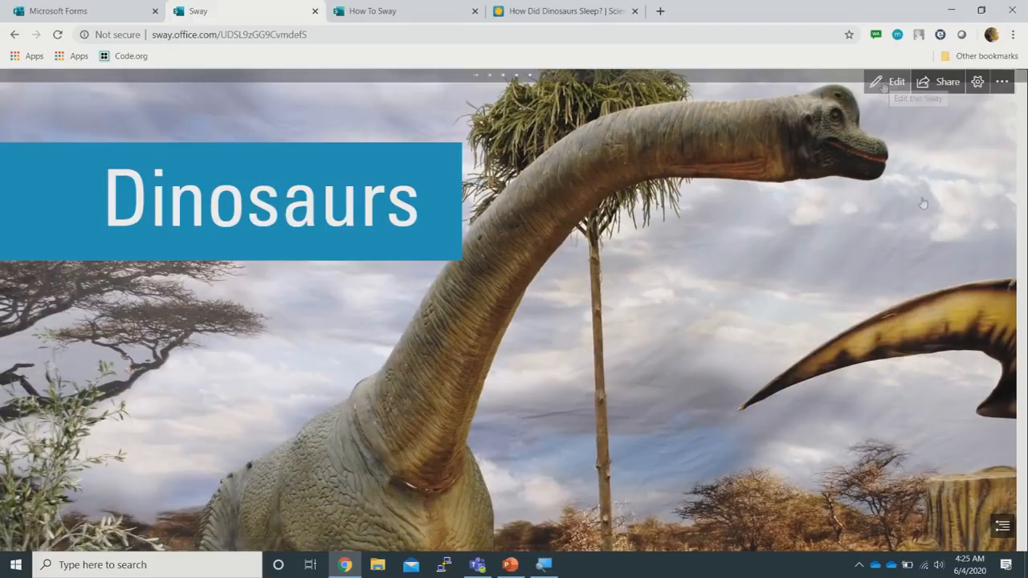
{"action": "scroll", "coordinate": [928, 247], "scroll_direction": "down", "scroll_amount": 3}
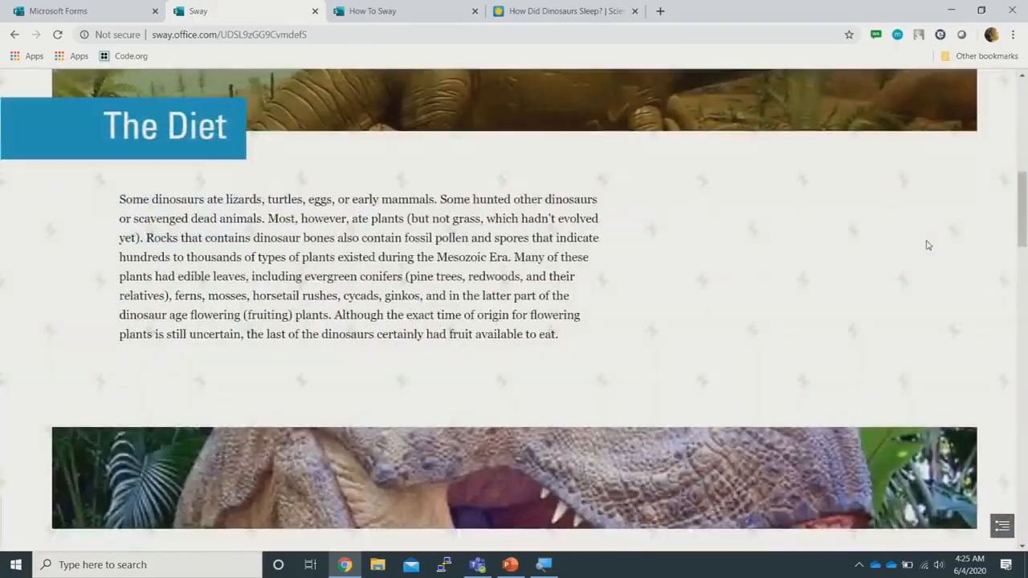
{"action": "scroll", "coordinate": [928, 247], "scroll_direction": "down", "scroll_amount": 5}
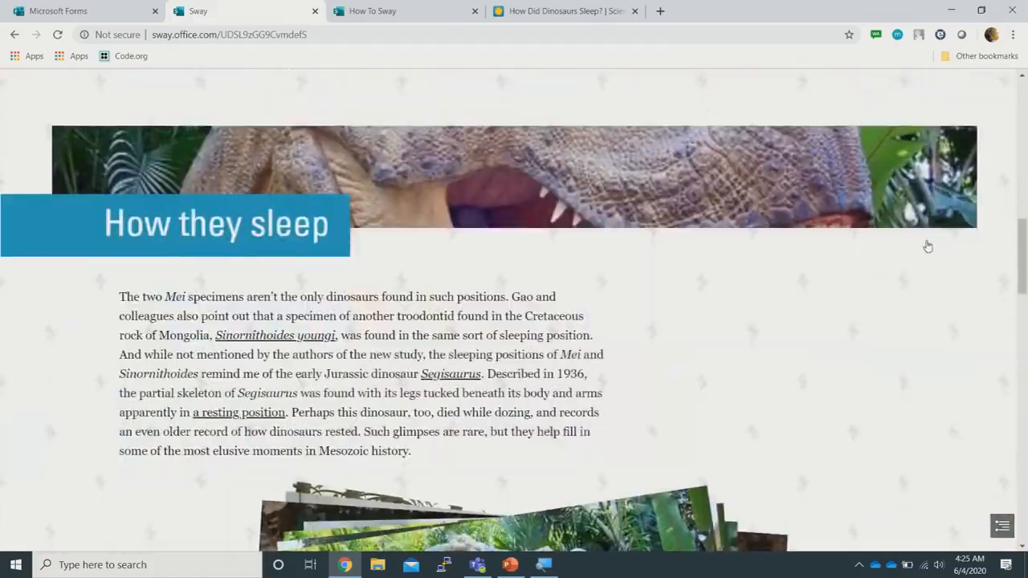
{"action": "scroll", "coordinate": [928, 245], "scroll_direction": "down", "scroll_amount": 8}
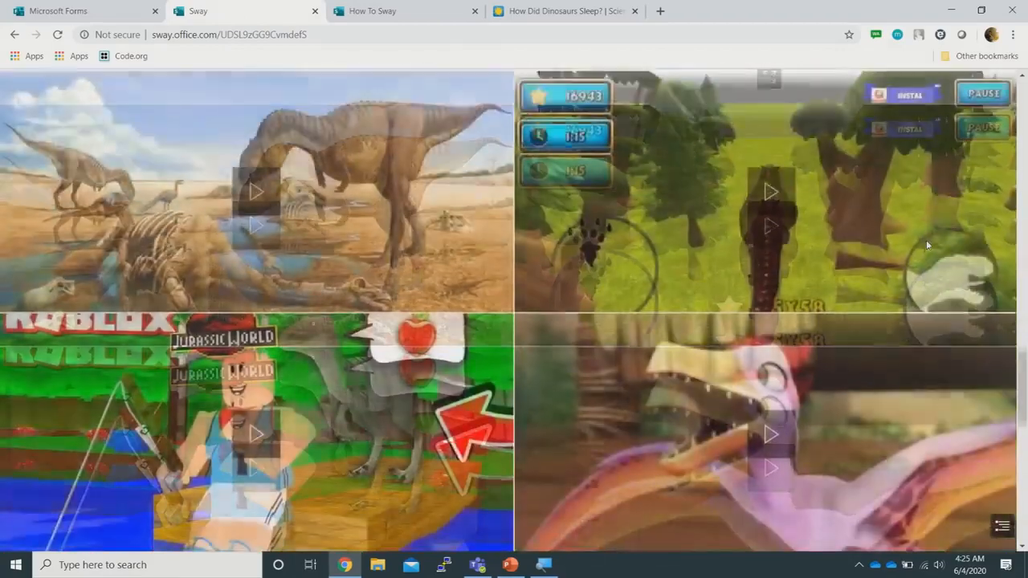
{"action": "scroll", "coordinate": [928, 245], "scroll_direction": "down", "scroll_amount": 6}
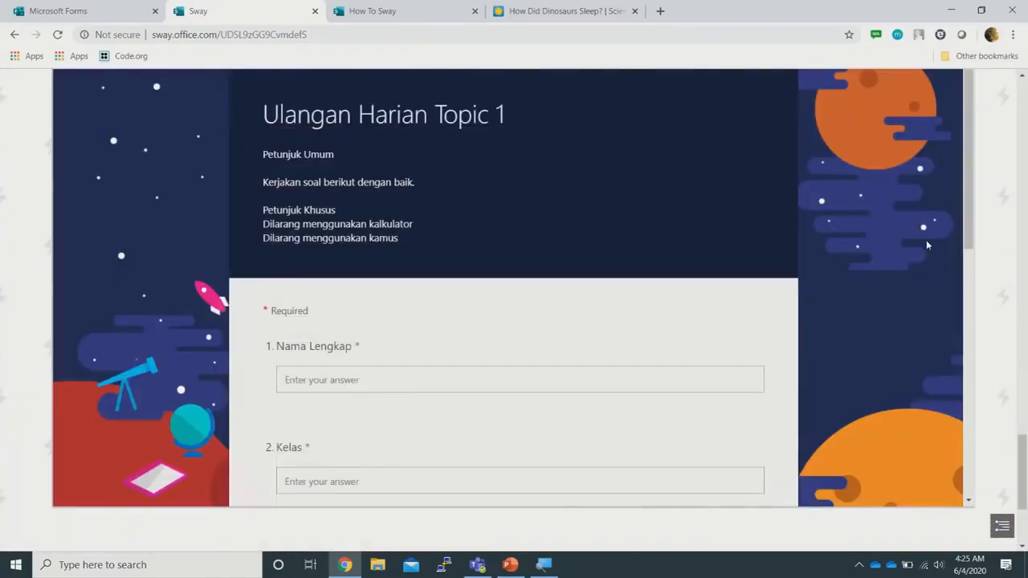
{"action": "scroll", "coordinate": [984, 237], "scroll_direction": "up", "scroll_amount": 5}
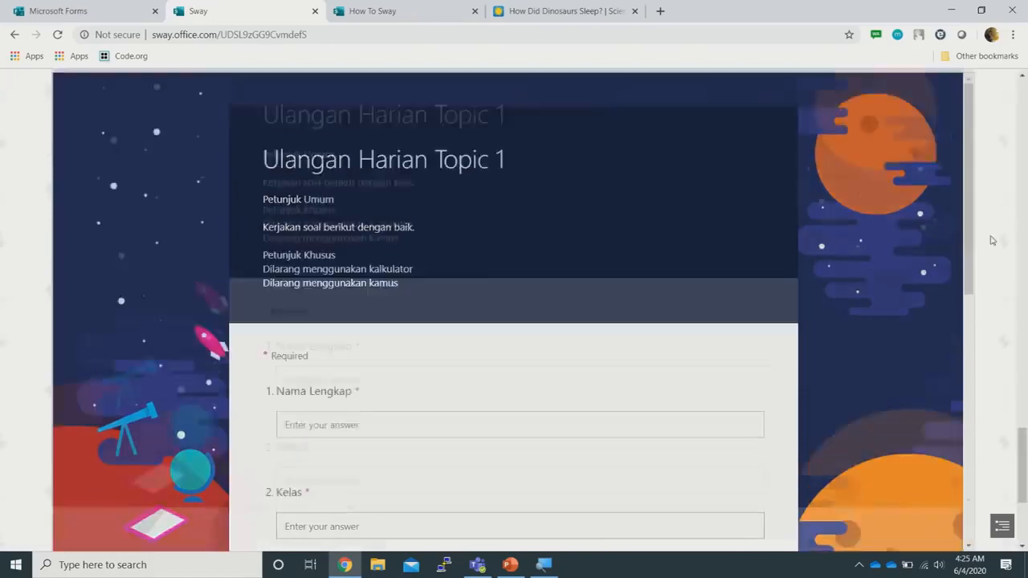
{"action": "scroll", "coordinate": [990, 234], "scroll_direction": "up", "scroll_amount": 10}
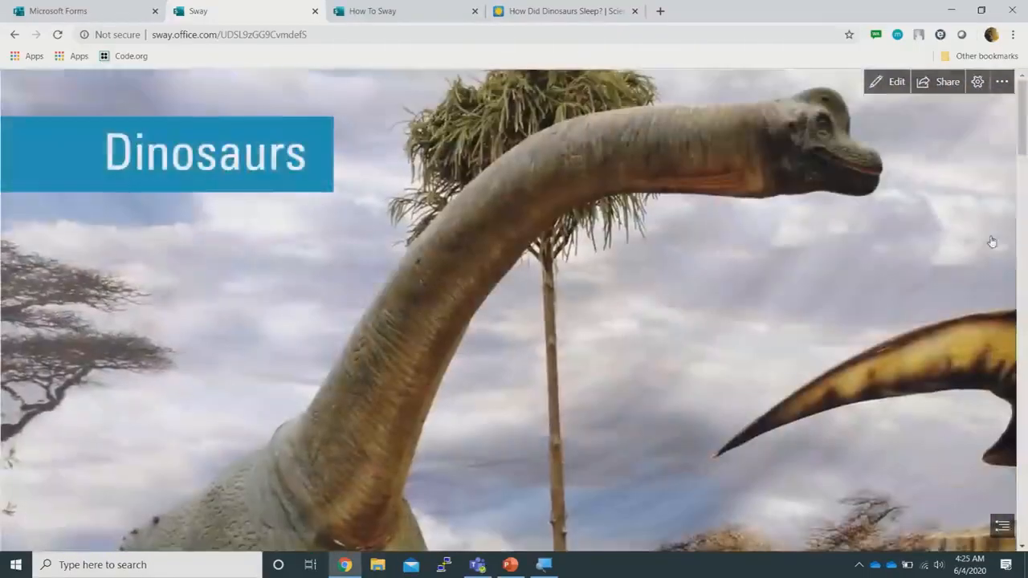
{"action": "left_click", "coordinate": [890, 81]}
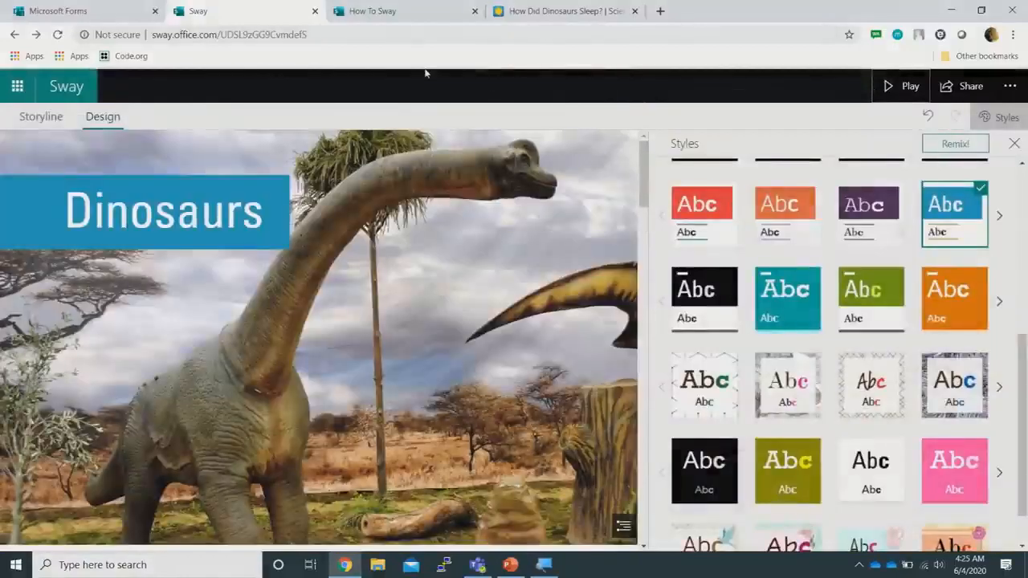
From the storyline, review the Sway's sharing audiences and set sharing to Anyone with a link
{"action": "left_click", "coordinate": [38, 122]}
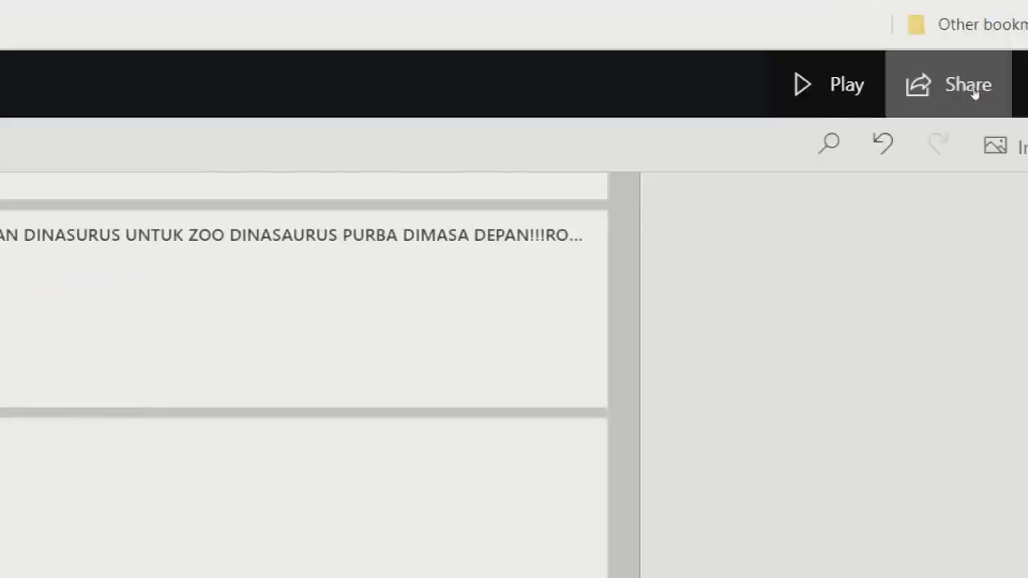
{"action": "left_click", "coordinate": [974, 94]}
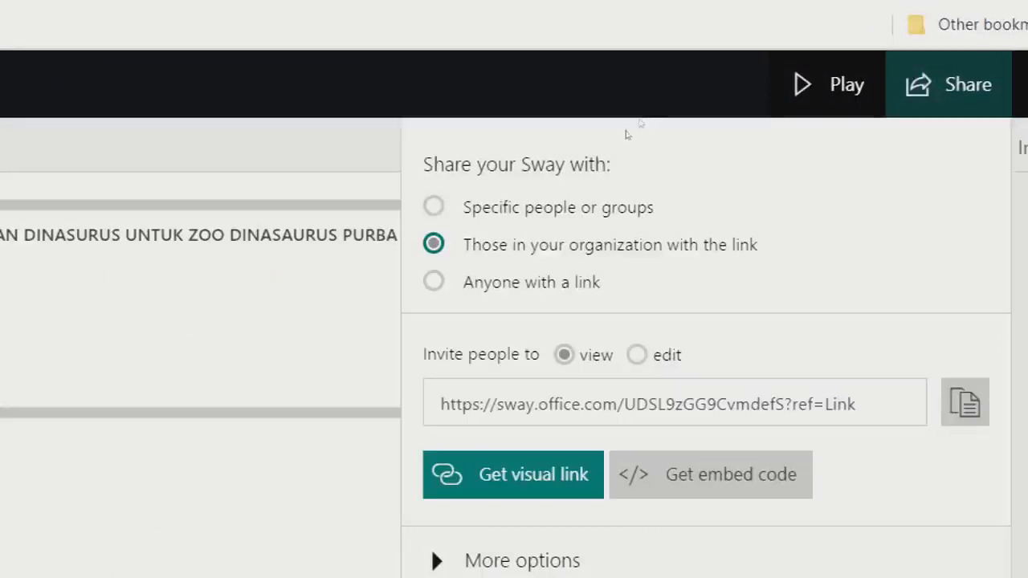
{"action": "left_click", "coordinate": [559, 208]}
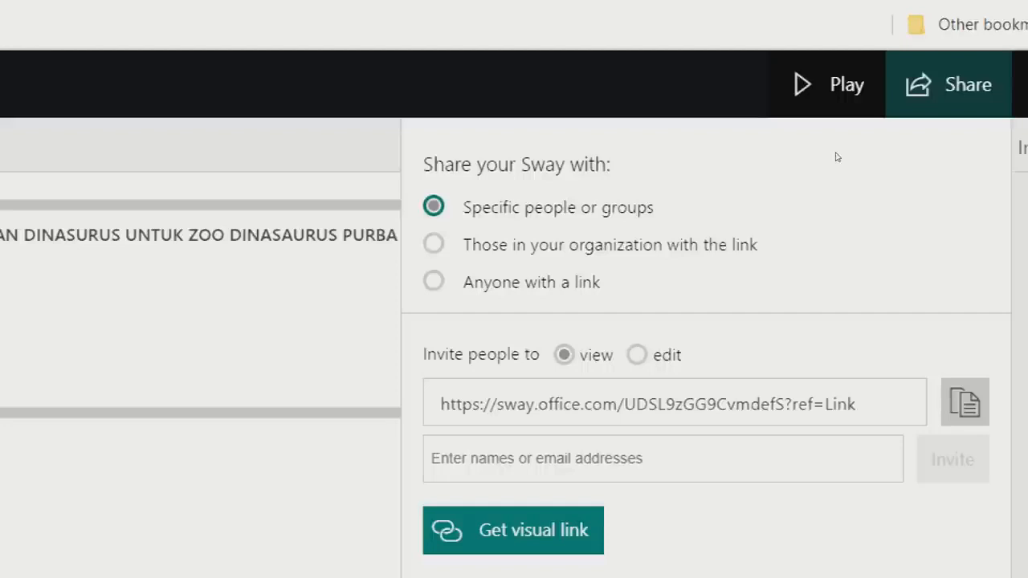
{"action": "left_click", "coordinate": [611, 245]}
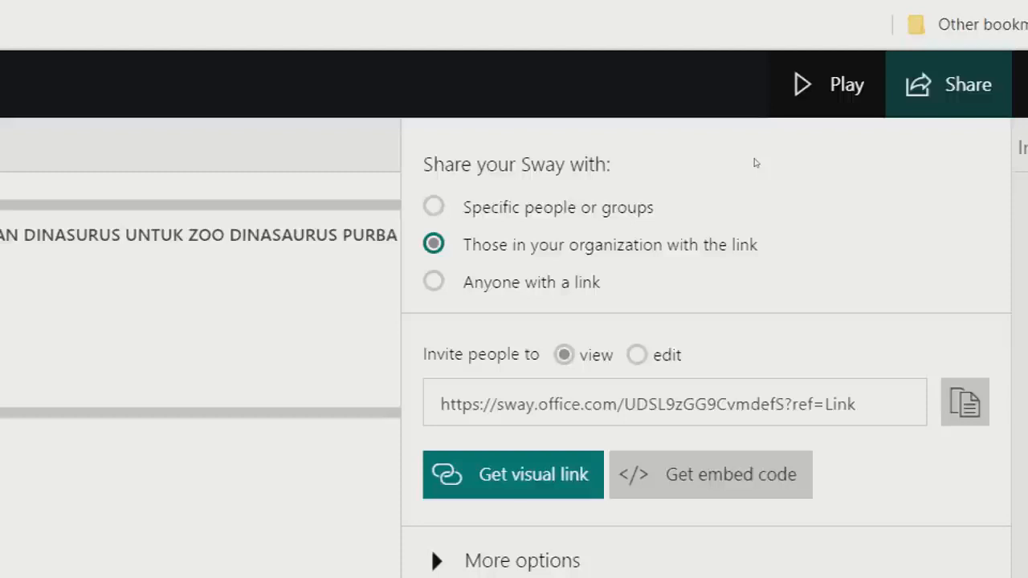
{"action": "left_click", "coordinate": [466, 282]}
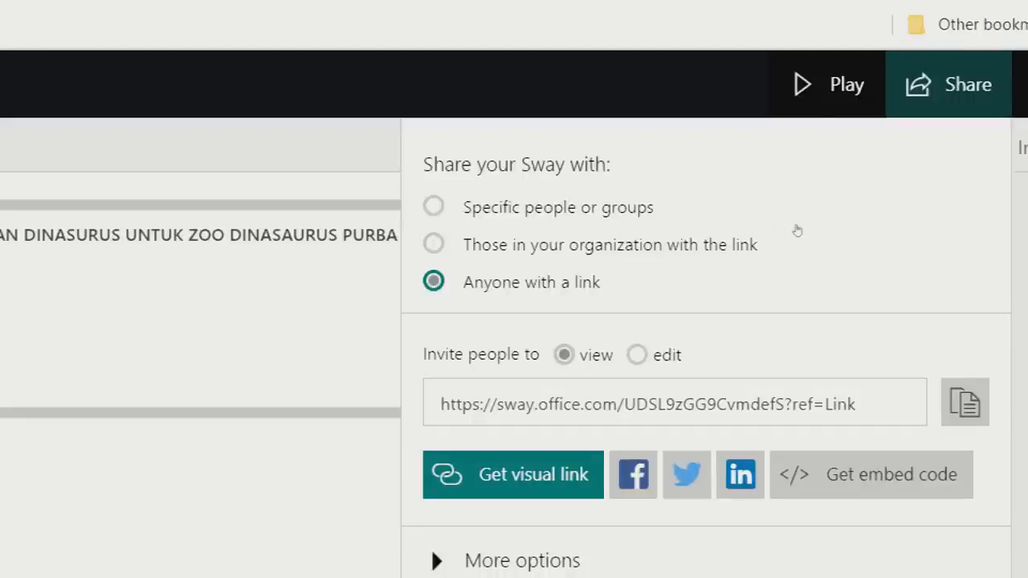
Compare the edit and view invitation options, choose view, and copy the Sway's view link
{"action": "left_click", "coordinate": [637, 355]}
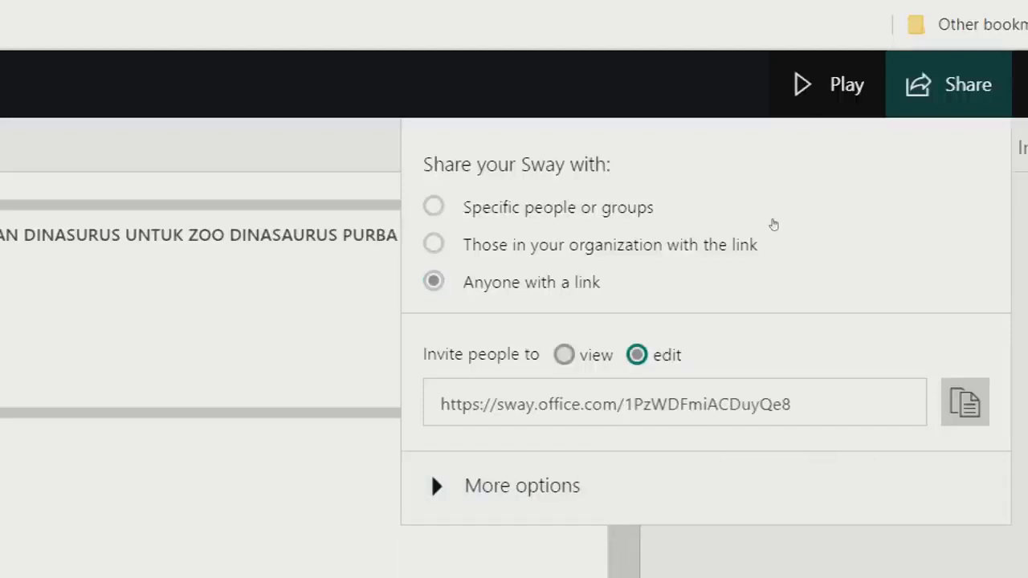
{"action": "left_click", "coordinate": [564, 355]}
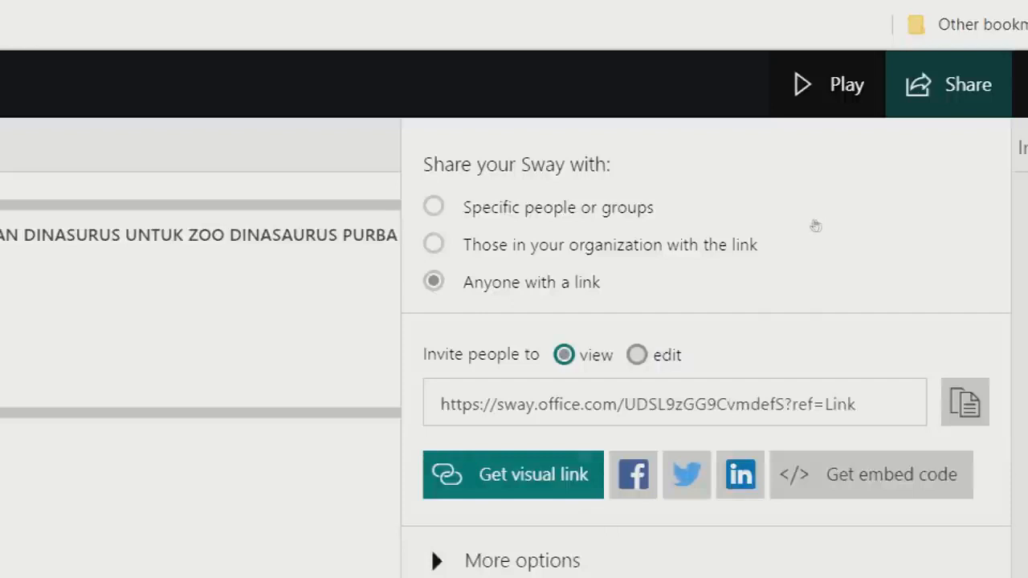
{"action": "left_click", "coordinate": [637, 355]}
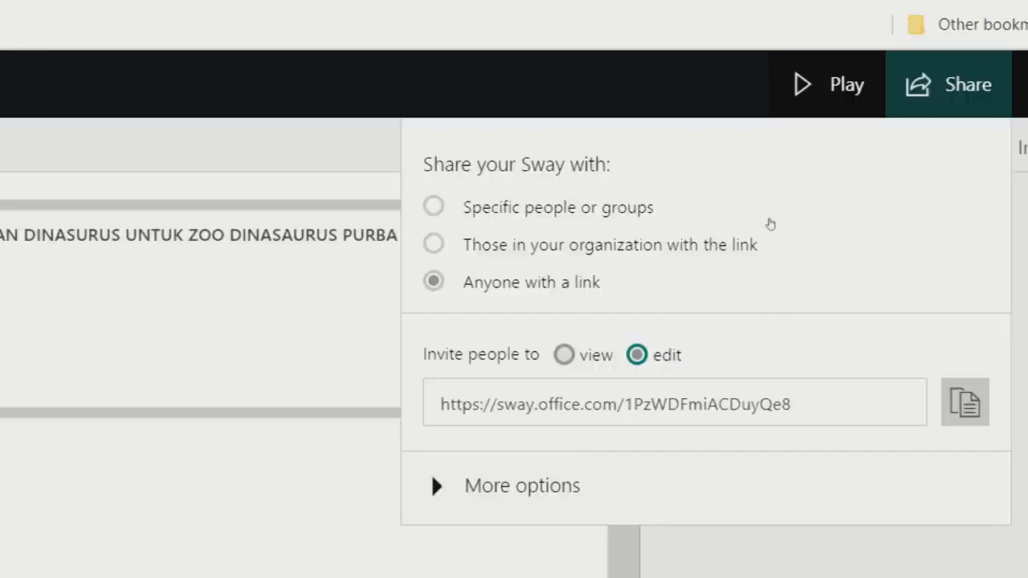
{"action": "left_click", "coordinate": [564, 354]}
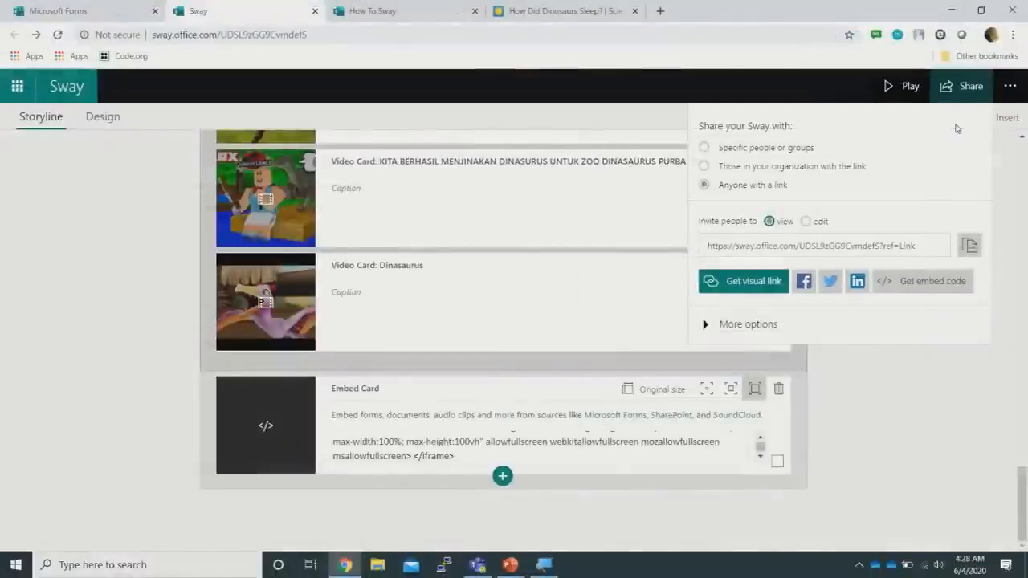
{"action": "left_click", "coordinate": [971, 255]}
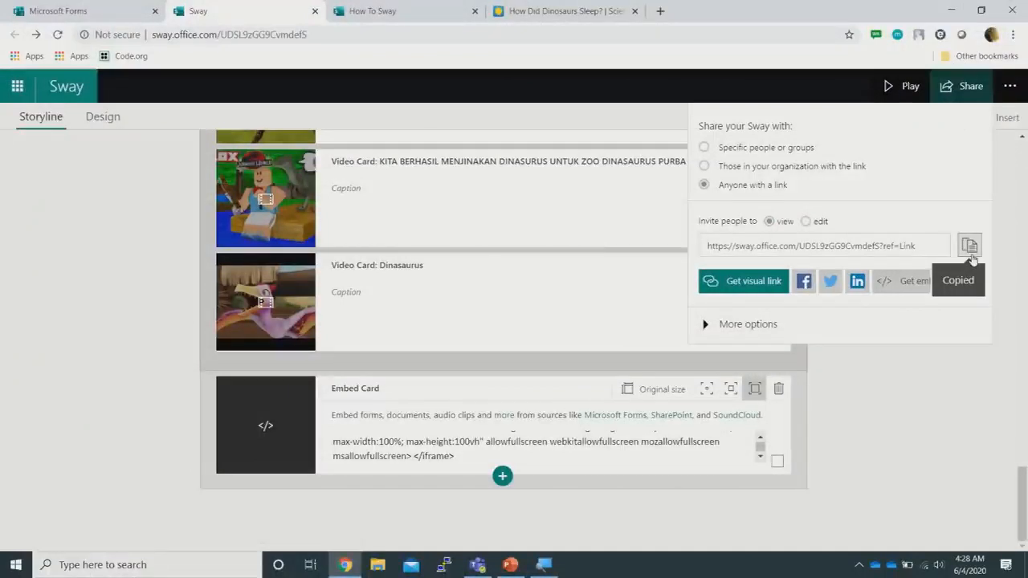
Open the copied Sway link in a new incognito window
{"action": "left_click", "coordinate": [1014, 34]}
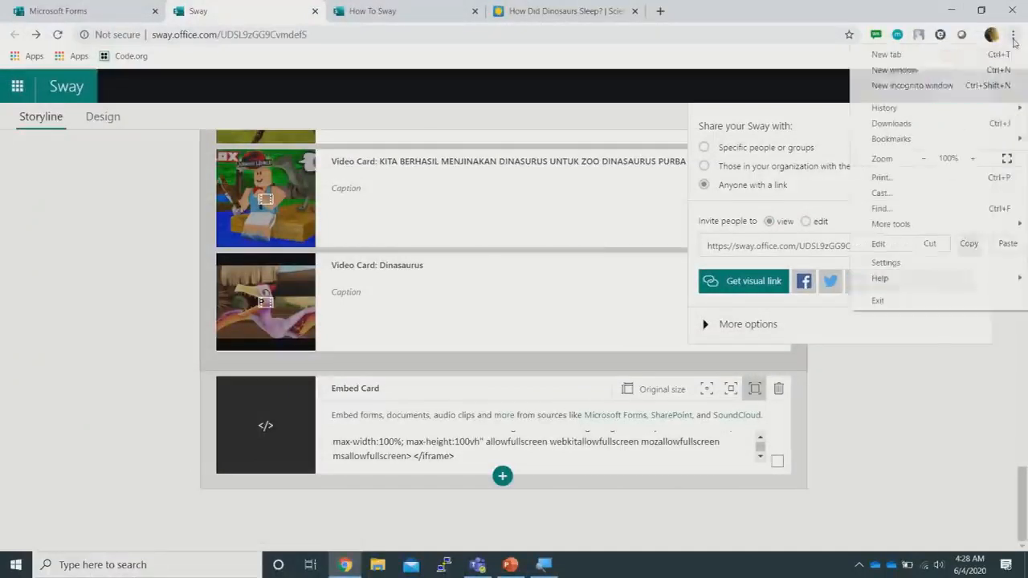
{"action": "left_click", "coordinate": [950, 85]}
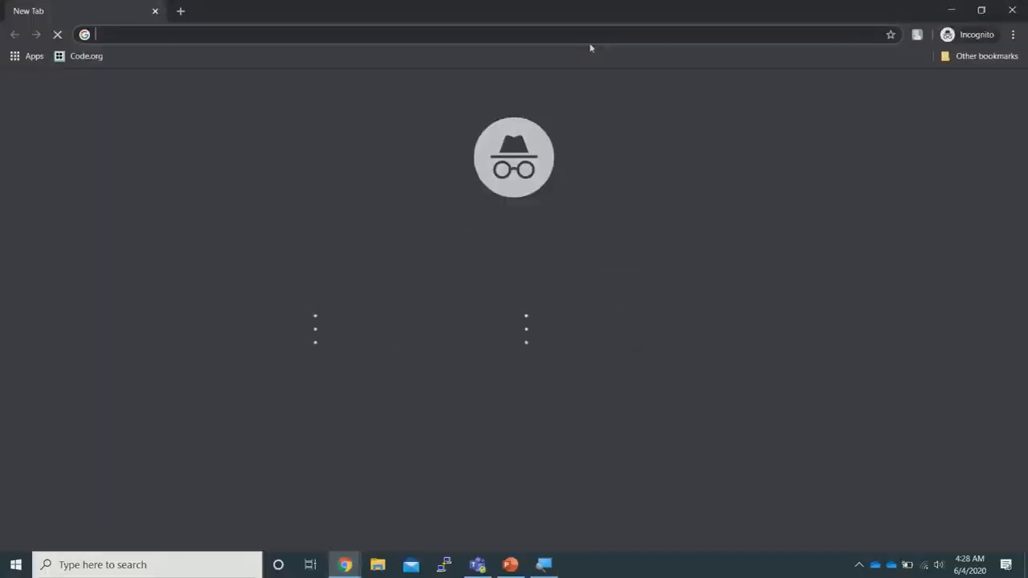
{"action": "key", "text": "ctrl+v"}
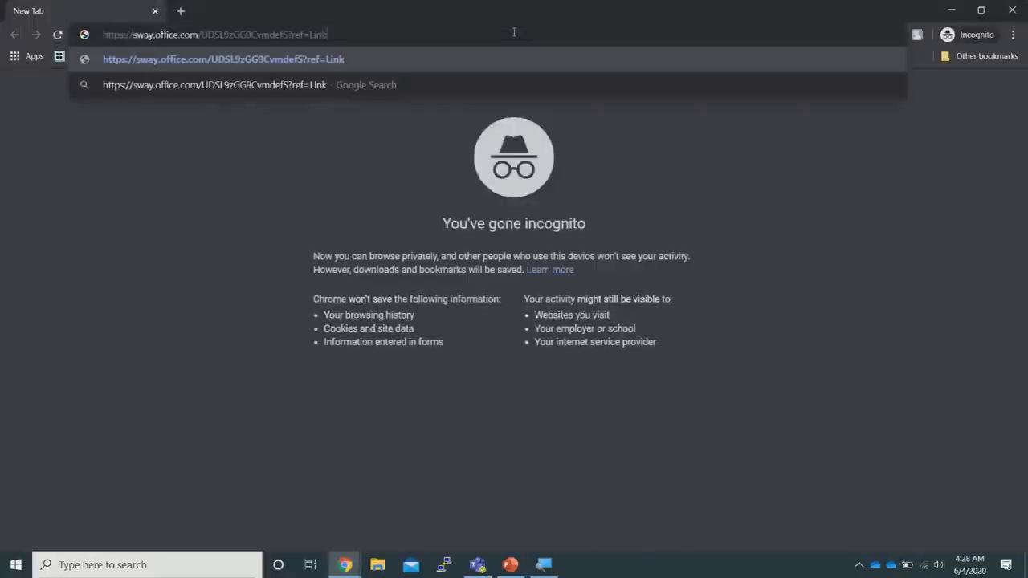
{"action": "key", "text": "Return"}
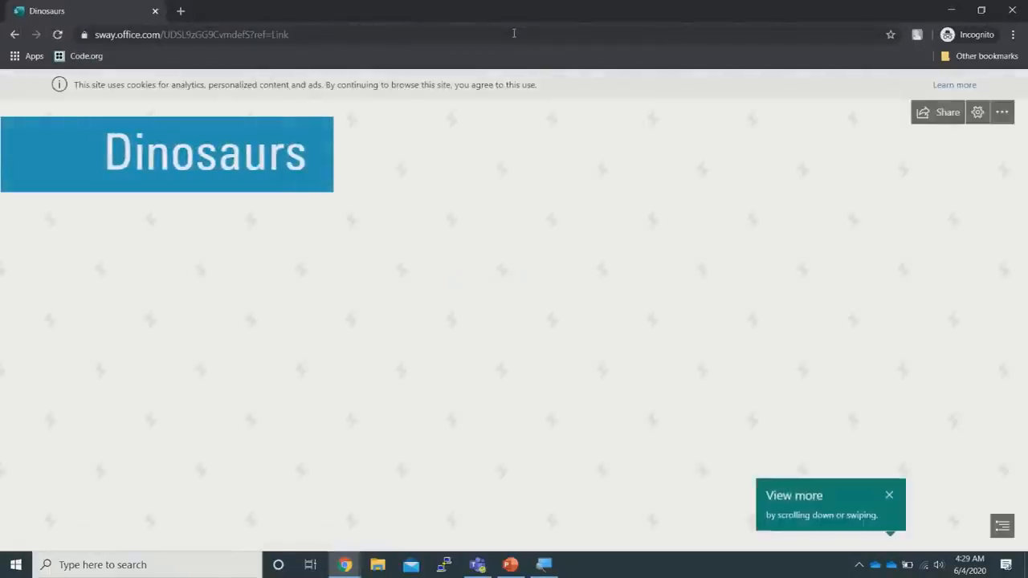
Examine the shared Sway as a viewer and load the embedded quiz below the video grid
{"action": "scroll", "coordinate": [553, 189], "scroll_direction": "down", "scroll_amount": 3}
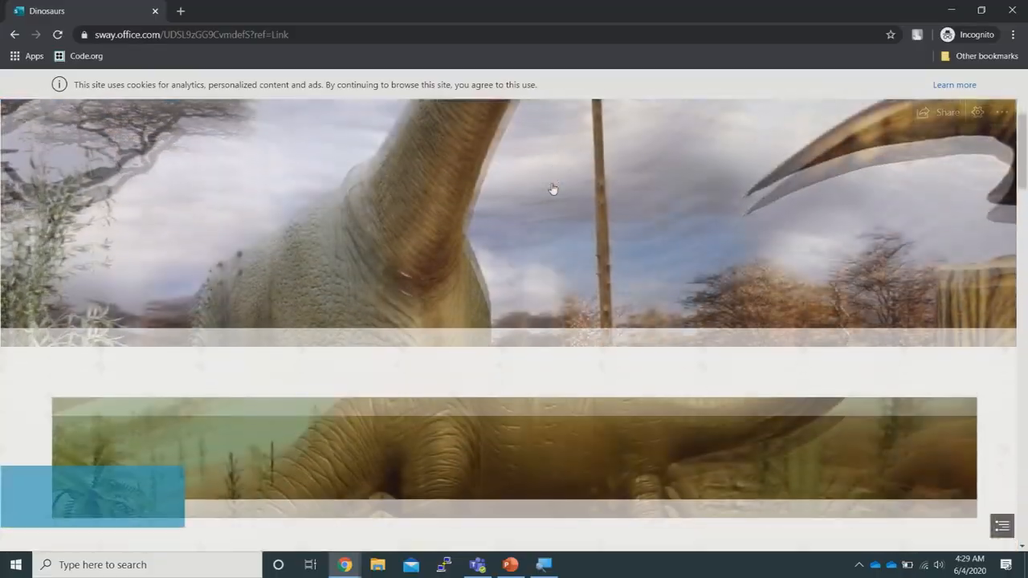
{"action": "scroll", "coordinate": [552, 188], "scroll_direction": "down", "scroll_amount": 5}
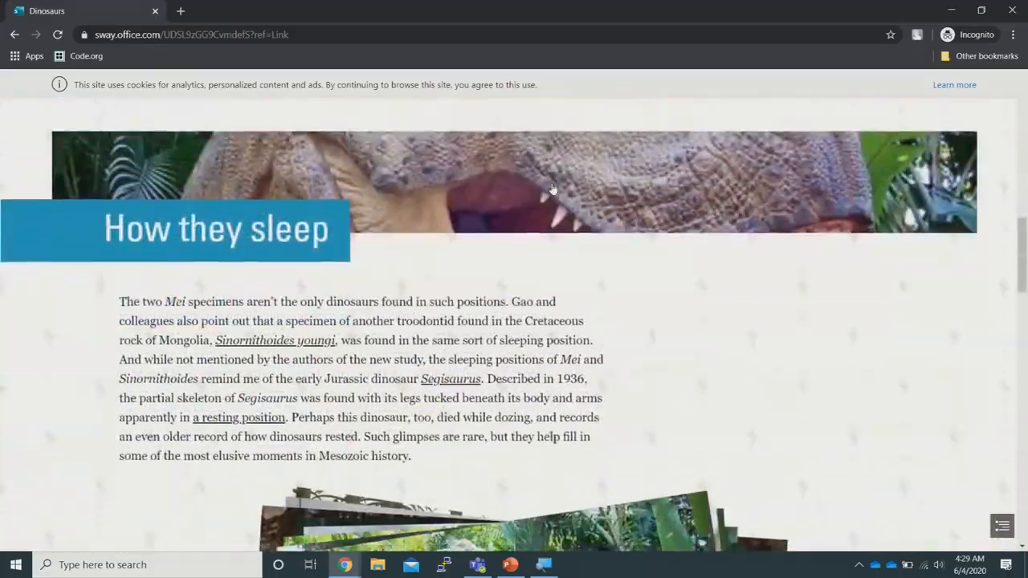
{"action": "scroll", "coordinate": [553, 188], "scroll_direction": "down", "scroll_amount": 10}
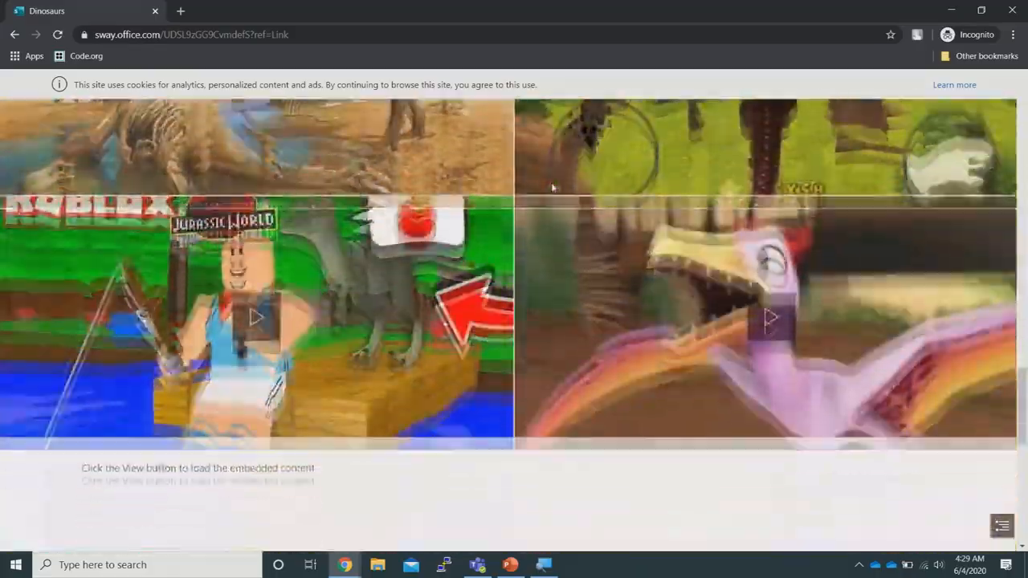
{"action": "scroll", "coordinate": [553, 189], "scroll_direction": "up", "scroll_amount": 5}
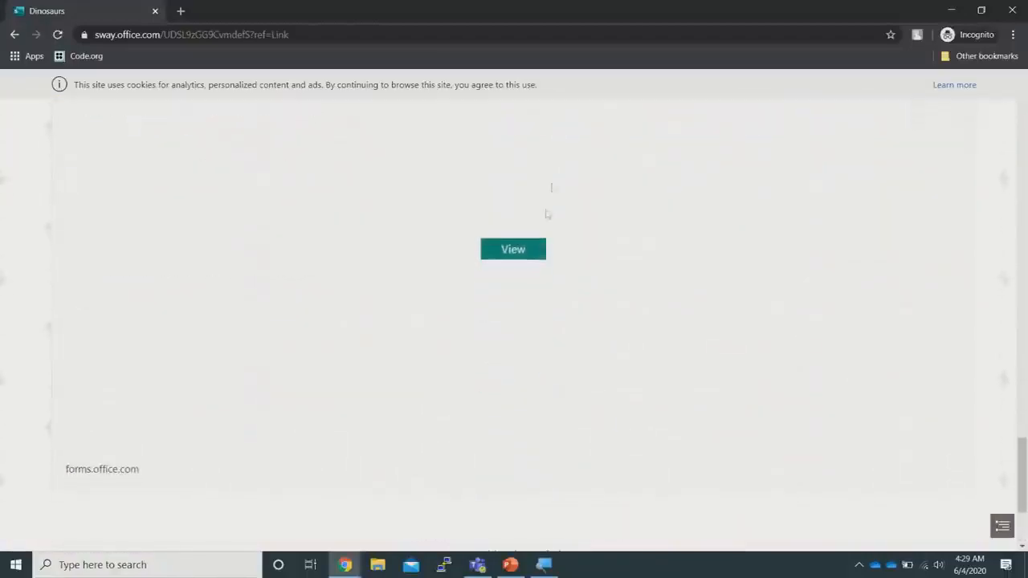
{"action": "left_click", "coordinate": [515, 253]}
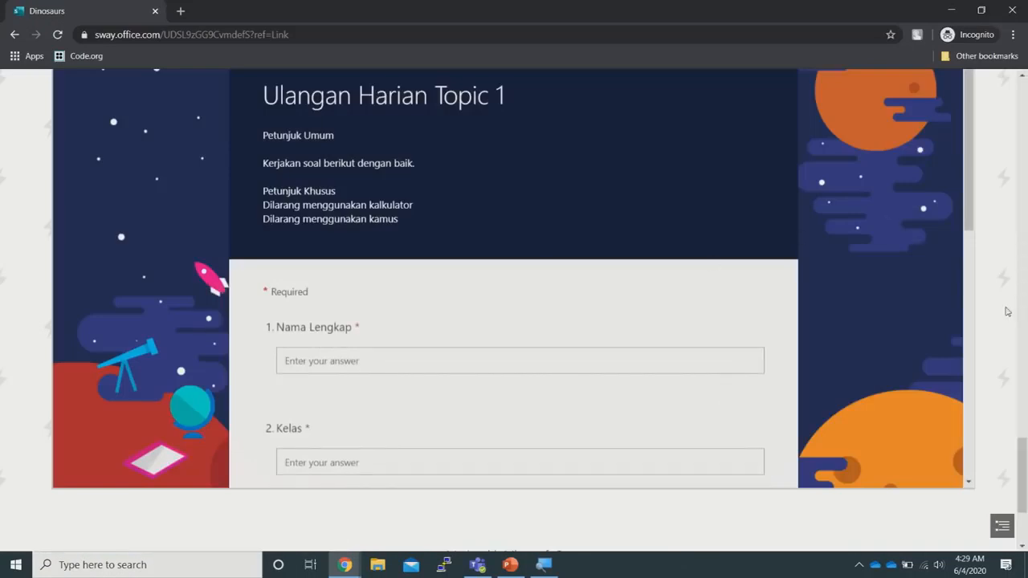
{"action": "scroll", "coordinate": [1008, 313], "scroll_direction": "up", "scroll_amount": 10}
{"action": "scroll", "coordinate": [1008, 313], "scroll_direction": "up", "scroll_amount": 10}
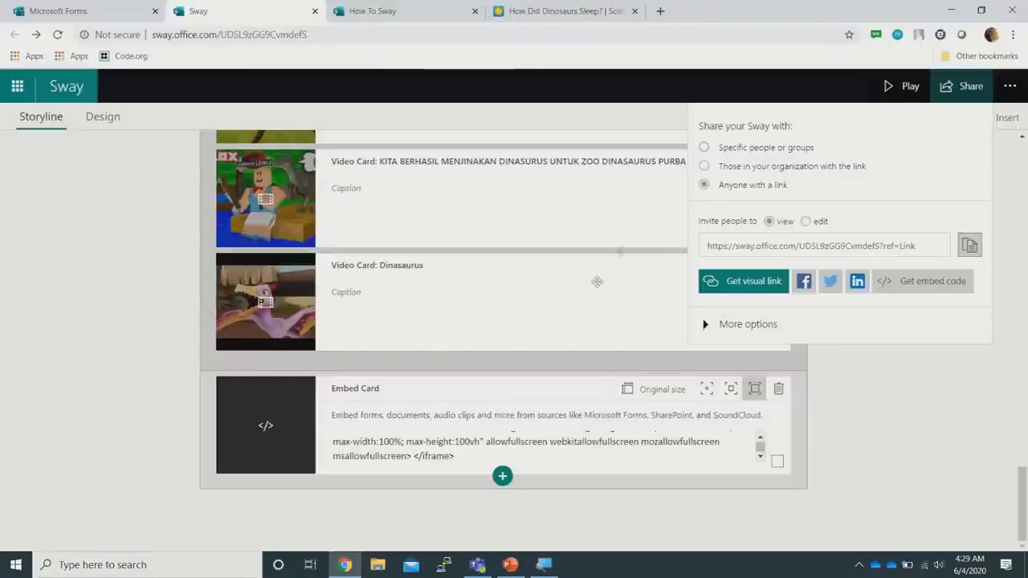
Try to protect the Sway by entering an access password with the Require a password for everyone option
{"action": "left_click", "coordinate": [706, 324]}
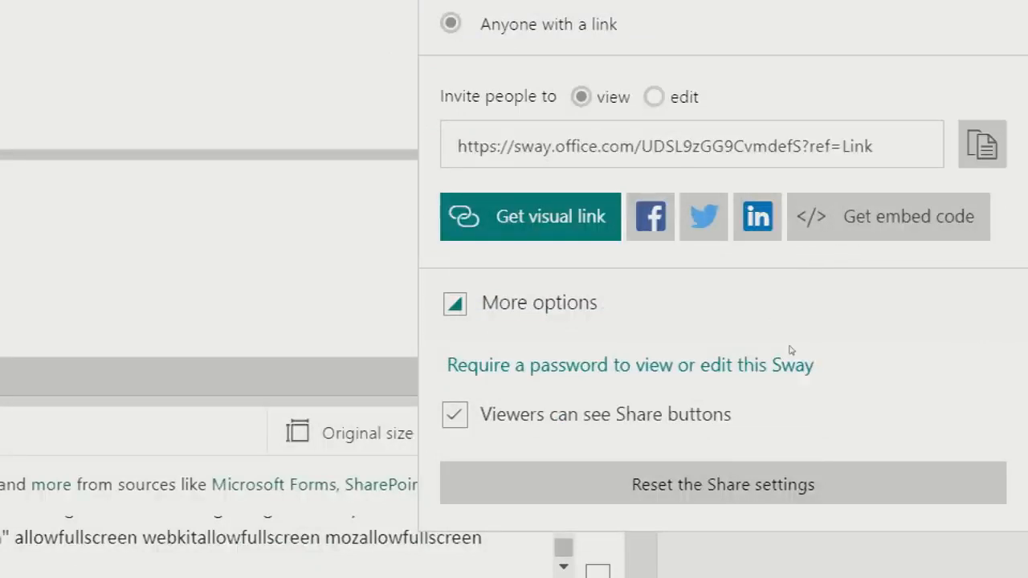
{"action": "left_click", "coordinate": [810, 363]}
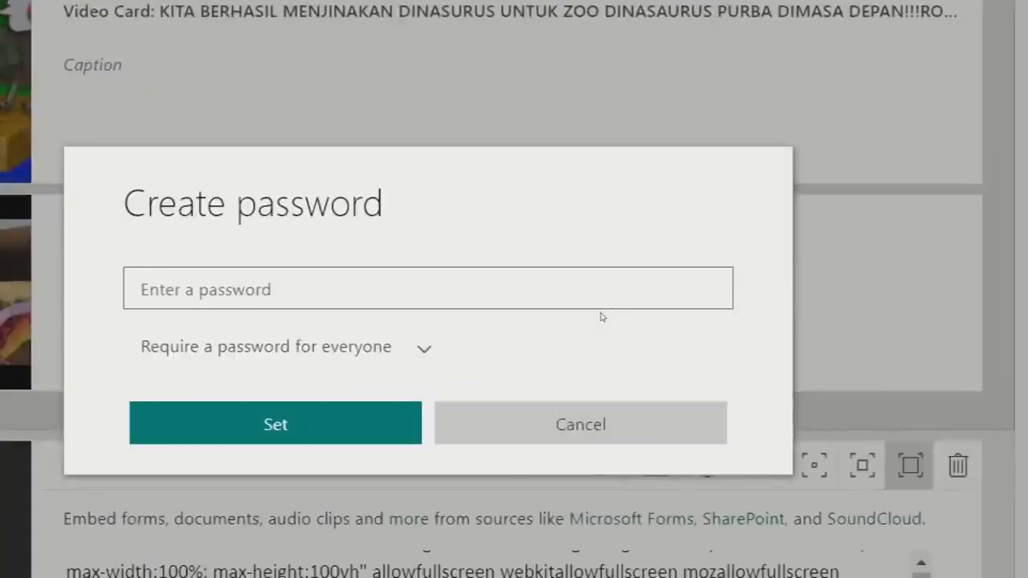
{"action": "type", "text": "***********"}
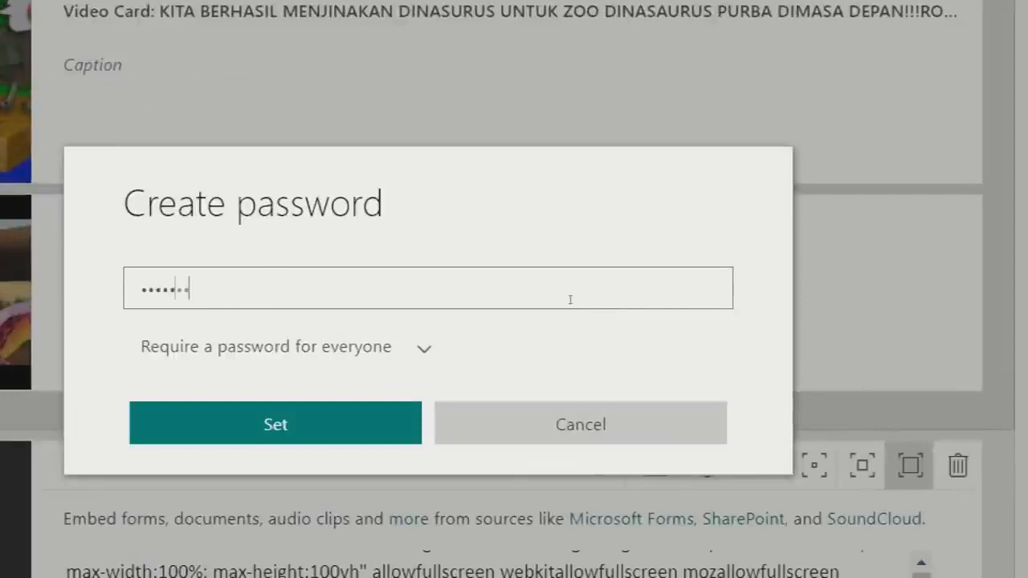
{"action": "type", "text": "*"}
{"action": "left_click", "coordinate": [425, 347]}
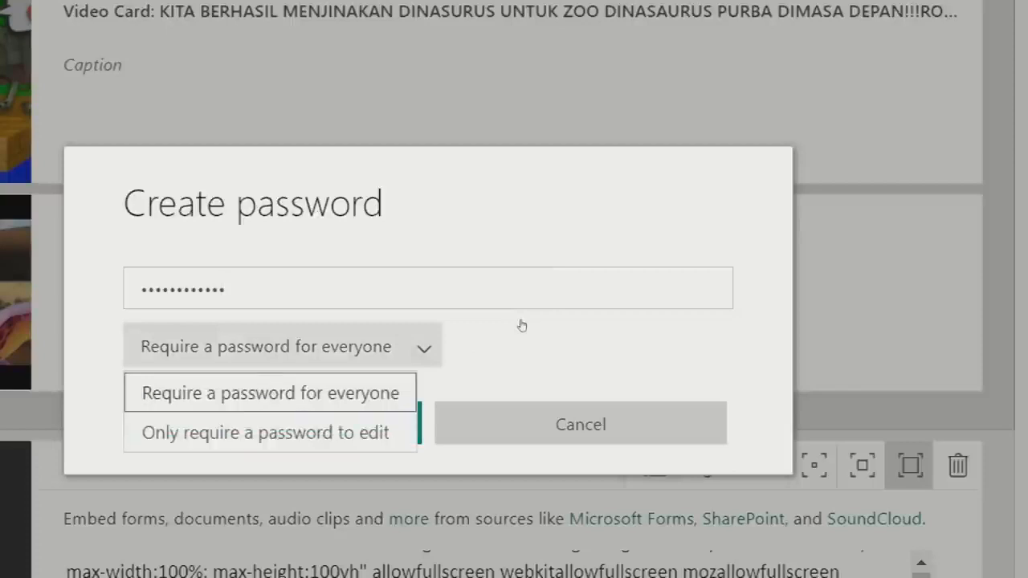
{"action": "left_click", "coordinate": [394, 392]}
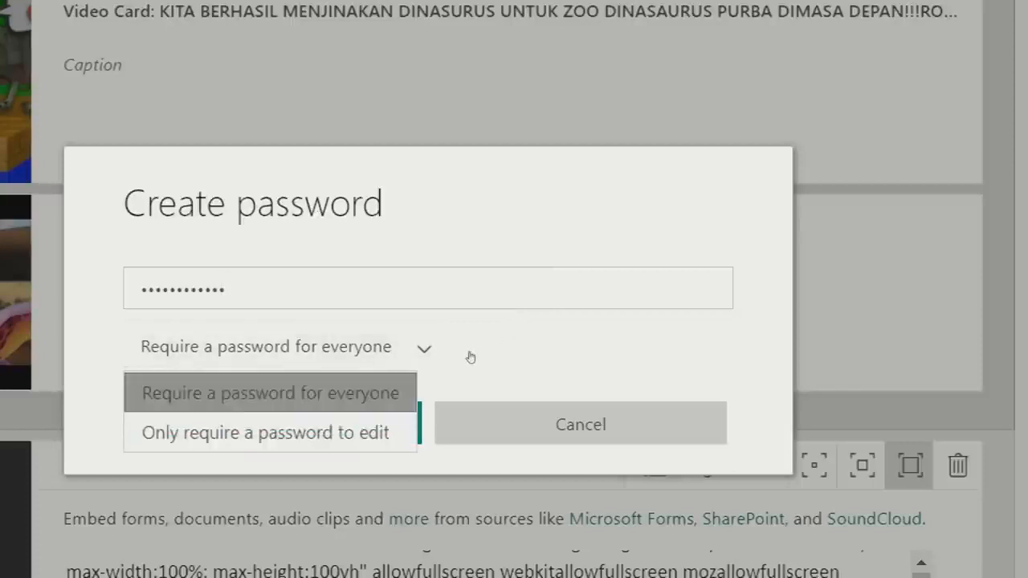
{"action": "left_click", "coordinate": [416, 408]}
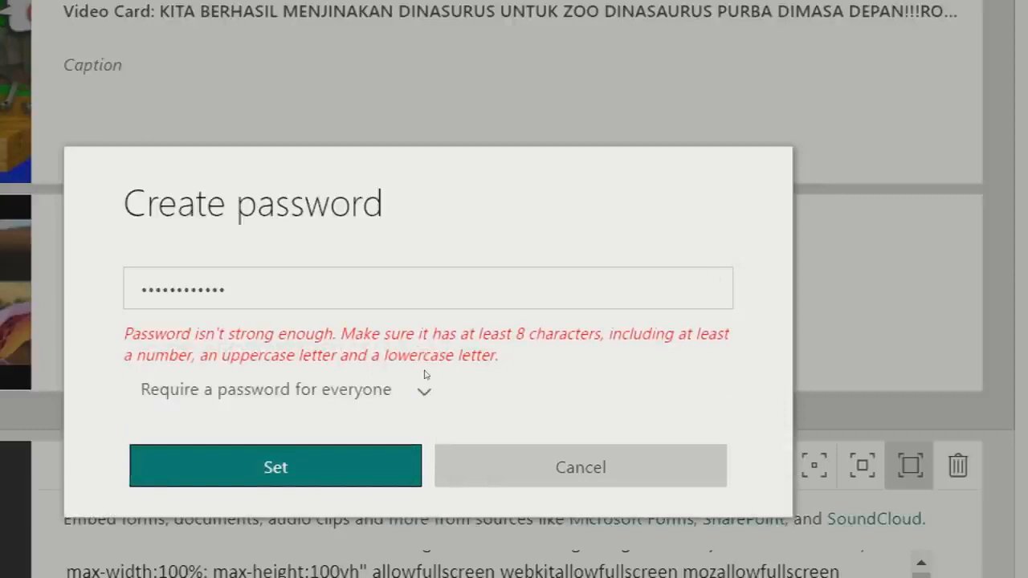
Strengthen and set the Sway's access password, and dismiss the browser's offer to save it after revealing it
{"action": "double_click", "coordinate": [463, 300]}
{"action": "left_click", "coordinate": [463, 305]}
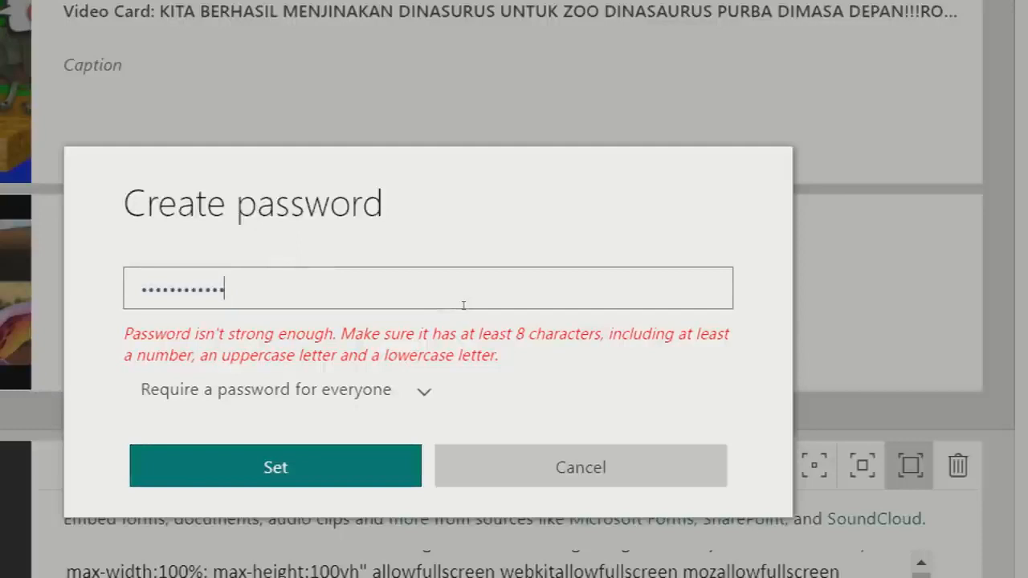
{"action": "type", "text": "•••••••••••"}
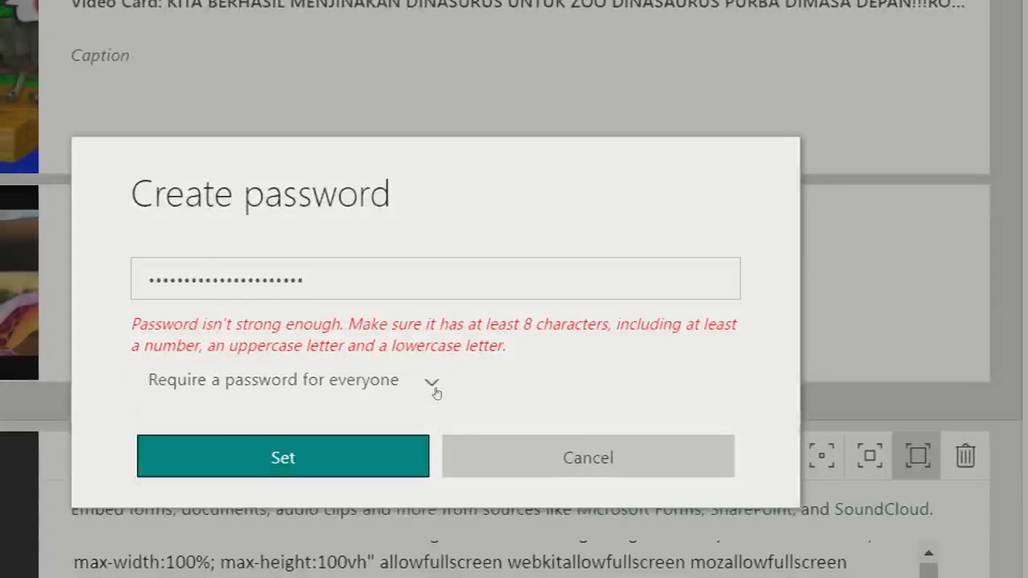
{"action": "key", "text": "Return"}
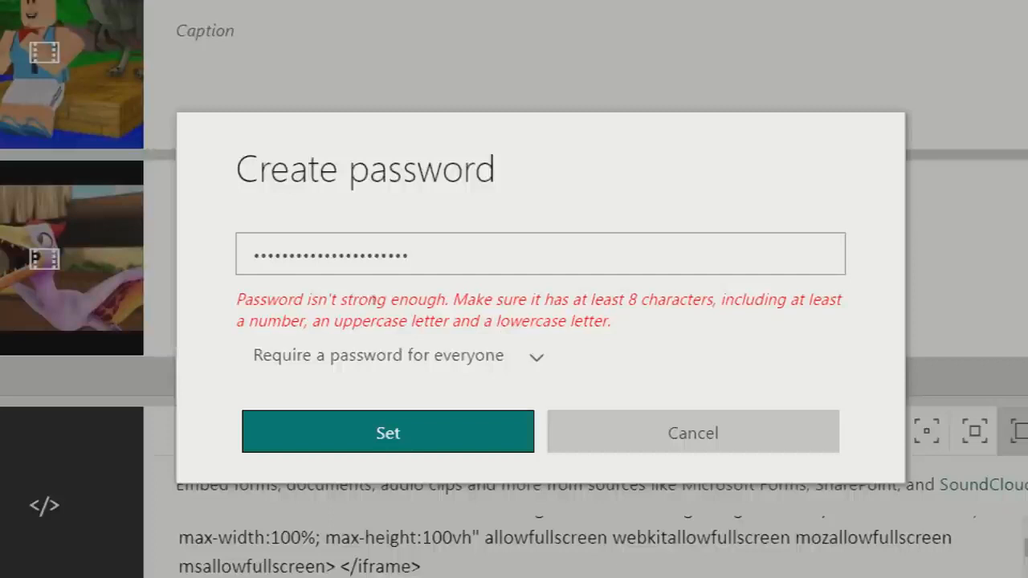
{"action": "key", "text": "ctrl+a"}
{"action": "key", "text": "Home"}
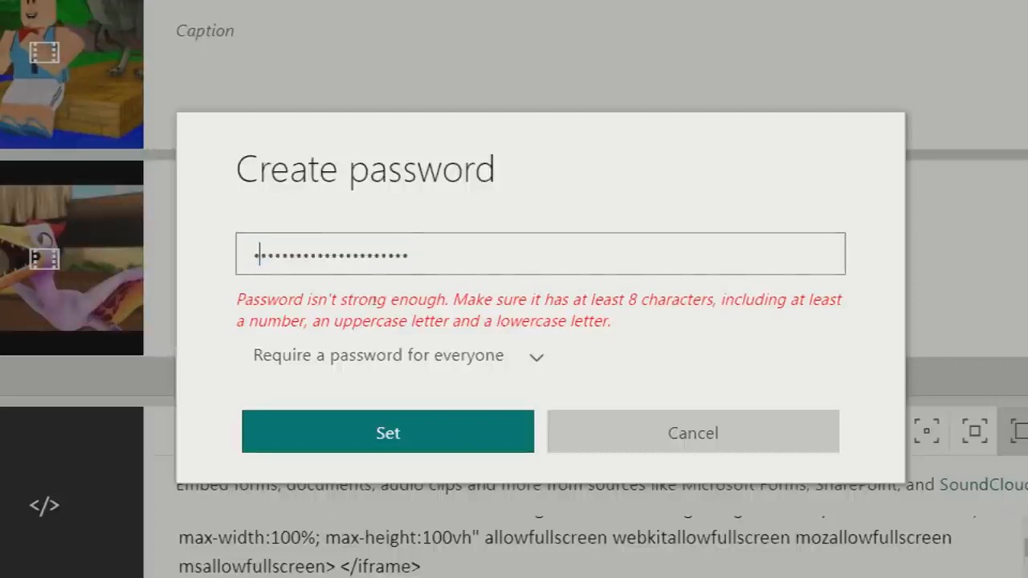
{"action": "key", "text": "Delete"}
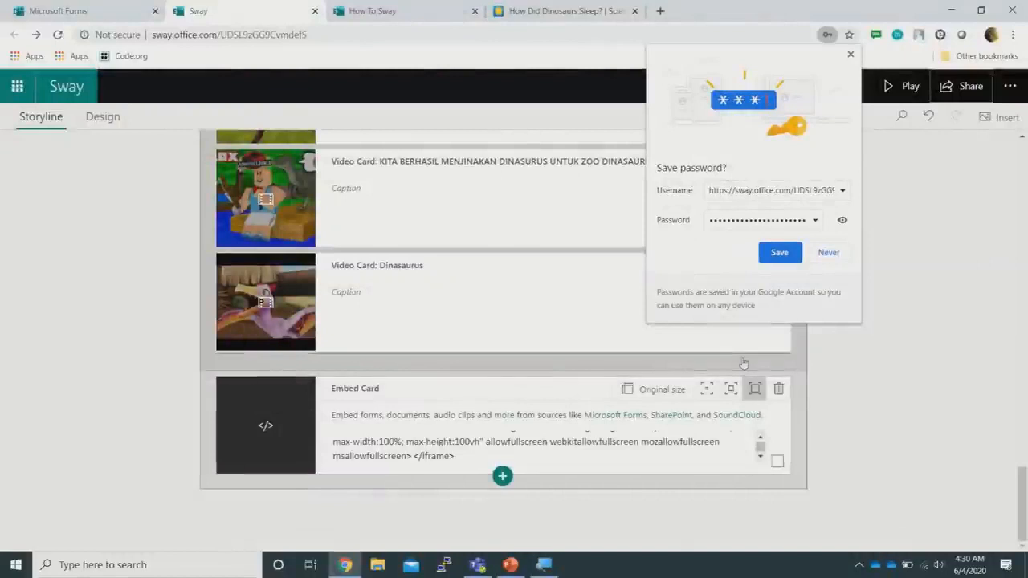
{"action": "left_click", "coordinate": [843, 220]}
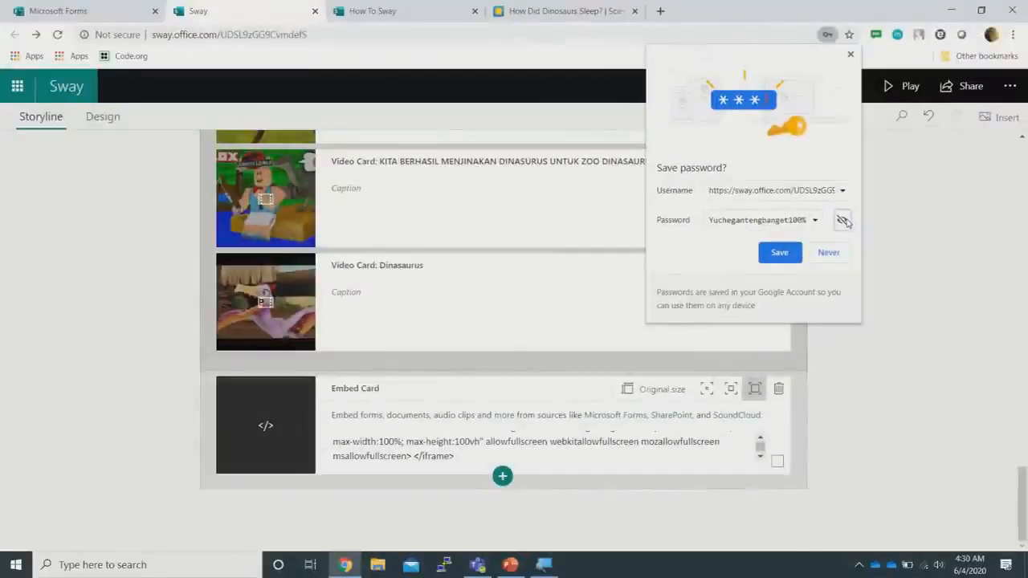
{"action": "left_click", "coordinate": [850, 57]}
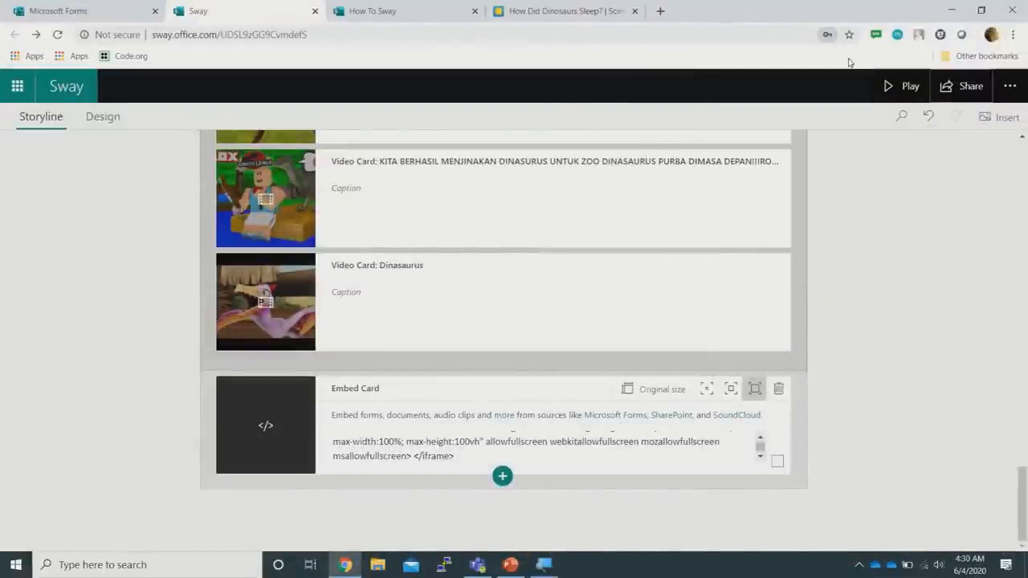
Copy the password-protected Sway's view link and open it in a new incognito window
{"action": "left_click", "coordinate": [953, 95]}
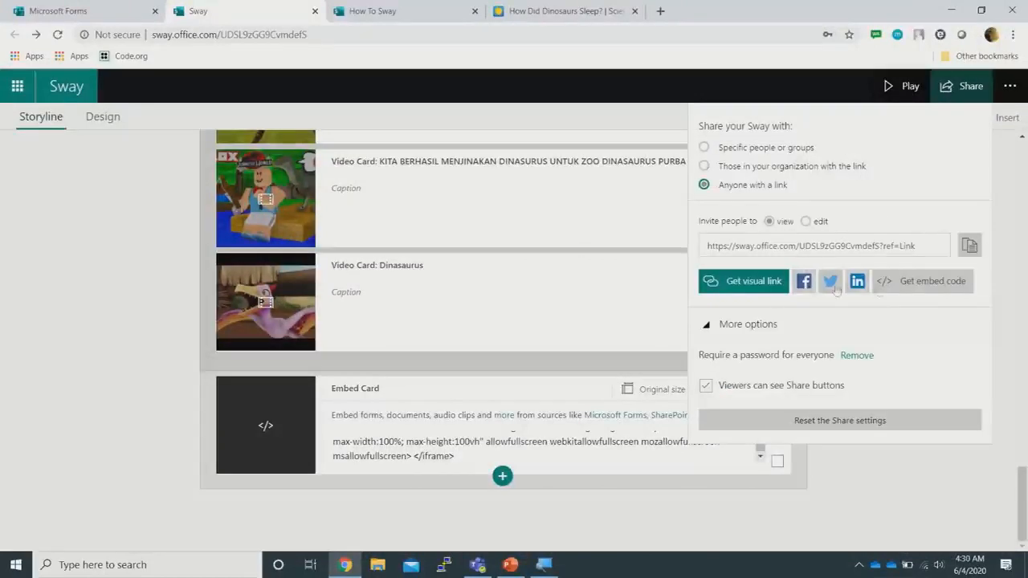
{"action": "left_click", "coordinate": [970, 246]}
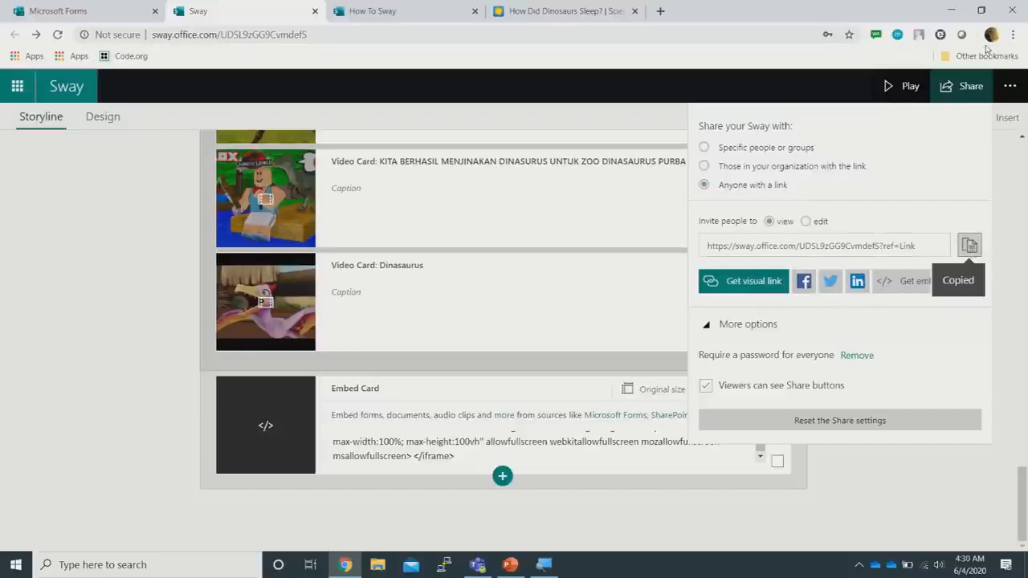
{"action": "left_click", "coordinate": [1013, 34]}
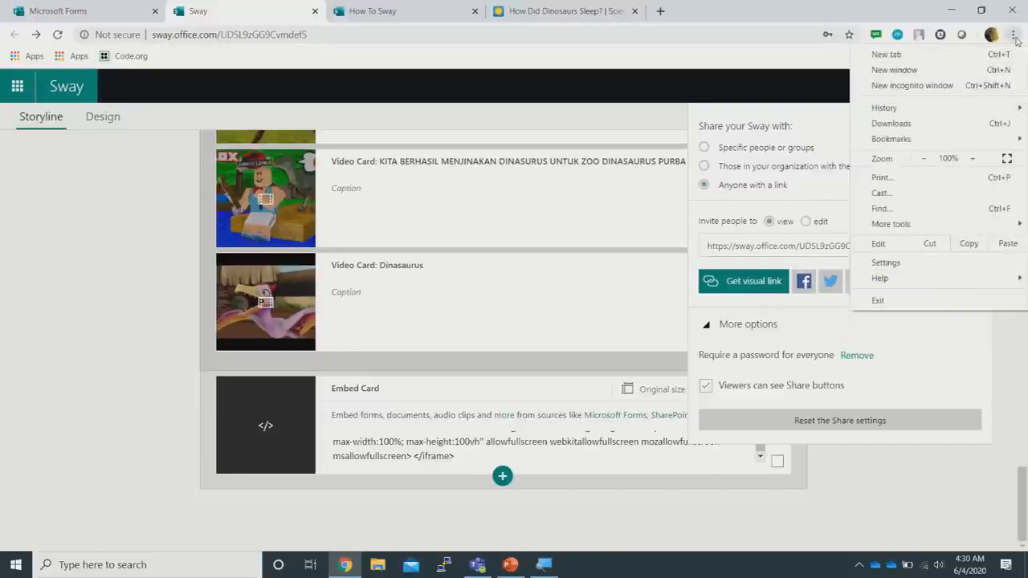
{"action": "left_click", "coordinate": [924, 86]}
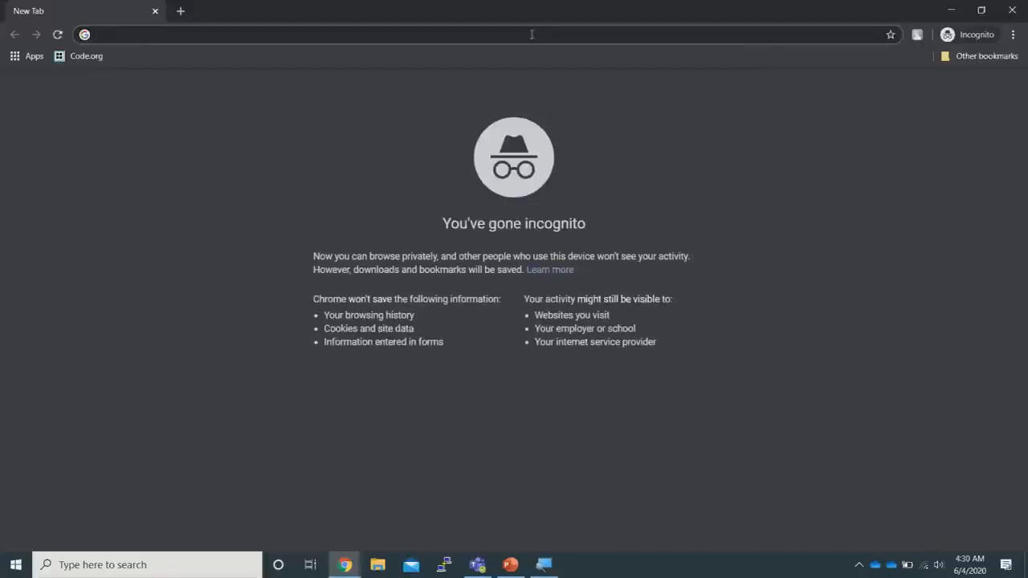
{"action": "key", "text": "ctrl+v"}
{"action": "key", "text": "Return"}
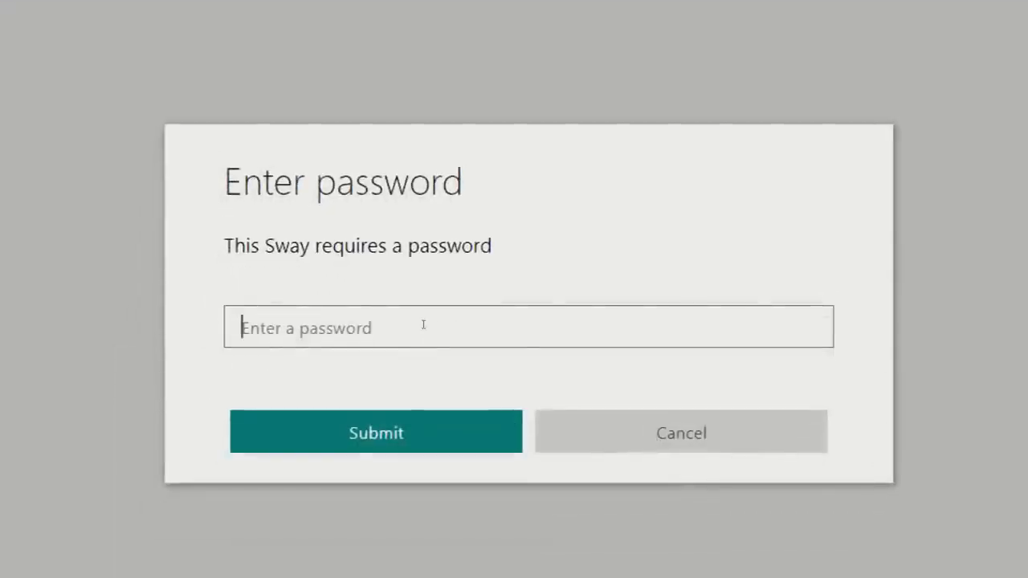
Submit the Sway's access password to open the shared Sway, and return to the storyline editor's window
{"action": "type", "text": "••••••••••••••••••"}
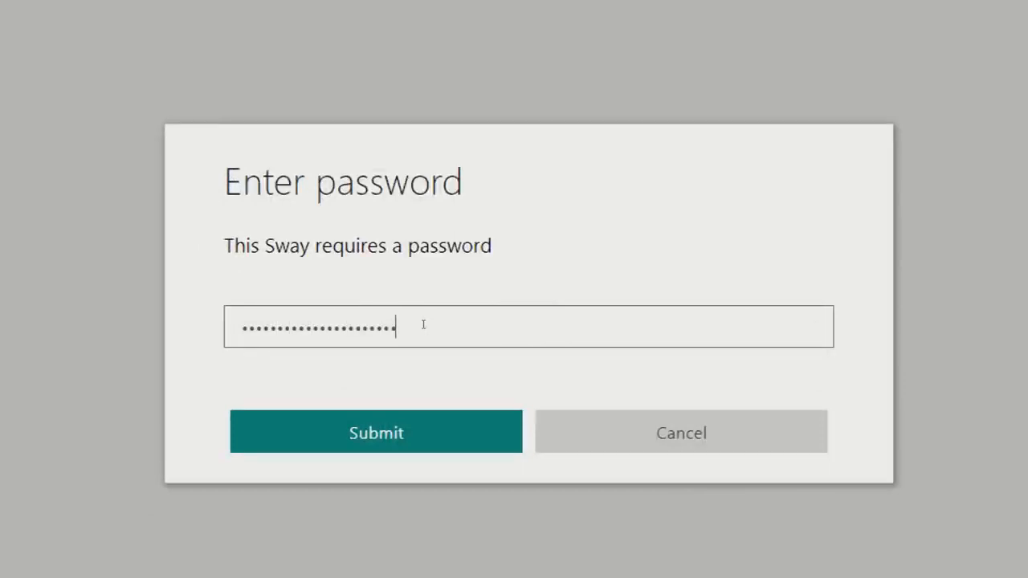
{"action": "key", "text": "Return"}
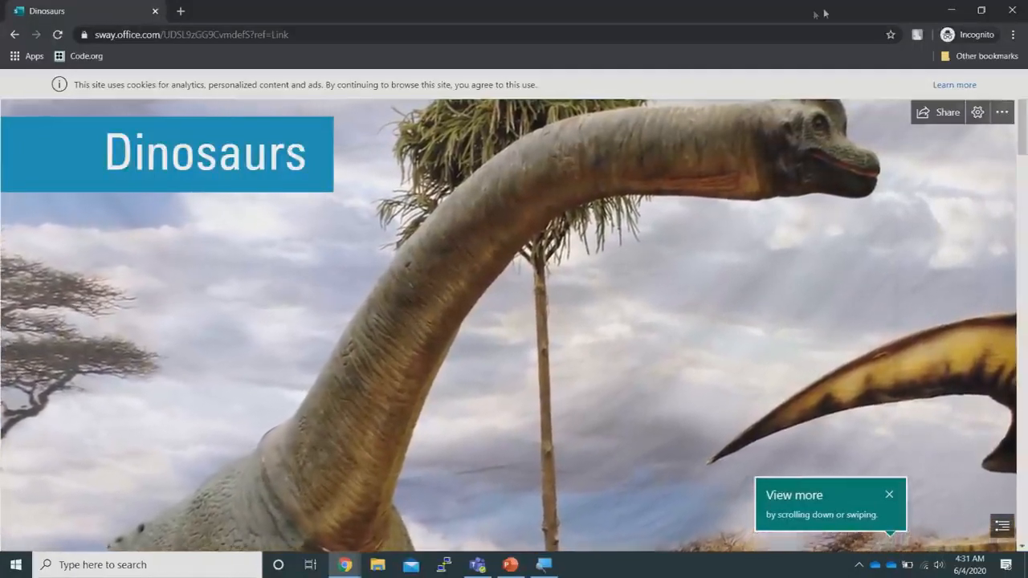
{"action": "left_click", "coordinate": [949, 8]}
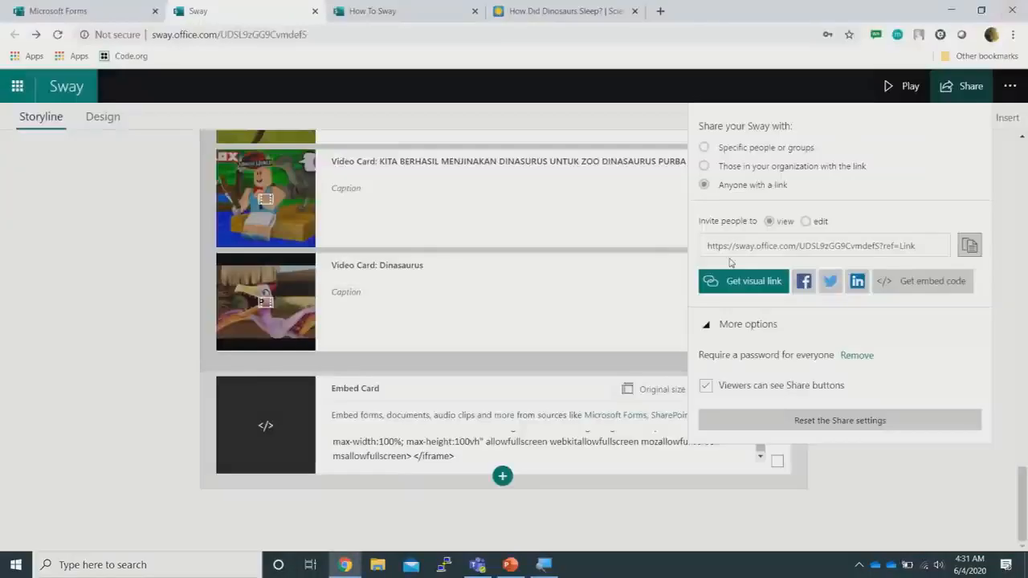
Close the sharing settings and review the Sway's additional commands, such as Duplicate this Sway, Save as Template, Print and Export
{"action": "left_click_drag", "start_coordinate": [730, 262], "coordinate": [891, 183]}
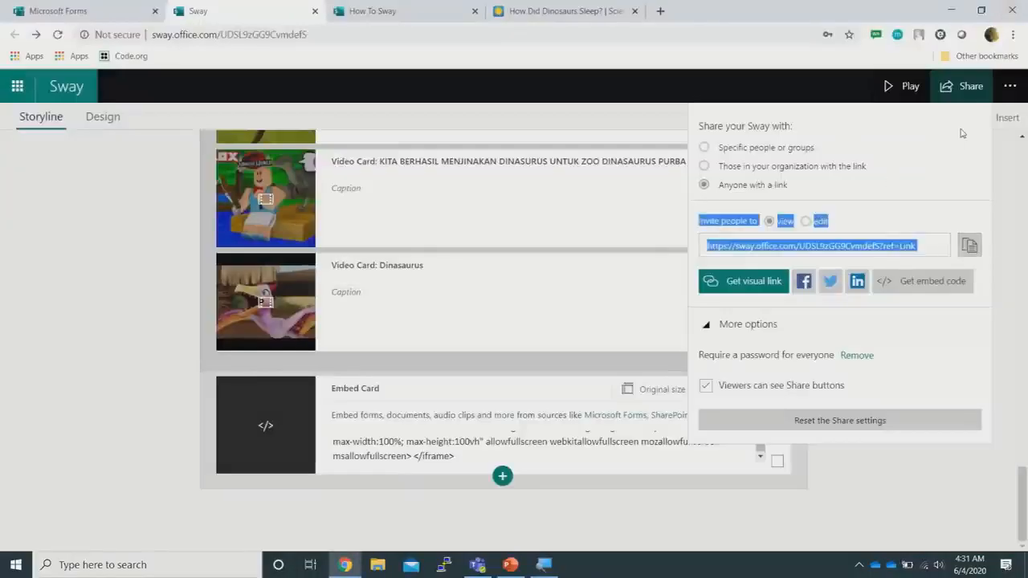
{"action": "left_click", "coordinate": [969, 86]}
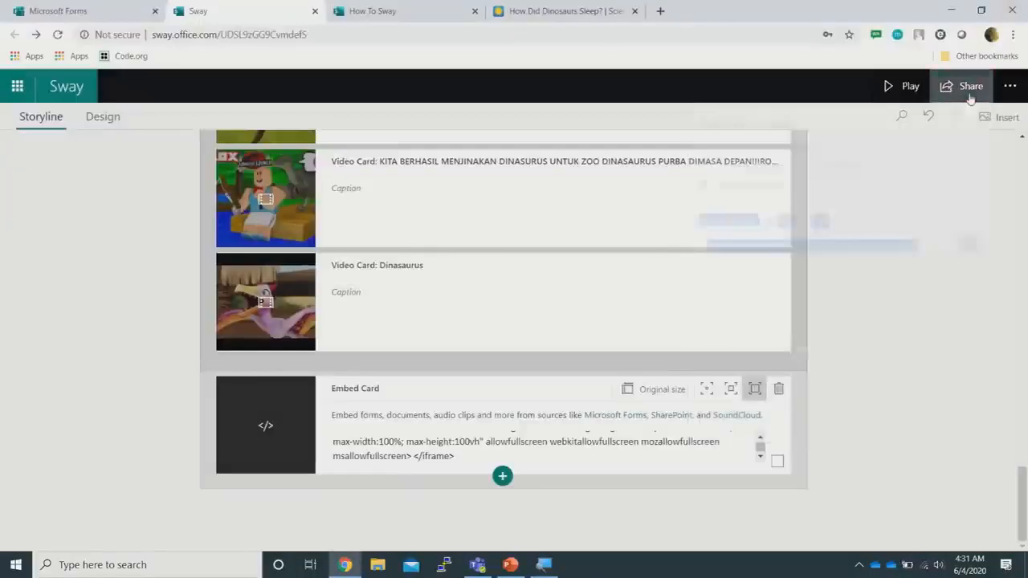
{"action": "left_click", "coordinate": [1009, 88]}
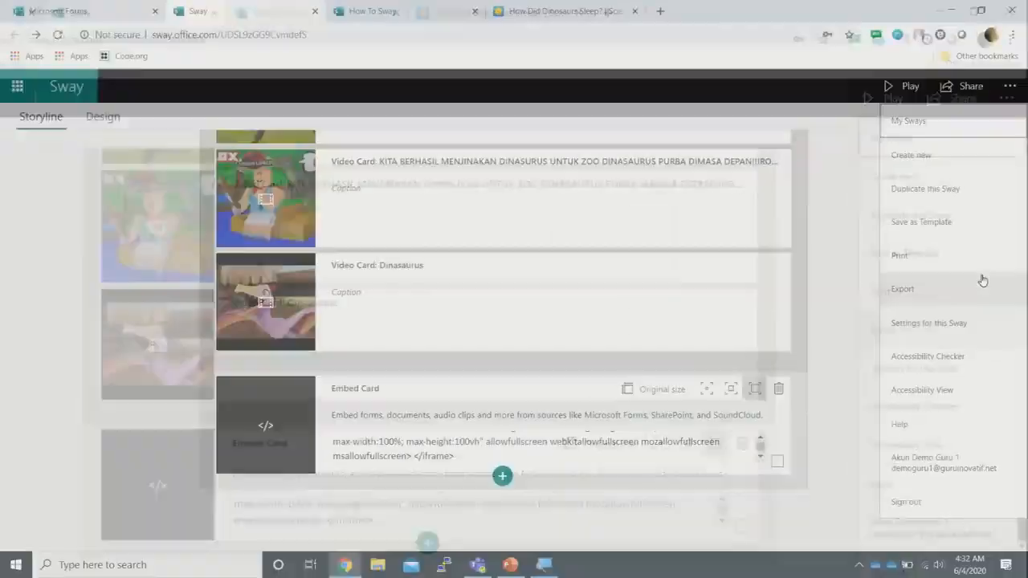
{"action": "left_click", "coordinate": [860, 197]}
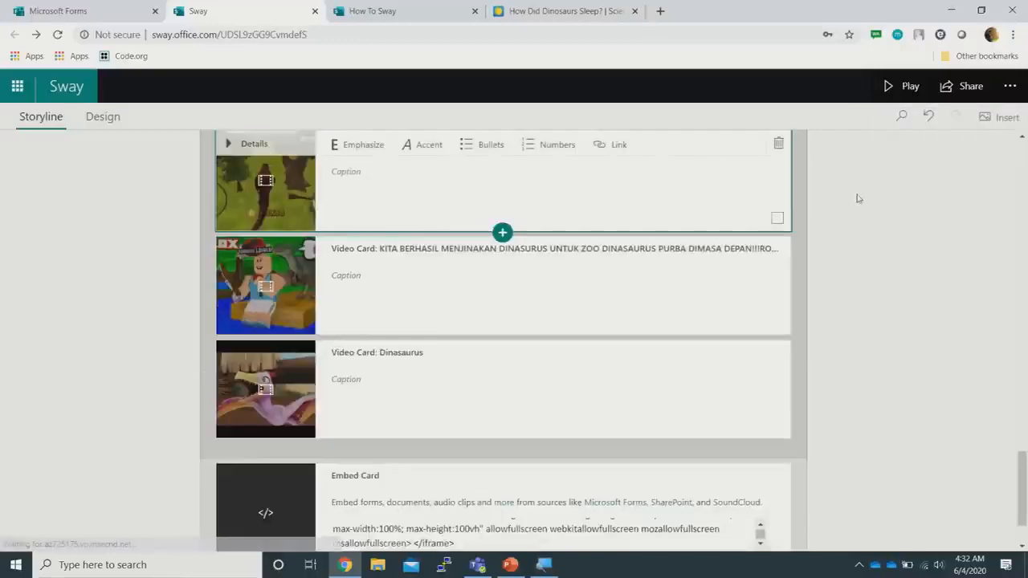
{"action": "scroll", "coordinate": [858, 198], "scroll_direction": "up", "scroll_amount": 15}
{"action": "scroll", "coordinate": [857, 199], "scroll_direction": "up", "scroll_amount": 10}
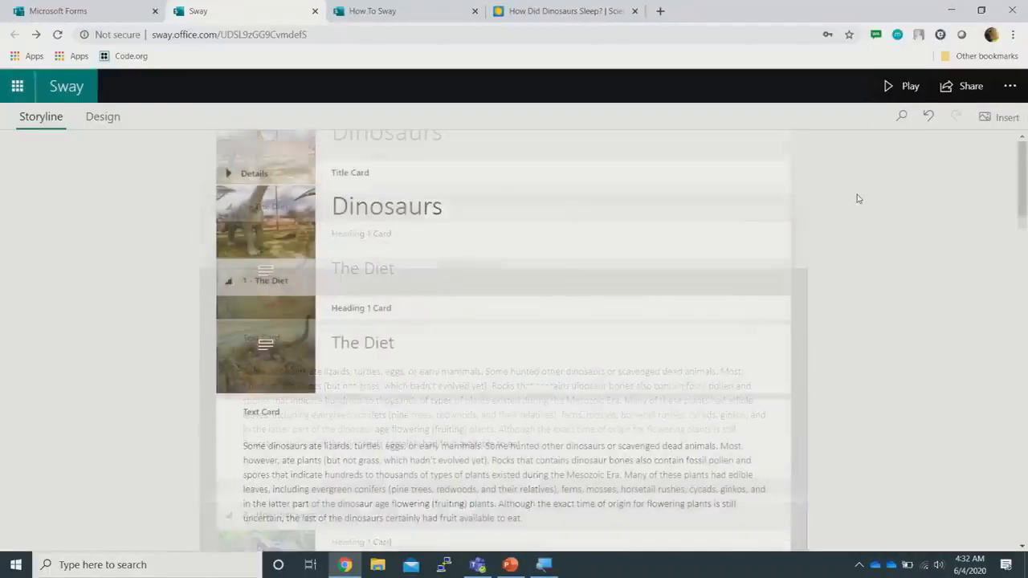